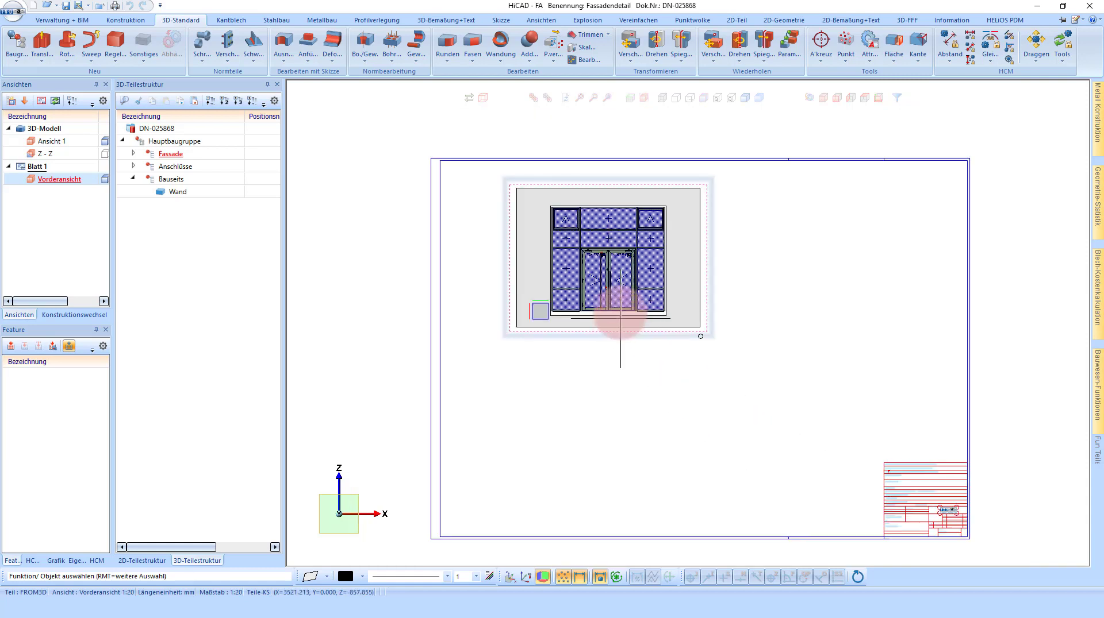
Start a new 3D section view of the facade front view with a straight-line cut path.
{"action": "scroll", "coordinate": [621, 205], "scroll_direction": "up", "scroll_amount": 1}
{"action": "scroll", "coordinate": [485, 387], "scroll_direction": "up", "scroll_amount": 1}
{"action": "scroll", "coordinate": [345, 467], "scroll_direction": "up", "scroll_amount": 1}
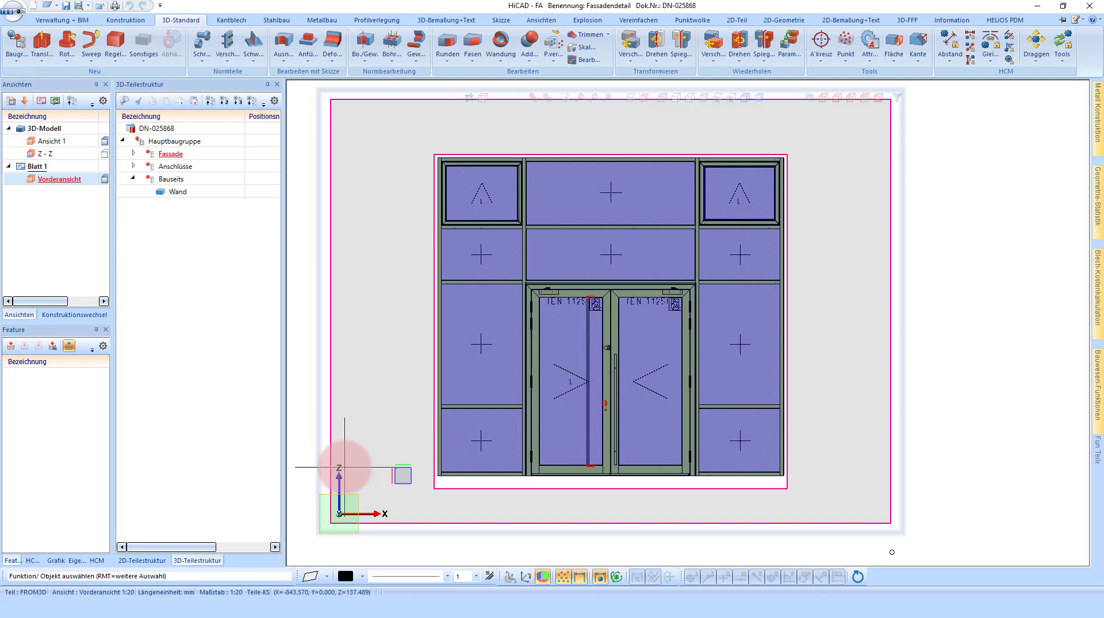
{"action": "scroll", "coordinate": [397, 362], "scroll_direction": "down", "scroll_amount": 1}
{"action": "scroll", "coordinate": [403, 308], "scroll_direction": "down", "scroll_amount": 1}
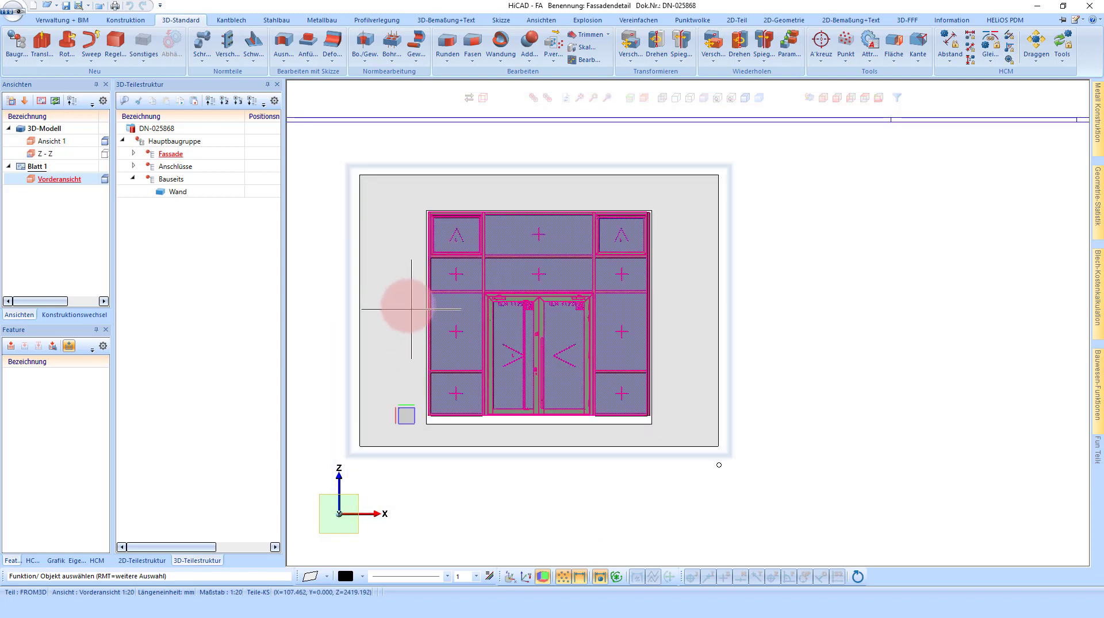
{"action": "right_click", "coordinate": [338, 247]}
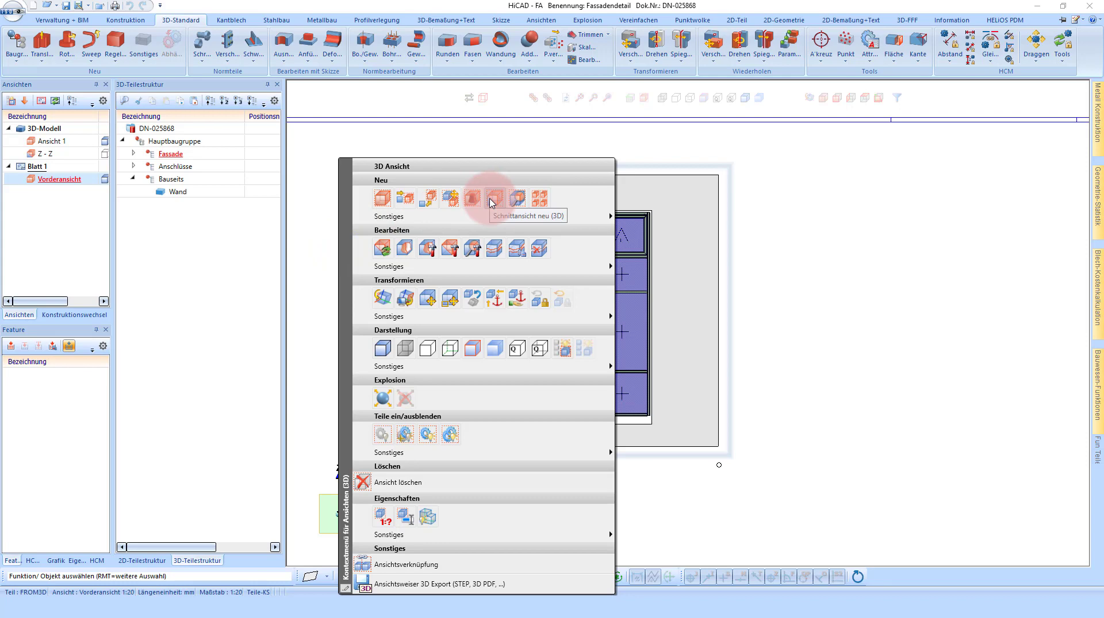
{"action": "left_click", "coordinate": [490, 200]}
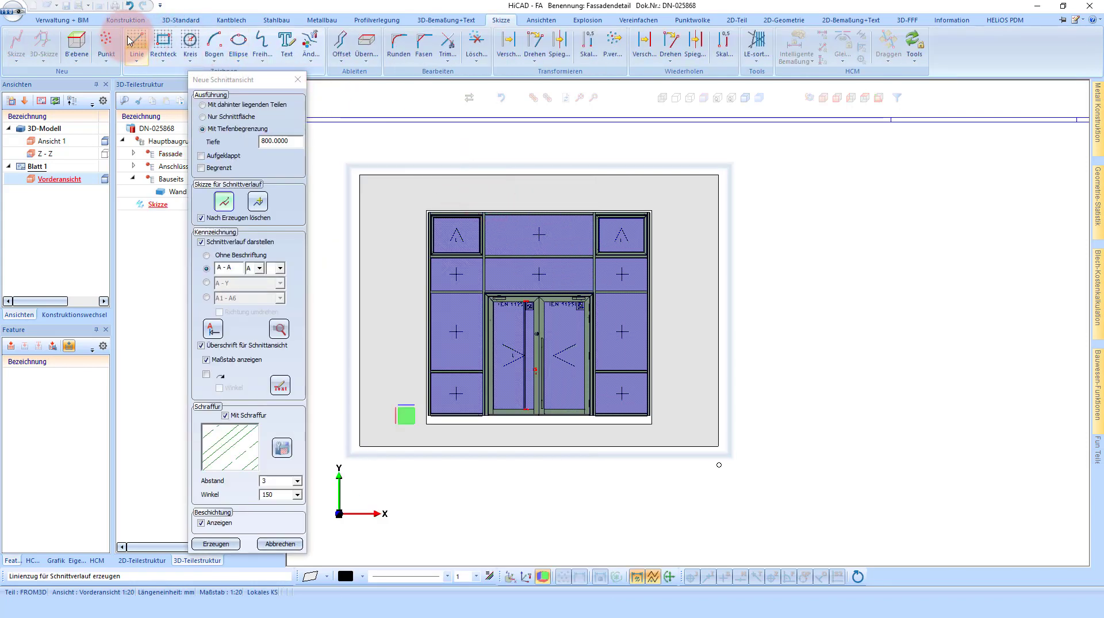
{"action": "left_click", "coordinate": [134, 43]}
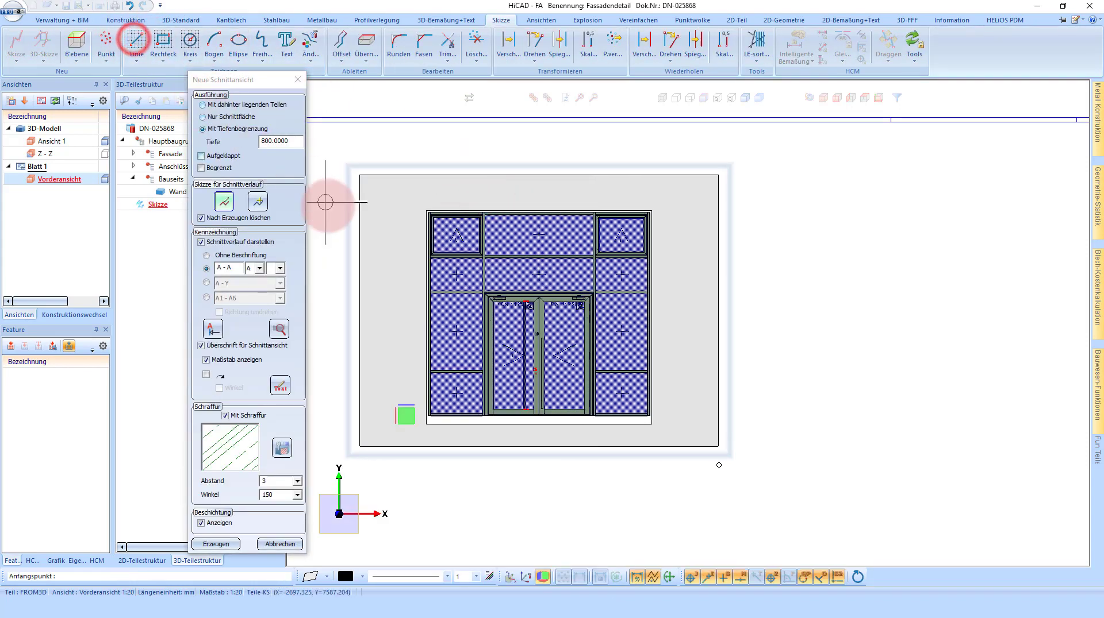
Draw the horizontal cut across the facade and place section A-A below the front view.
{"action": "left_click", "coordinate": [342, 331]}
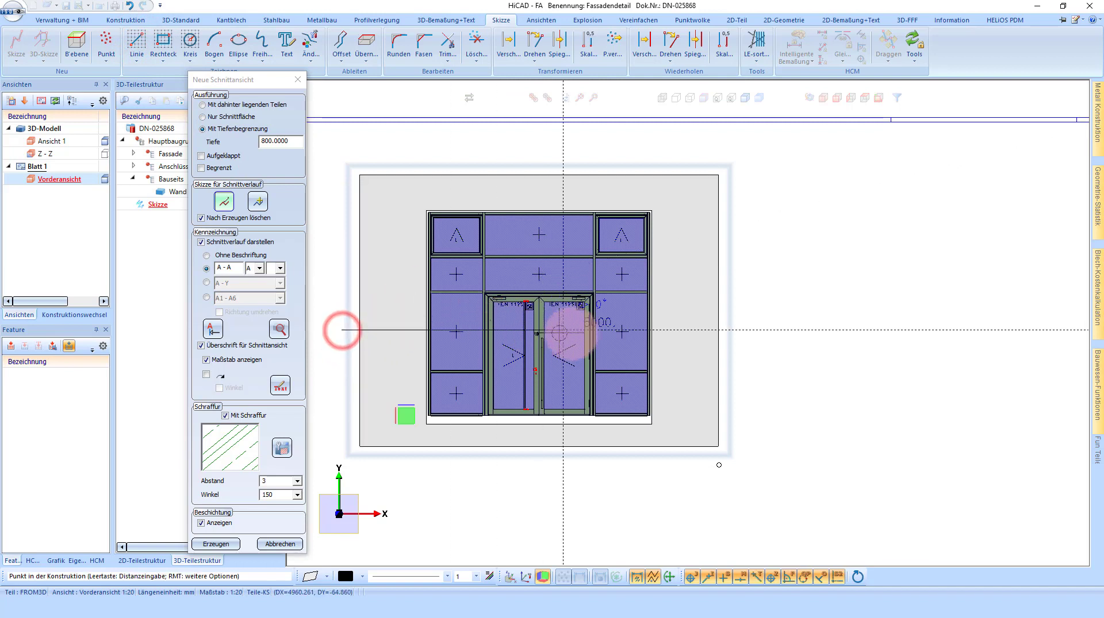
{"action": "left_click", "coordinate": [745, 324]}
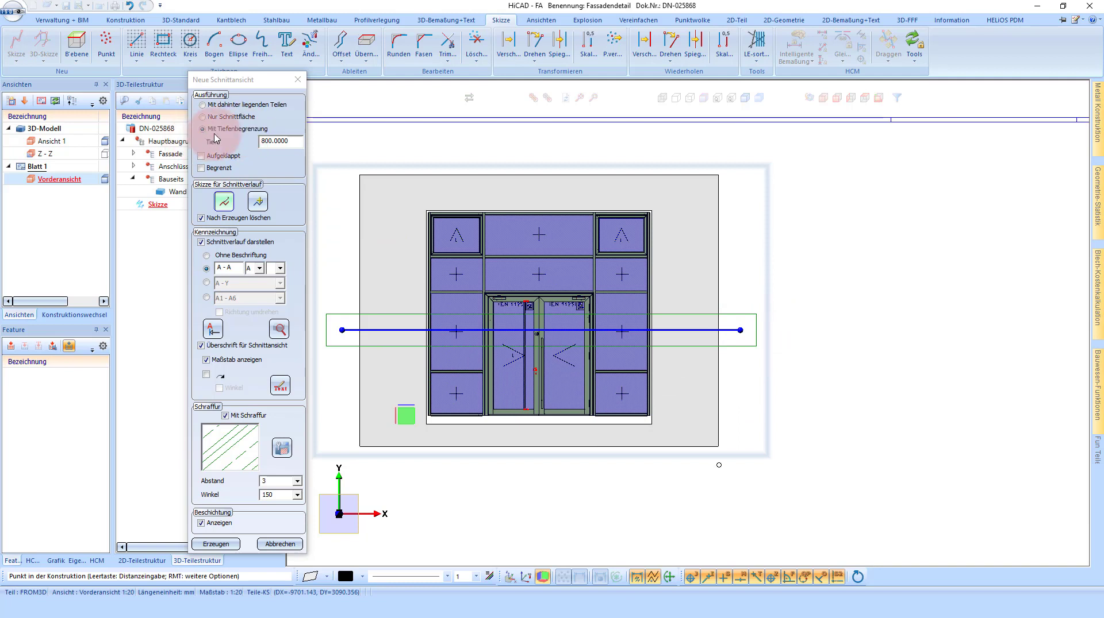
{"action": "left_click", "coordinate": [226, 546]}
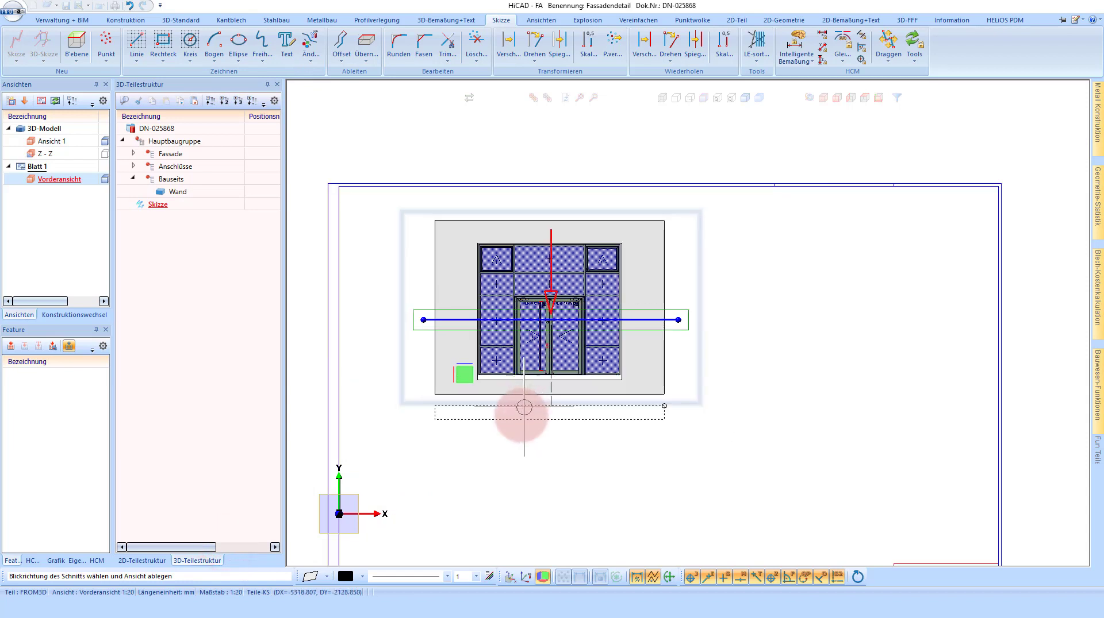
{"action": "left_click", "coordinate": [515, 439]}
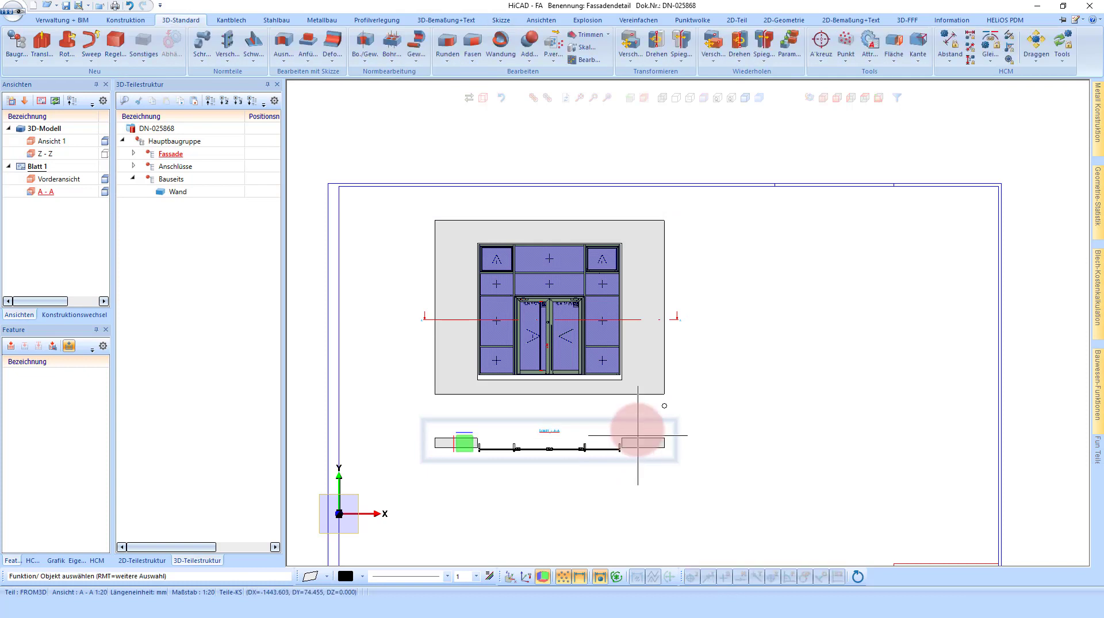
Cut vertically through the left window column, set the viewing direction, and place B-B left of the front view.
{"action": "right_click", "coordinate": [501, 212]}
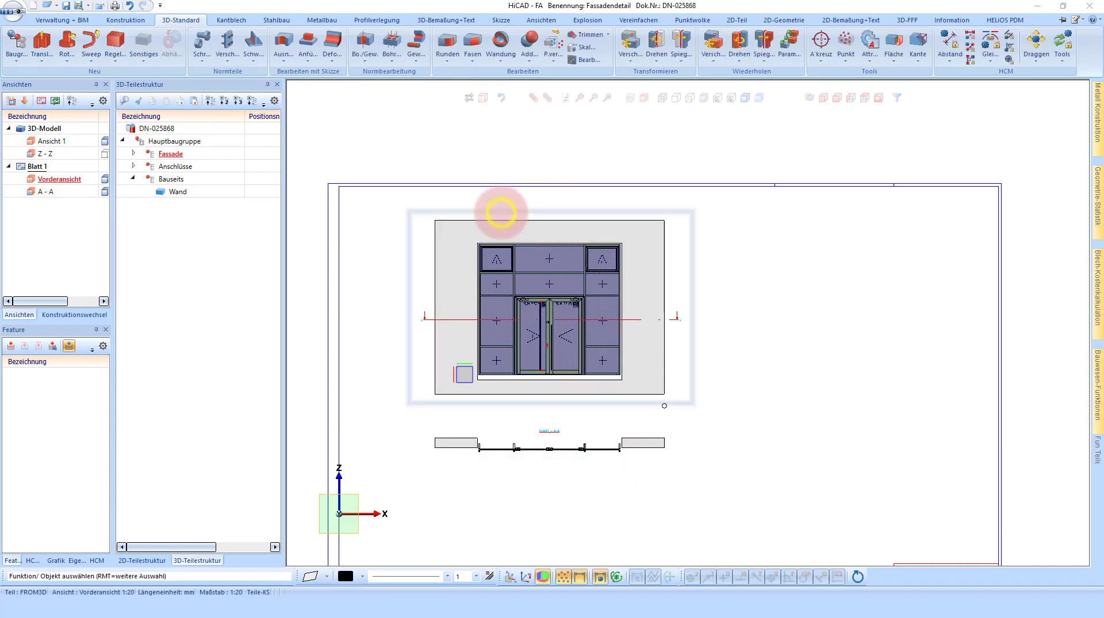
{"action": "left_click", "coordinate": [655, 199]}
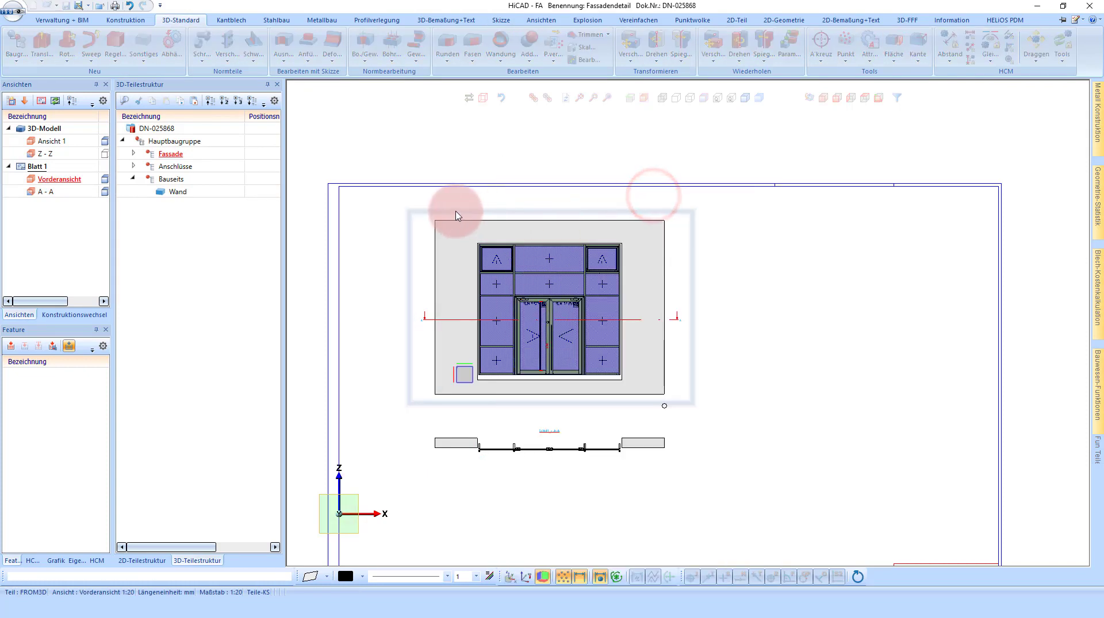
{"action": "left_click", "coordinate": [144, 46]}
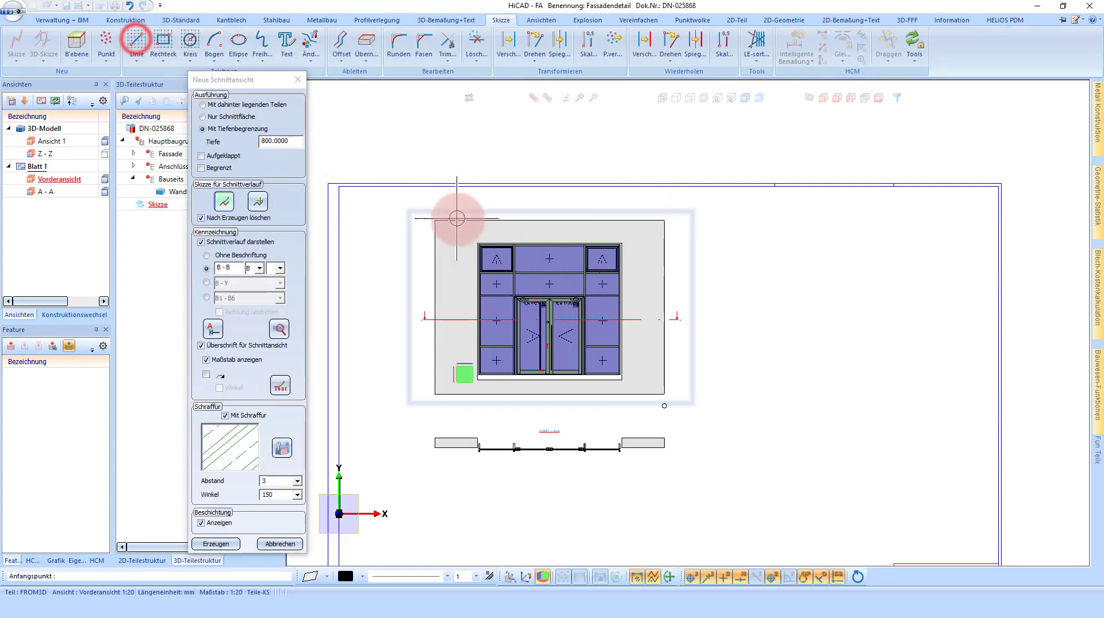
{"action": "left_click", "coordinate": [494, 212]}
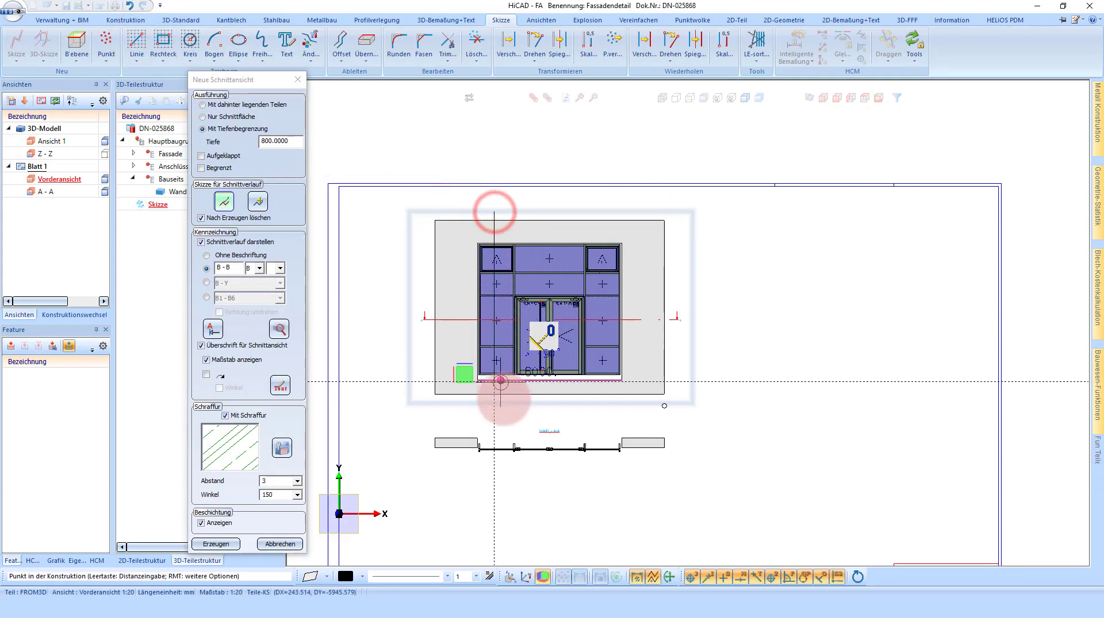
{"action": "left_click", "coordinate": [503, 413]}
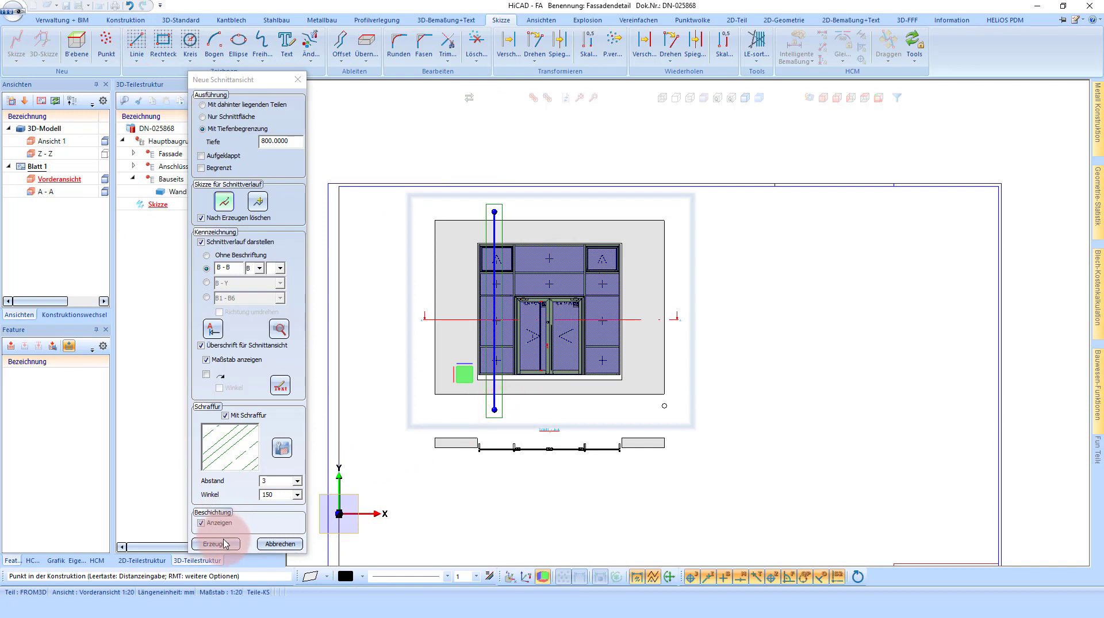
{"action": "left_click", "coordinate": [225, 544]}
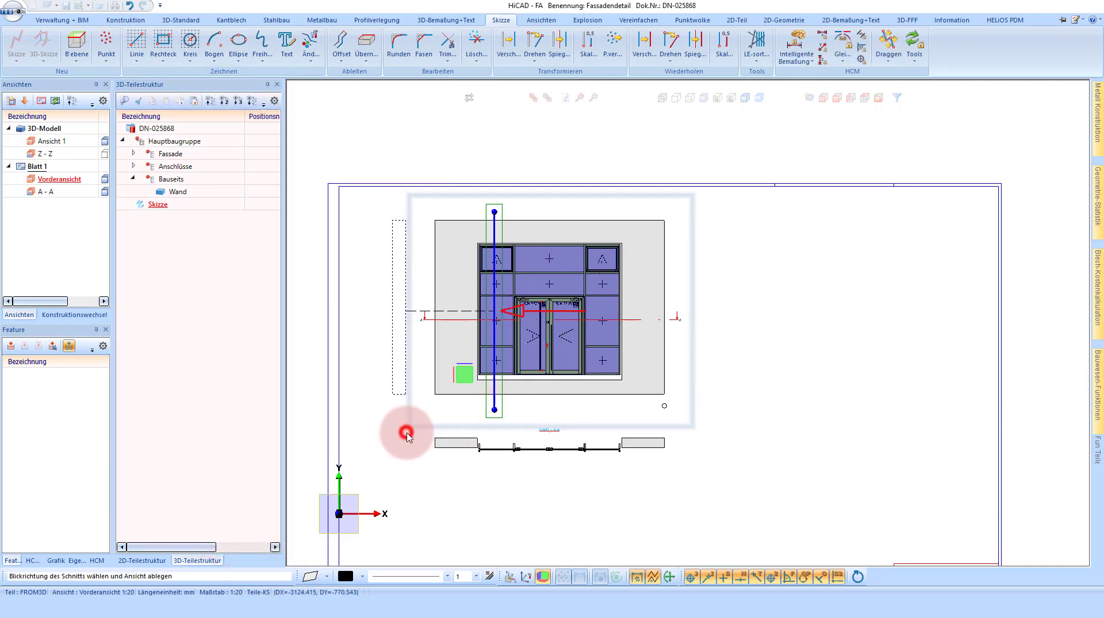
{"action": "left_click", "coordinate": [406, 435]}
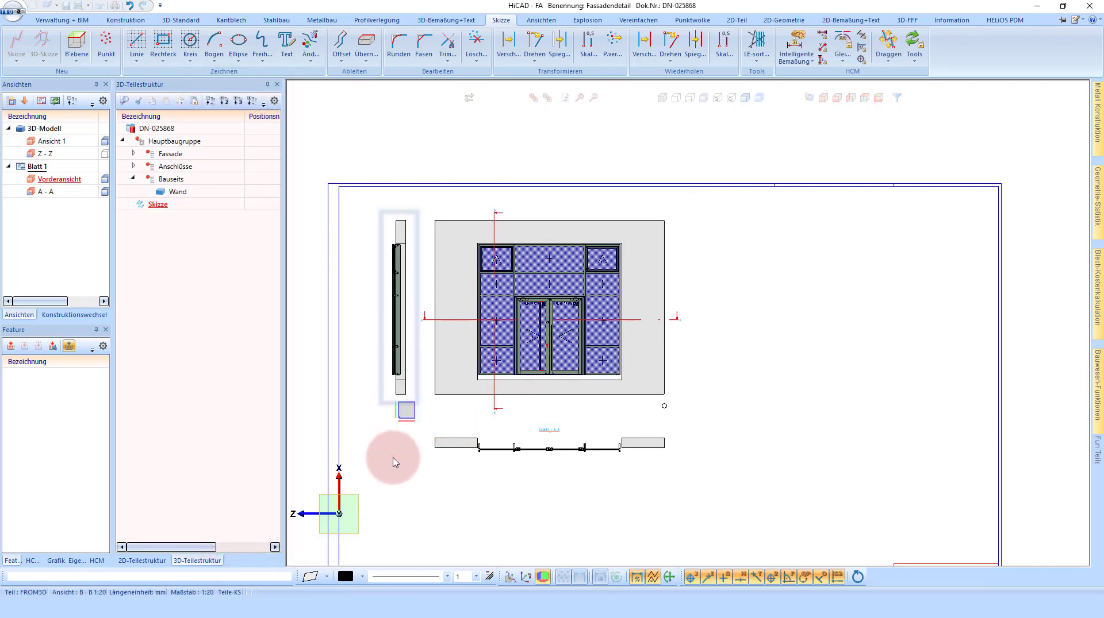
{"action": "left_click", "coordinate": [398, 421]}
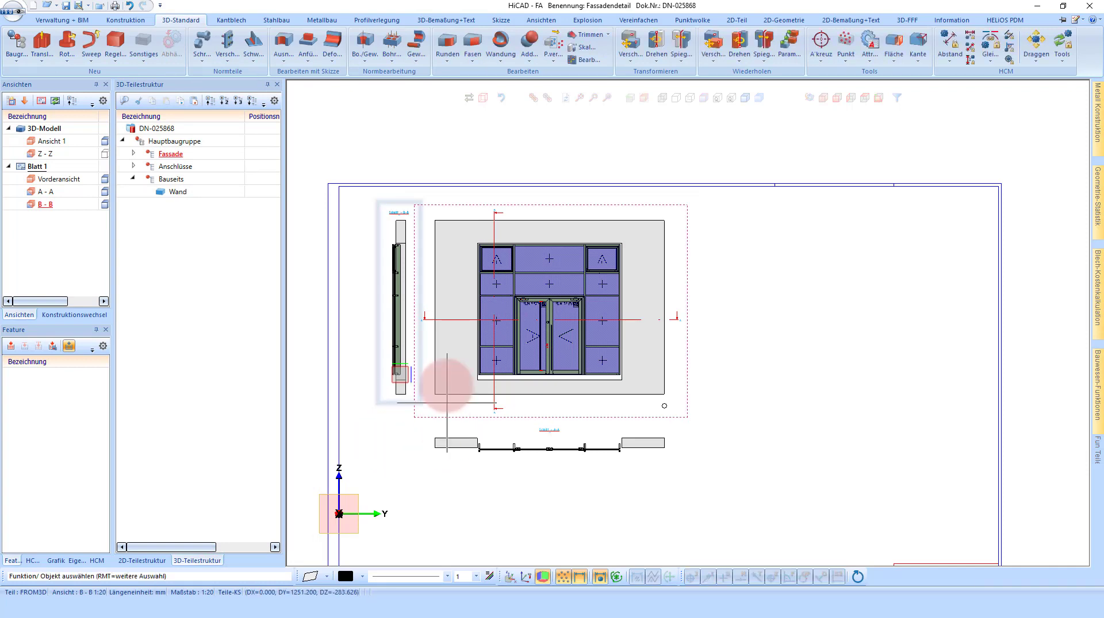
Switch section A-A, section B-B and the front view to Hidden Line (3D) display.
{"action": "left_click", "coordinate": [432, 429]}
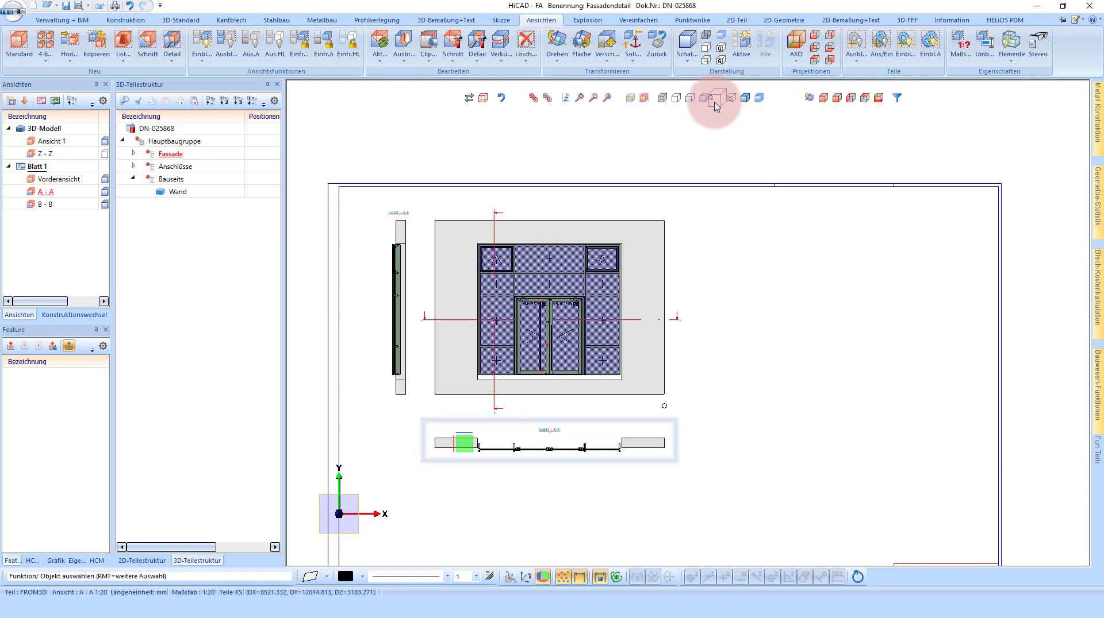
{"action": "left_click", "coordinate": [676, 100]}
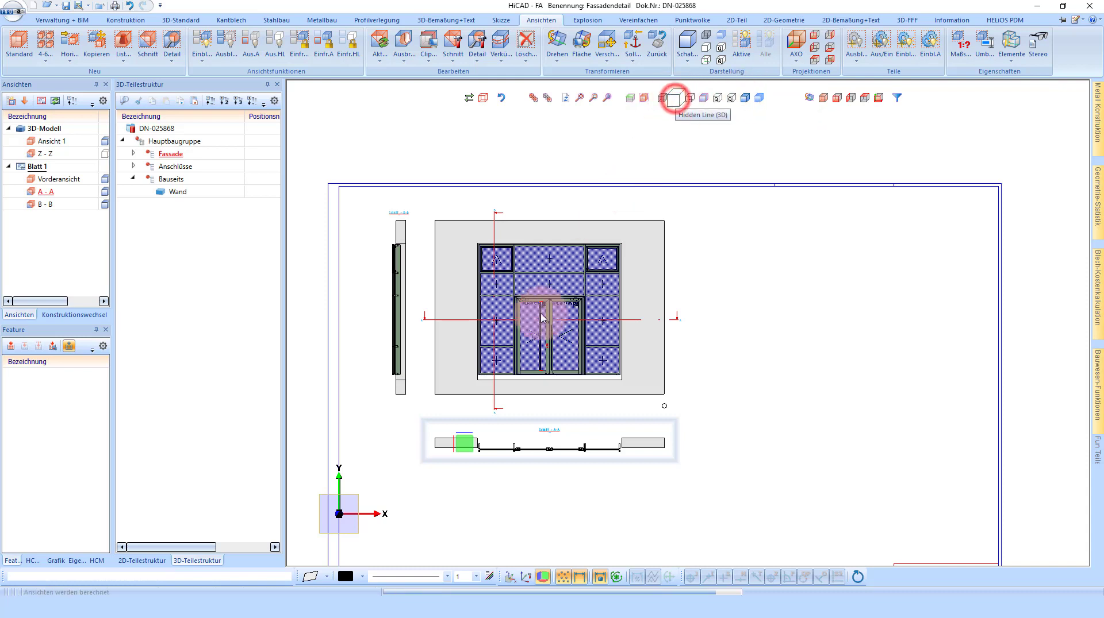
{"action": "left_click", "coordinate": [415, 205]}
{"action": "left_click", "coordinate": [677, 94]}
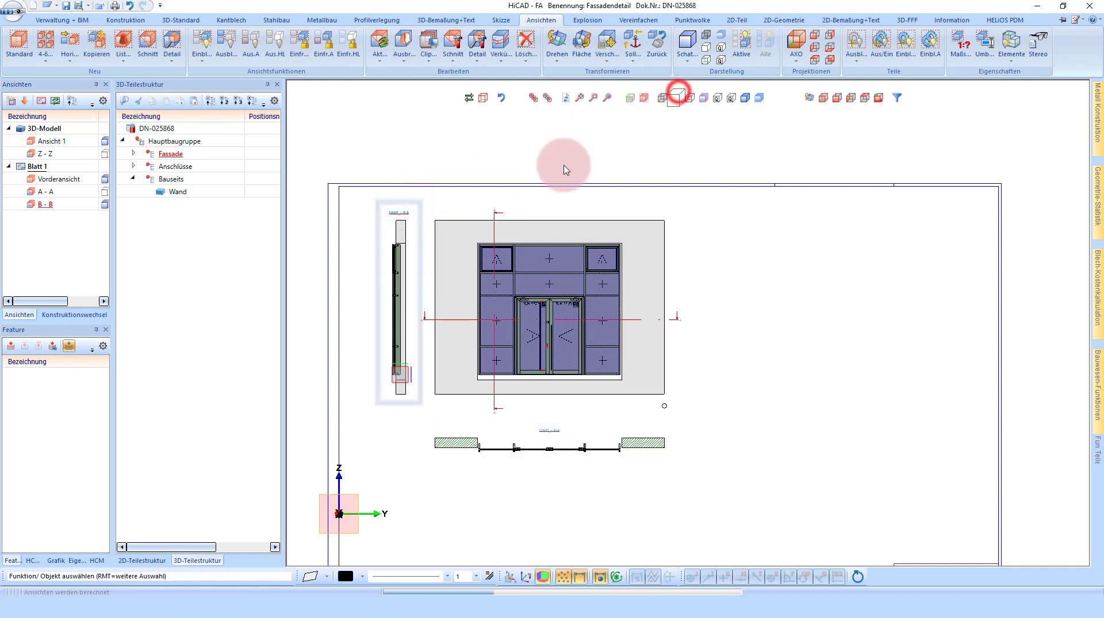
{"action": "left_click", "coordinate": [463, 208]}
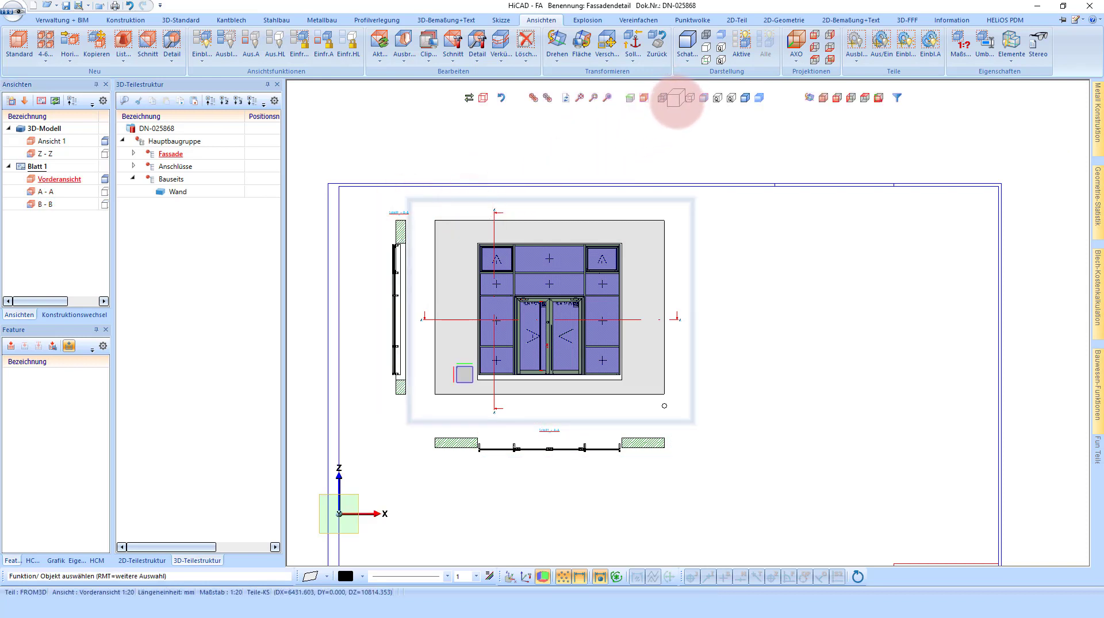
{"action": "left_click", "coordinate": [676, 100]}
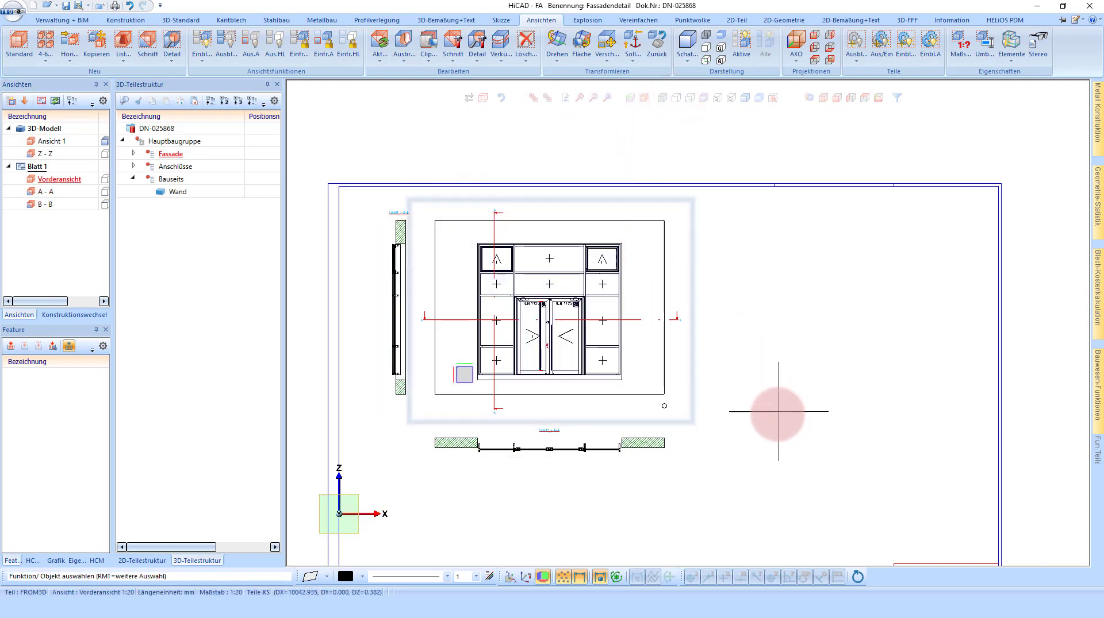
{"action": "scroll", "coordinate": [475, 422], "scroll_direction": "up", "scroll_amount": 3}
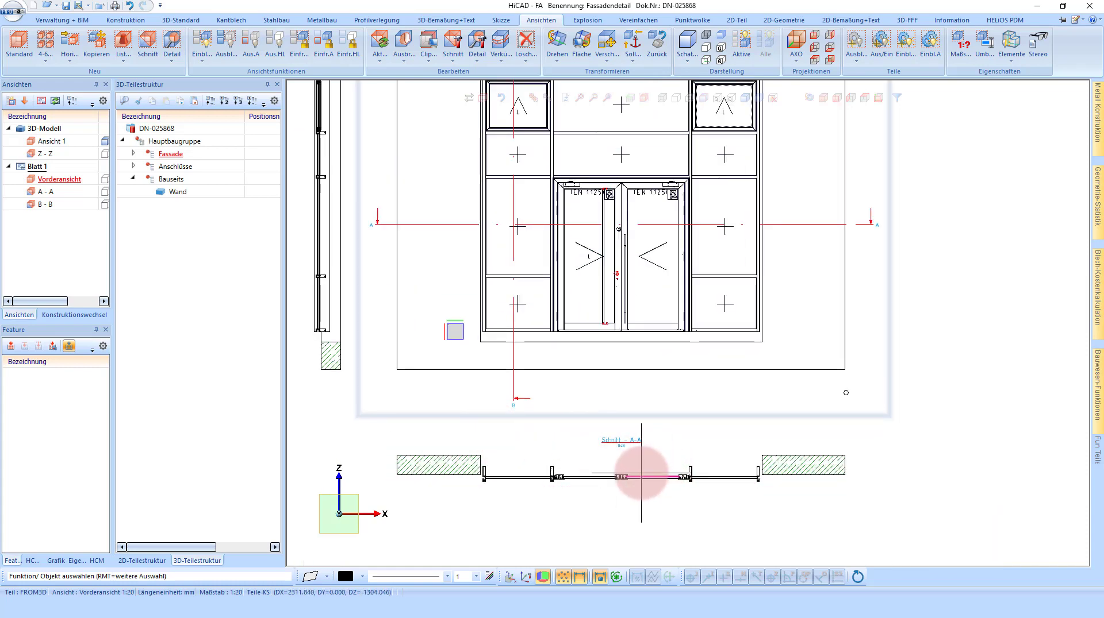
Outline a rectangular detail area around section A-A's left wall-to-frame junction.
{"action": "right_click", "coordinate": [457, 507]}
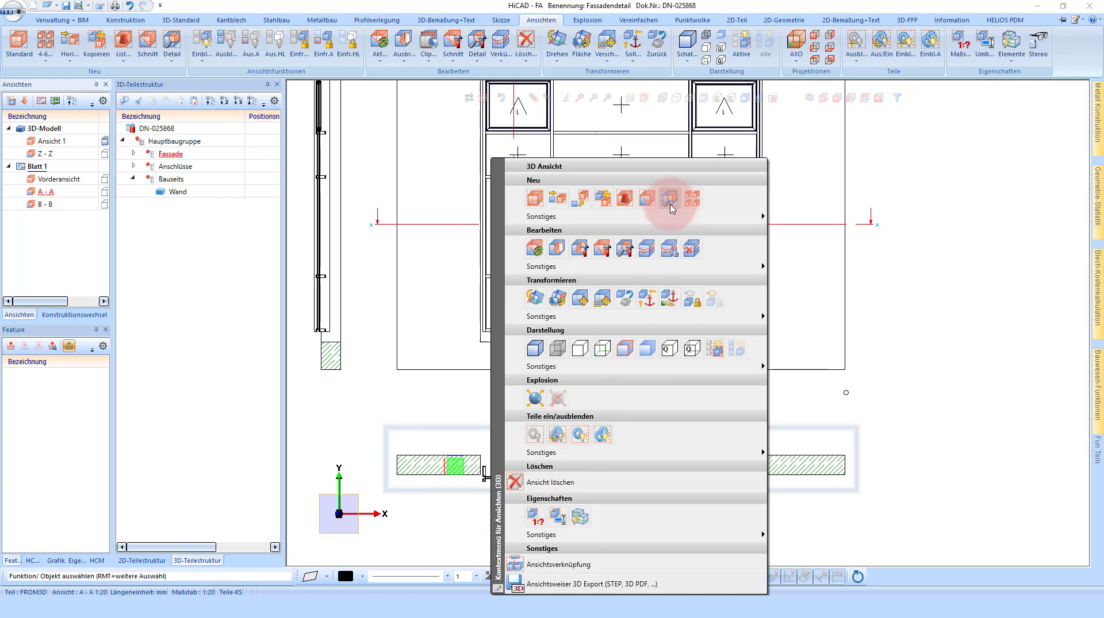
{"action": "left_click", "coordinate": [671, 199]}
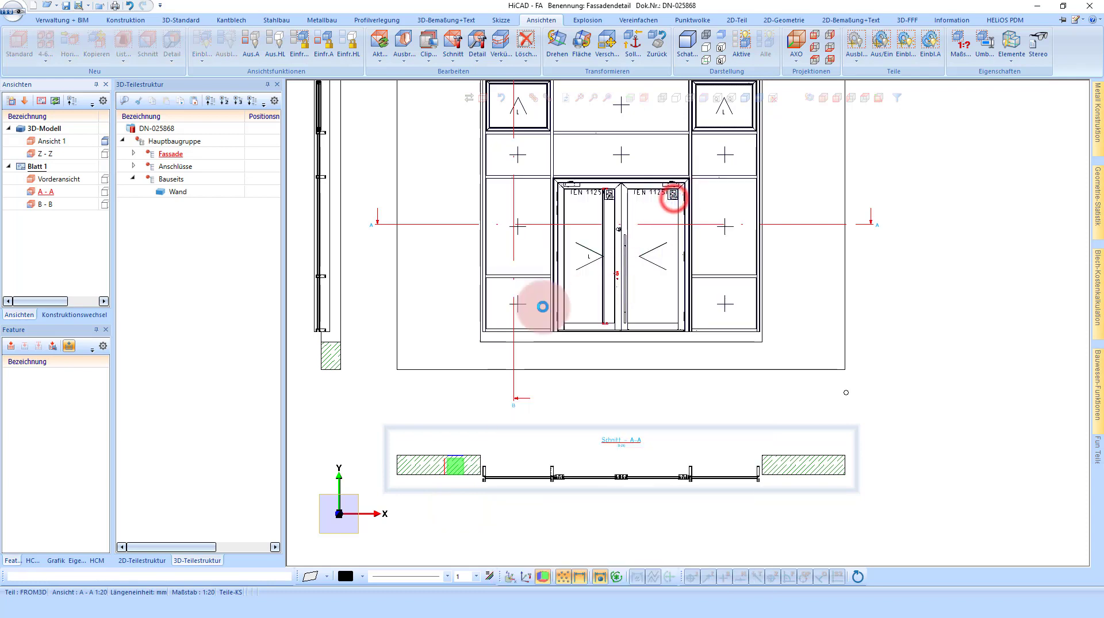
{"action": "left_click", "coordinate": [166, 44]}
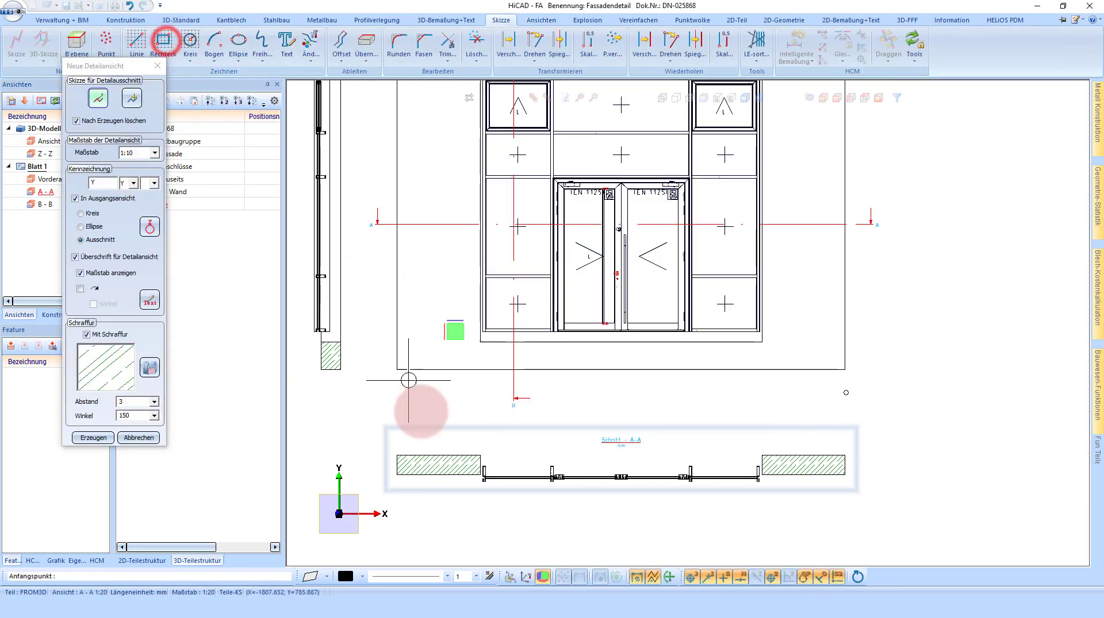
{"action": "scroll", "coordinate": [454, 517], "scroll_direction": "up", "scroll_amount": 5}
{"action": "left_click", "coordinate": [641, 250]}
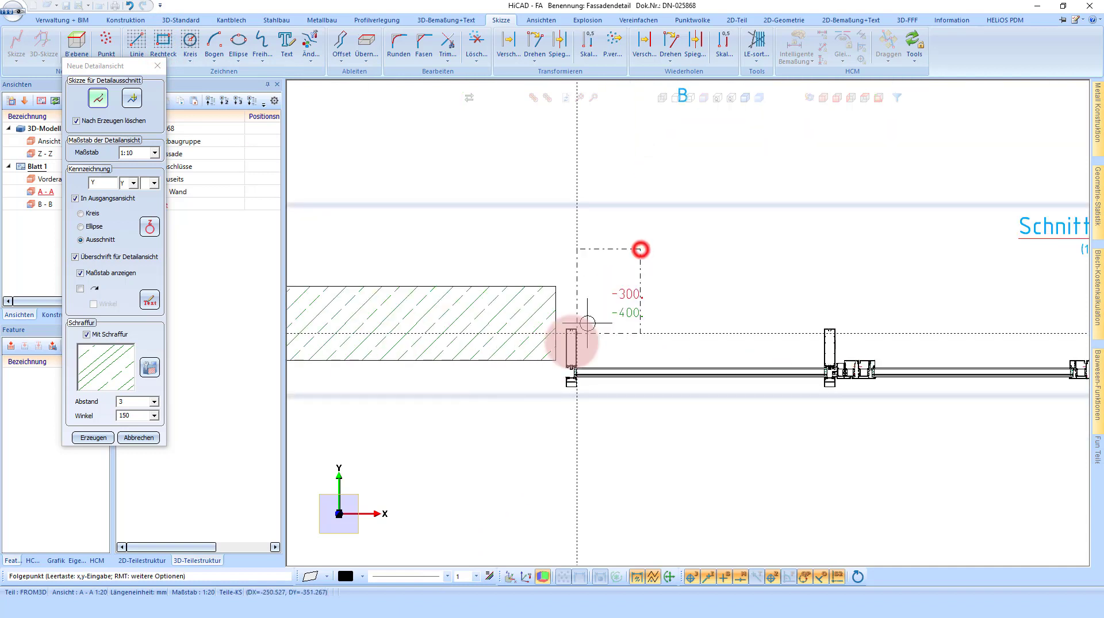
{"action": "left_click", "coordinate": [416, 460]}
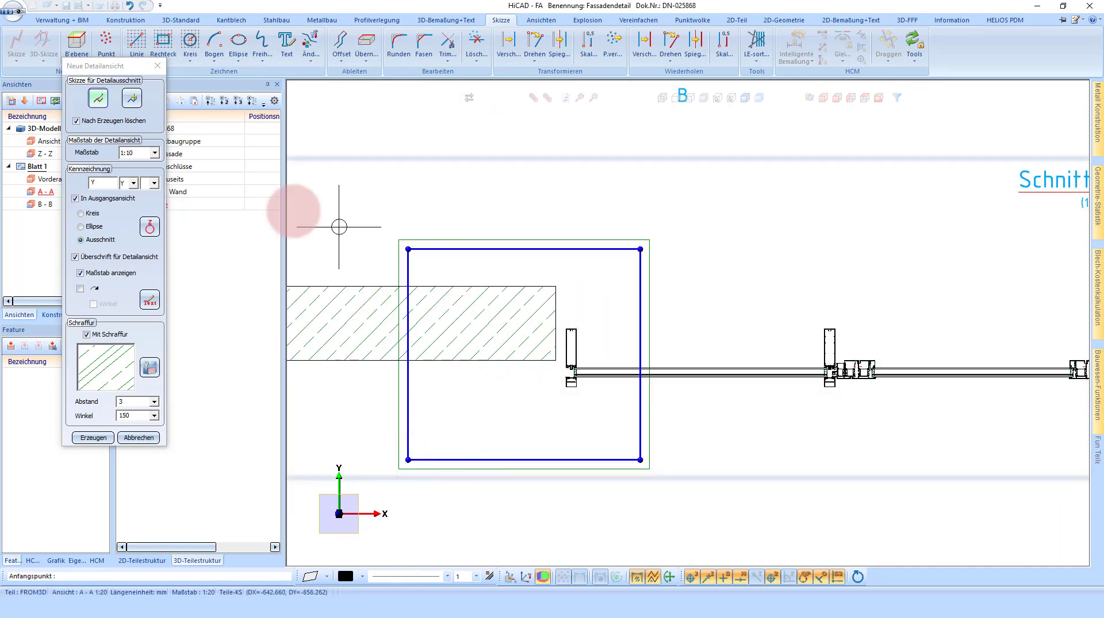
Label the detail D at scale 1:2.5, create it, and place it right of the front view.
{"action": "left_click", "coordinate": [132, 184]}
{"action": "type", "text": "D"}
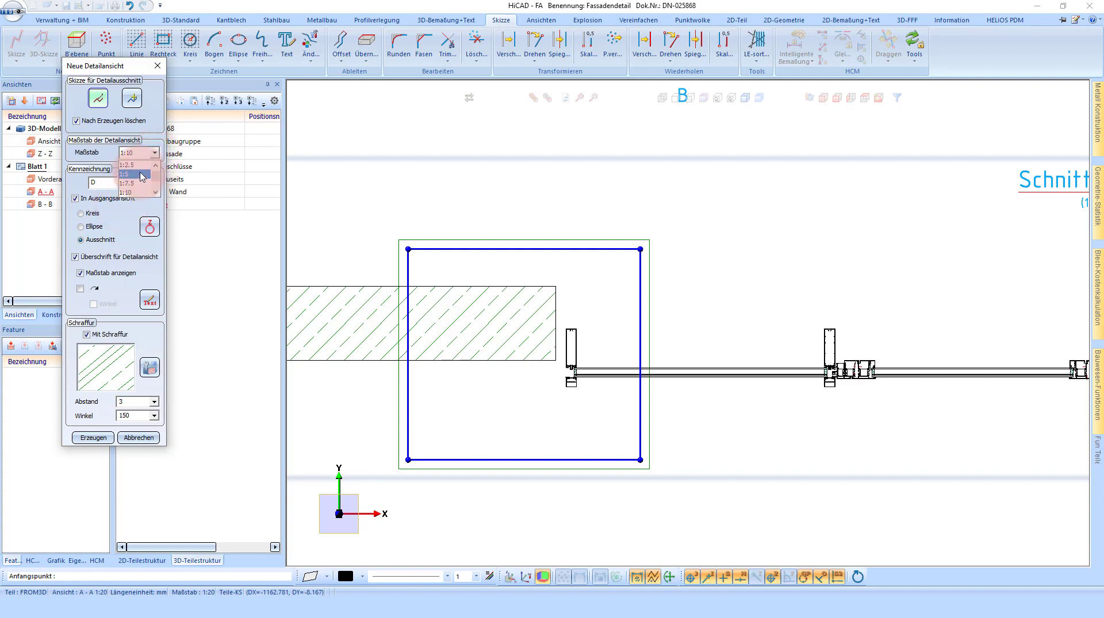
{"action": "left_click", "coordinate": [139, 166]}
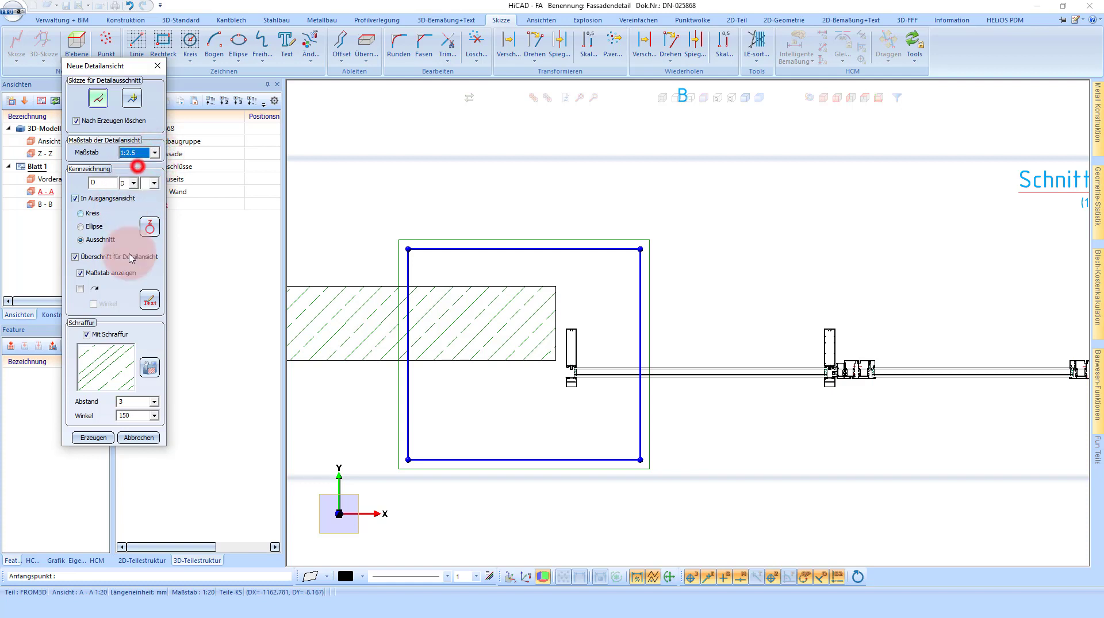
{"action": "left_click", "coordinate": [94, 438]}
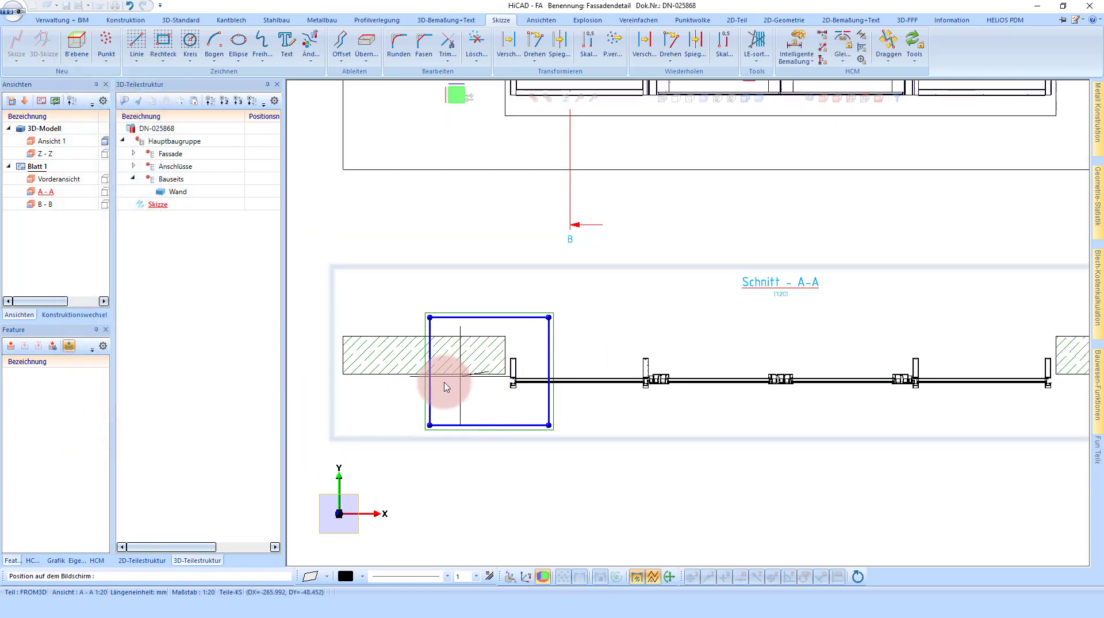
{"action": "scroll", "coordinate": [438, 377], "scroll_direction": "down", "scroll_amount": 3}
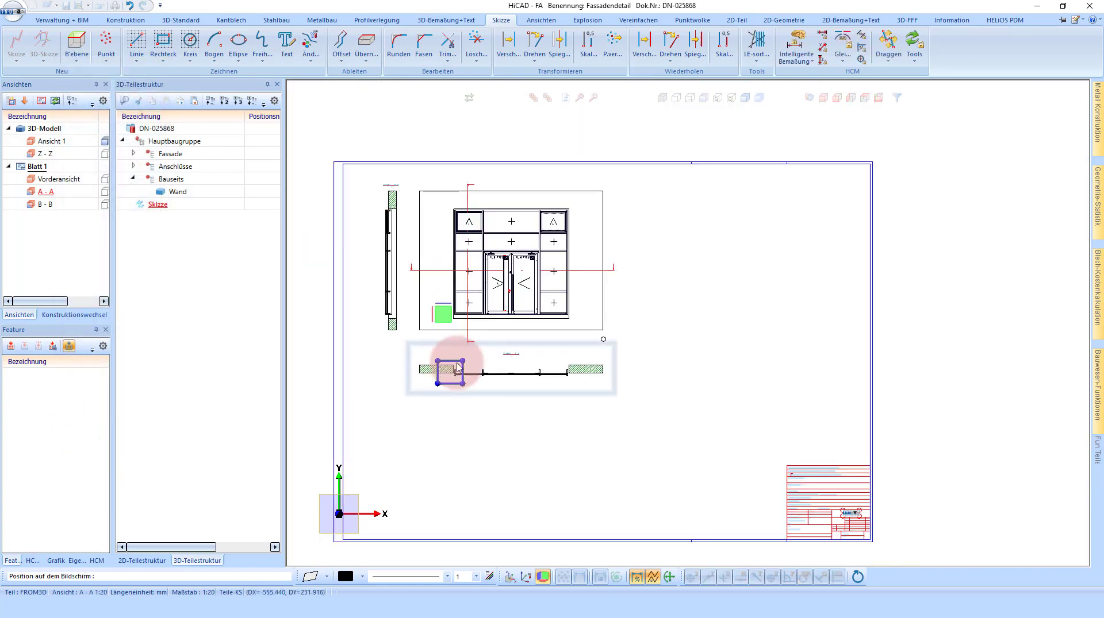
{"action": "left_click", "coordinate": [684, 307]}
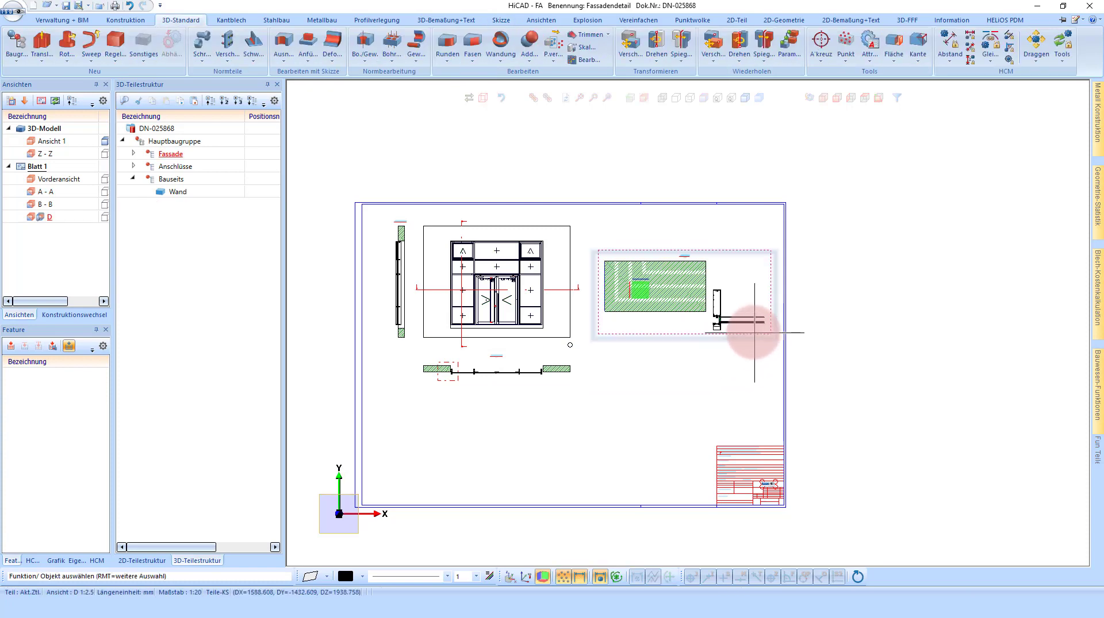
Zoom in on detail view D until the hatched wall end and frame profile fill the canvas.
{"action": "scroll", "coordinate": [784, 328], "scroll_direction": "up", "scroll_amount": 1}
{"action": "scroll", "coordinate": [673, 254], "scroll_direction": "up", "scroll_amount": 2}
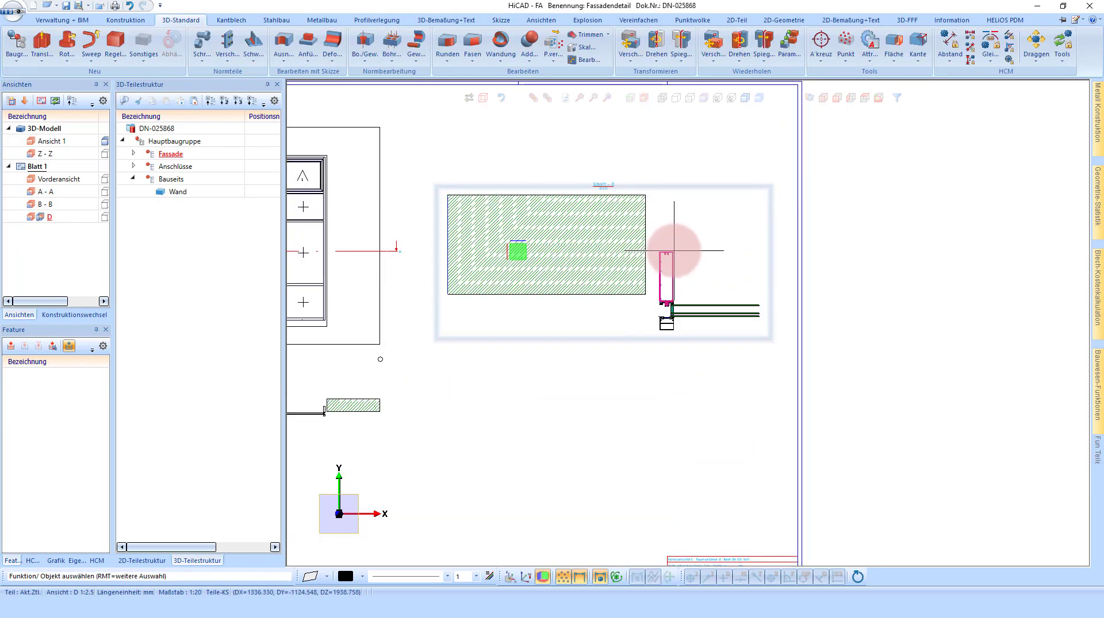
{"action": "scroll", "coordinate": [681, 238], "scroll_direction": "up", "scroll_amount": 3}
{"action": "scroll", "coordinate": [686, 236], "scroll_direction": "down", "scroll_amount": 1}
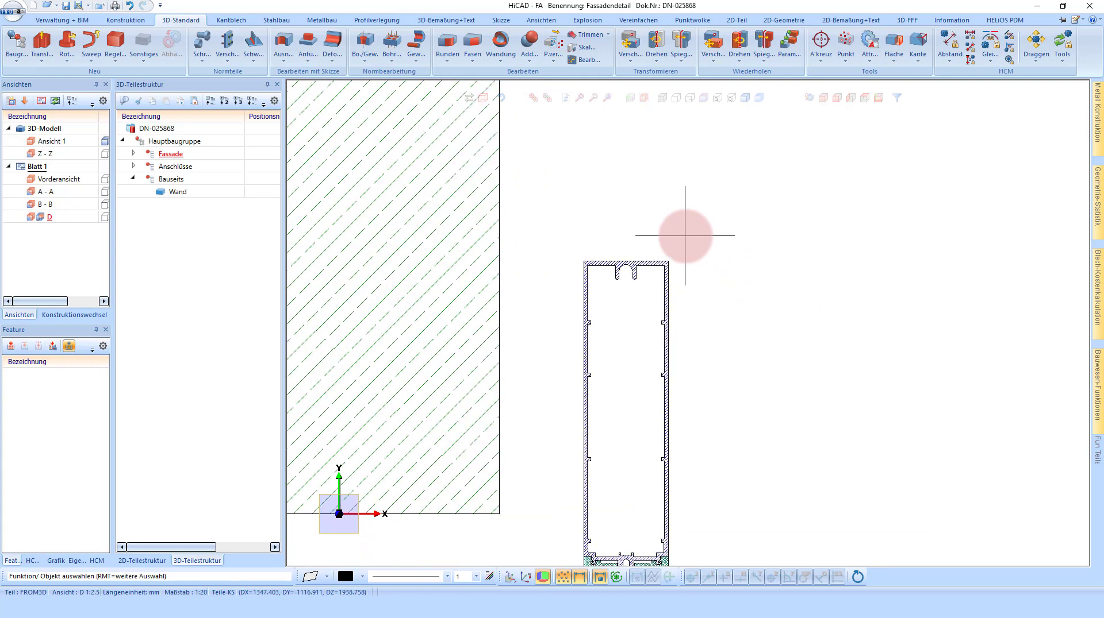
{"action": "scroll", "coordinate": [619, 192], "scroll_direction": "down", "scroll_amount": 2}
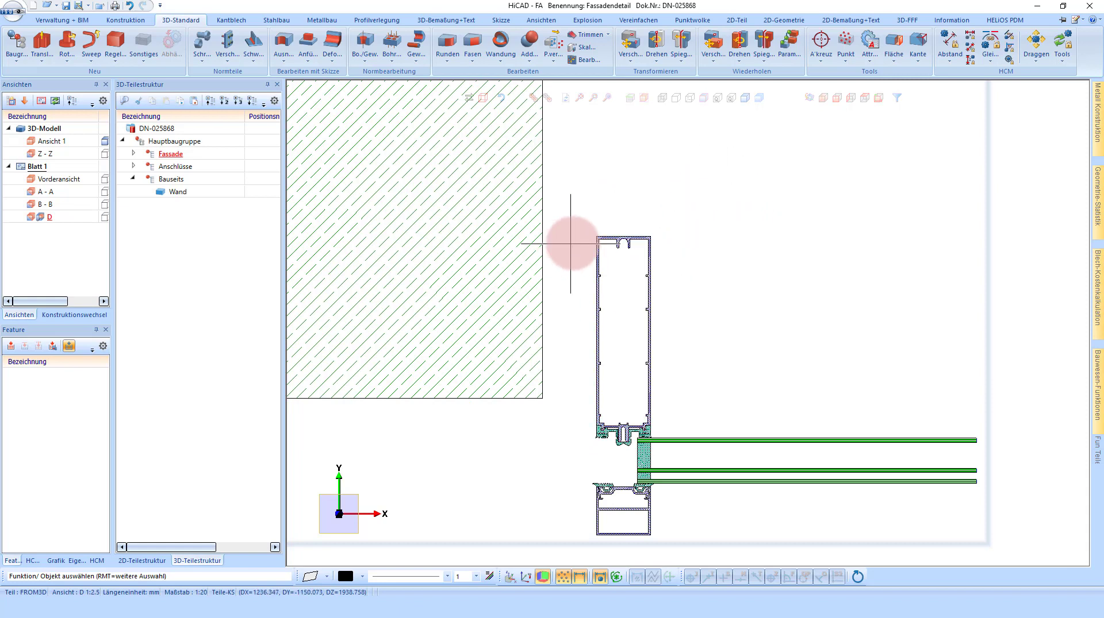
{"action": "scroll", "coordinate": [570, 243], "scroll_direction": "up", "scroll_amount": 2}
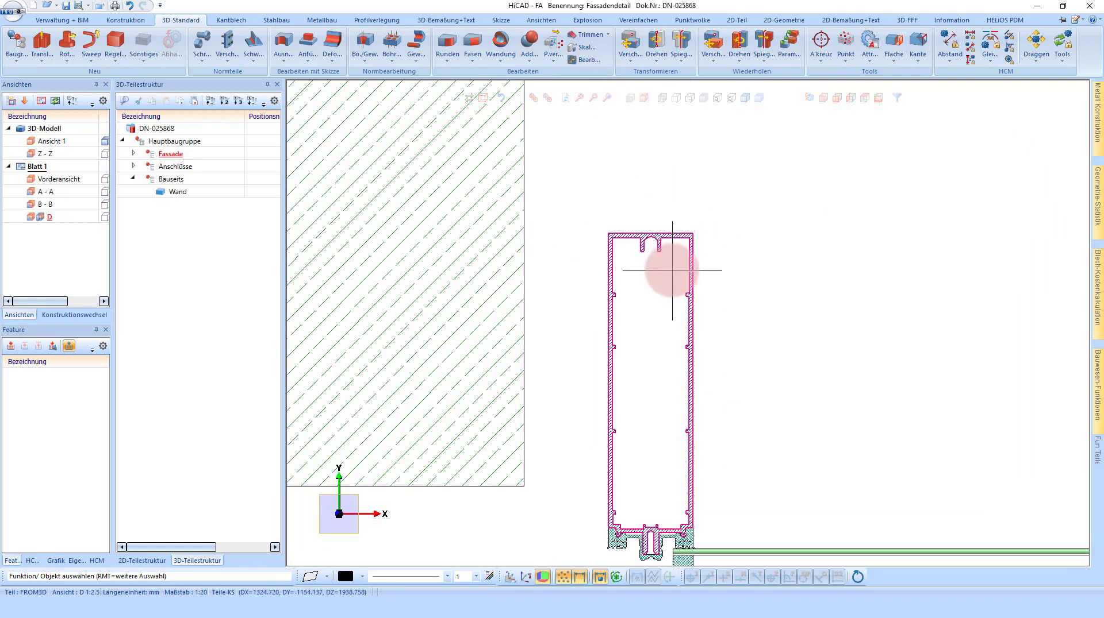
On the wall plane, sketch a three-segment U-shaped polyline between the profile and the wall.
{"action": "left_click", "coordinate": [464, 444]}
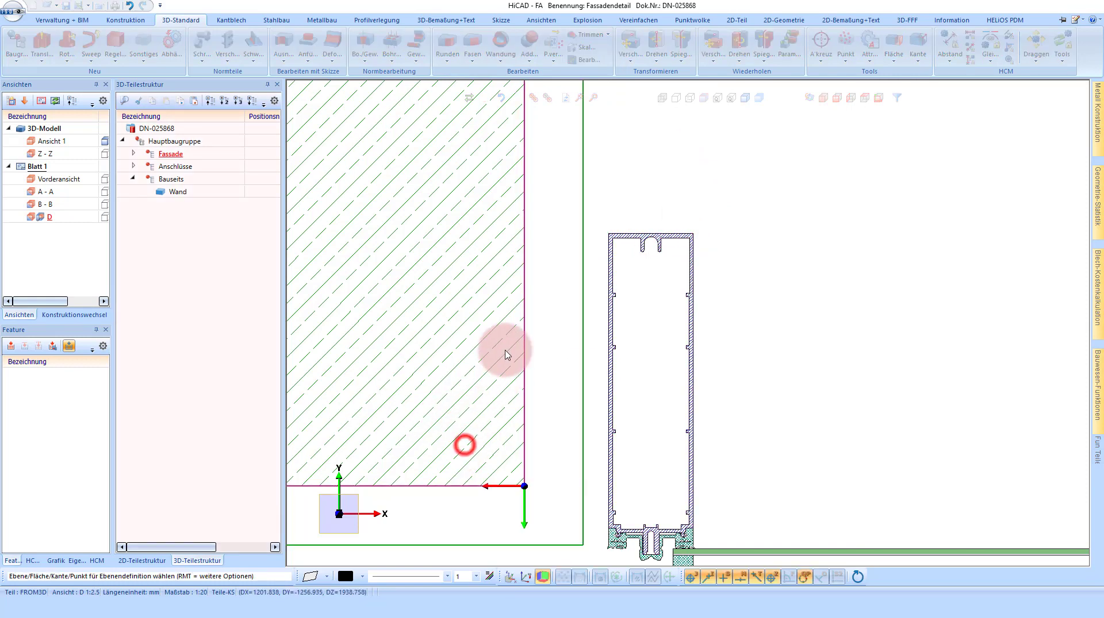
{"action": "left_click", "coordinate": [136, 40]}
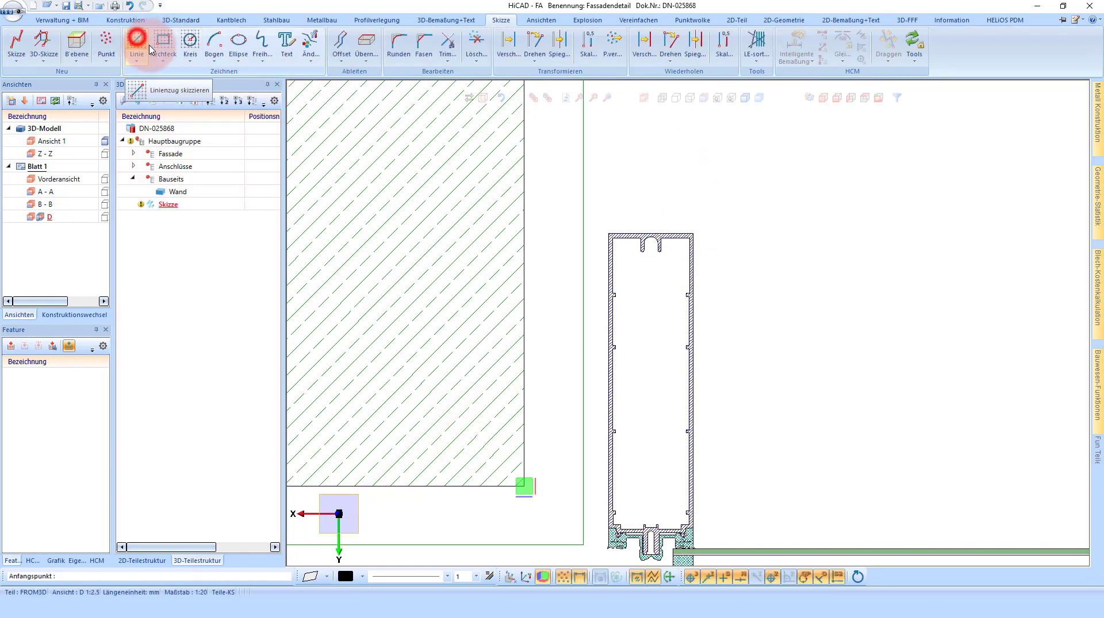
{"action": "scroll", "coordinate": [589, 240], "scroll_direction": "up", "scroll_amount": 3}
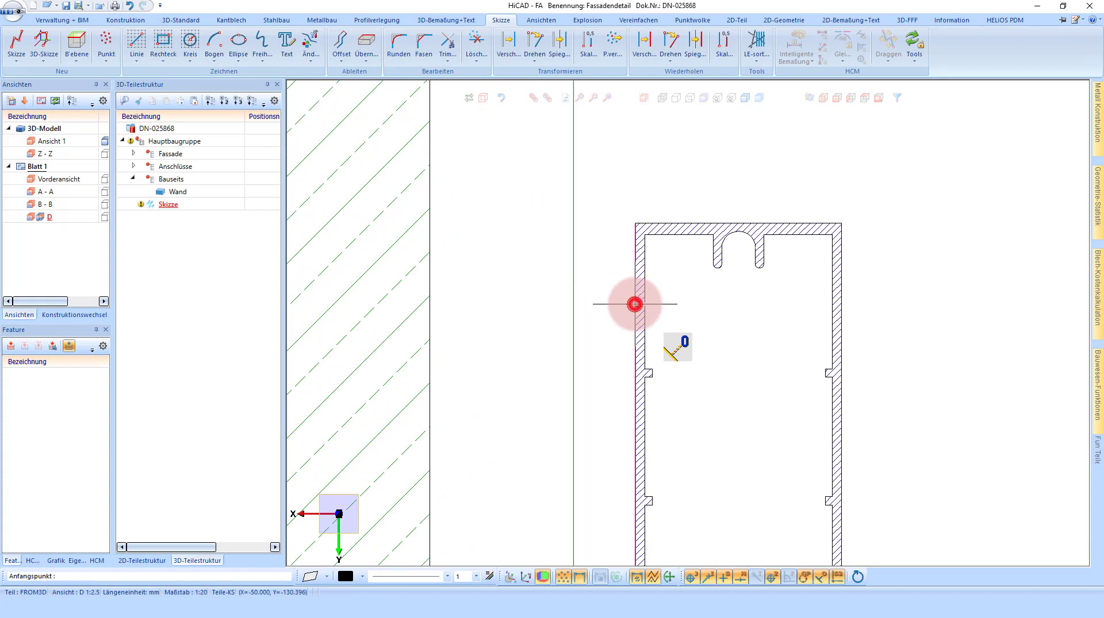
{"action": "left_click", "coordinate": [635, 304]}
{"action": "left_click", "coordinate": [635, 223]}
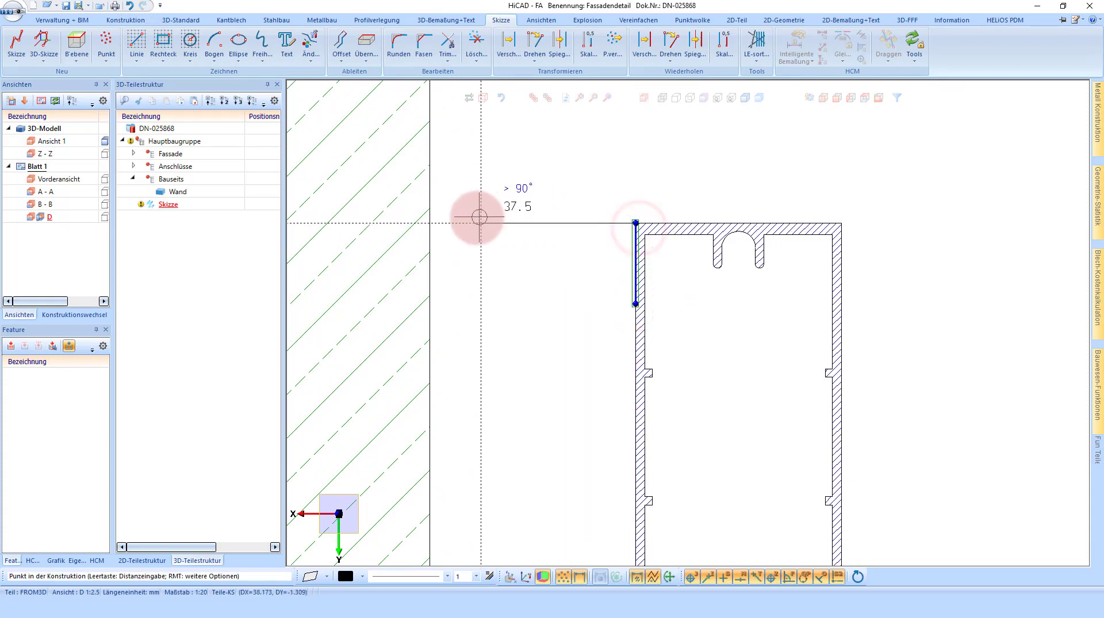
{"action": "left_click", "coordinate": [460, 218]}
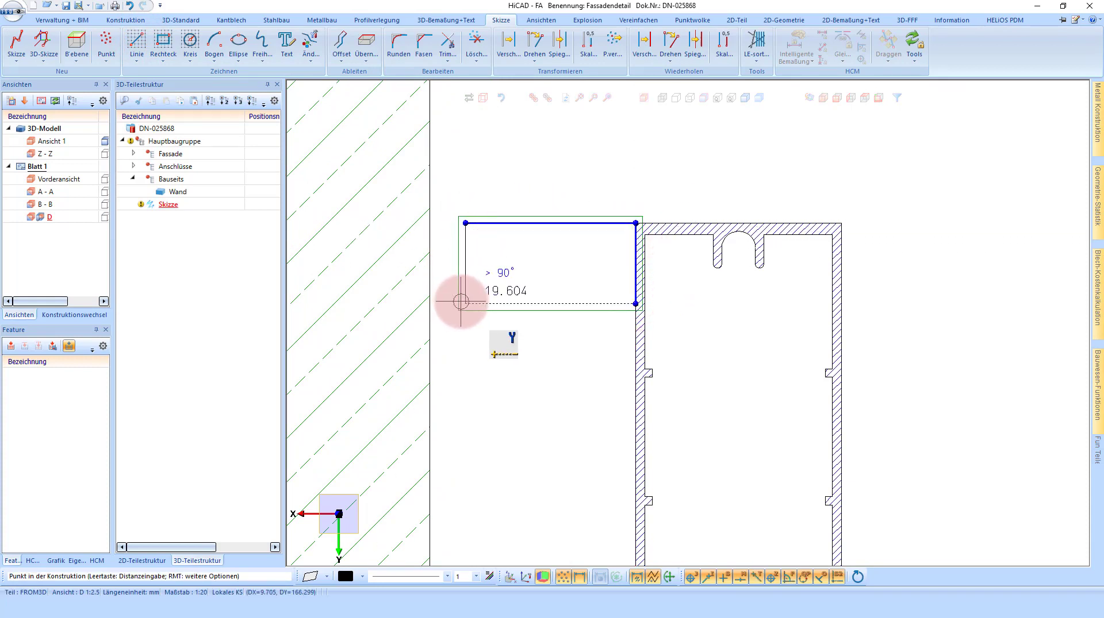
{"action": "left_click", "coordinate": [462, 303]}
{"action": "key", "text": "Escape"}
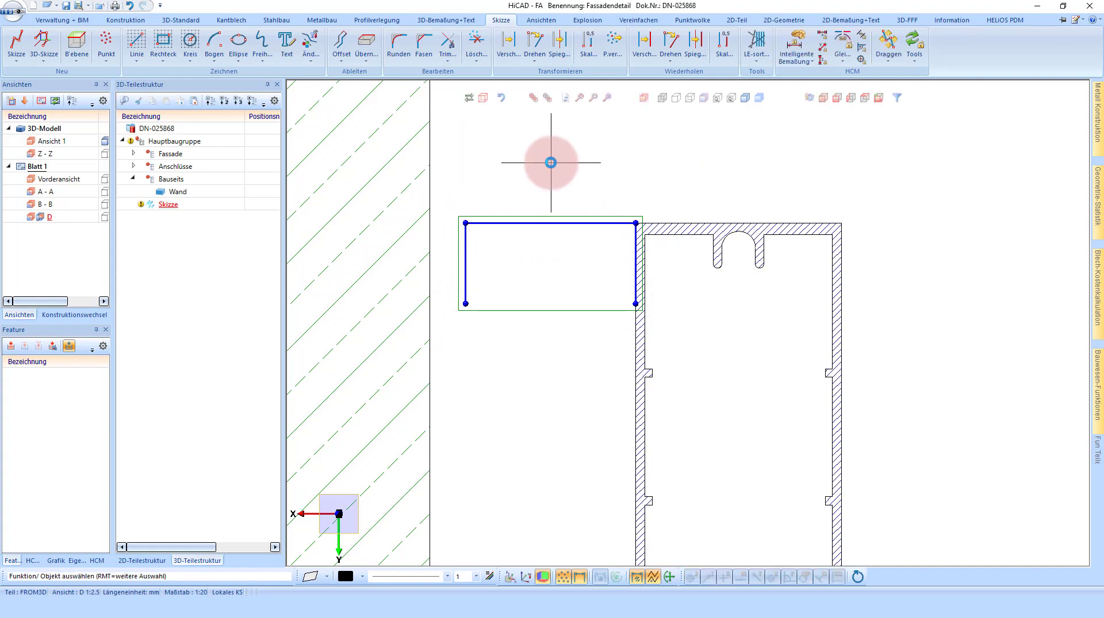
Dimension the left leg 5 from the wall and align the right leg with the profile's outer face.
{"action": "left_click", "coordinate": [797, 42]}
{"action": "left_click", "coordinate": [467, 249]}
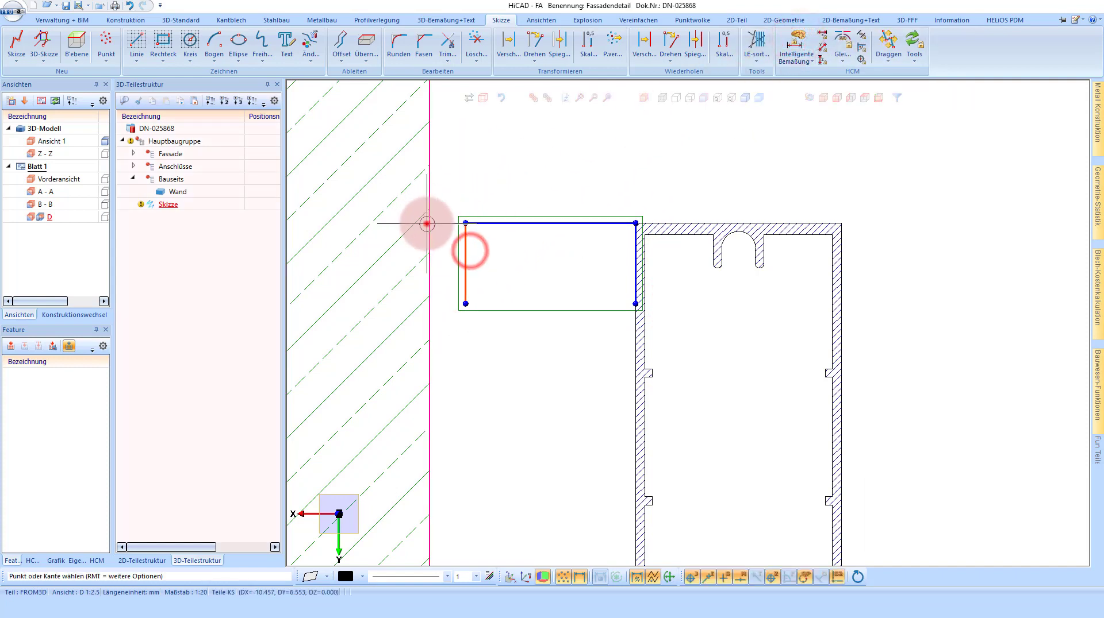
{"action": "left_click", "coordinate": [426, 224]}
{"action": "left_click", "coordinate": [492, 176]}
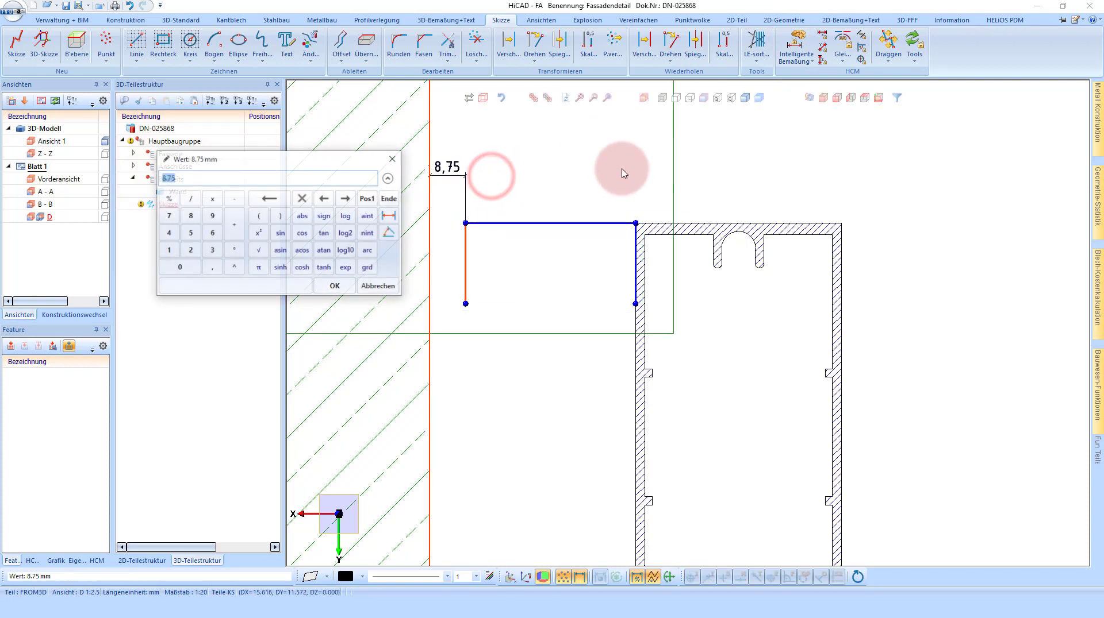
{"action": "type", "text": "5"}
{"action": "key", "text": "Return"}
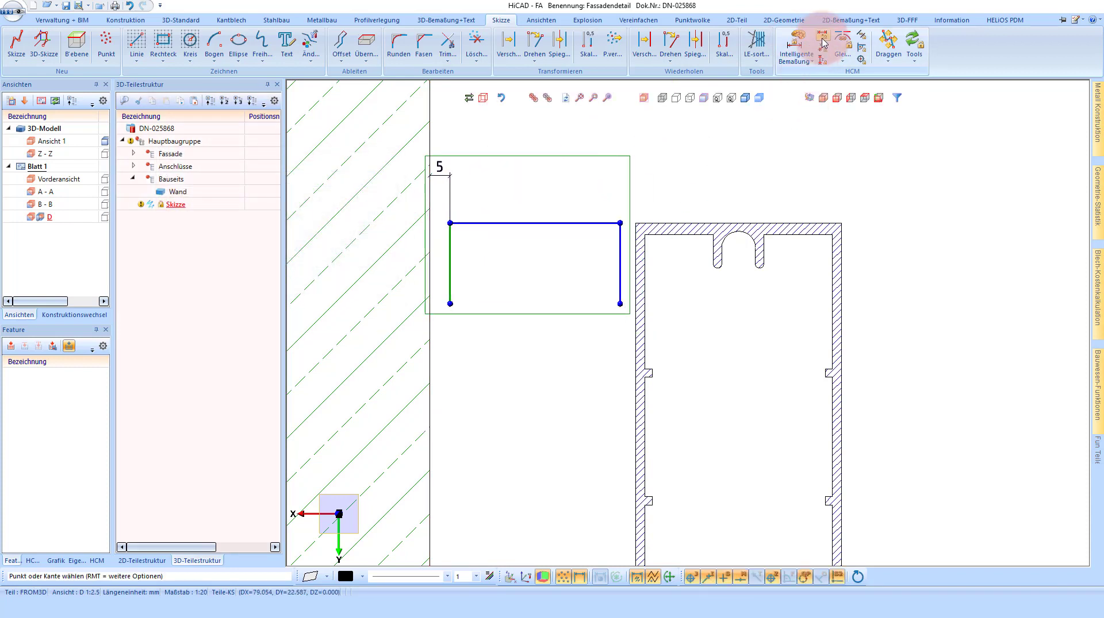
{"action": "left_click", "coordinate": [842, 43]}
{"action": "left_click", "coordinate": [620, 244]}
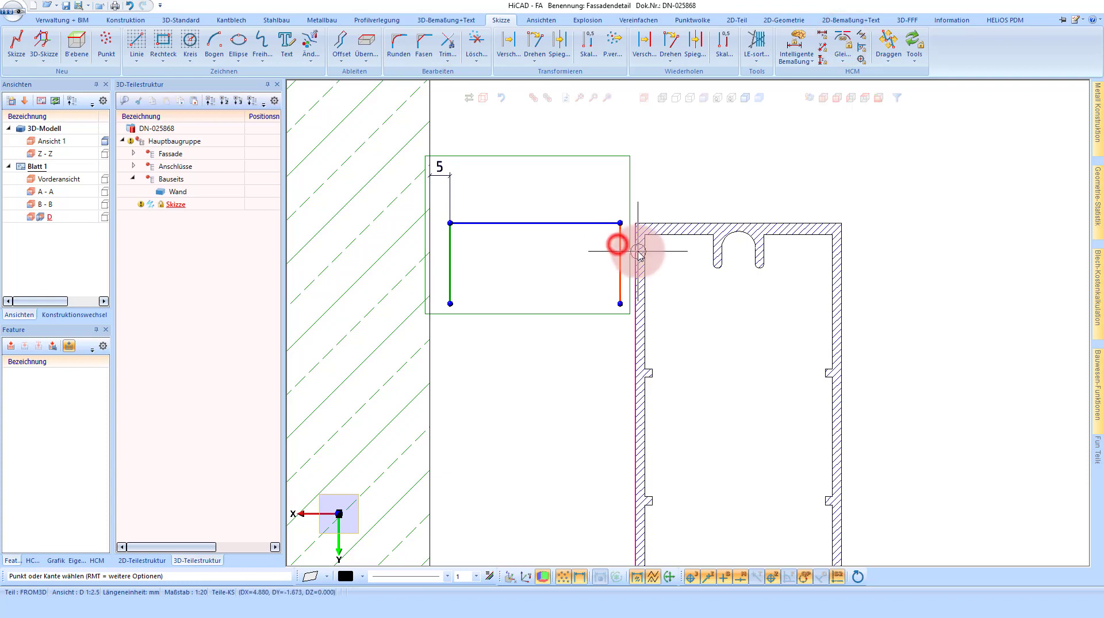
{"action": "left_click", "coordinate": [636, 251]}
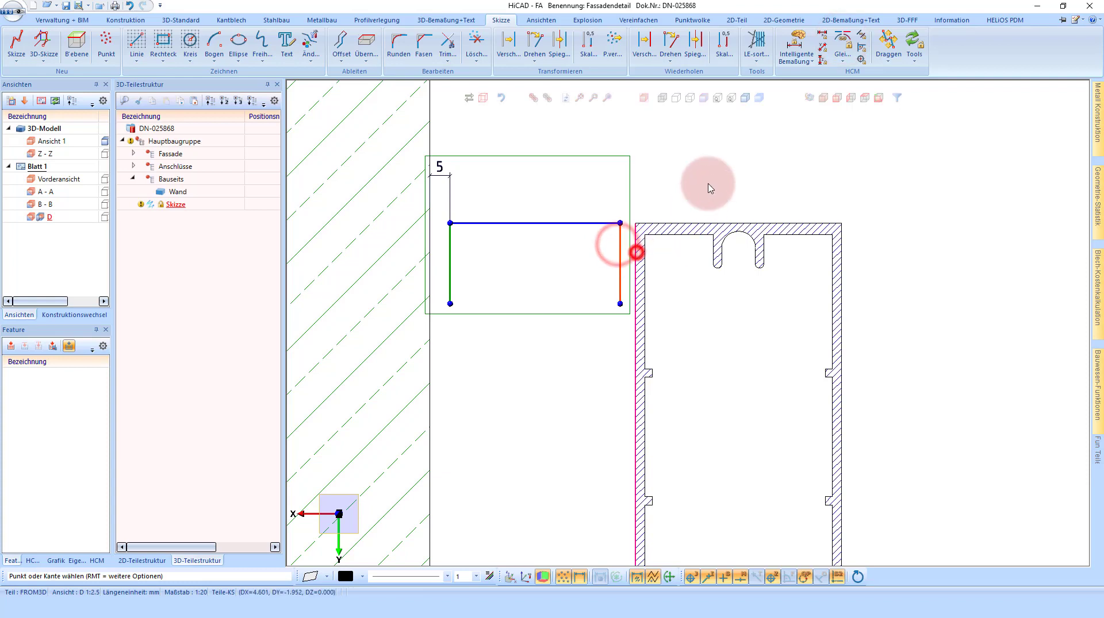
Dimension both the right and left legs to a length of 20.
{"action": "left_click", "coordinate": [799, 44]}
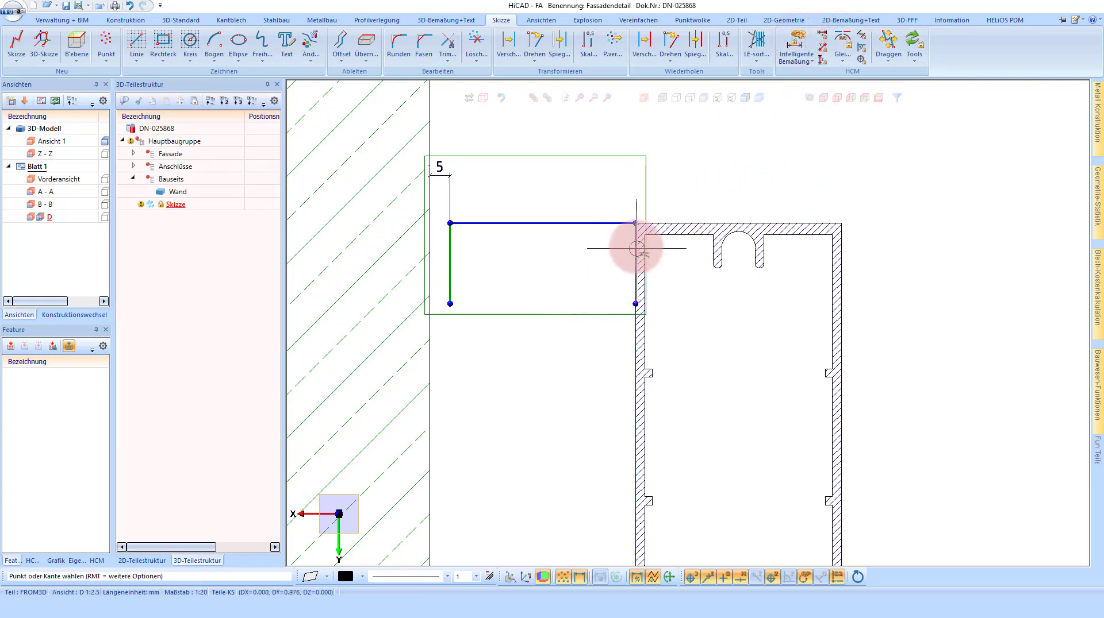
{"action": "left_click", "coordinate": [586, 251]}
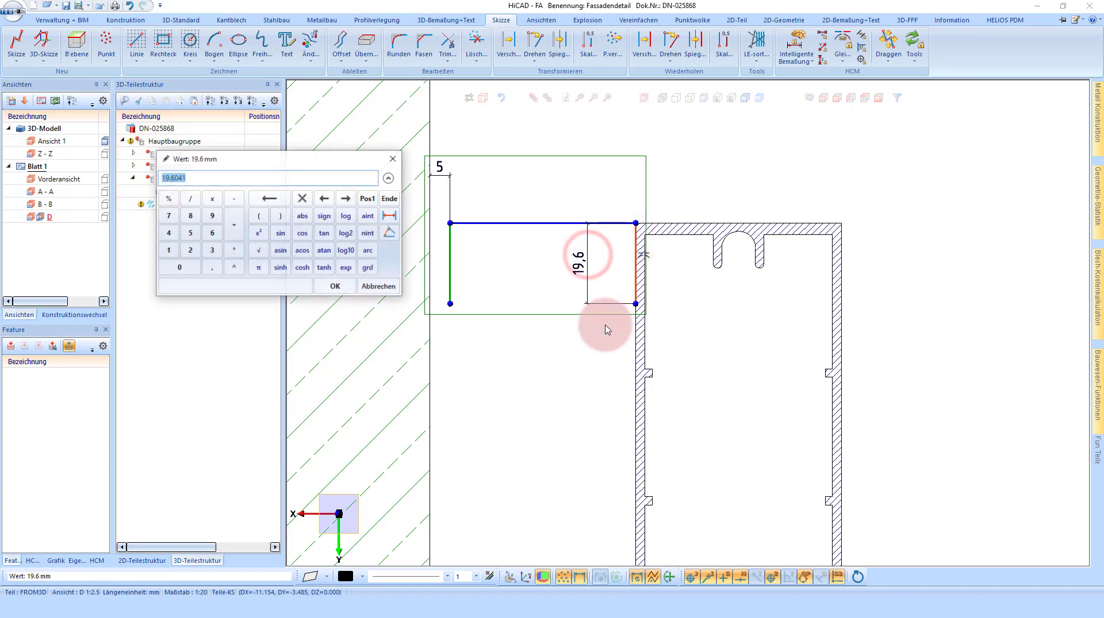
{"action": "type", "text": "20"}
{"action": "key", "text": "Return"}
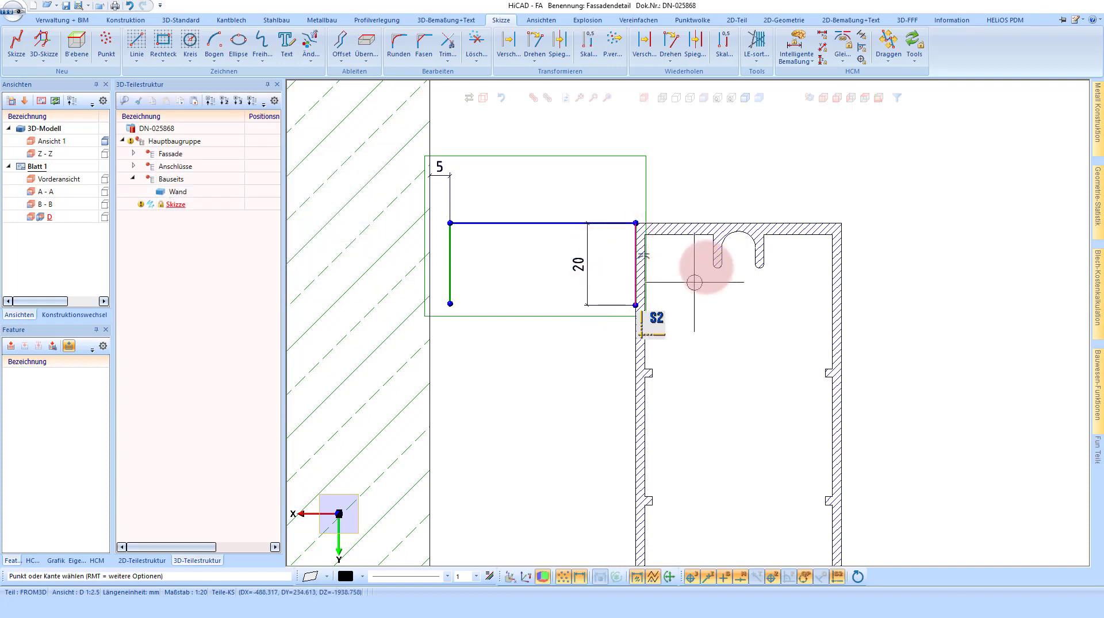
{"action": "left_click", "coordinate": [450, 248]}
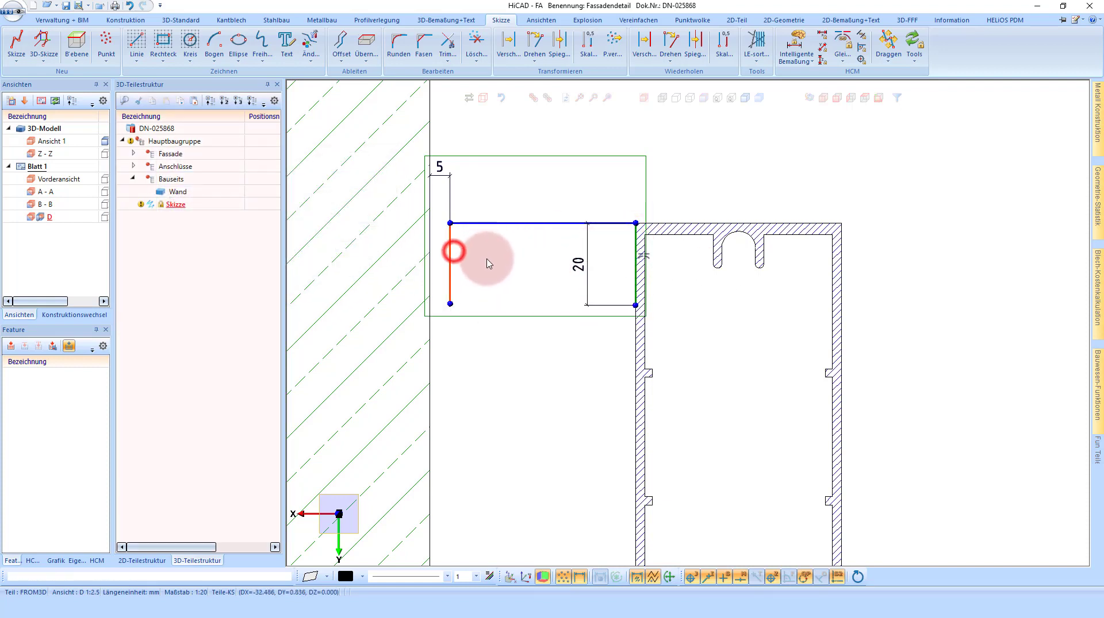
{"action": "left_click", "coordinate": [484, 262]}
{"action": "type", "text": "20"}
{"action": "key", "text": "Return"}
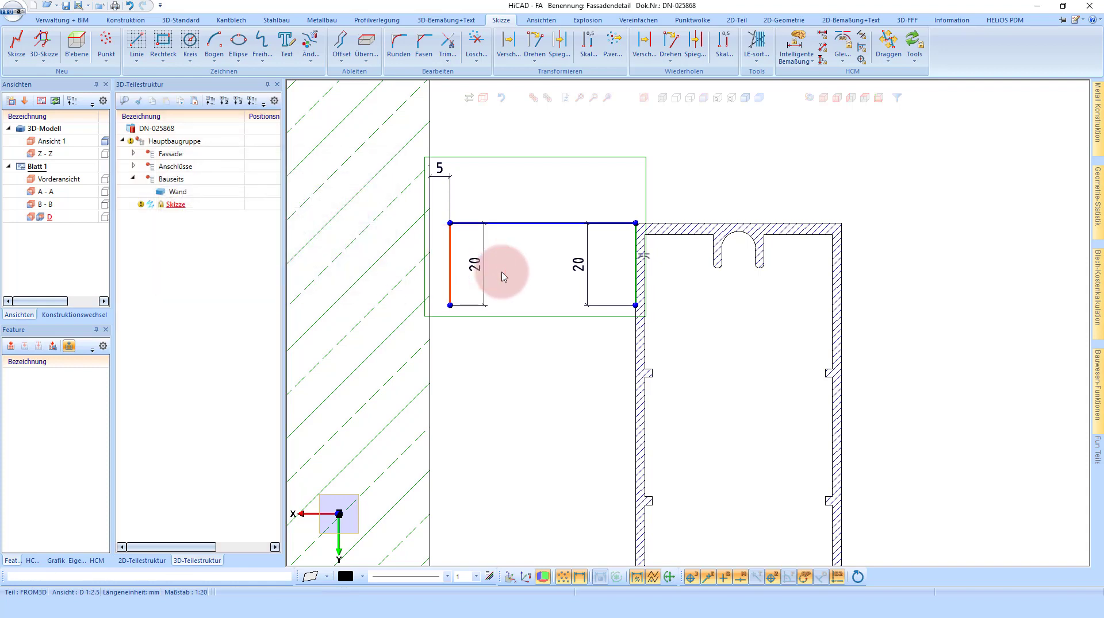
Turn the sketch into a 2 mm aluminium sheet-metal flashing with thickness flipped to the other side.
{"action": "right_click", "coordinate": [536, 219]}
{"action": "left_click", "coordinate": [649, 329]}
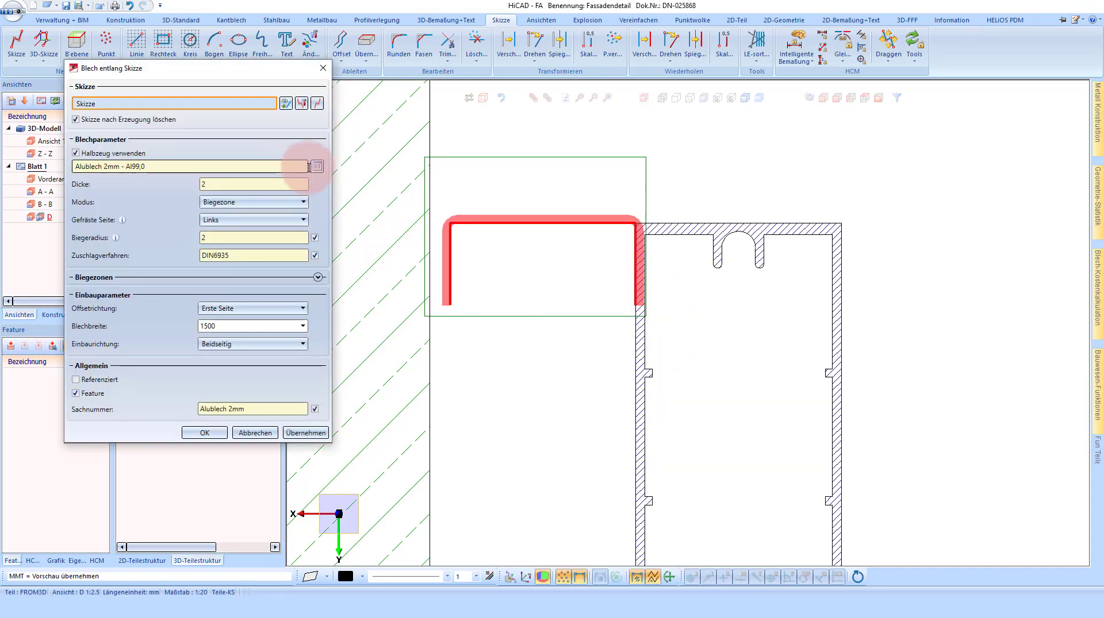
{"action": "left_click", "coordinate": [317, 167]}
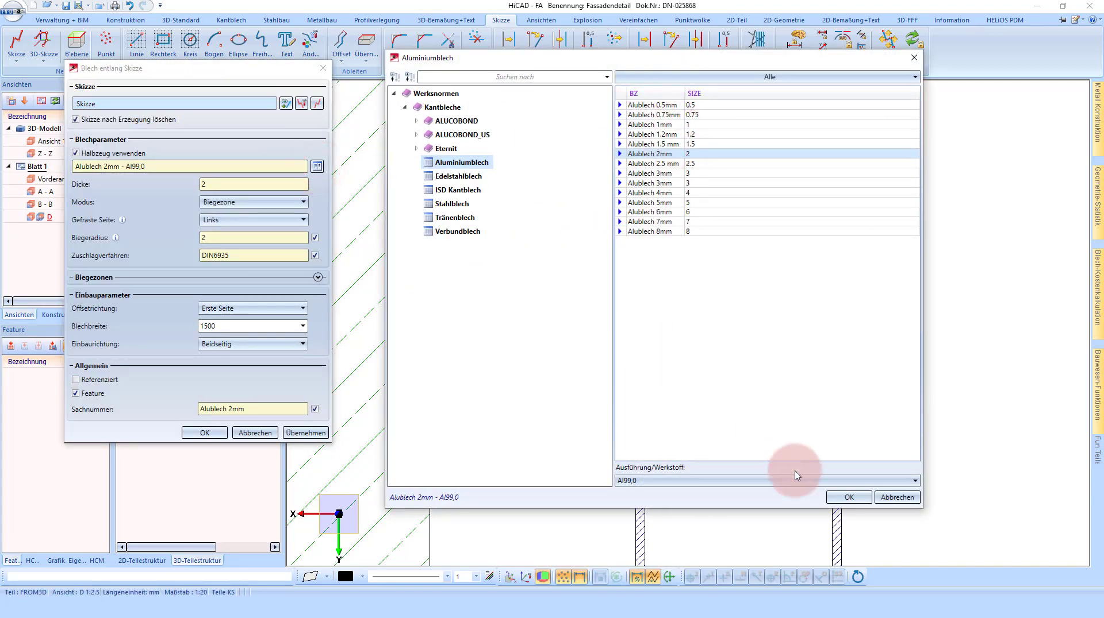
{"action": "left_click", "coordinate": [836, 499]}
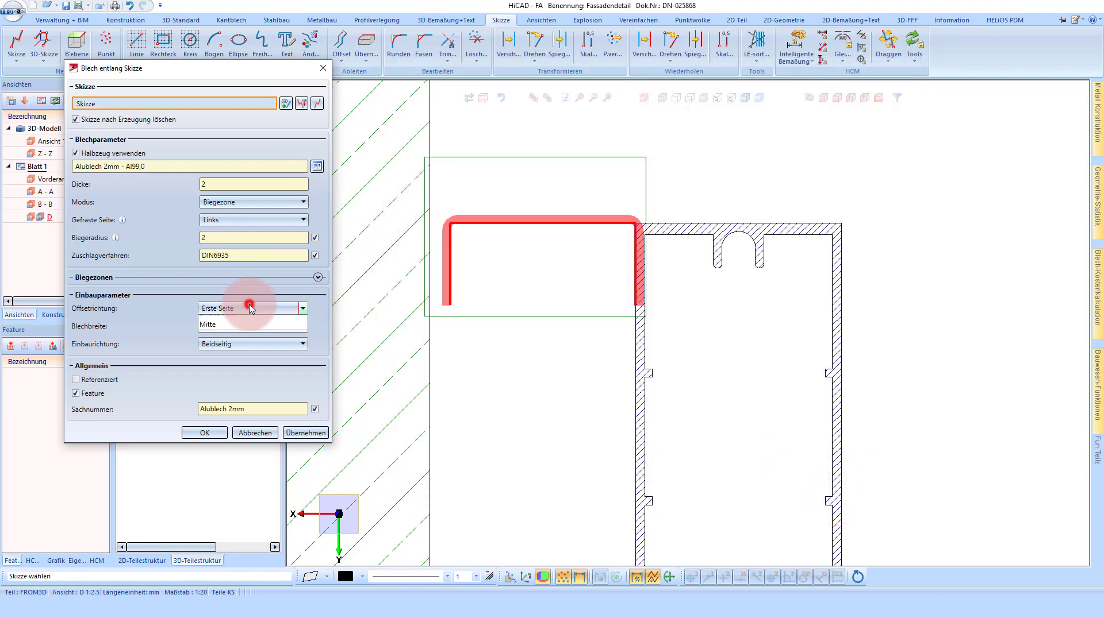
{"action": "left_click", "coordinate": [241, 325]}
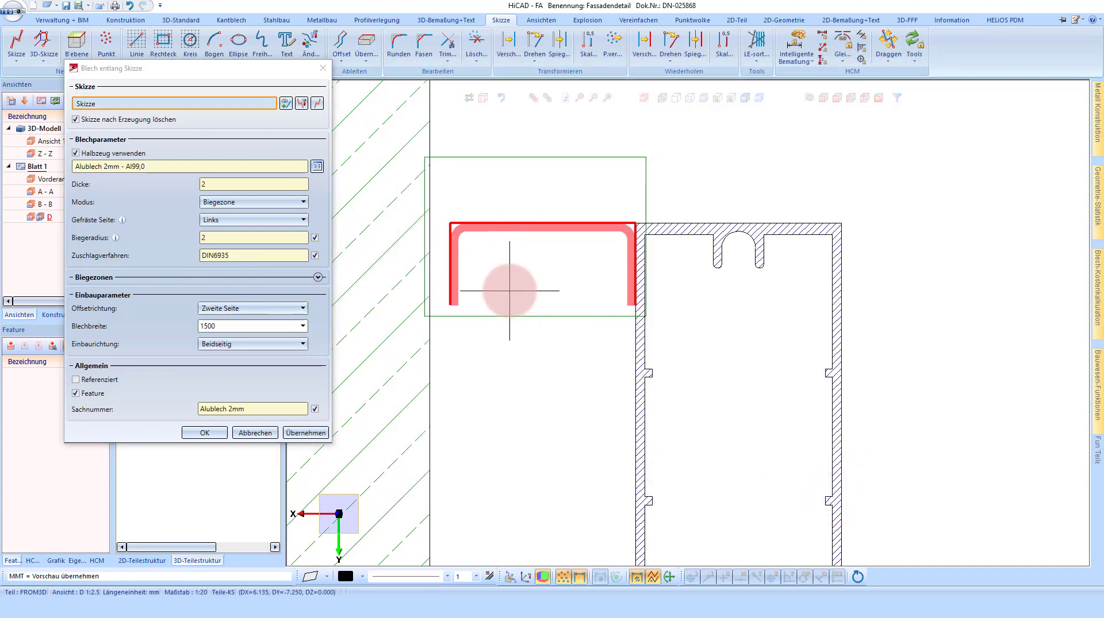
{"action": "left_click", "coordinate": [210, 433]}
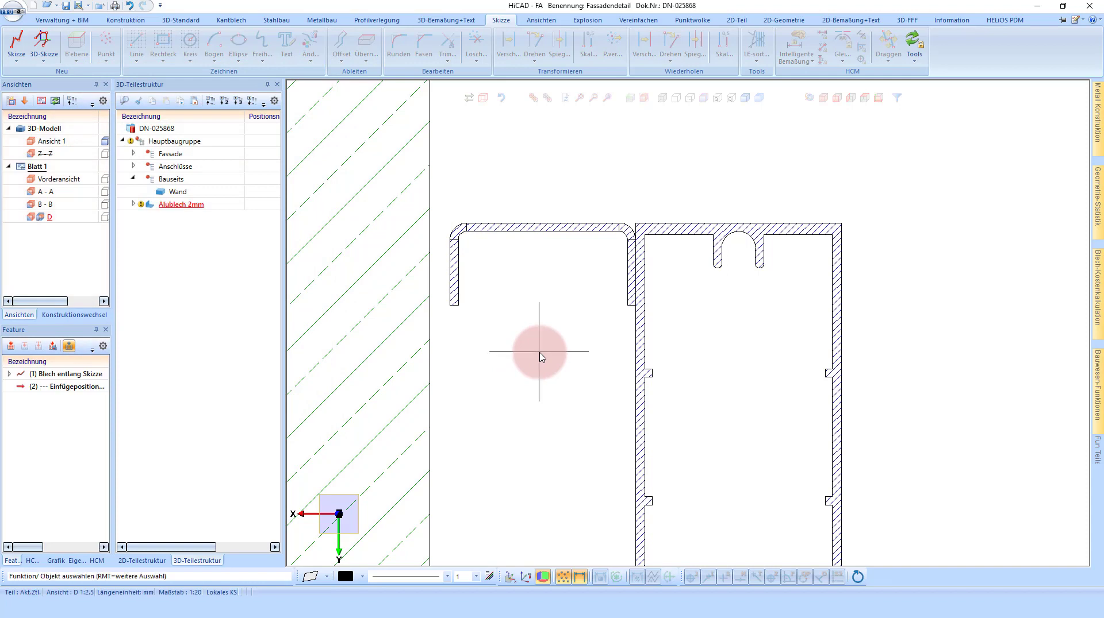
Display only the active view and select the Alublech 2mm flashing.
{"action": "left_click", "coordinate": [12, 103]}
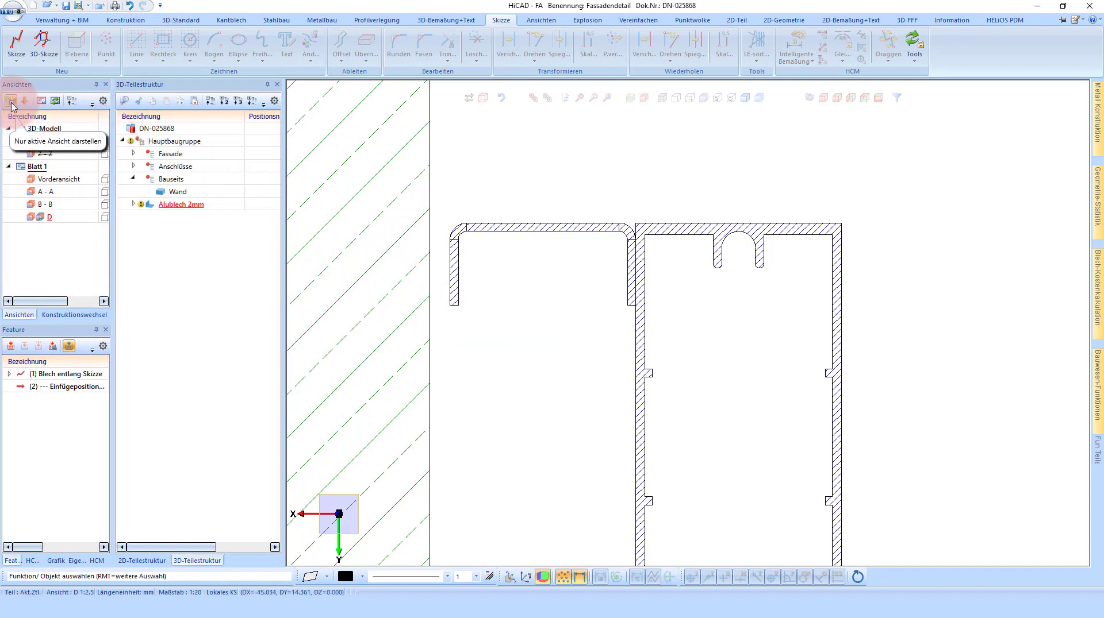
{"action": "scroll", "coordinate": [566, 276], "scroll_direction": "up", "scroll_amount": 1}
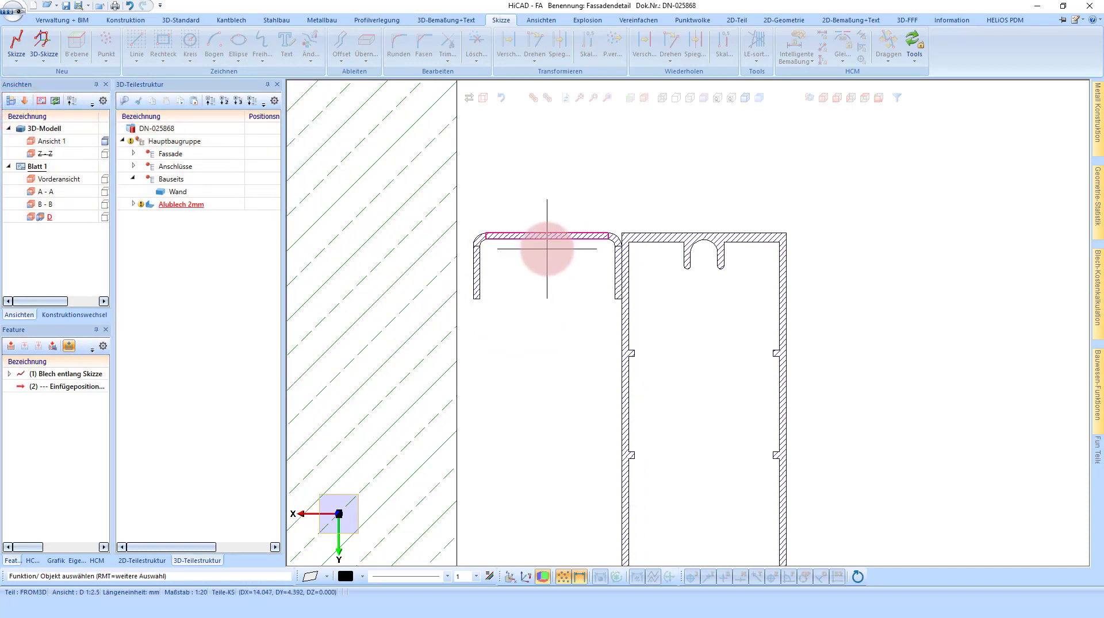
{"action": "scroll", "coordinate": [541, 253], "scroll_direction": "up", "scroll_amount": 1}
{"action": "scroll", "coordinate": [535, 276], "scroll_direction": "down", "scroll_amount": 2}
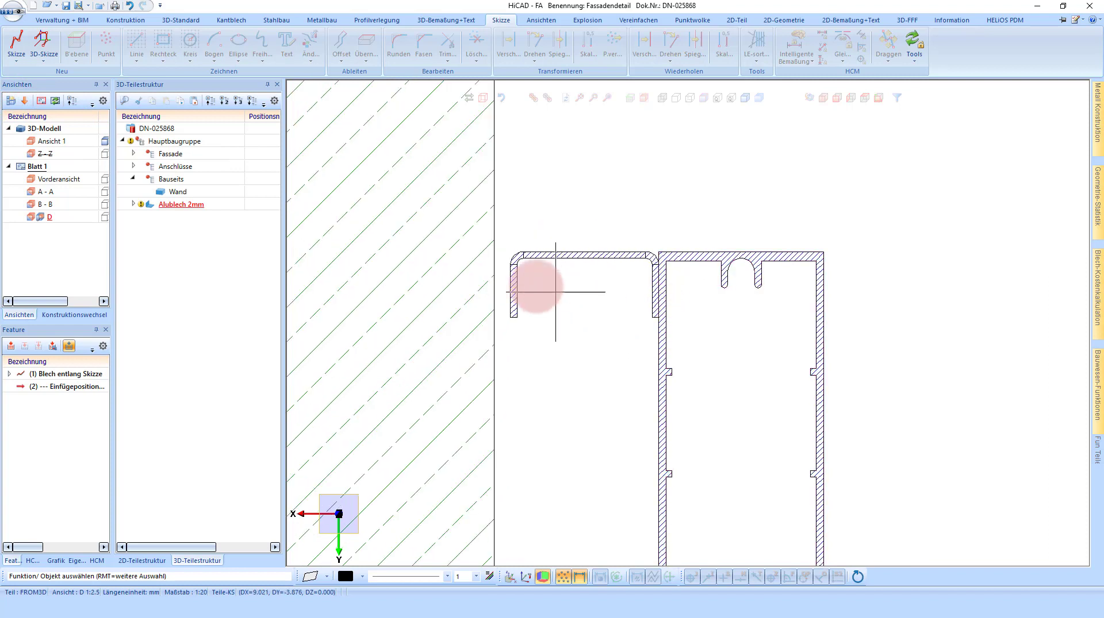
{"action": "scroll", "coordinate": [538, 247], "scroll_direction": "up", "scroll_amount": 3}
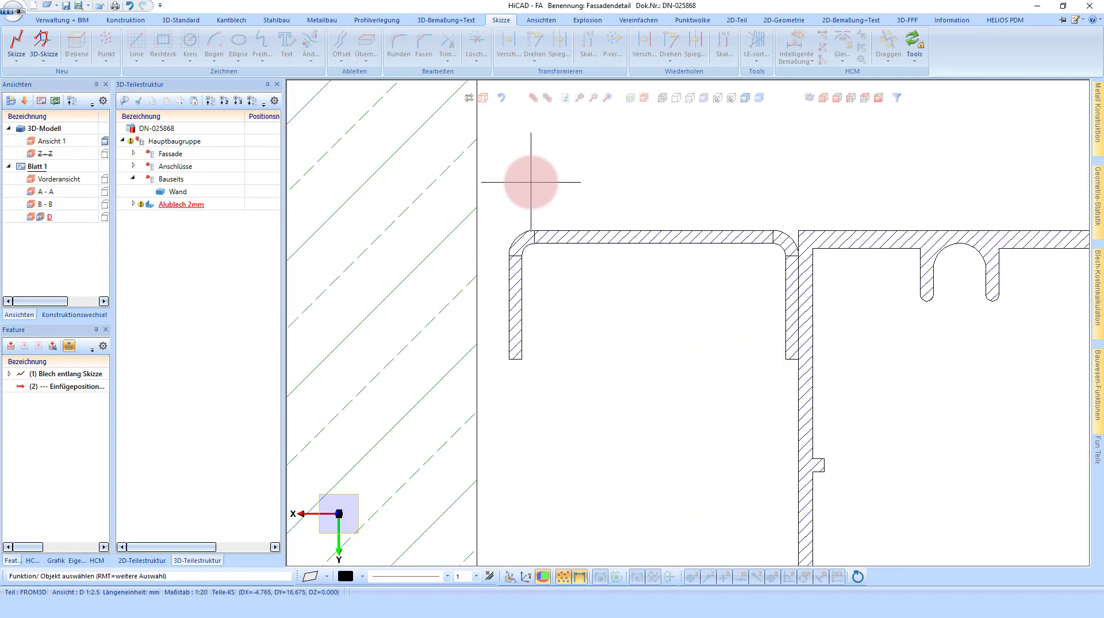
{"action": "scroll", "coordinate": [530, 182], "scroll_direction": "down", "scroll_amount": 2}
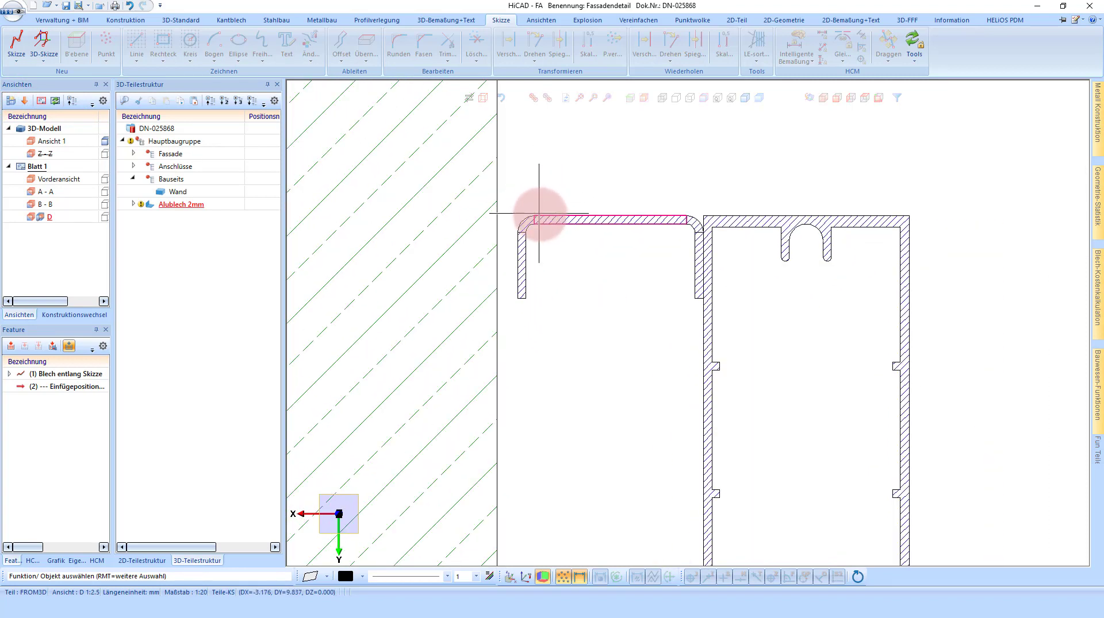
{"action": "left_click", "coordinate": [541, 215]}
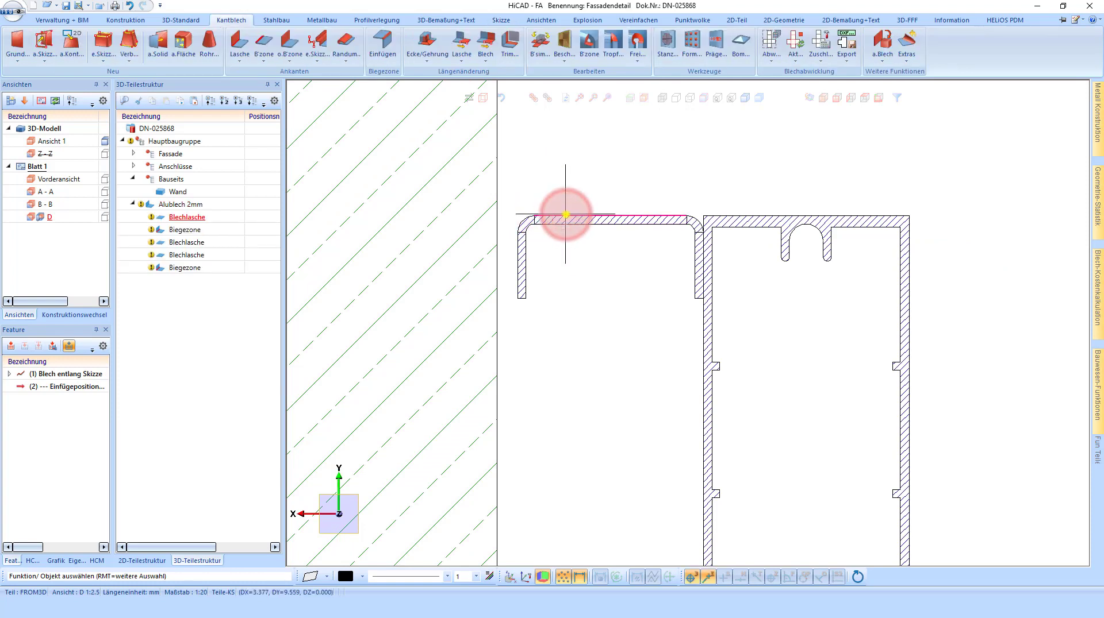
Edit the flashing's sketch, change the 5 mm distance constraint to 8 mm, and accept it.
{"action": "right_click", "coordinate": [566, 215]}
{"action": "left_click", "coordinate": [613, 260]}
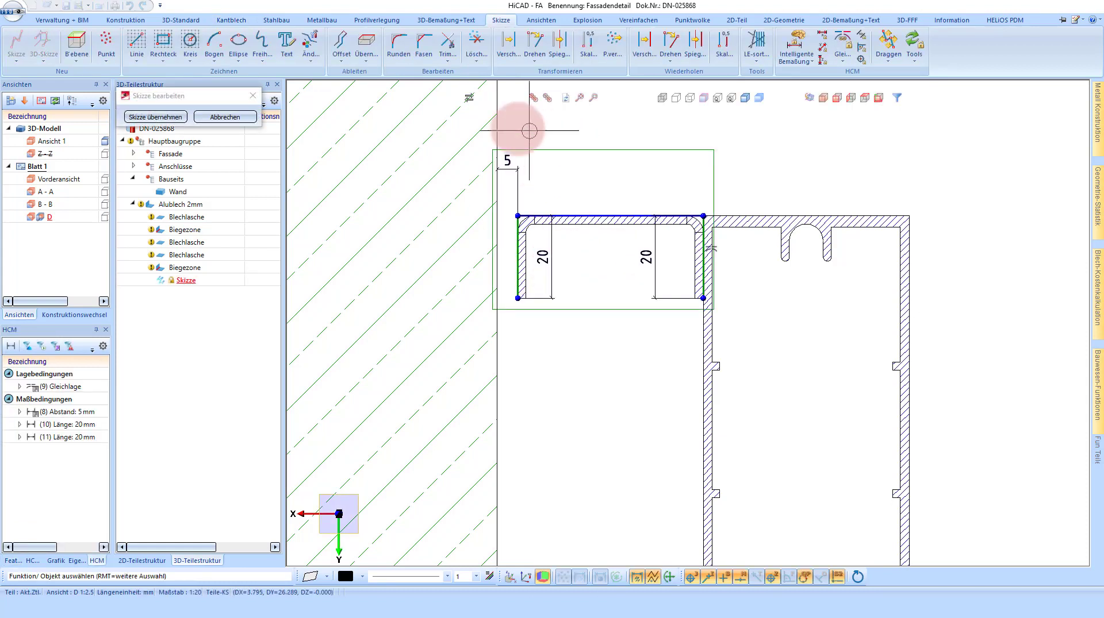
{"action": "double_click", "coordinate": [86, 412]}
{"action": "type", "text": "8"}
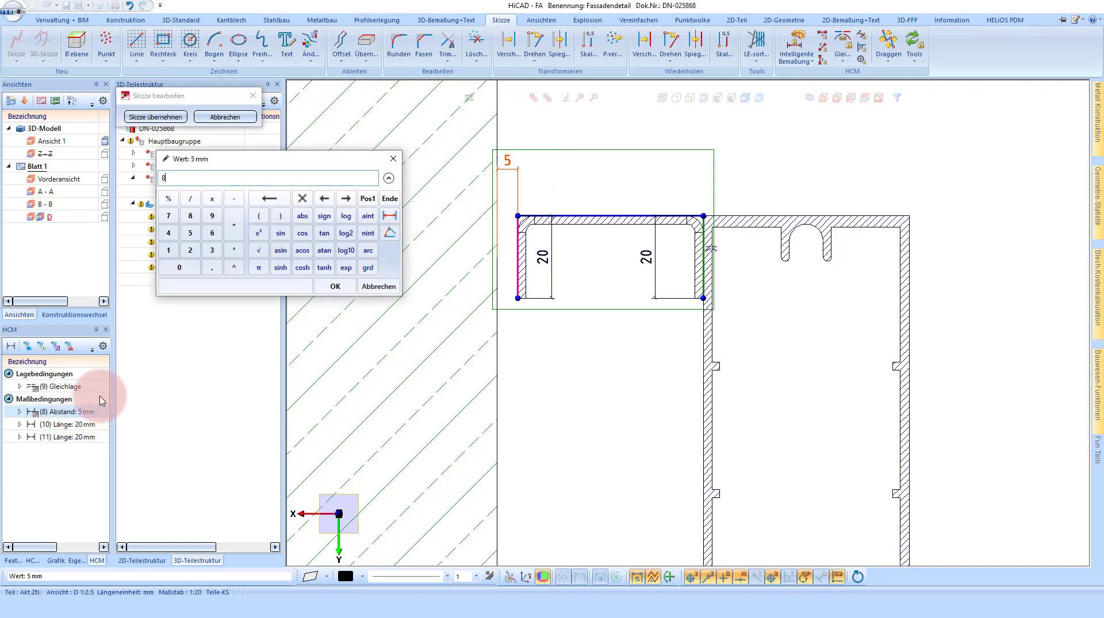
{"action": "key", "text": "Return"}
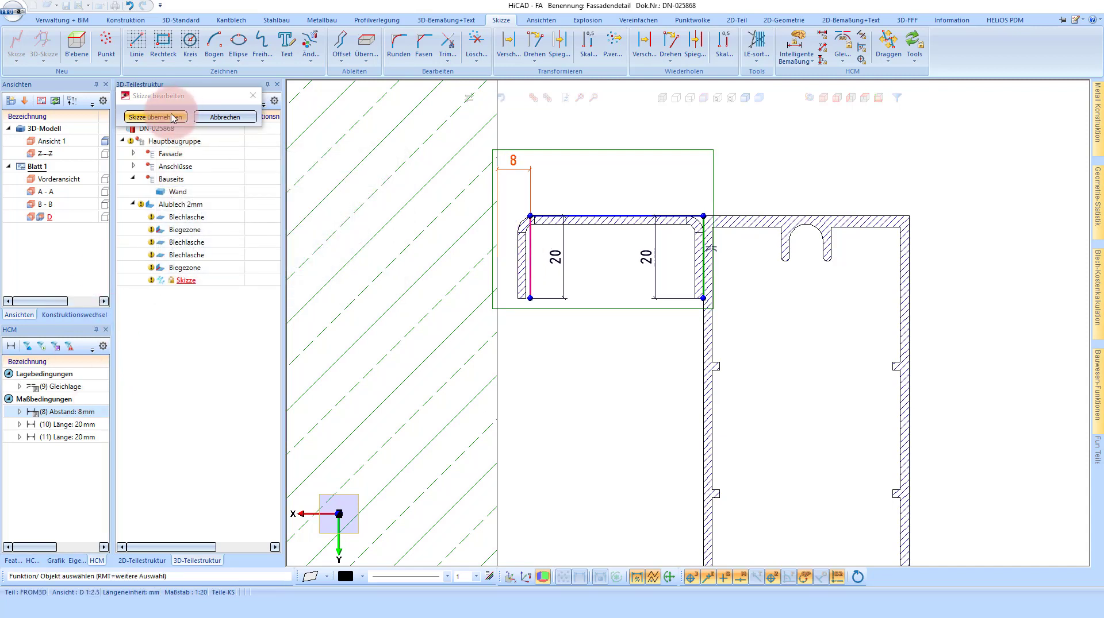
{"action": "left_click", "coordinate": [171, 117]}
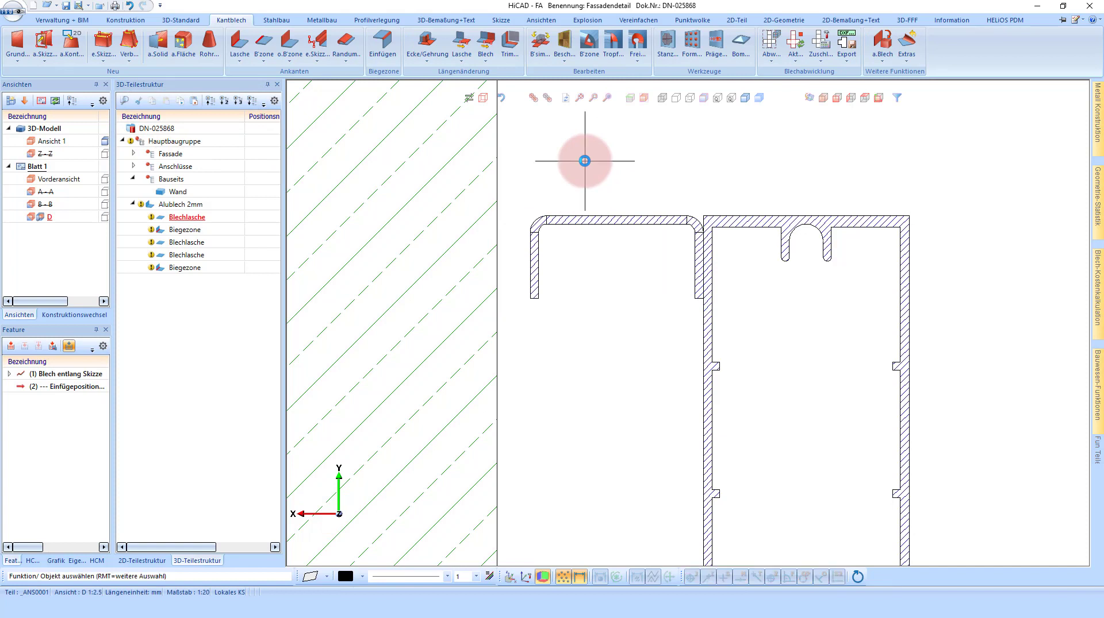
Zoom out and back in to view the whole facade detail with the repositioned flashing.
{"action": "scroll", "coordinate": [585, 161], "scroll_direction": "down", "scroll_amount": 2}
{"action": "scroll", "coordinate": [585, 161], "scroll_direction": "down", "scroll_amount": 2}
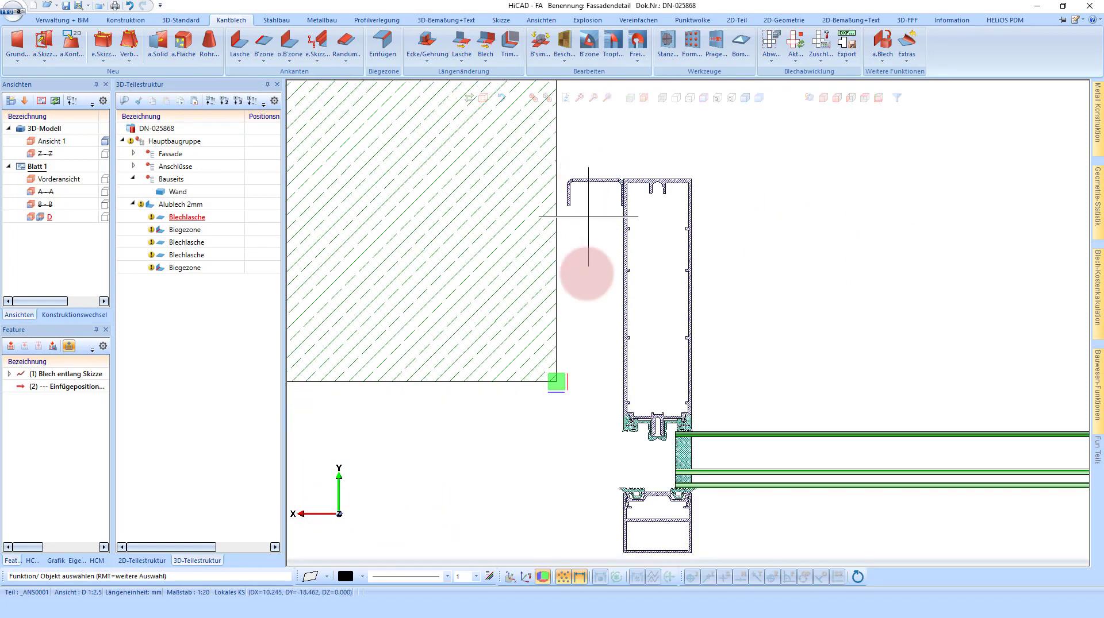
{"action": "scroll", "coordinate": [573, 243], "scroll_direction": "up", "scroll_amount": 1}
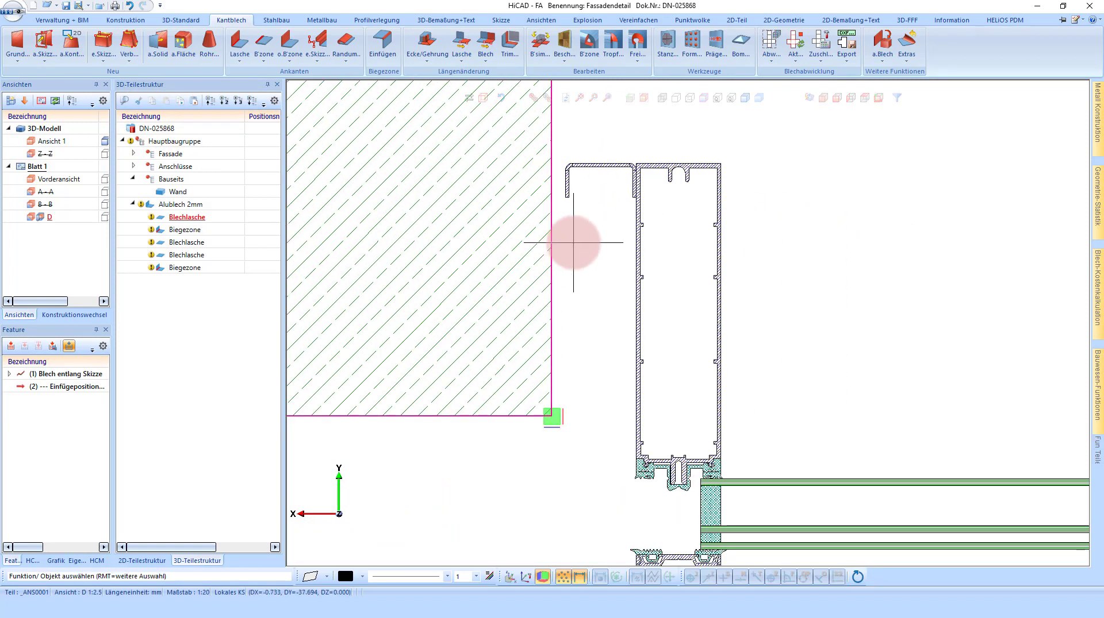
{"action": "scroll", "coordinate": [611, 483], "scroll_direction": "up", "scroll_amount": 1}
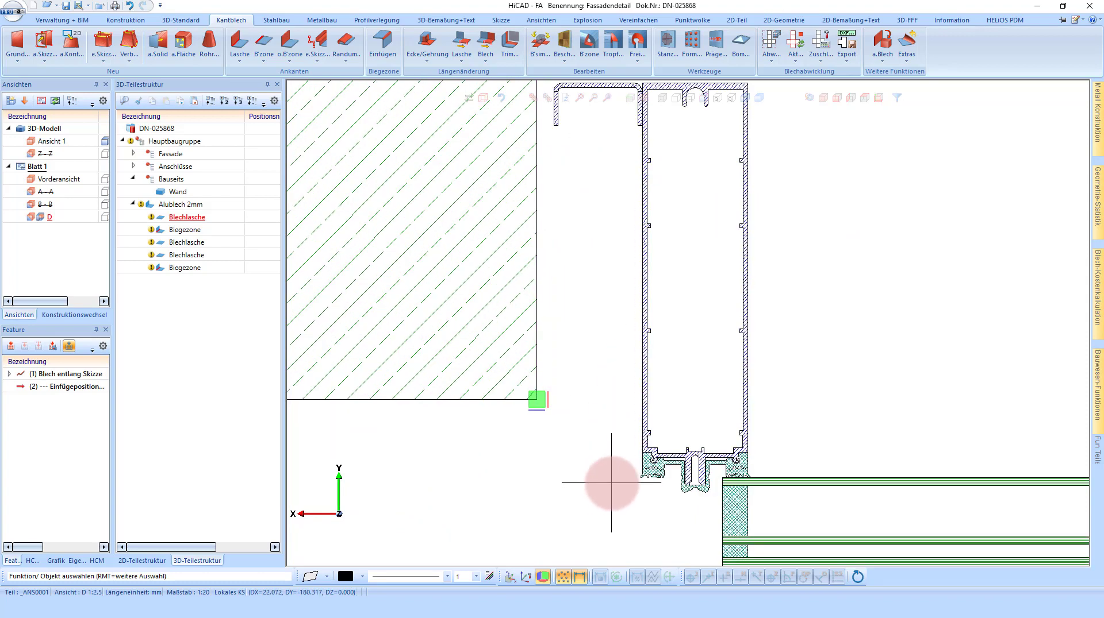
{"action": "scroll", "coordinate": [559, 417], "scroll_direction": "down", "scroll_amount": 1}
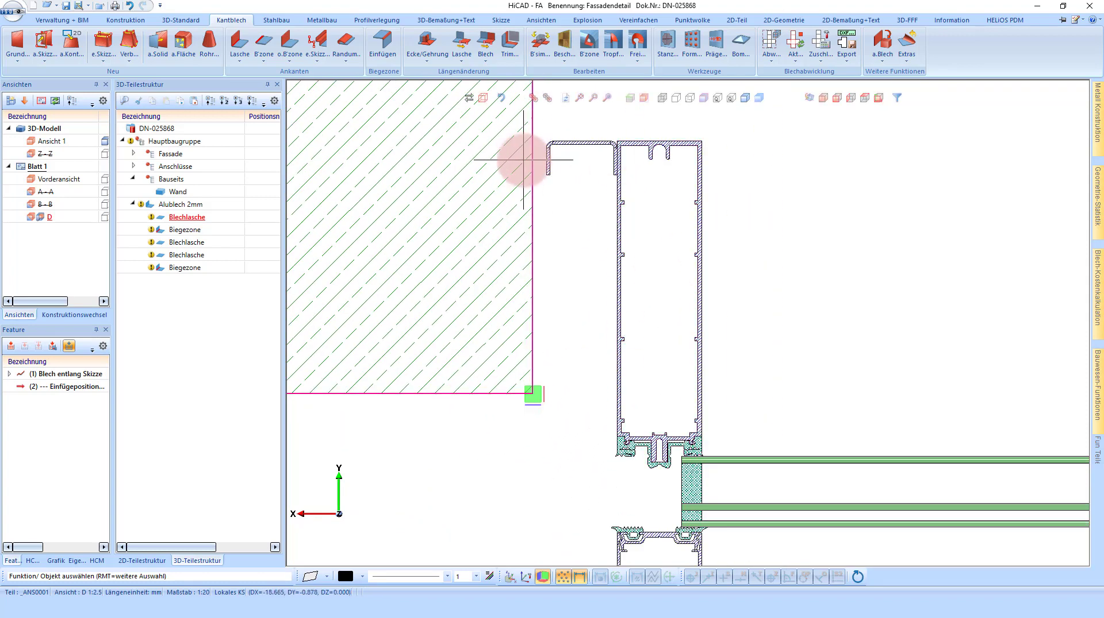
{"action": "scroll", "coordinate": [528, 156], "scroll_direction": "down", "scroll_amount": 1}
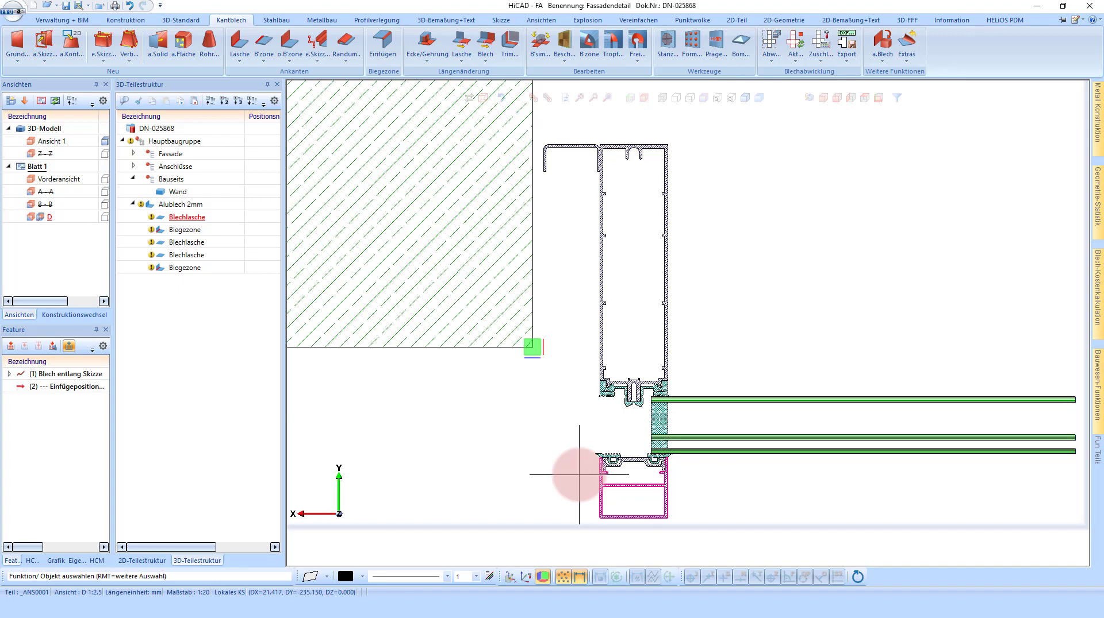
On the view plane, sketch an L-shaped line from near the glazing leftward and up.
{"action": "left_click", "coordinate": [507, 334]}
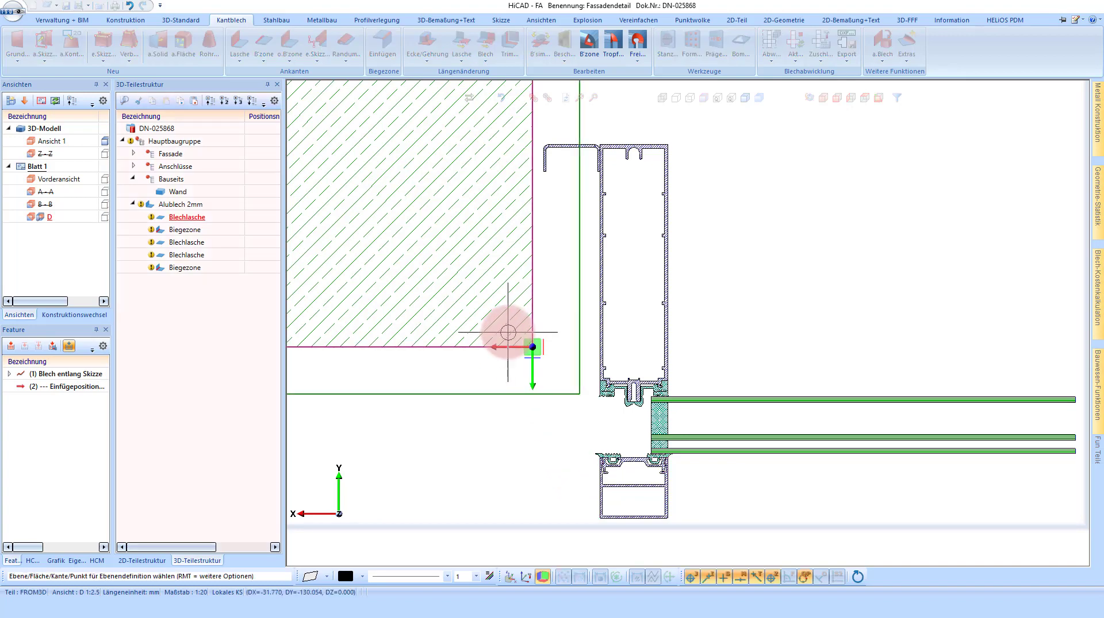
{"action": "left_click", "coordinate": [137, 41]}
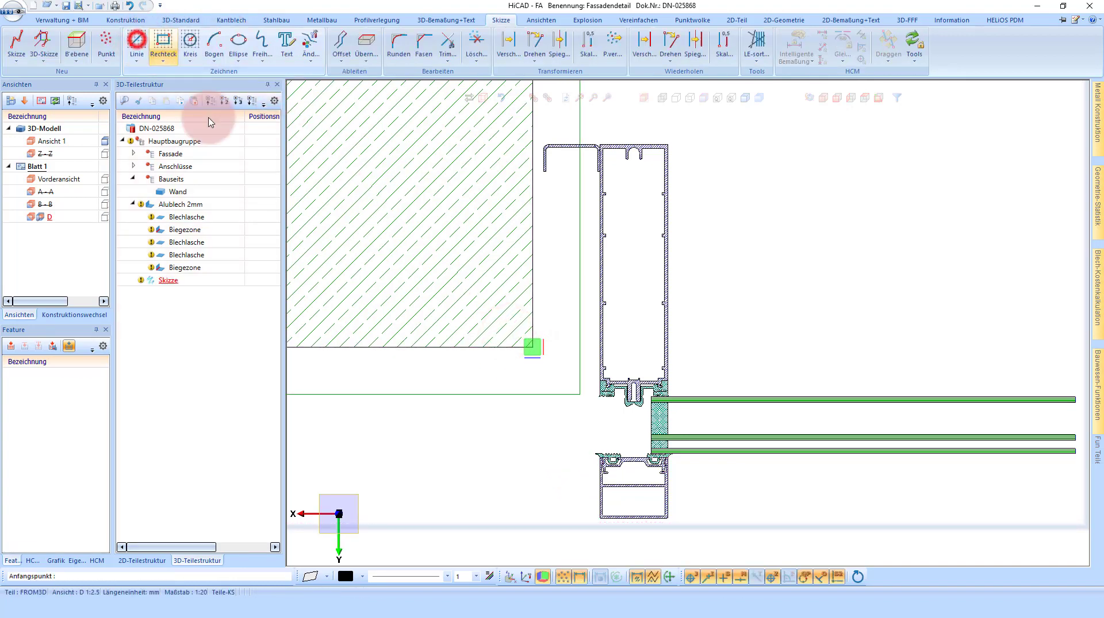
{"action": "scroll", "coordinate": [568, 506], "scroll_direction": "up", "scroll_amount": 2}
{"action": "left_click", "coordinate": [707, 371]}
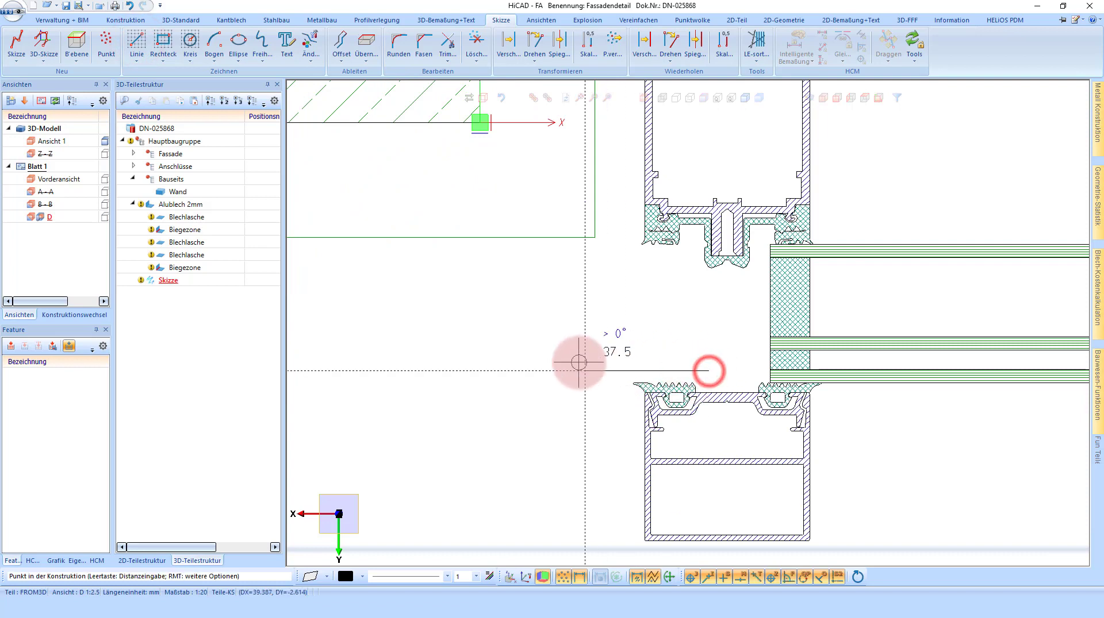
{"action": "left_click", "coordinate": [572, 365]}
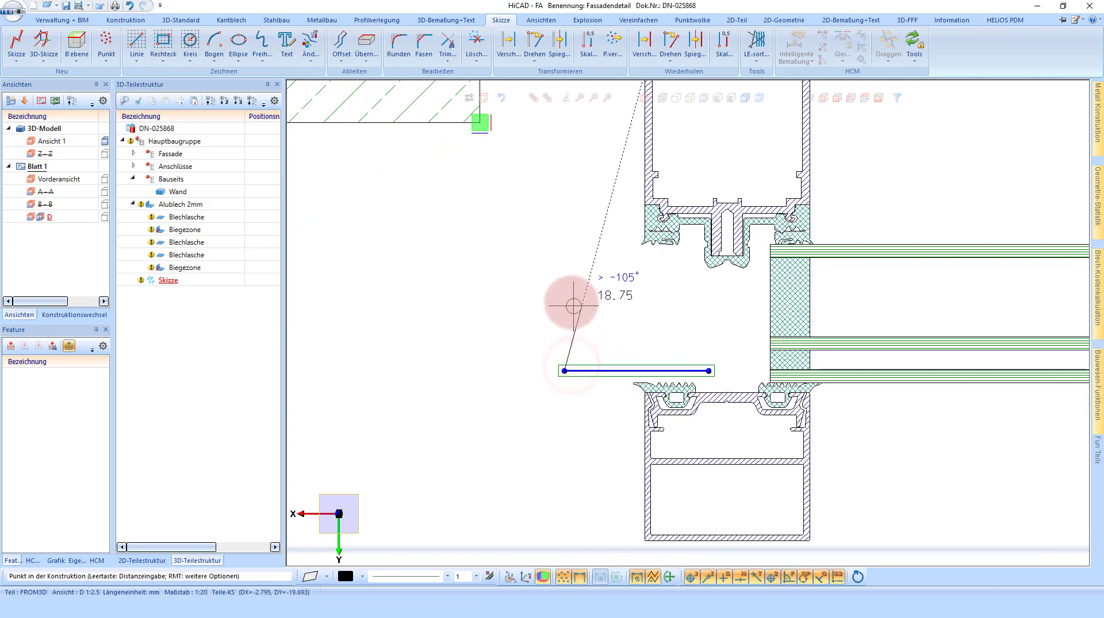
{"action": "left_click", "coordinate": [570, 302]}
{"action": "key", "text": "Escape"}
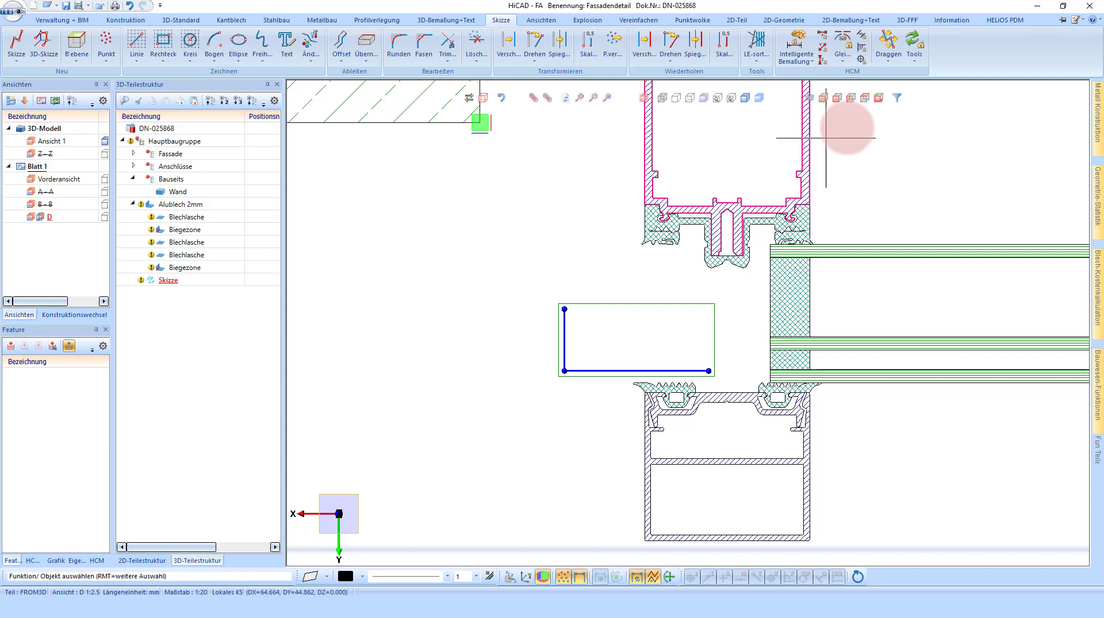
Align the bottom line with the glazing edge and dimension its distance from the frame profile to 13.
{"action": "left_click", "coordinate": [849, 33]}
{"action": "left_click", "coordinate": [599, 371]}
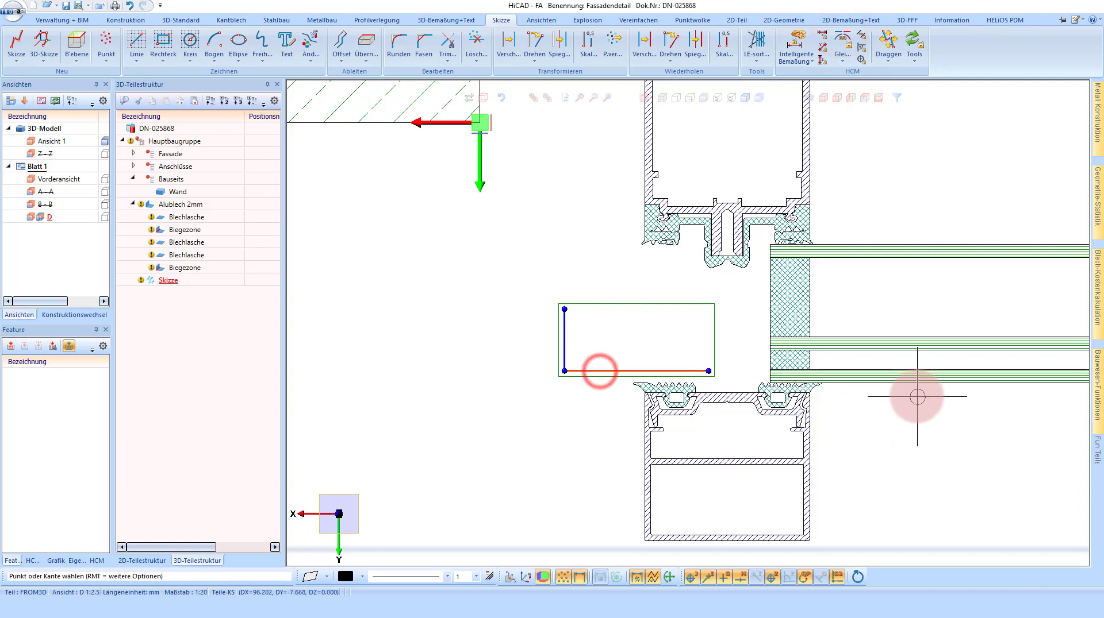
{"action": "left_click", "coordinate": [903, 386]}
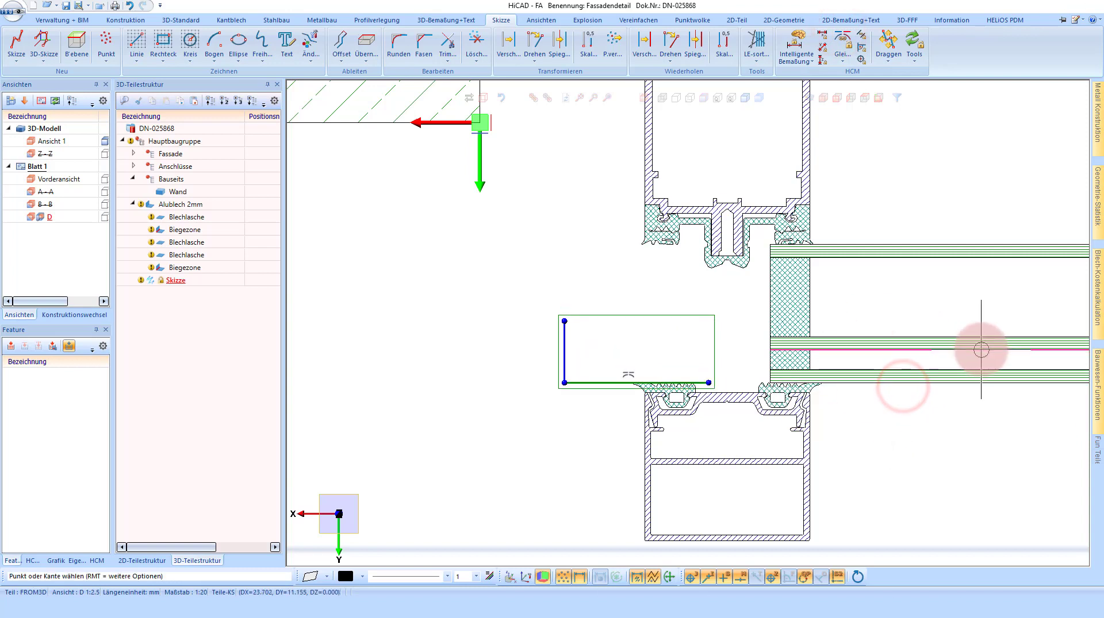
{"action": "left_click", "coordinate": [795, 35]}
{"action": "left_click", "coordinate": [648, 444]}
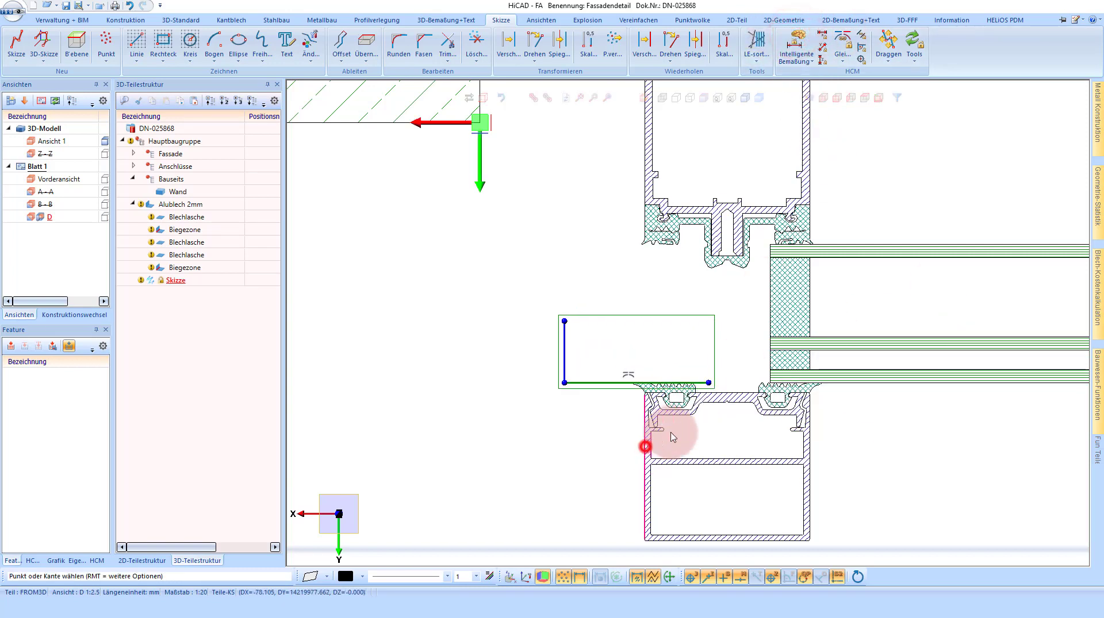
{"action": "left_click", "coordinate": [710, 387]}
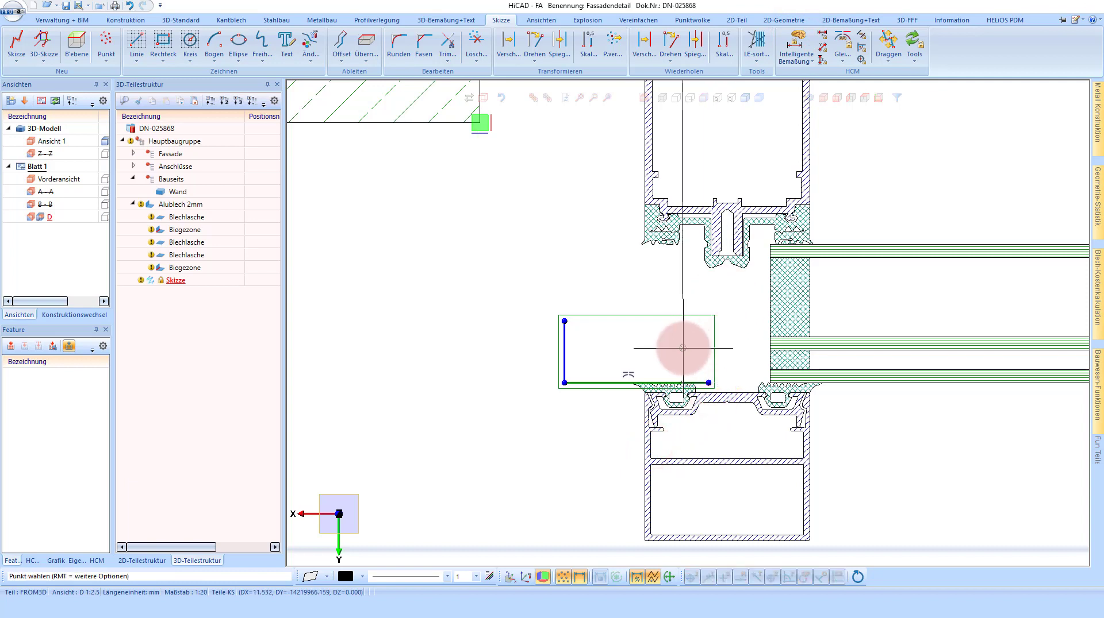
{"action": "left_click", "coordinate": [798, 43]}
{"action": "left_click", "coordinate": [638, 458]}
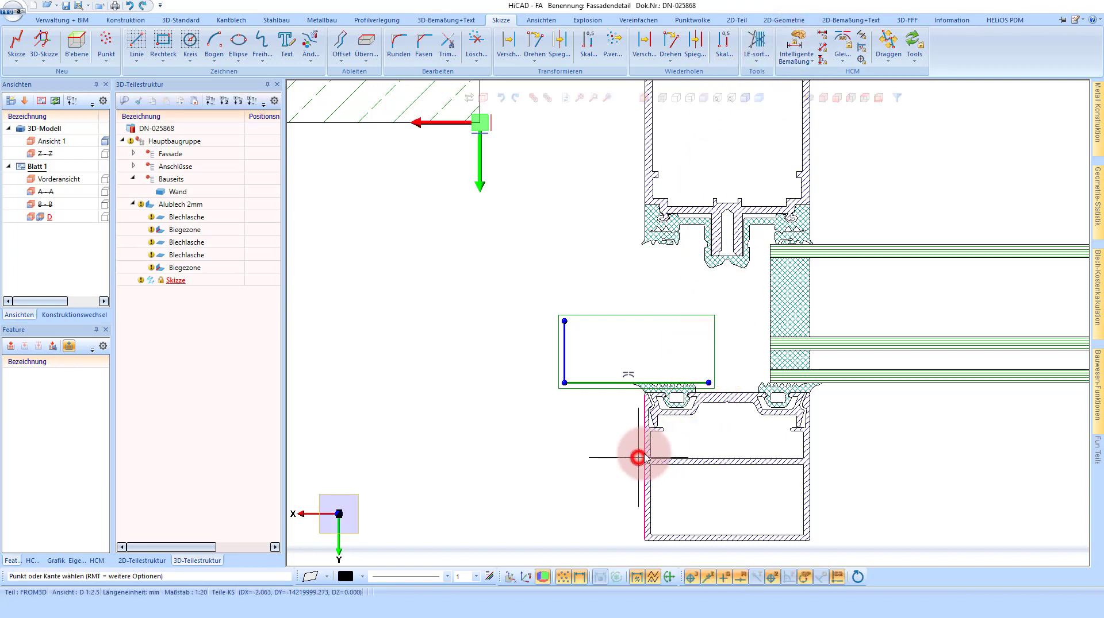
{"action": "left_click", "coordinate": [710, 384]}
{"action": "left_click", "coordinate": [682, 339]}
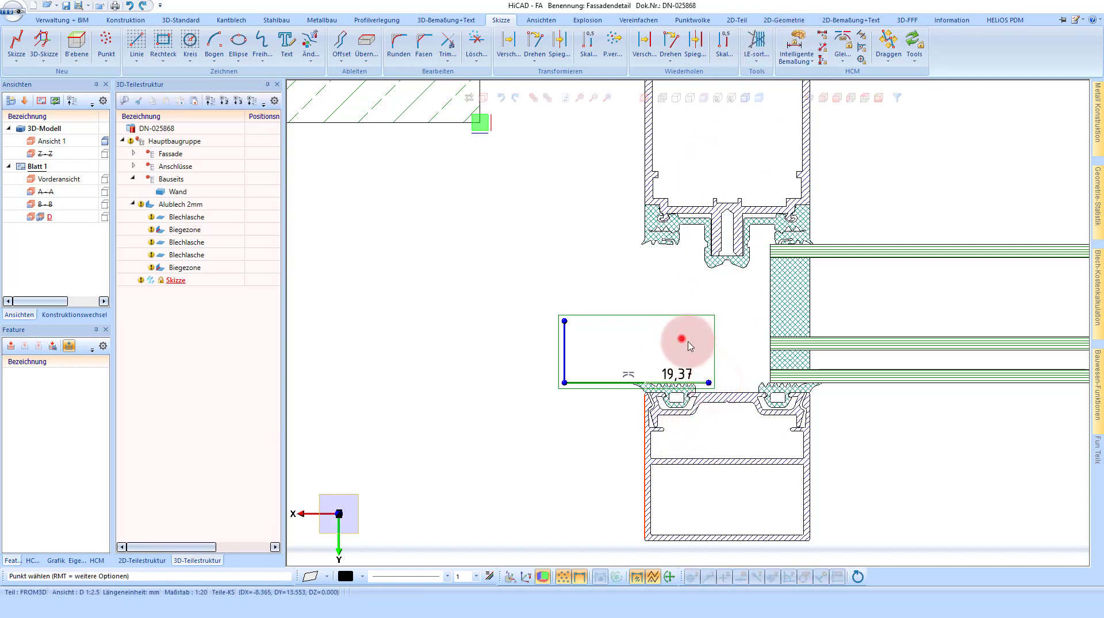
{"action": "type", "text": "13"}
{"action": "key", "text": "Return"}
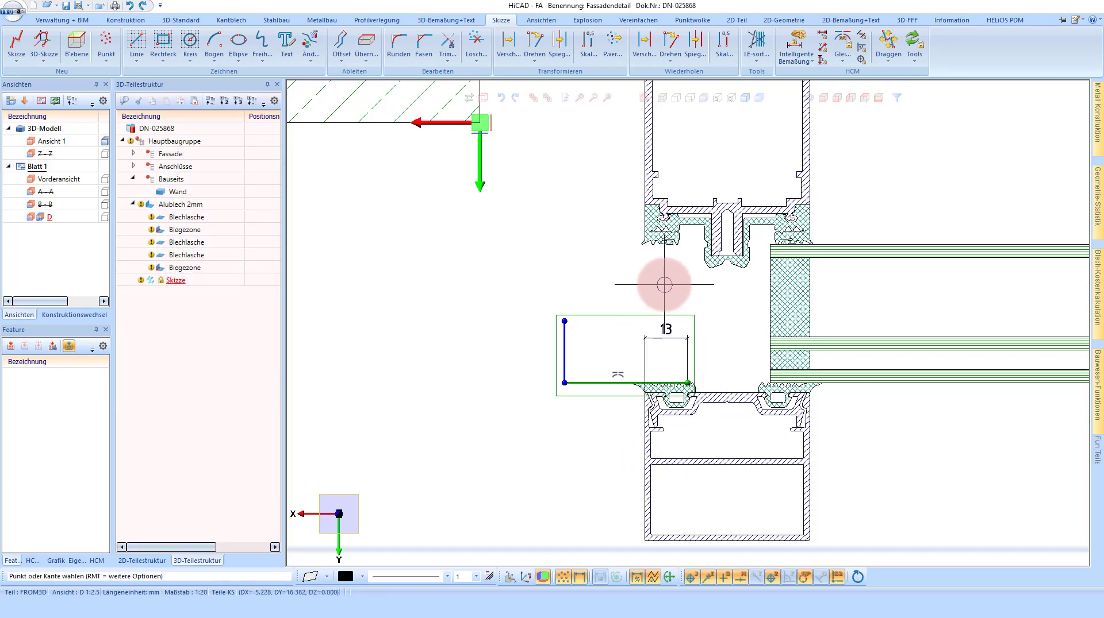
Set the bottom line to 50 and the upright leg to 20, then finish the sketch.
{"action": "left_click", "coordinate": [579, 390]}
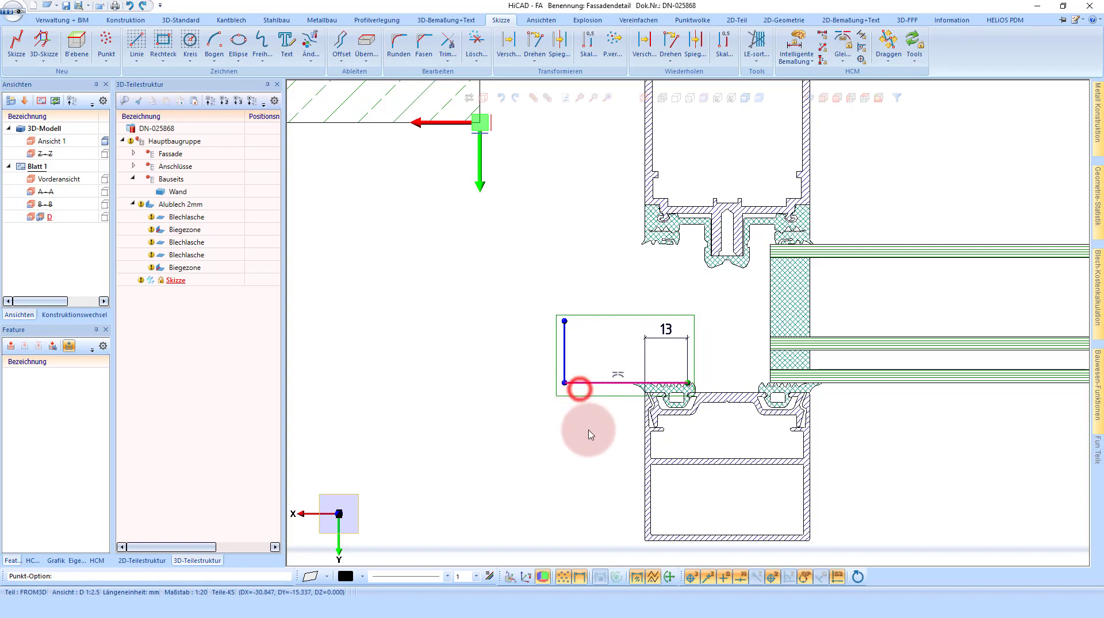
{"action": "left_click", "coordinate": [593, 450]}
{"action": "type", "text": "50"}
{"action": "key", "text": "Return"}
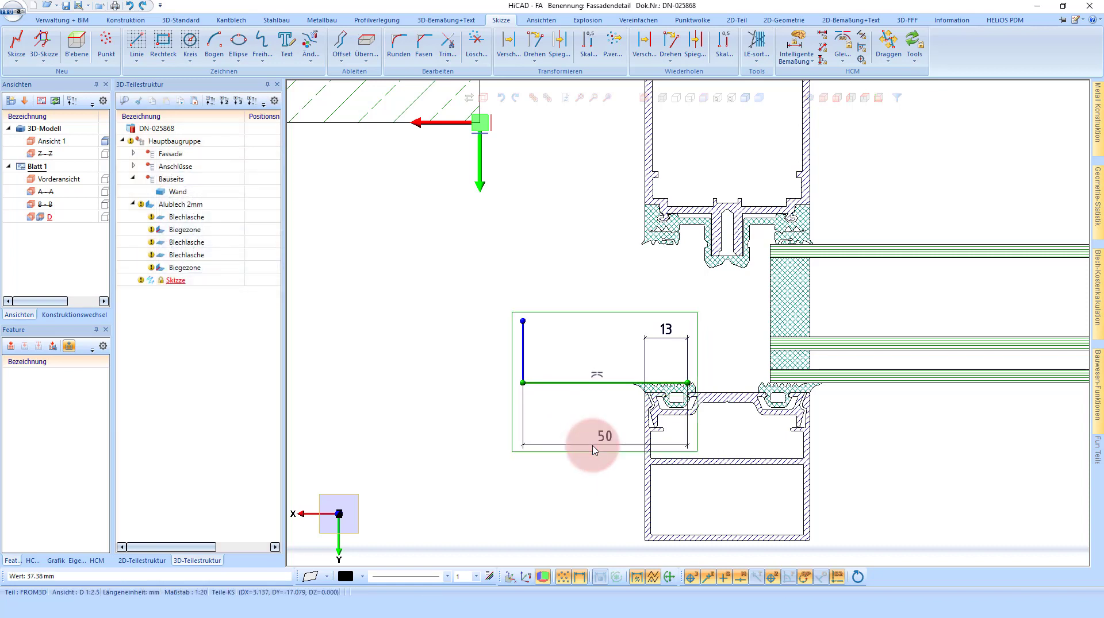
{"action": "left_click", "coordinate": [522, 336]}
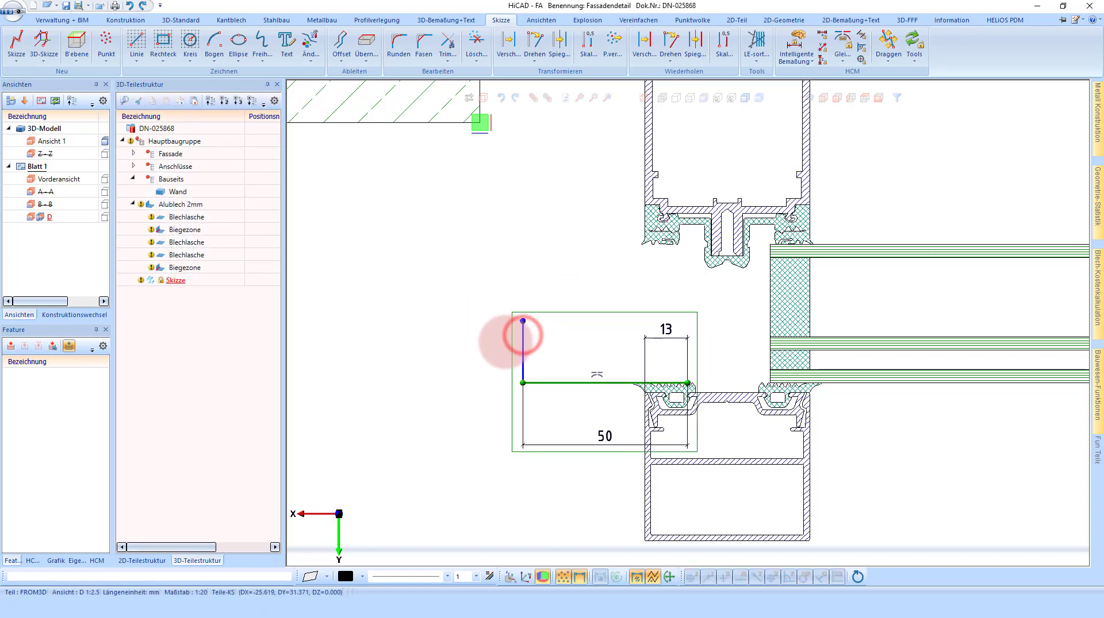
{"action": "left_click", "coordinate": [520, 335]}
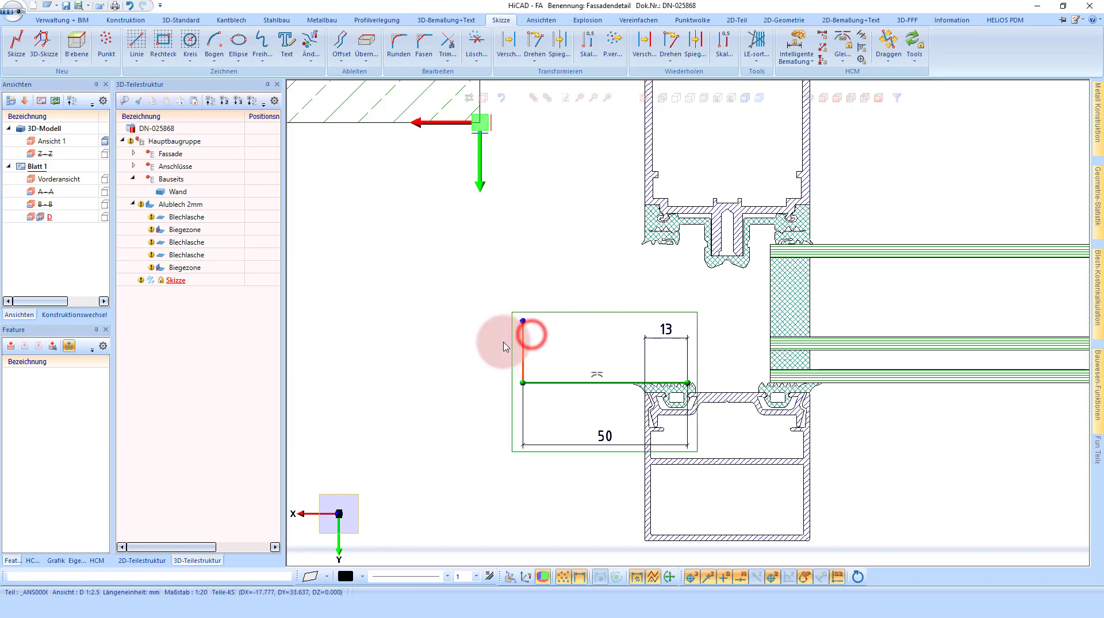
{"action": "left_click", "coordinate": [502, 343]}
{"action": "type", "text": "20"}
{"action": "key", "text": "Return"}
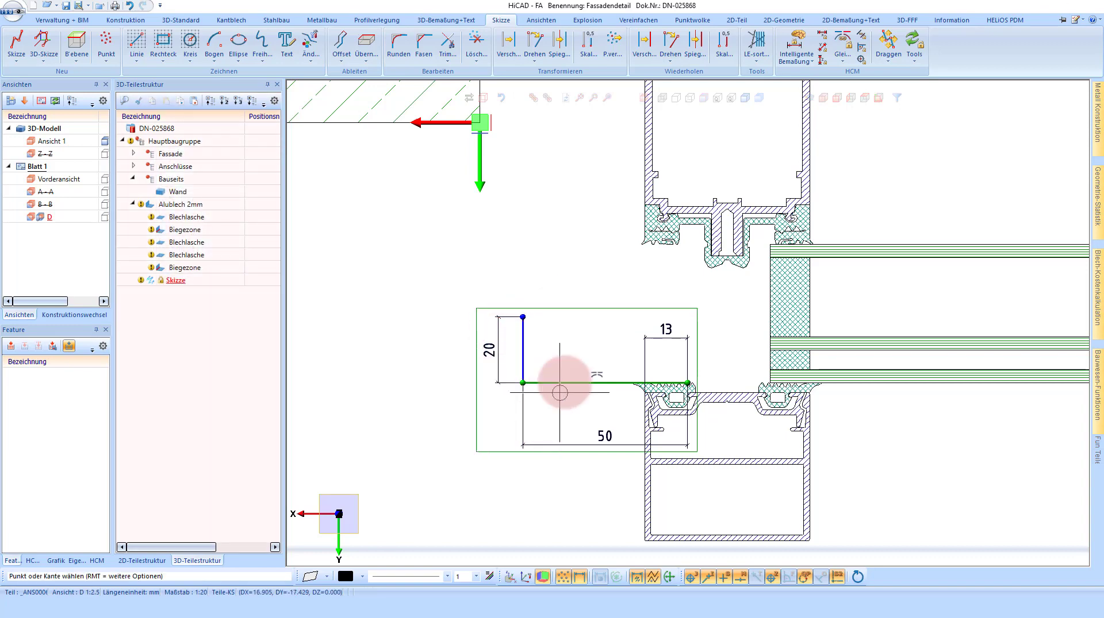
{"action": "right_click", "coordinate": [557, 380]}
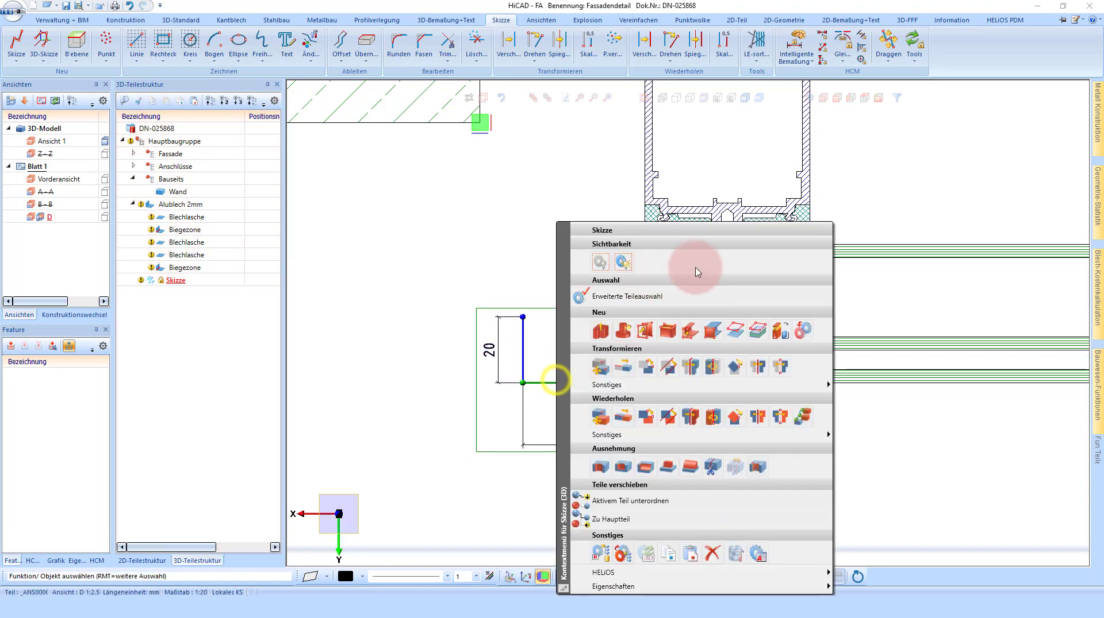
{"action": "left_click", "coordinate": [671, 329]}
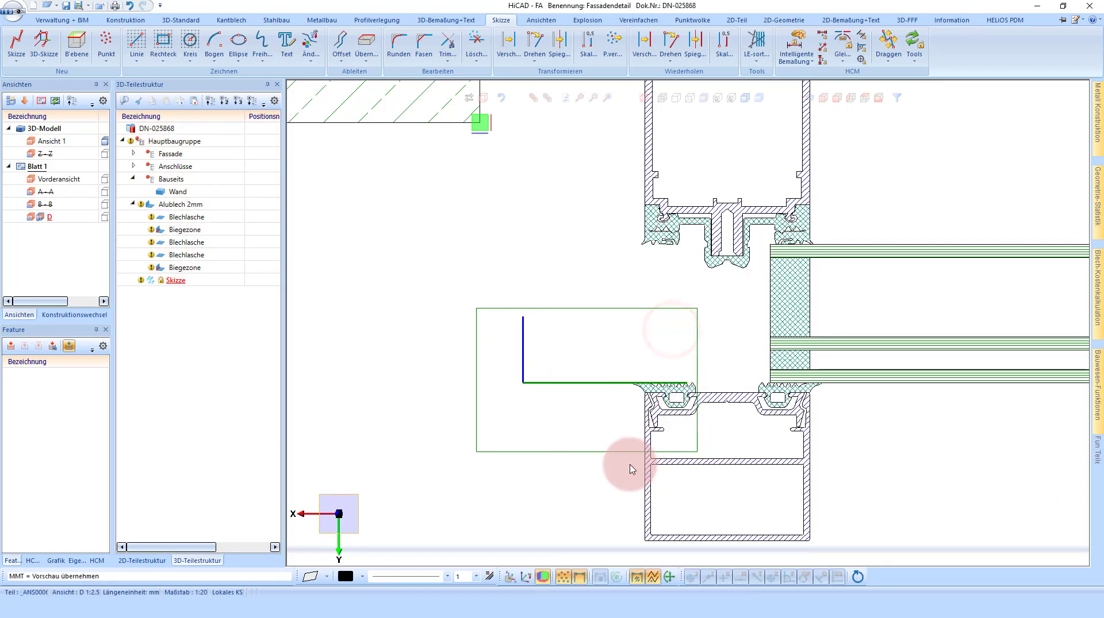
Create the 2 mm aluminium sheet along the L-shaped sketch, offset to the first side.
{"action": "left_click", "coordinate": [229, 307]}
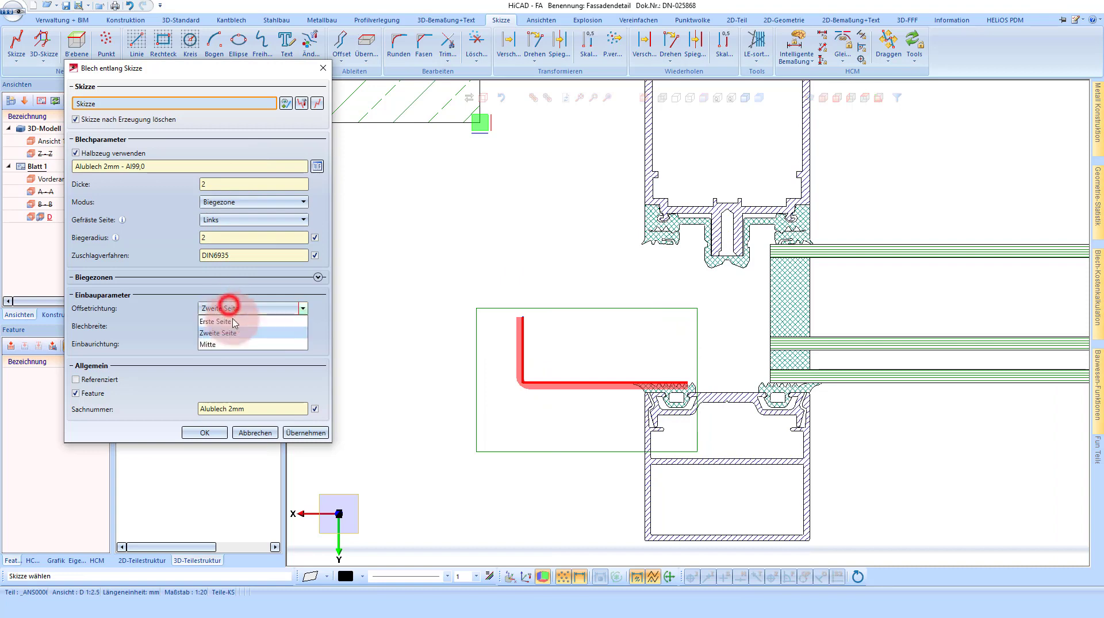
{"action": "left_click", "coordinate": [232, 323]}
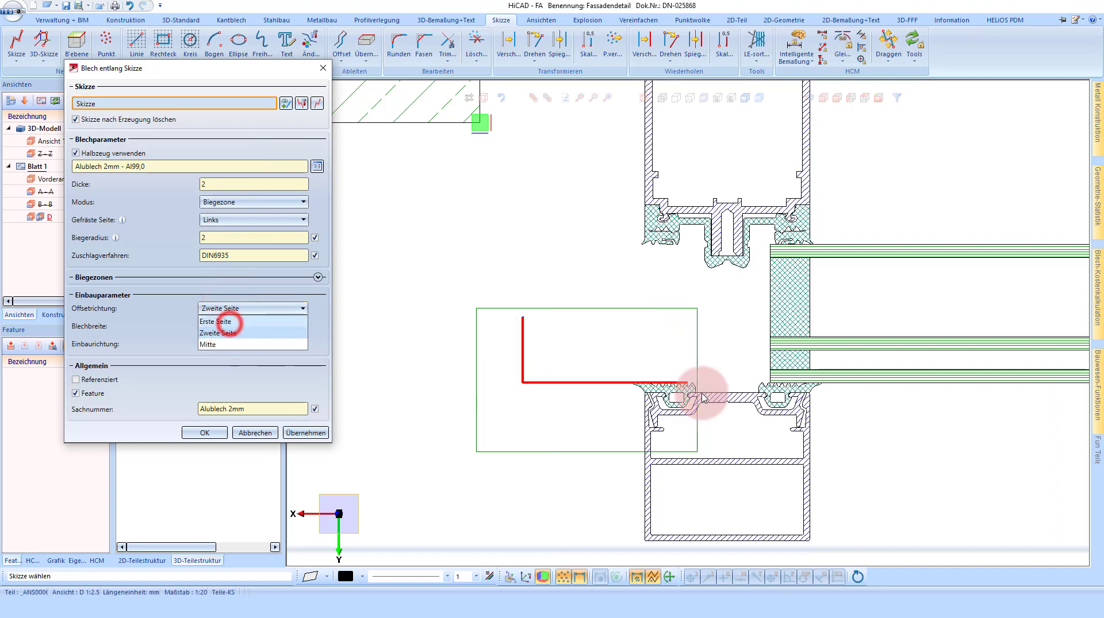
{"action": "left_click", "coordinate": [214, 437]}
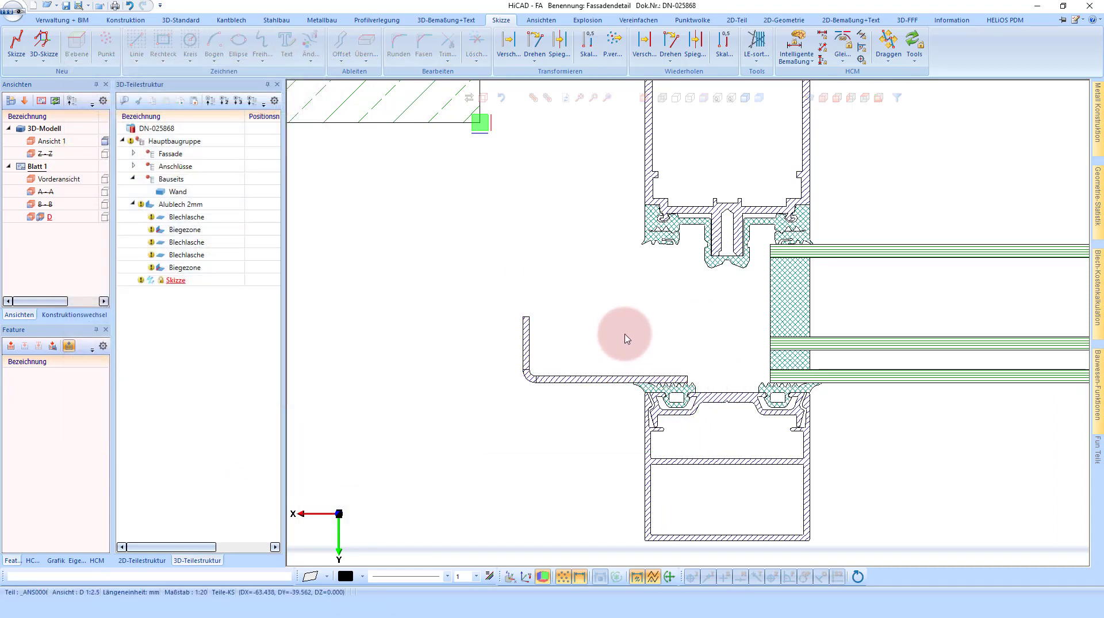
{"action": "scroll", "coordinate": [642, 324], "scroll_direction": "down", "scroll_amount": 1}
{"action": "scroll", "coordinate": [670, 382], "scroll_direction": "down", "scroll_amount": 1}
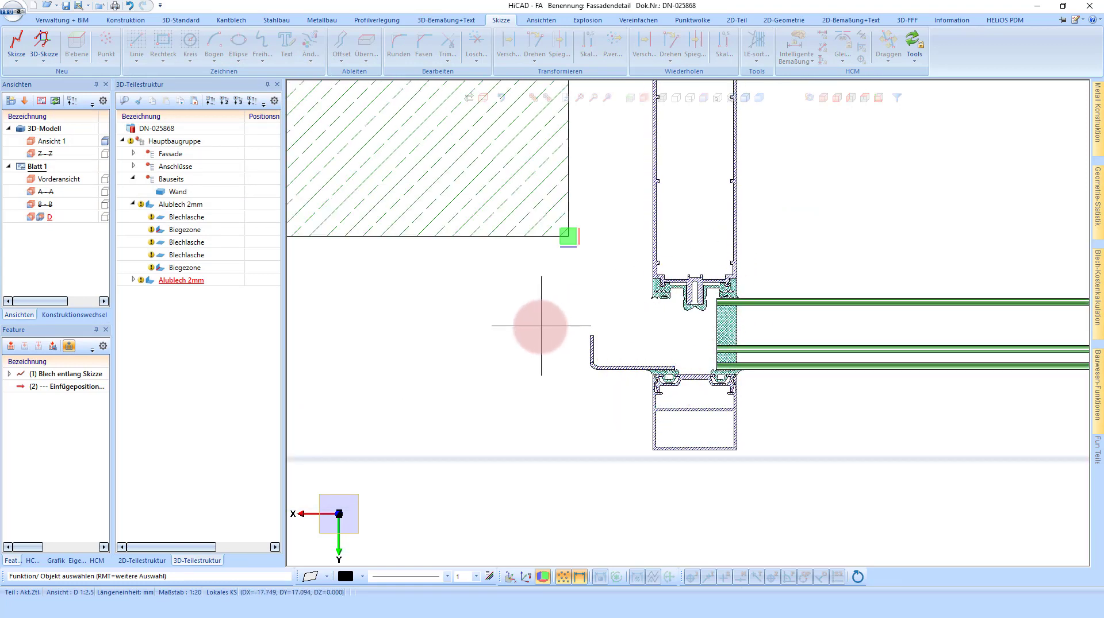
{"action": "scroll", "coordinate": [736, 319], "scroll_direction": "down", "scroll_amount": 1}
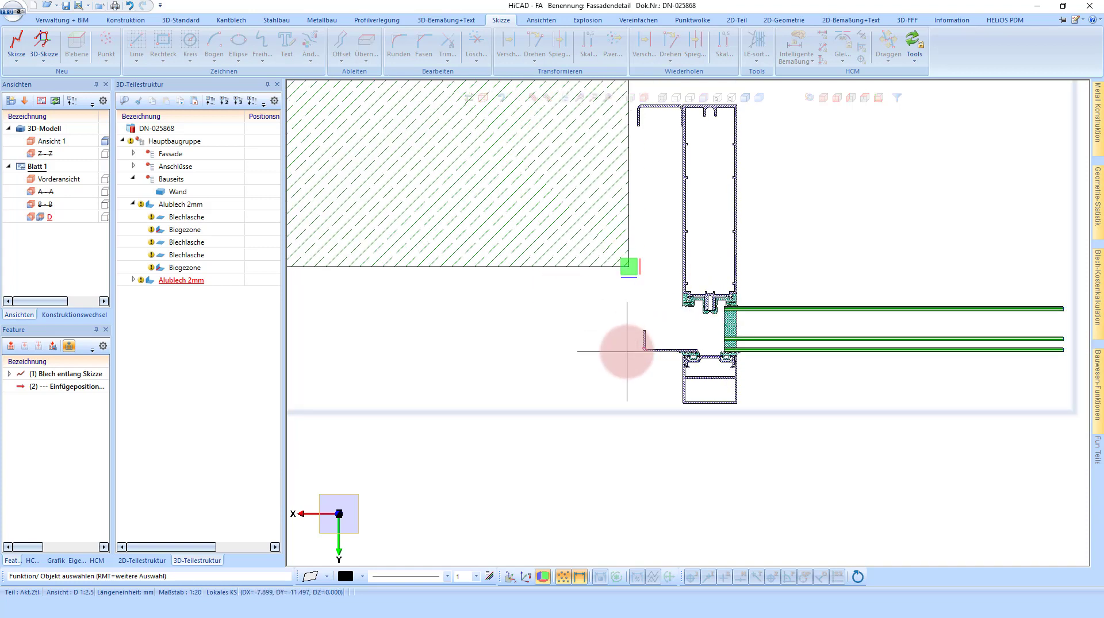
Pin the Bauwesen-Funktionen panel open, showing the general building functions.
{"action": "left_click", "coordinate": [1094, 362]}
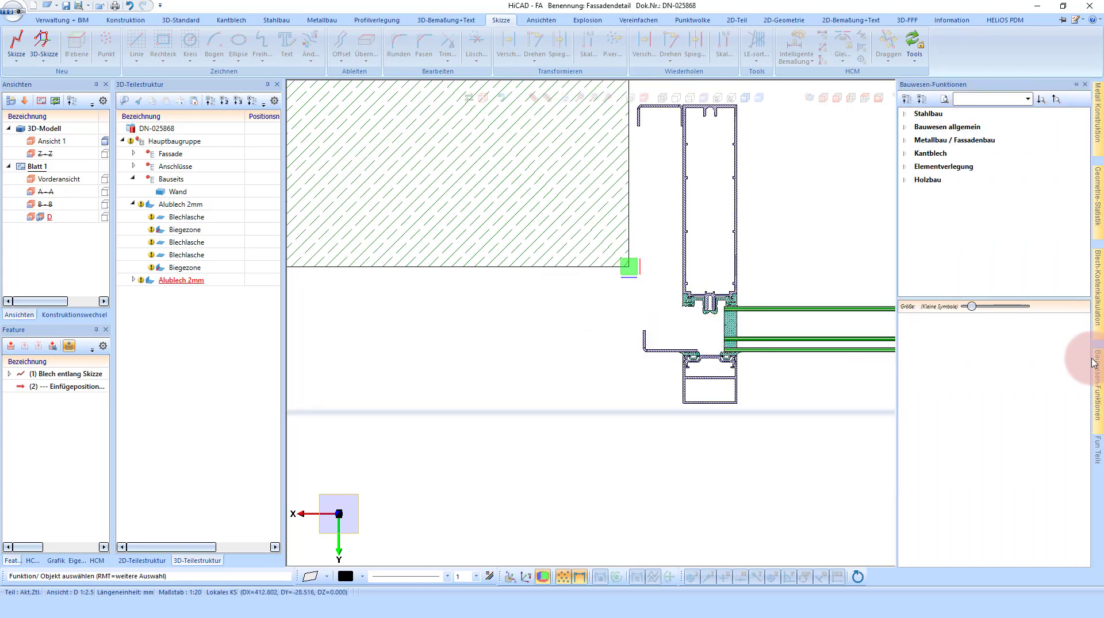
{"action": "left_click", "coordinate": [1076, 85]}
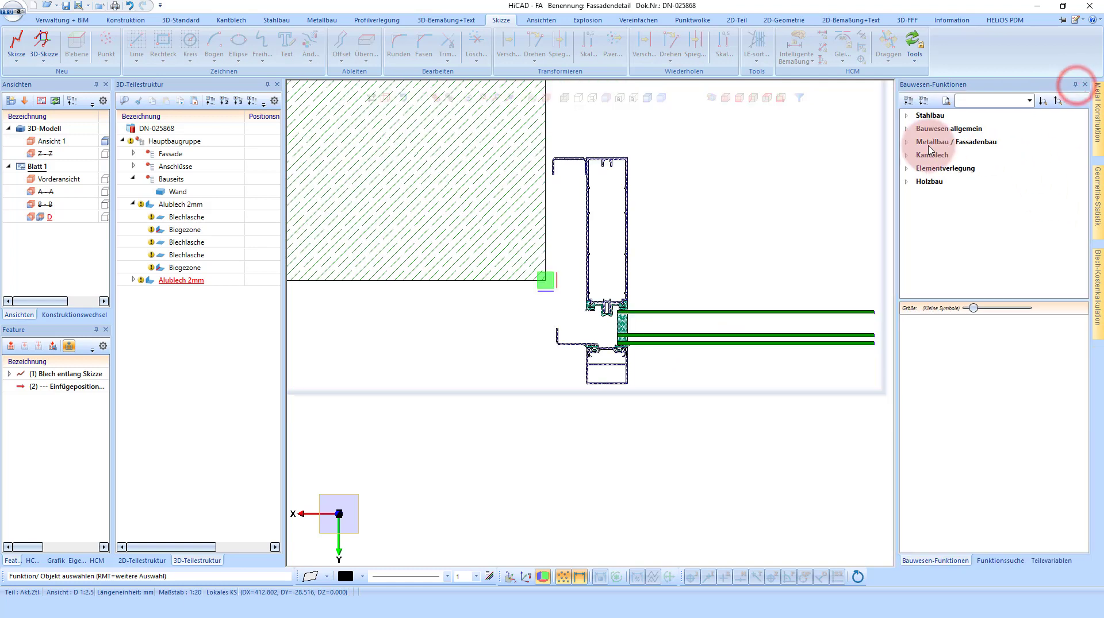
{"action": "left_click", "coordinate": [943, 129]}
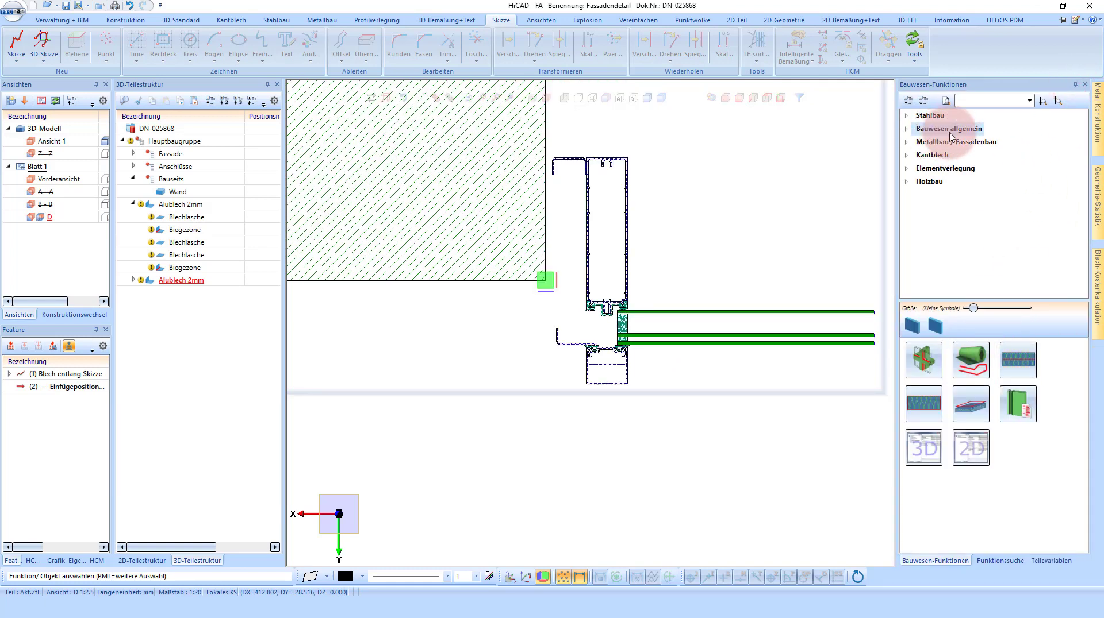
Sketch the Folie membrane polyline from the wall corner under the wall to the frame profile.
{"action": "left_click", "coordinate": [980, 362]}
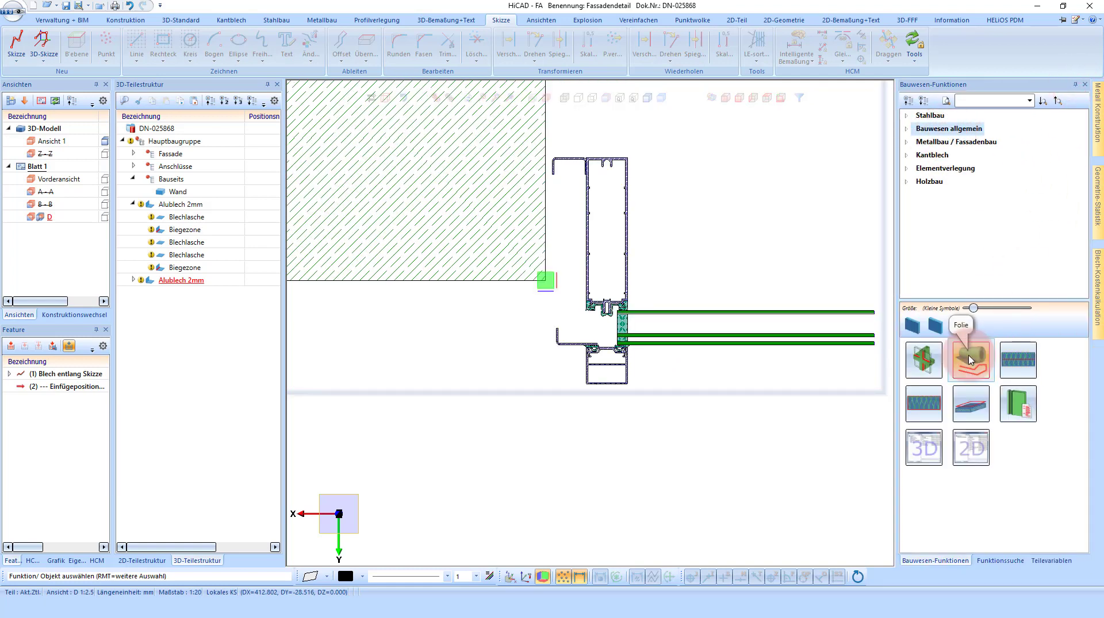
{"action": "scroll", "coordinate": [535, 297], "scroll_direction": "up", "scroll_amount": 3}
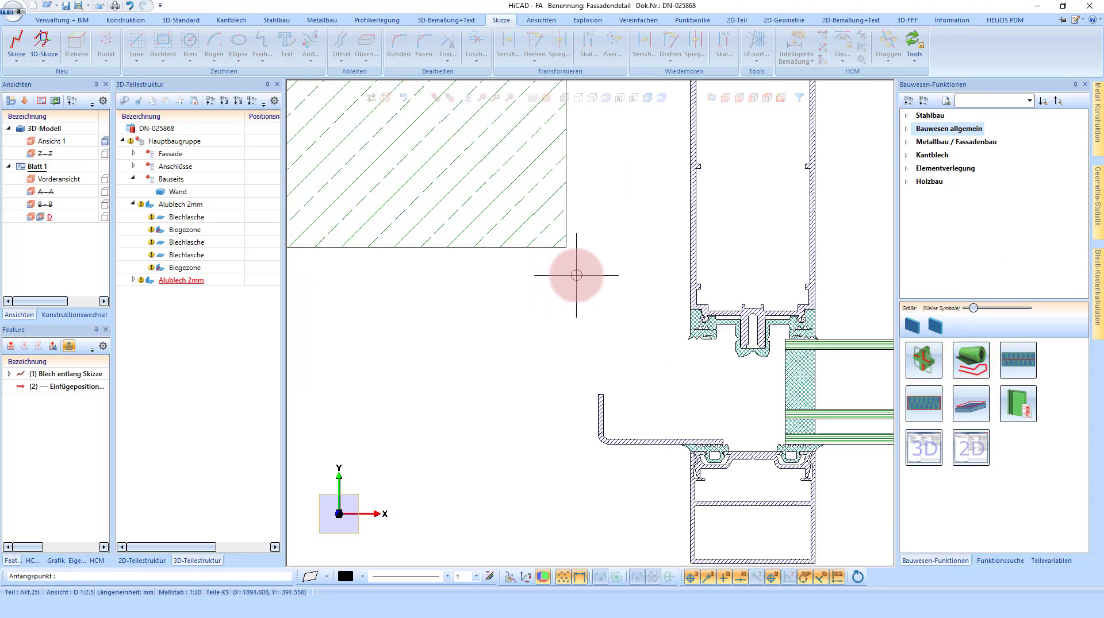
{"action": "scroll", "coordinate": [727, 276], "scroll_direction": "up", "scroll_amount": 2}
{"action": "scroll", "coordinate": [726, 326], "scroll_direction": "up", "scroll_amount": 1}
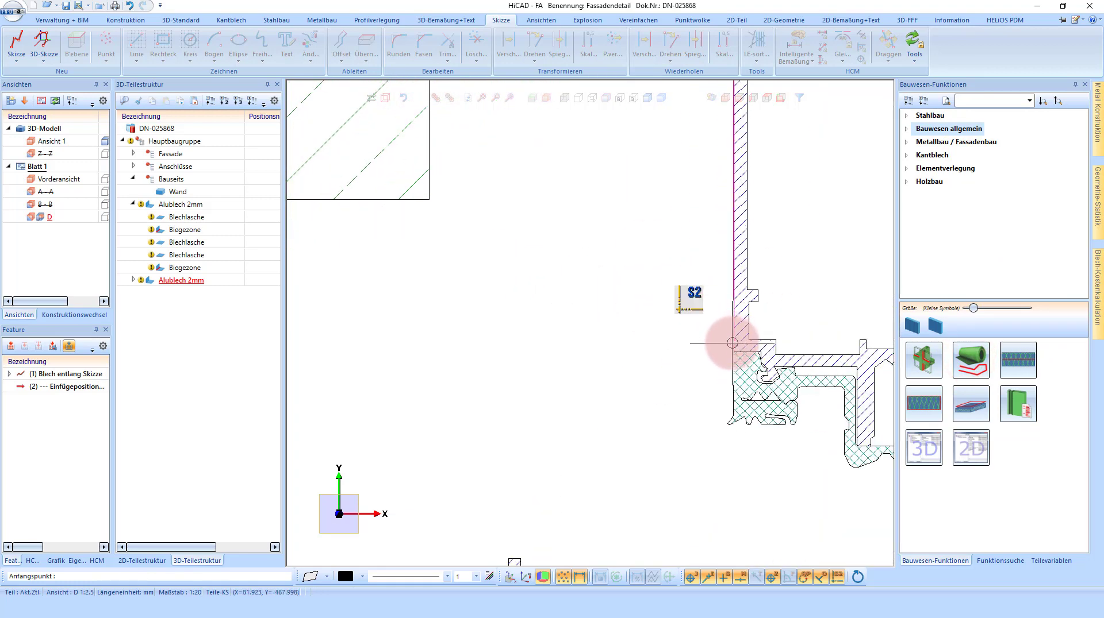
{"action": "left_click", "coordinate": [730, 350]}
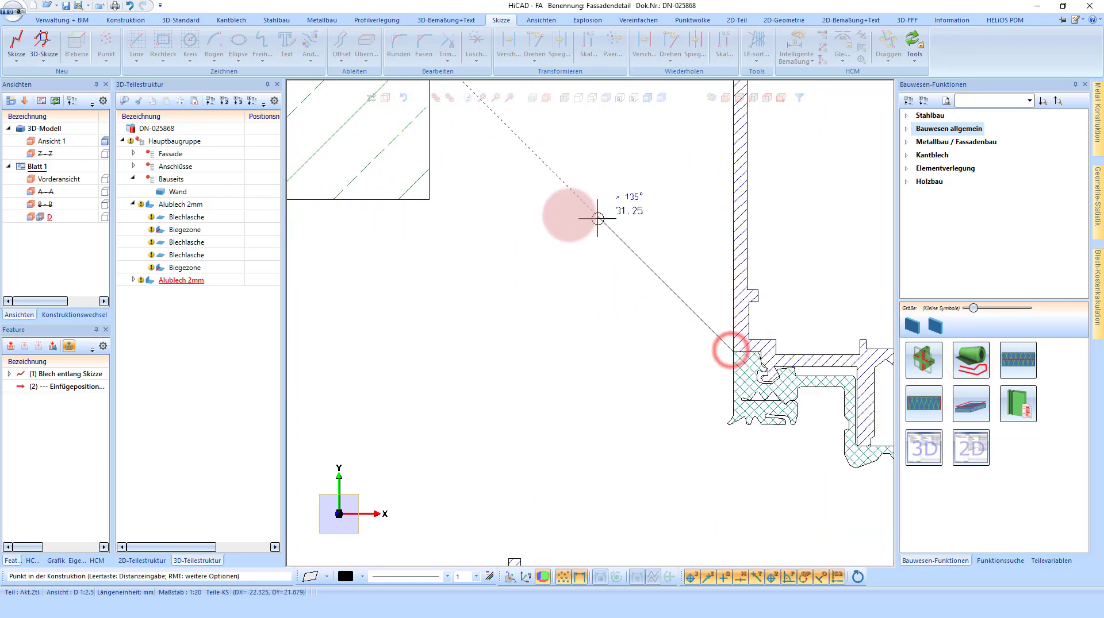
{"action": "left_click", "coordinate": [409, 201]}
{"action": "scroll", "coordinate": [653, 243], "scroll_direction": "down", "scroll_amount": 1}
{"action": "scroll", "coordinate": [652, 243], "scroll_direction": "down", "scroll_amount": 1}
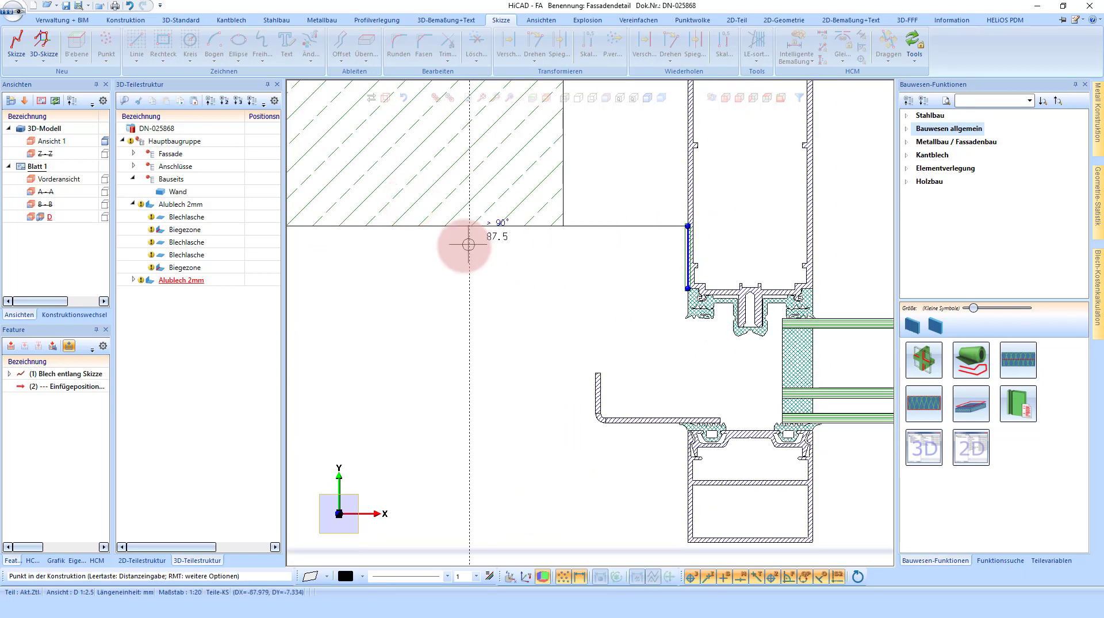
{"action": "left_click", "coordinate": [428, 251]}
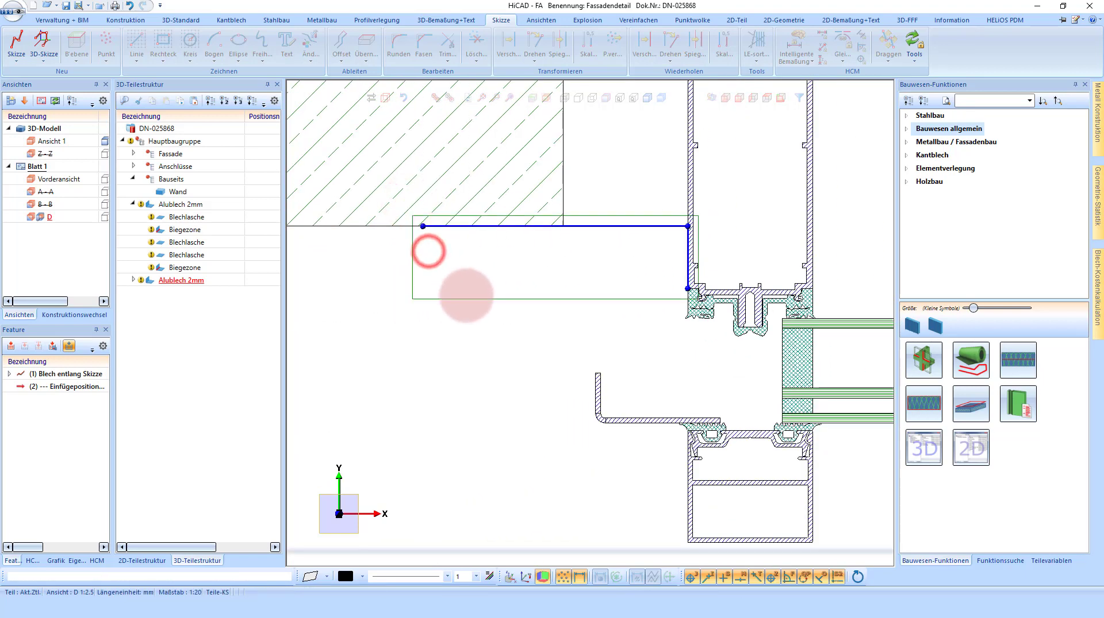
{"action": "middle_click", "coordinate": [521, 304]}
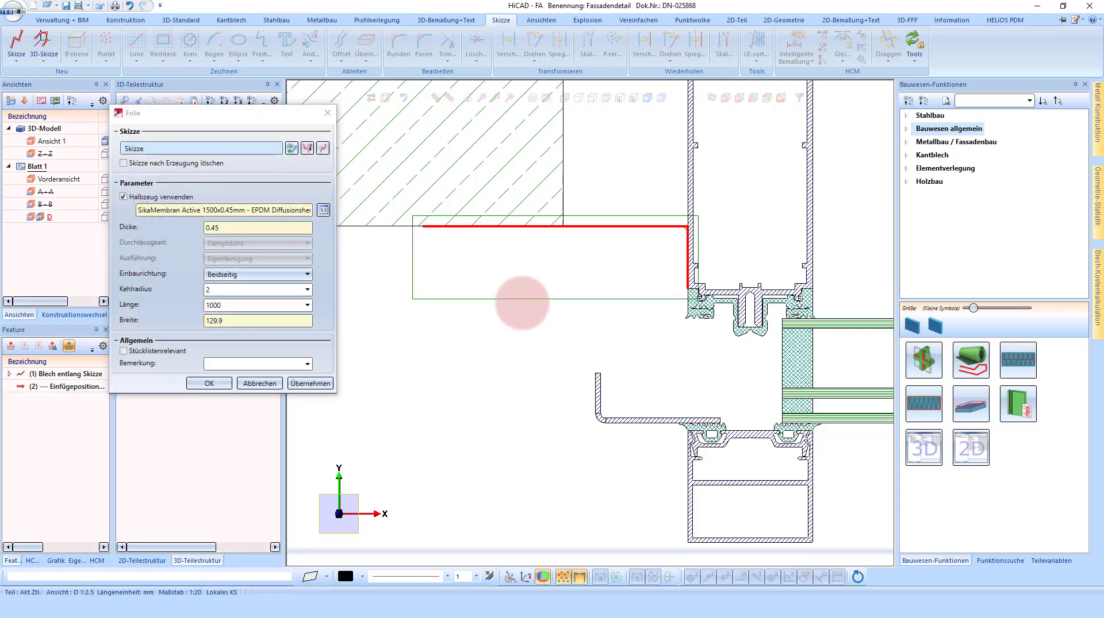
Choose the SikaMembran Outdoor 300x0.6mm membrane product.
{"action": "left_click", "coordinate": [324, 210]}
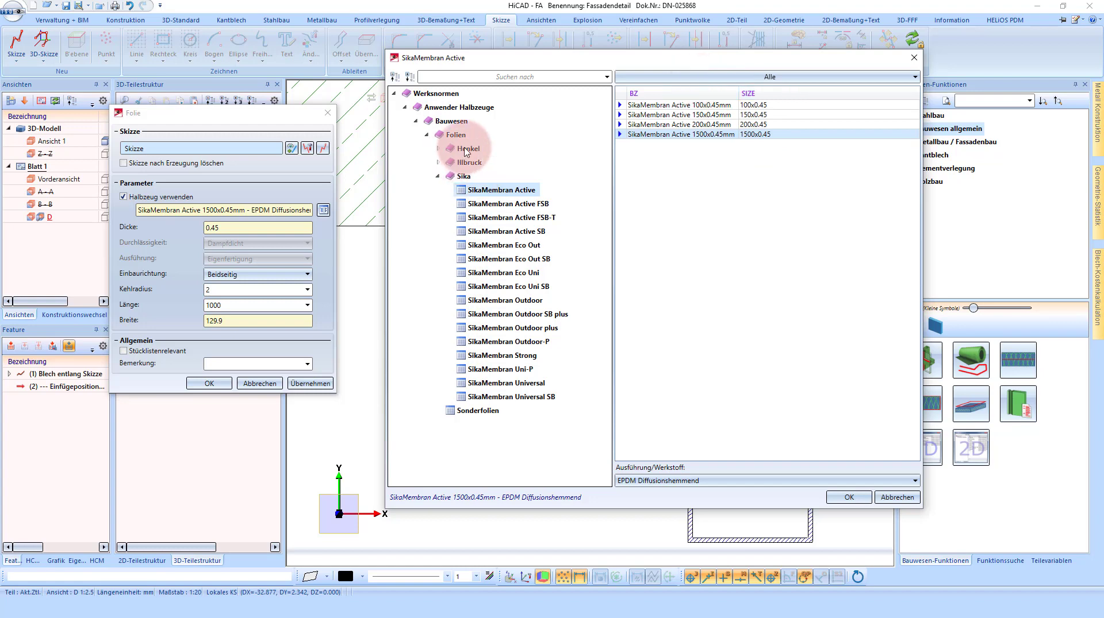
{"action": "left_click", "coordinate": [504, 301]}
{"action": "left_click", "coordinate": [741, 152]}
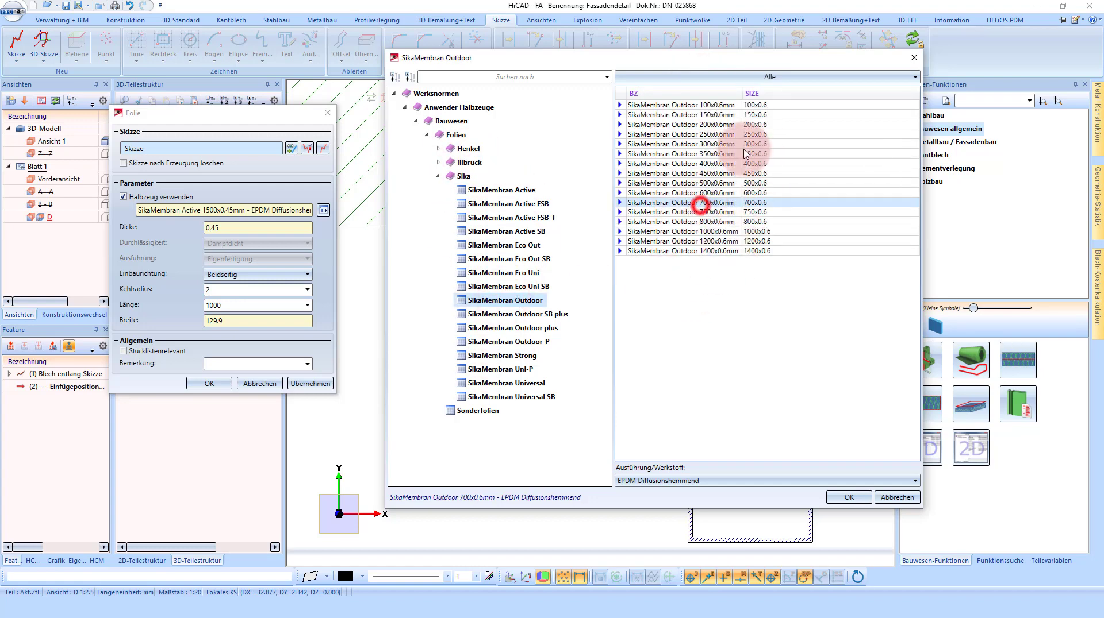
{"action": "left_click", "coordinate": [722, 144]}
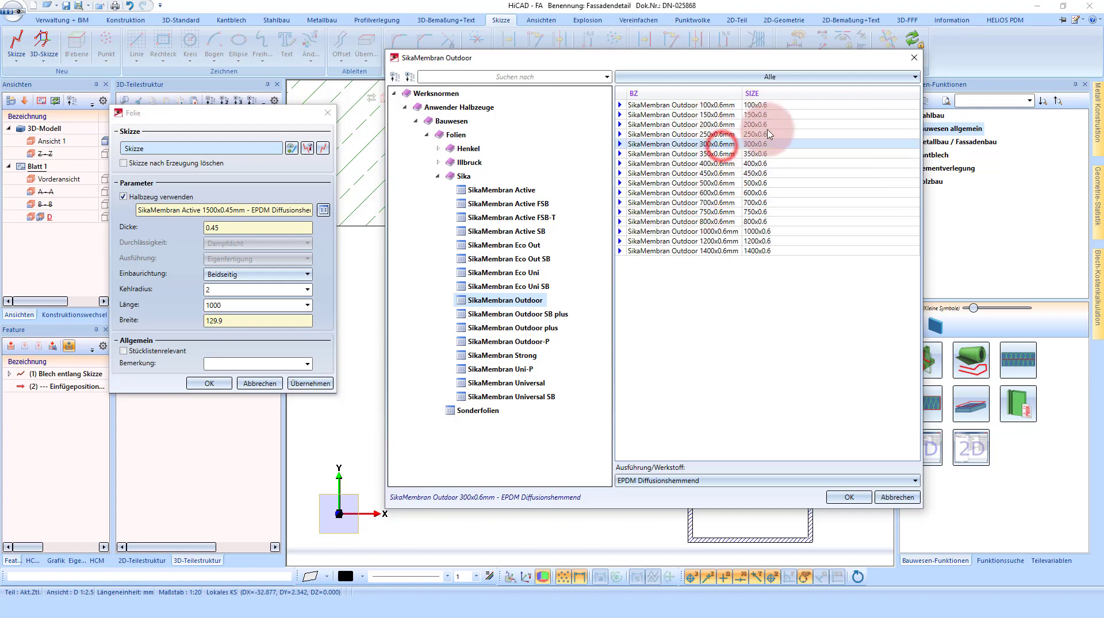
{"action": "left_click", "coordinate": [837, 495]}
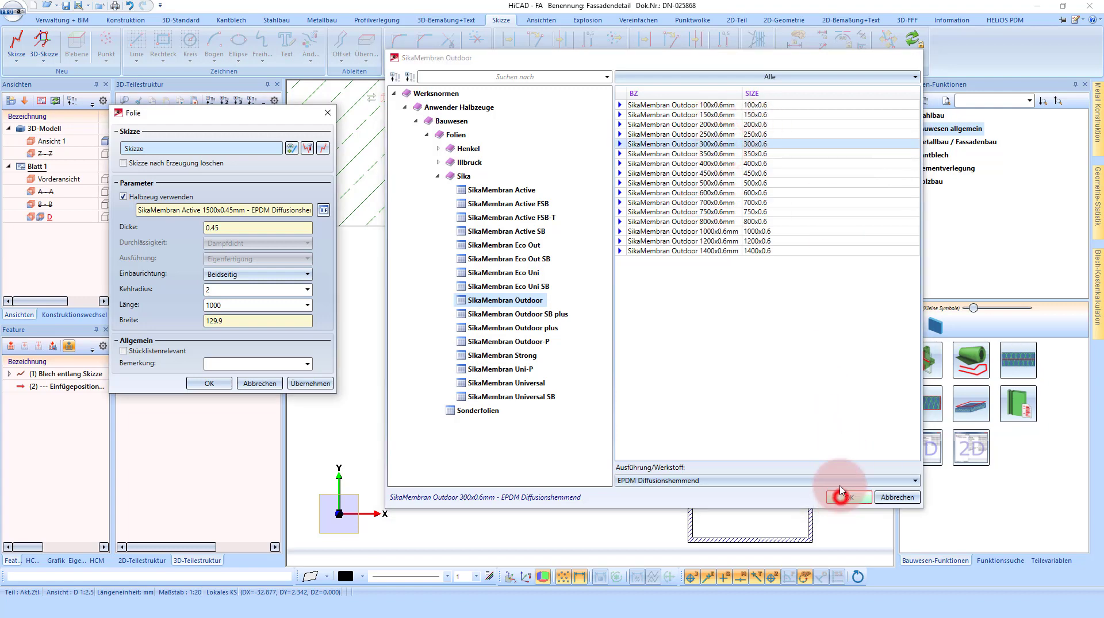
Set the membrane thickness direction and create the membrane on the sketch.
{"action": "left_click", "coordinate": [544, 290]}
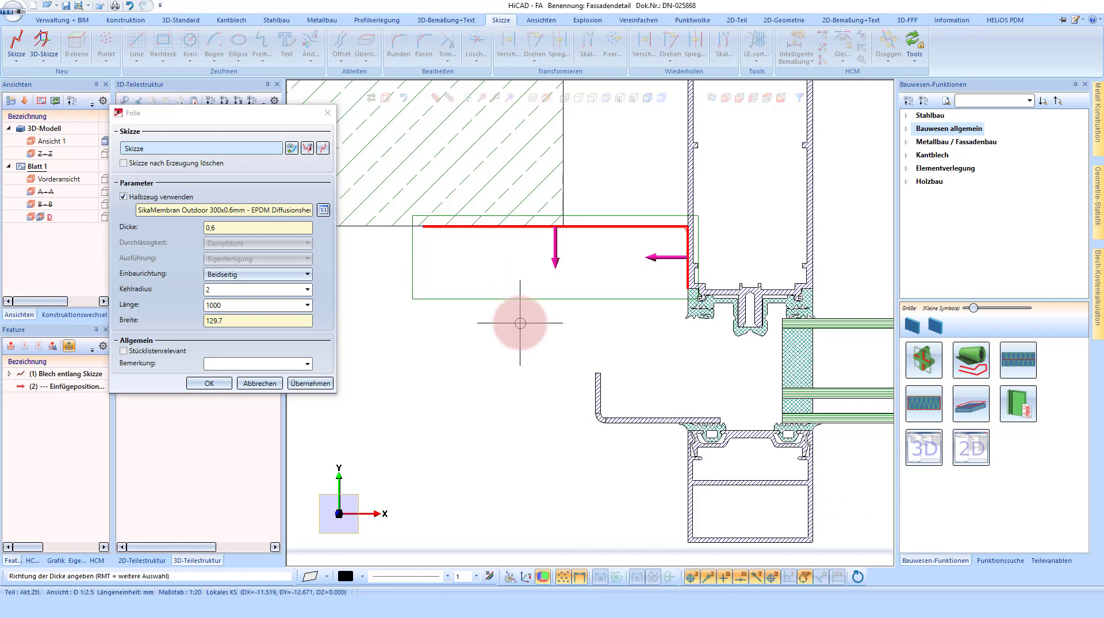
{"action": "left_click", "coordinate": [561, 326]}
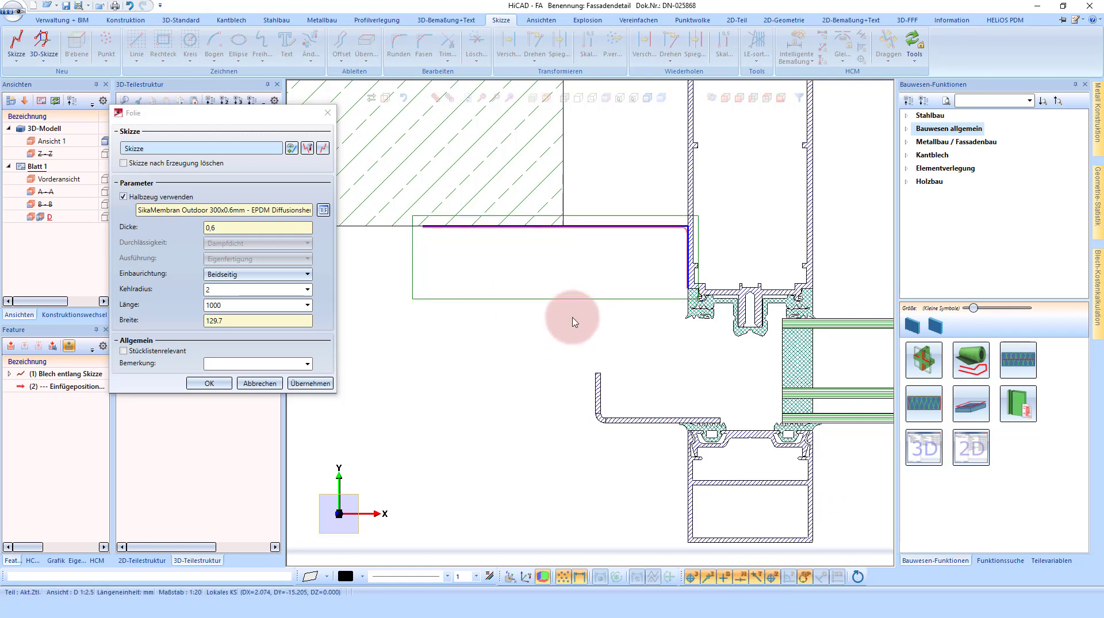
{"action": "left_click", "coordinate": [636, 284]}
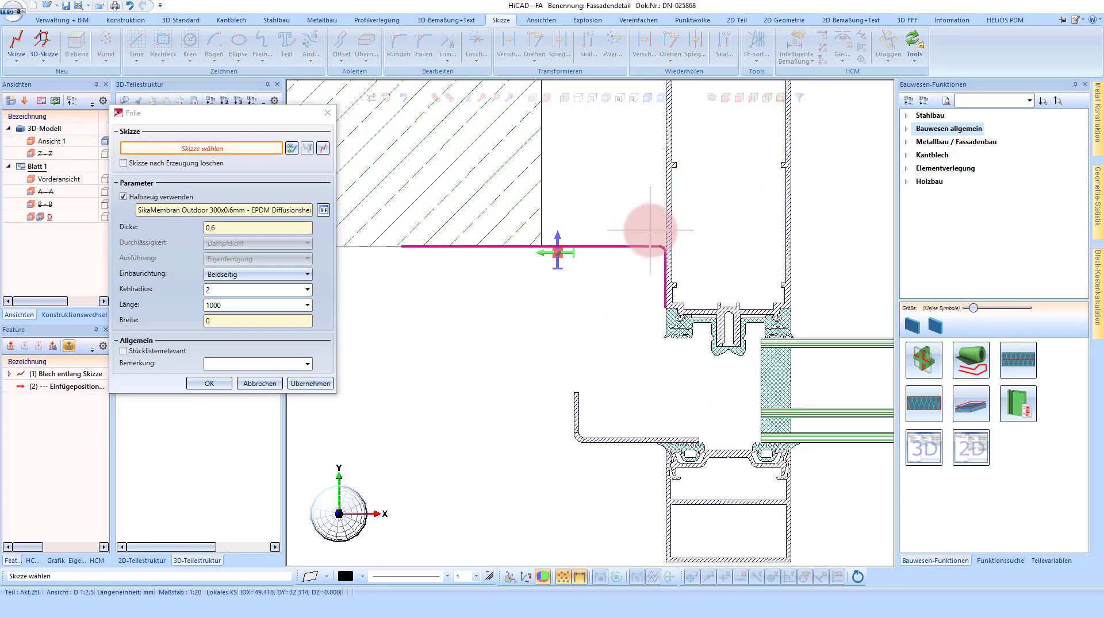
{"action": "key", "text": "Return"}
{"action": "scroll", "coordinate": [672, 247], "scroll_direction": "up", "scroll_amount": 2}
{"action": "scroll", "coordinate": [673, 258], "scroll_direction": "up", "scroll_amount": 1}
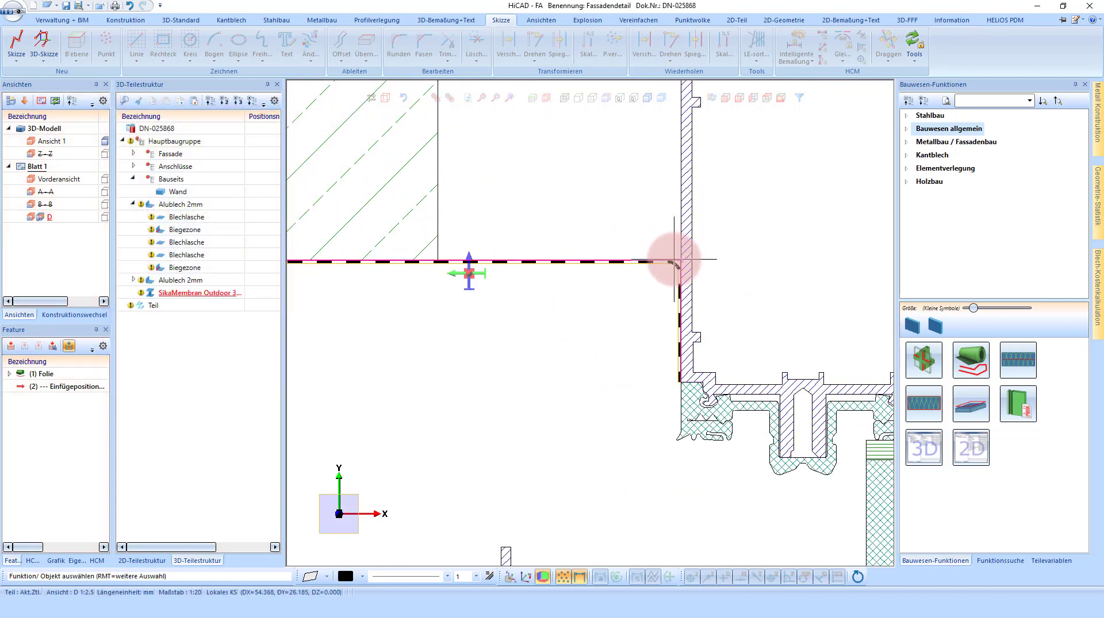
Delete the leftover Teil sketch from the facade detail.
{"action": "left_click", "coordinate": [674, 260]}
{"action": "right_click", "coordinate": [739, 278]}
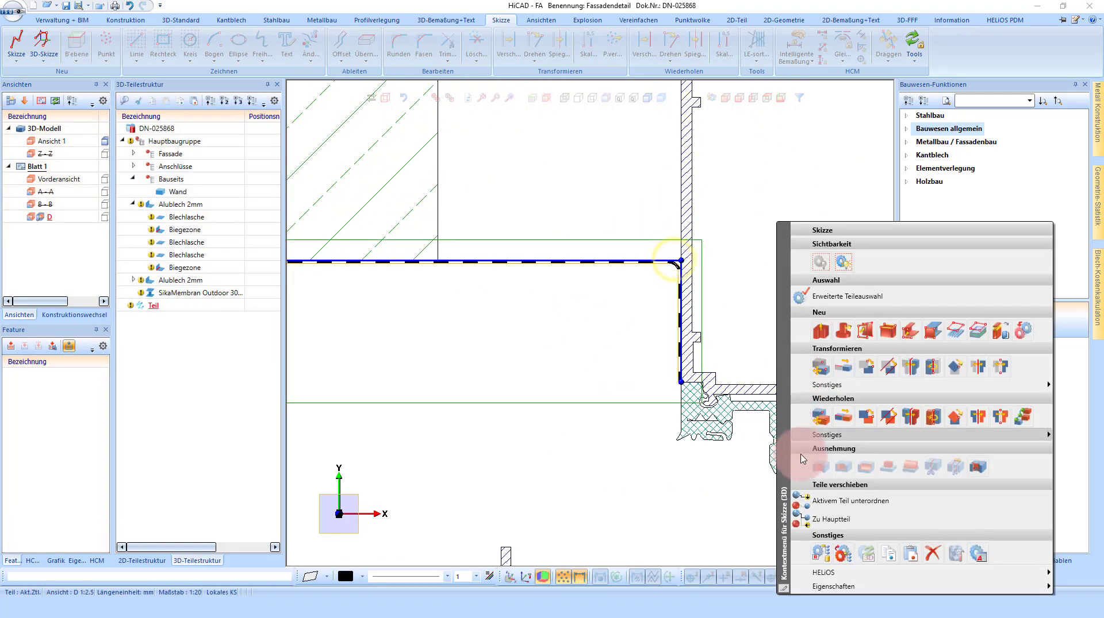
{"action": "left_click", "coordinate": [937, 556]}
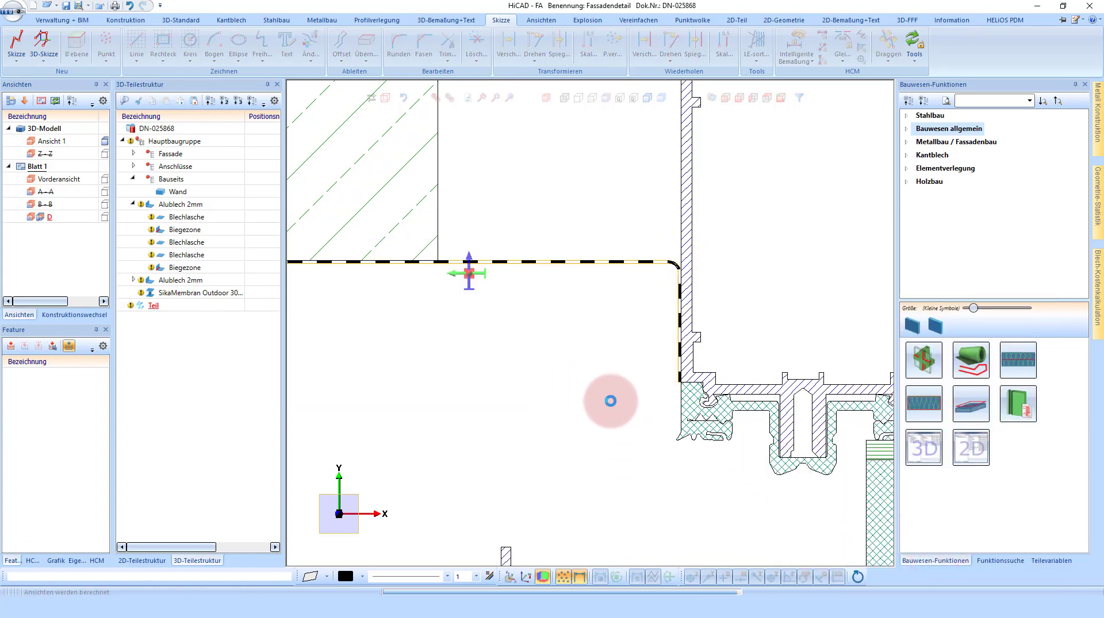
{"action": "scroll", "coordinate": [566, 445], "scroll_direction": "down", "scroll_amount": 2}
{"action": "scroll", "coordinate": [529, 405], "scroll_direction": "down", "scroll_amount": 1}
{"action": "scroll", "coordinate": [528, 386], "scroll_direction": "down", "scroll_amount": 1}
{"action": "scroll", "coordinate": [524, 271], "scroll_direction": "up", "scroll_amount": 1}
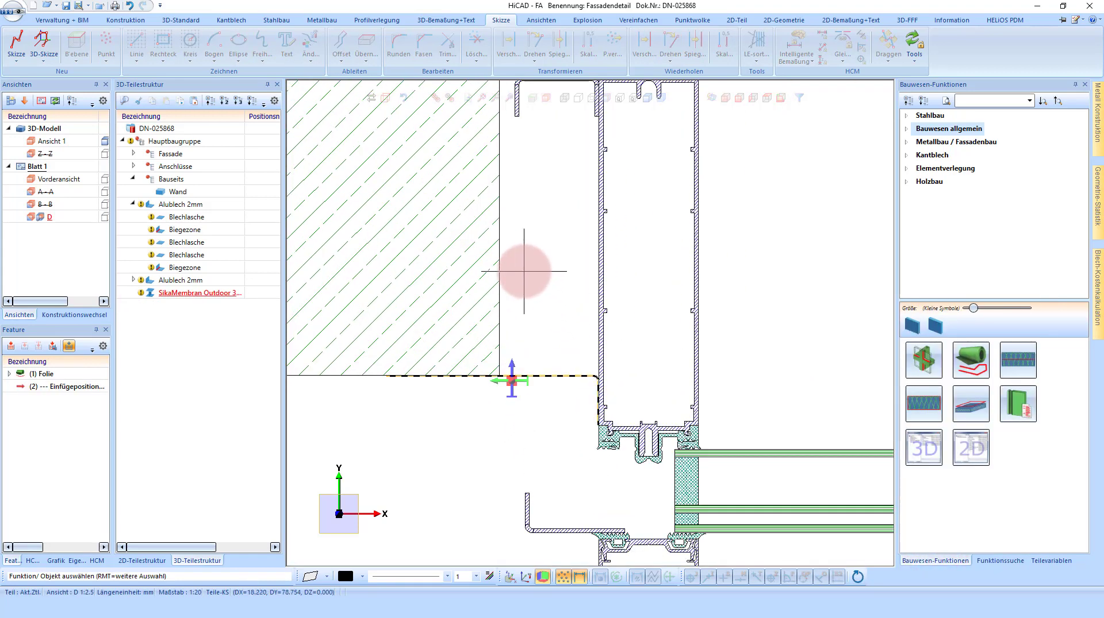
{"action": "scroll", "coordinate": [494, 345], "scroll_direction": "down", "scroll_amount": 1}
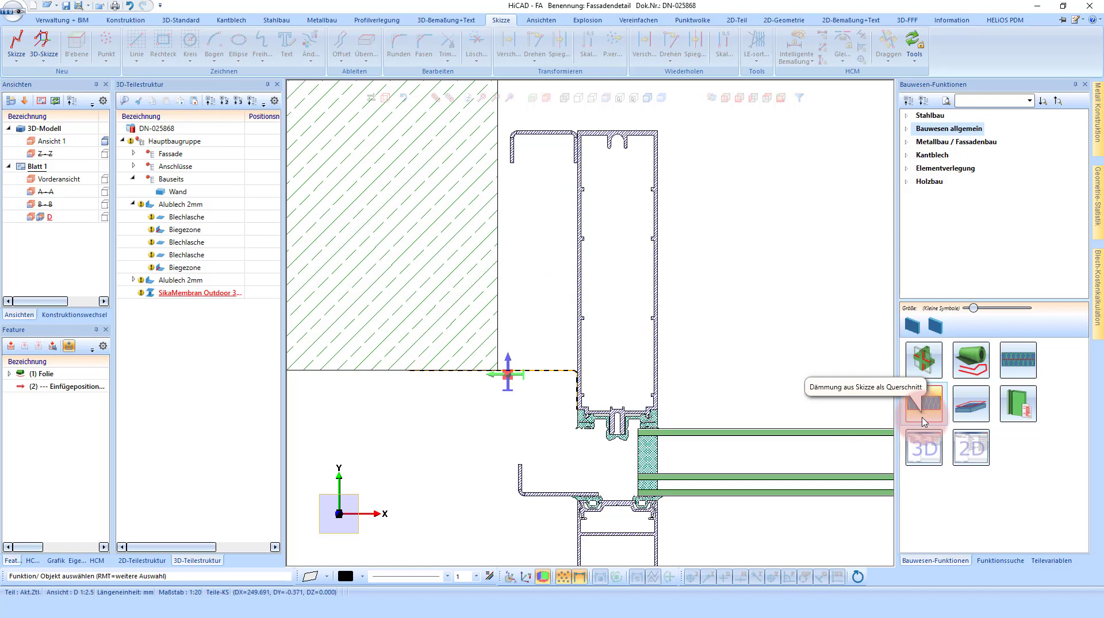
Sketch the insulation cross-section outline between the wall and the frame profile.
{"action": "left_click", "coordinate": [923, 422]}
{"action": "scroll", "coordinate": [628, 185], "scroll_direction": "up", "scroll_amount": 3}
{"action": "scroll", "coordinate": [566, 143], "scroll_direction": "up", "scroll_amount": 3}
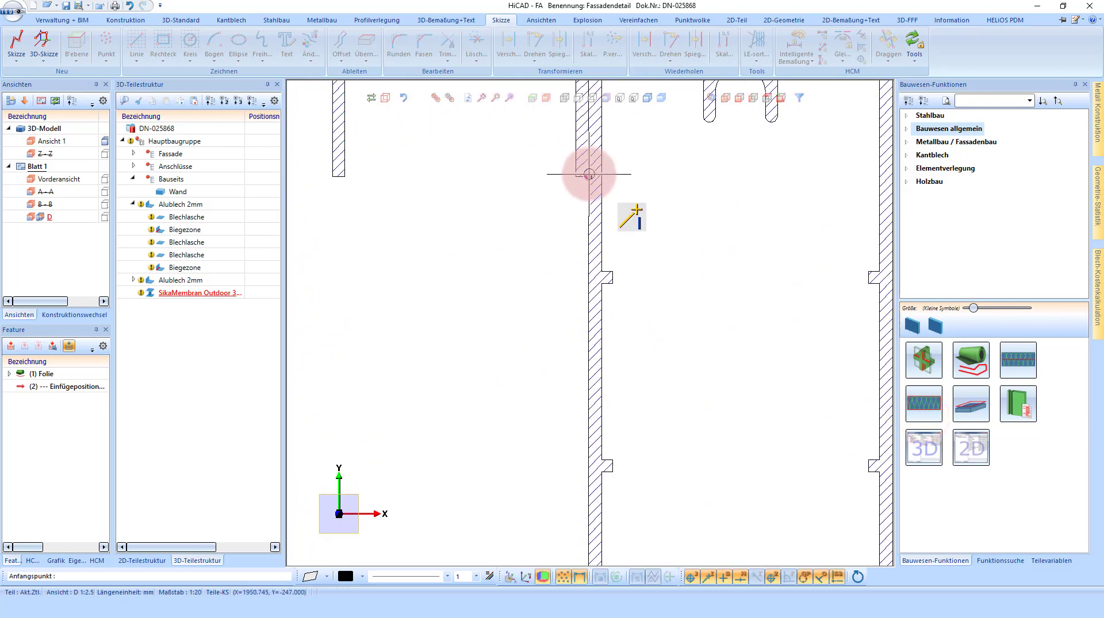
{"action": "left_click", "coordinate": [588, 175]}
{"action": "scroll", "coordinate": [542, 382], "scroll_direction": "up", "scroll_amount": 3}
{"action": "scroll", "coordinate": [527, 407], "scroll_direction": "up", "scroll_amount": 2}
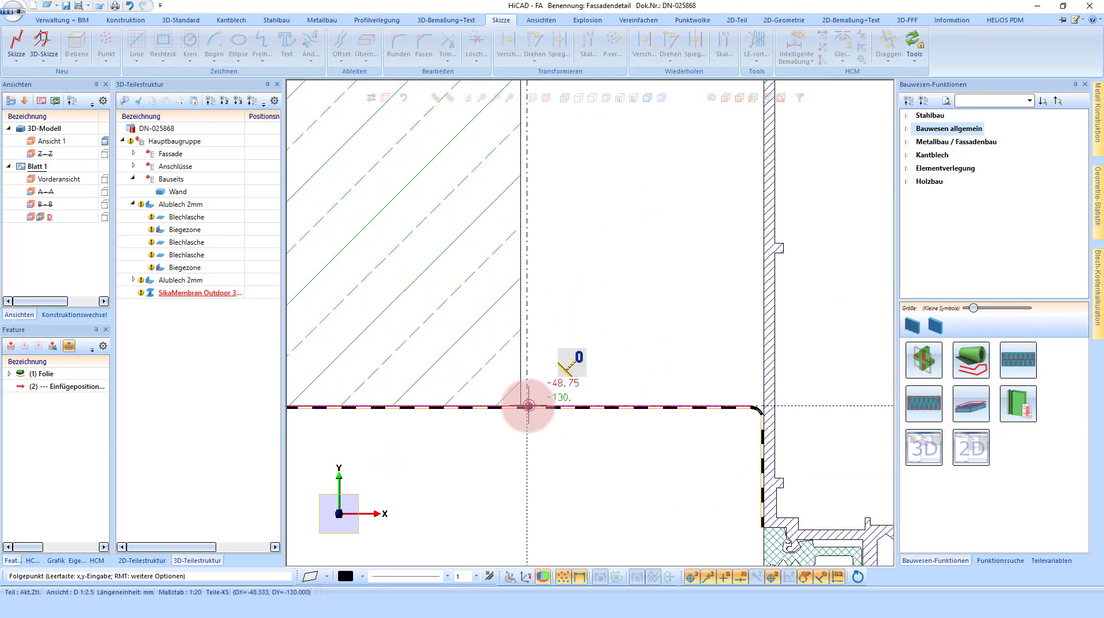
{"action": "left_click", "coordinate": [523, 408]}
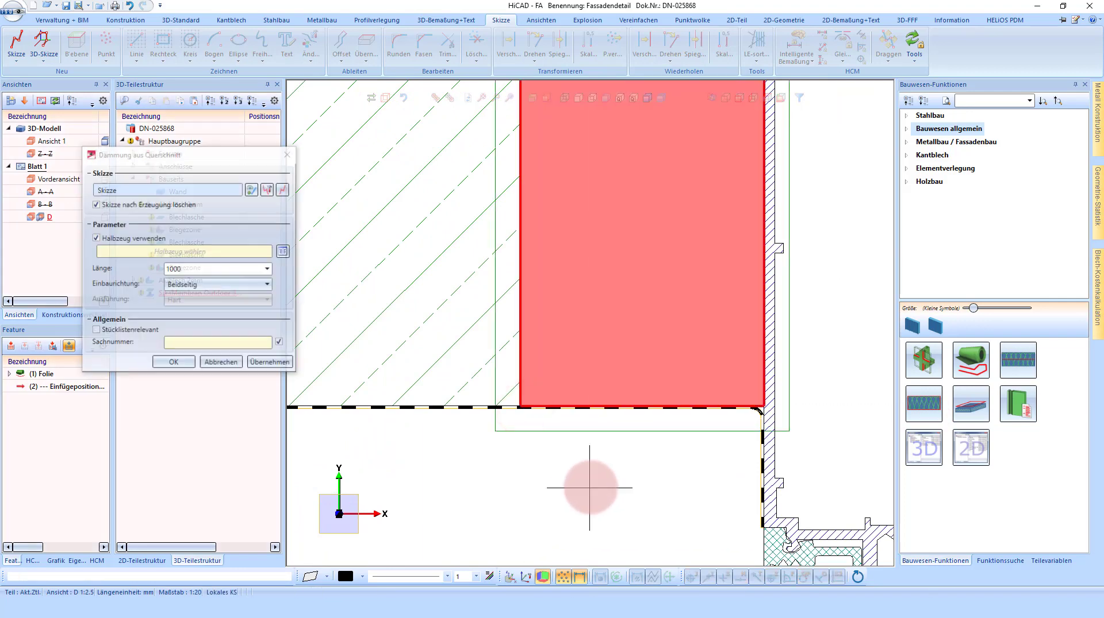
{"action": "scroll", "coordinate": [592, 480], "scroll_direction": "down", "scroll_amount": 2}
{"action": "scroll", "coordinate": [530, 296], "scroll_direction": "down", "scroll_amount": 2}
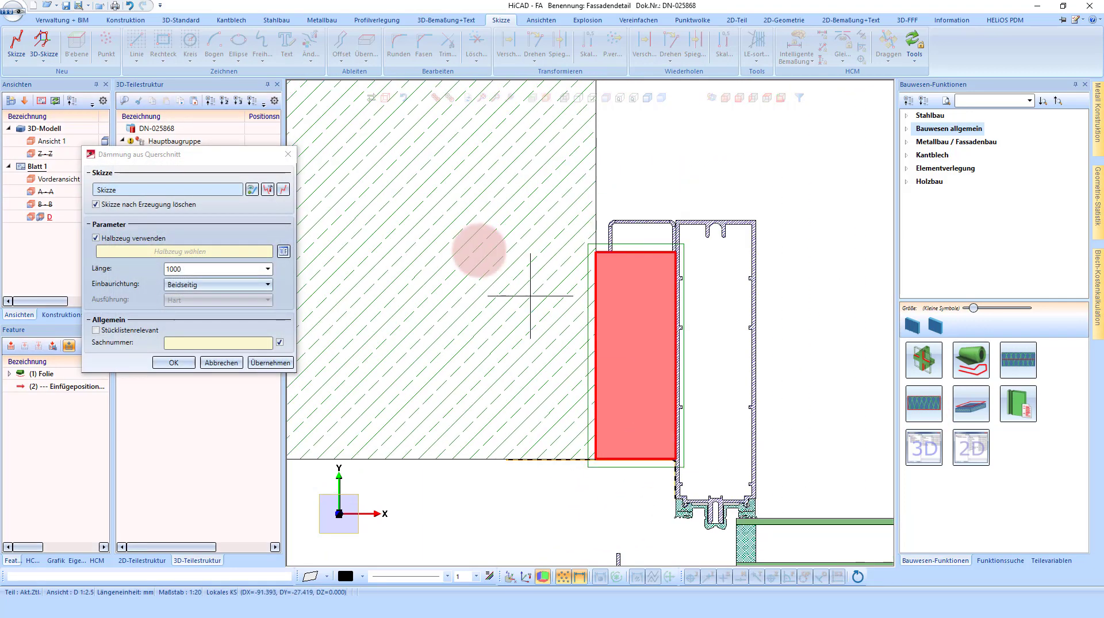
Skip the semi-finished product and create the insulation as soft (Weich).
{"action": "left_click", "coordinate": [285, 253]}
{"action": "left_click", "coordinate": [463, 164]}
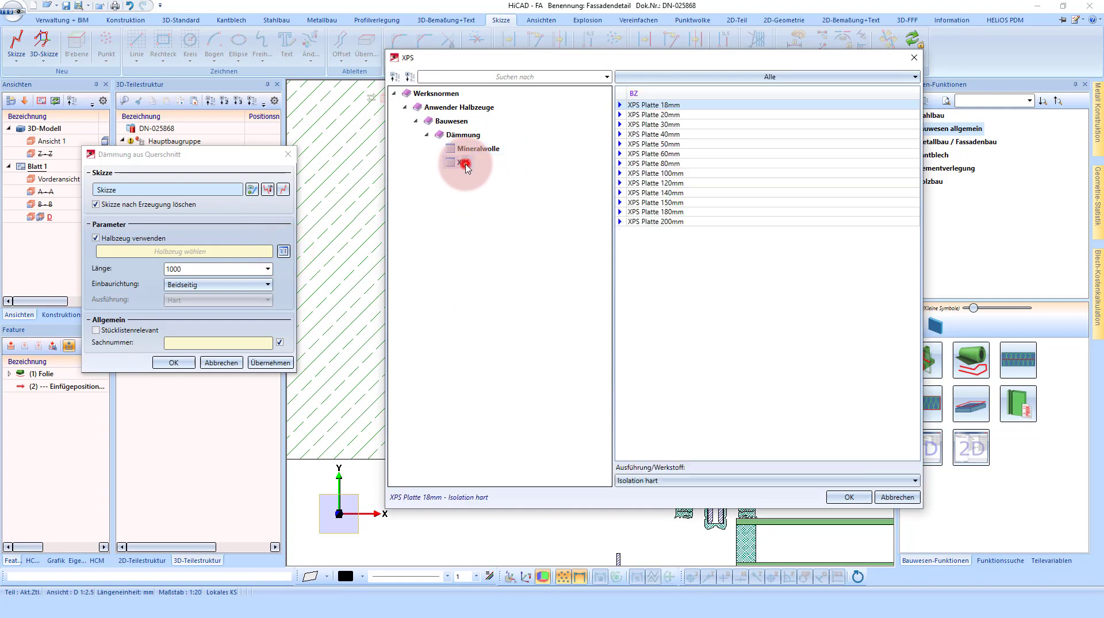
{"action": "double_click", "coordinate": [483, 154]}
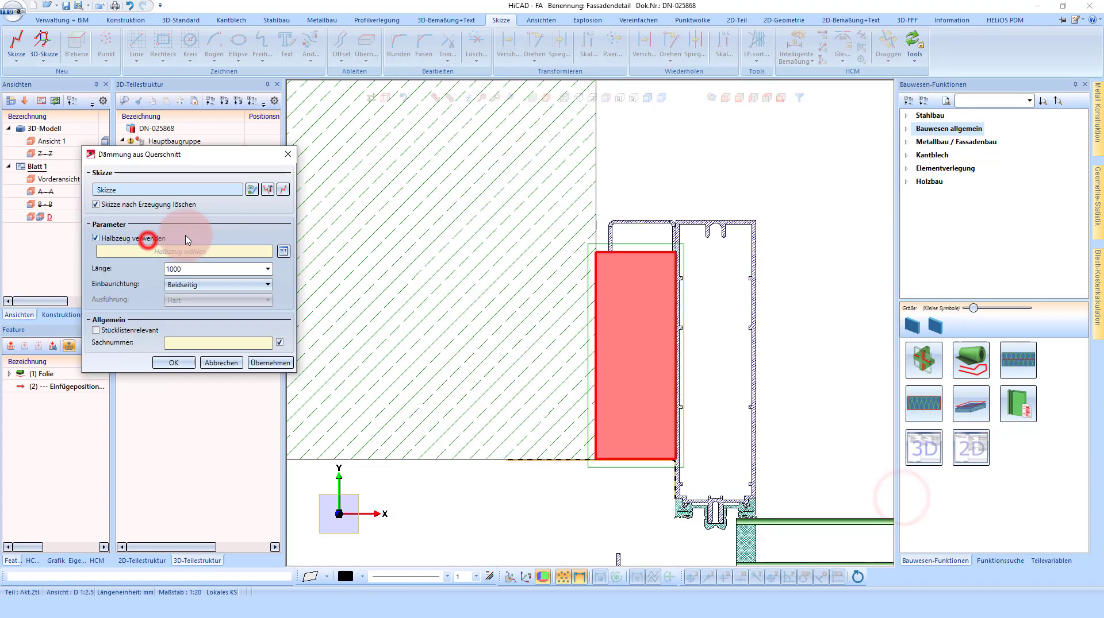
{"action": "left_click", "coordinate": [147, 238]}
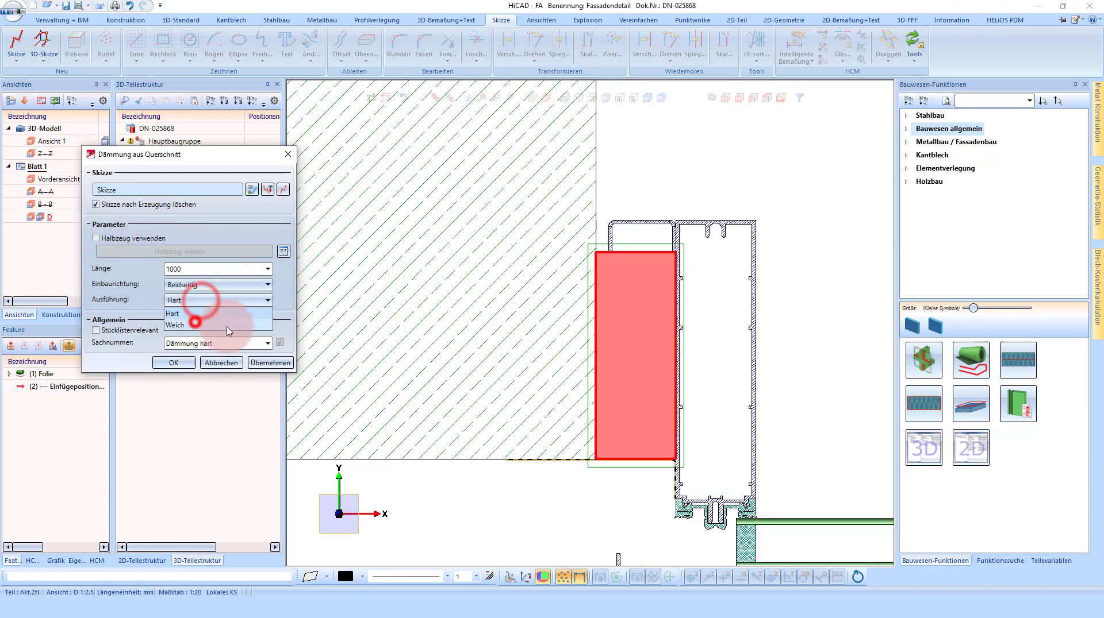
{"action": "left_click", "coordinate": [195, 324]}
{"action": "left_click", "coordinate": [173, 363]}
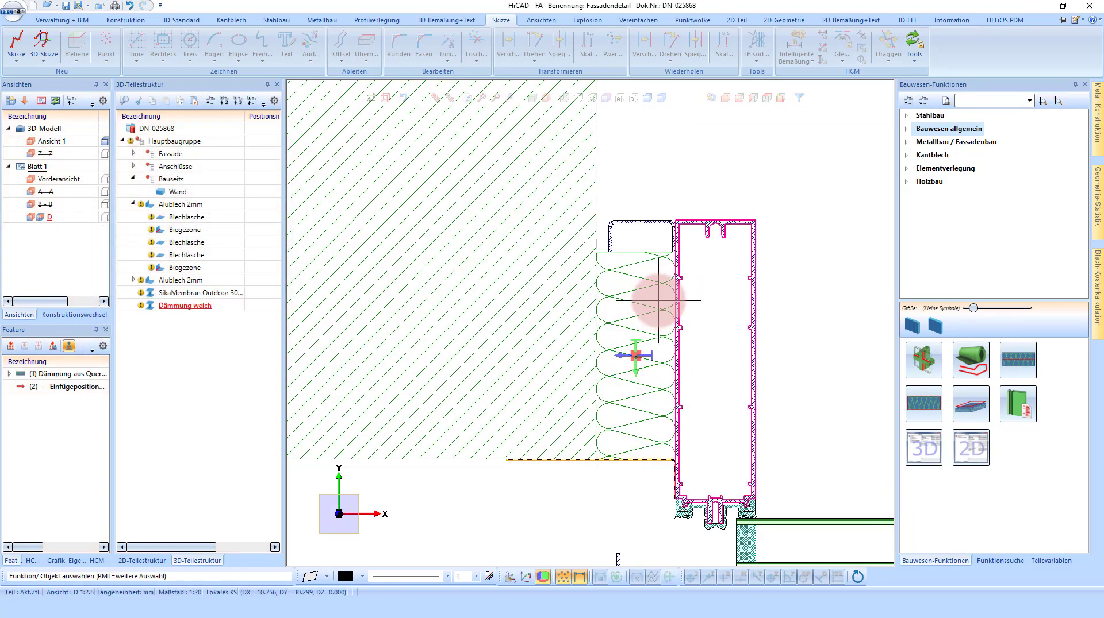
Add a Versiegelung seal with sealing cord at the profile corner edges.
{"action": "scroll", "coordinate": [661, 270], "scroll_direction": "up", "scroll_amount": 2}
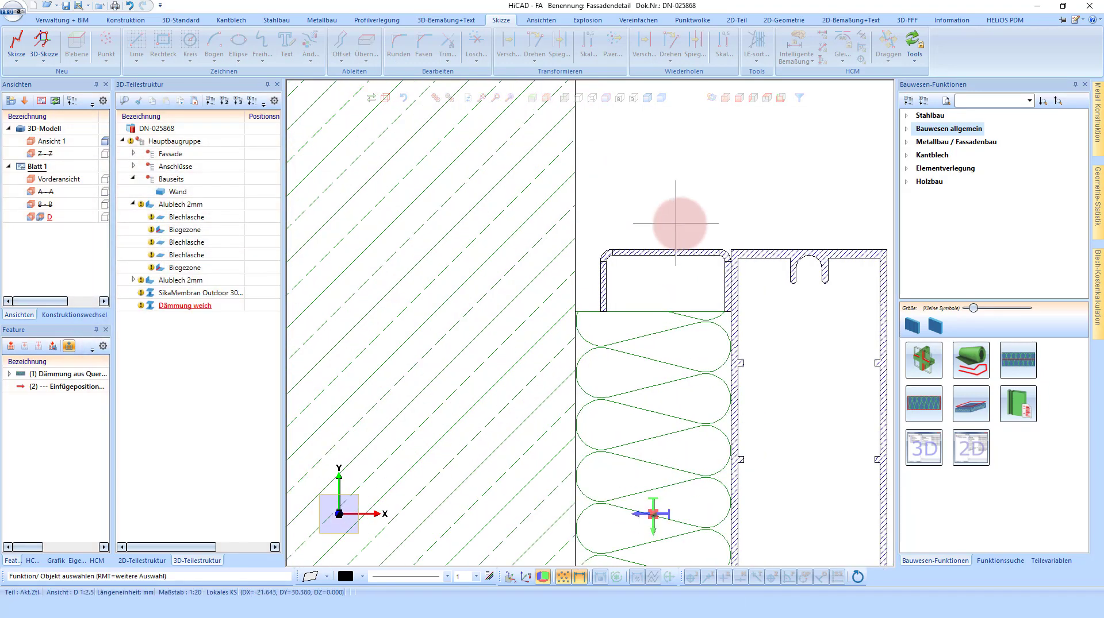
{"action": "left_click", "coordinate": [924, 364]}
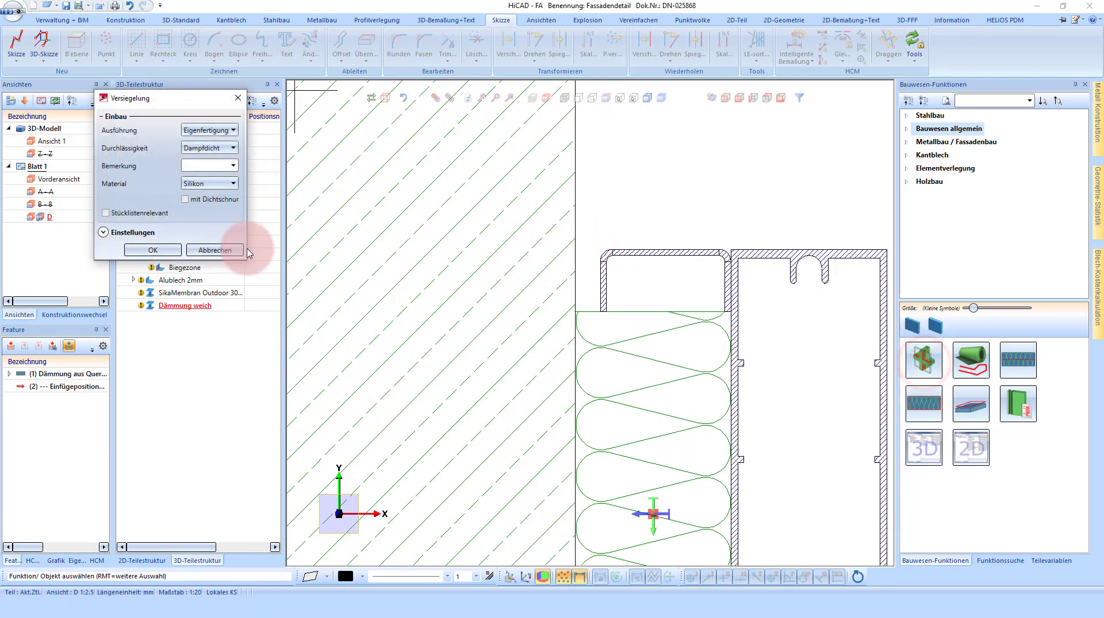
{"action": "left_click", "coordinate": [196, 202]}
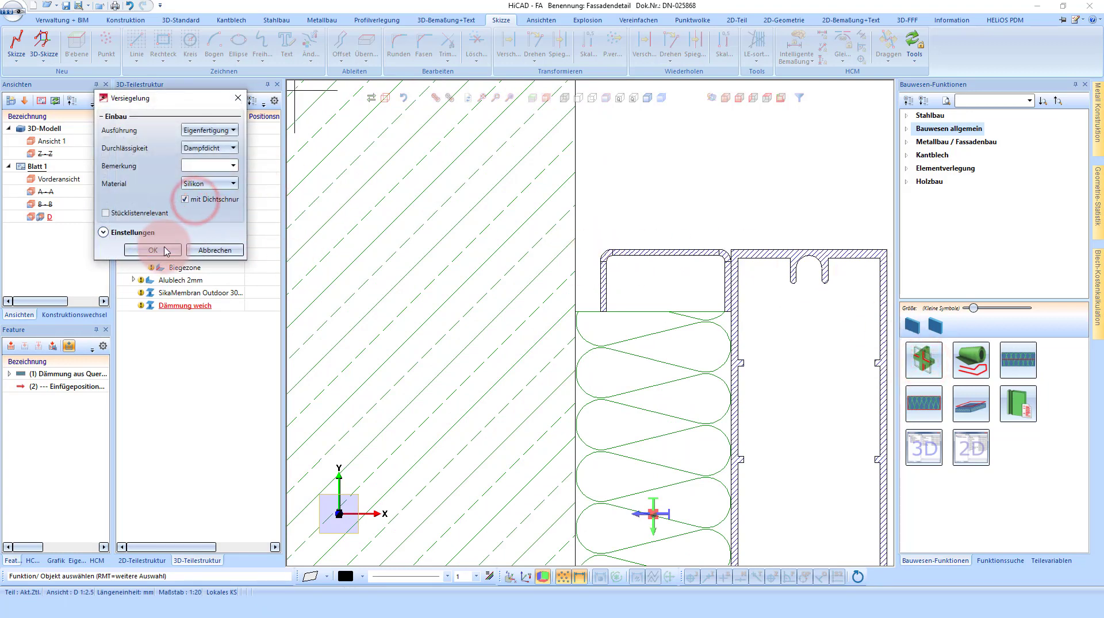
{"action": "left_click", "coordinate": [166, 249]}
{"action": "scroll", "coordinate": [584, 266], "scroll_direction": "up", "scroll_amount": 2}
{"action": "scroll", "coordinate": [608, 266], "scroll_direction": "up", "scroll_amount": 2}
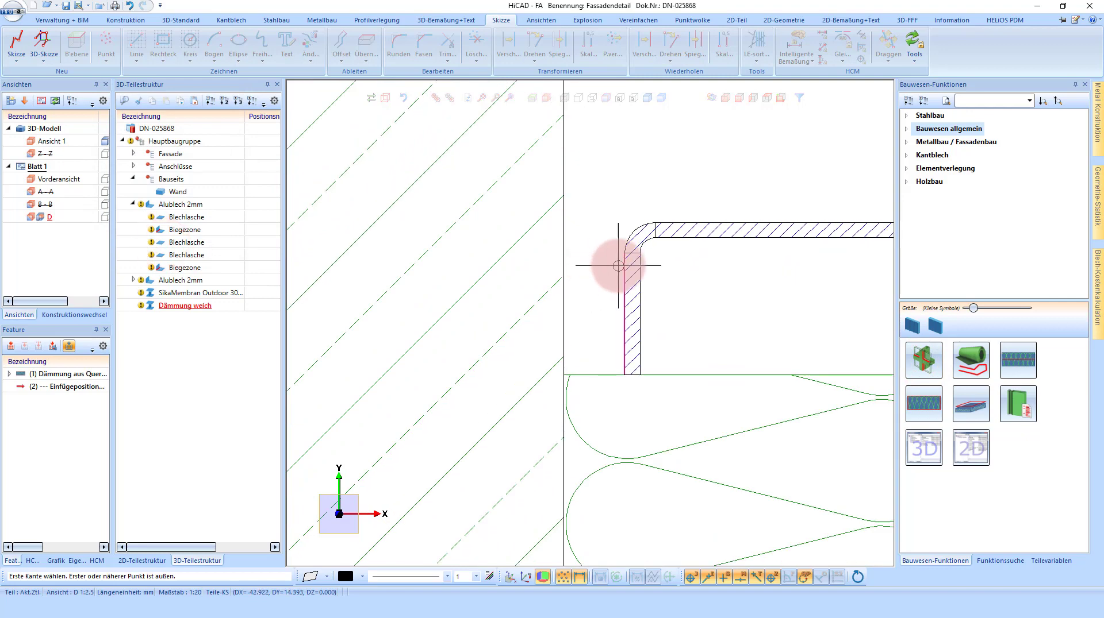
{"action": "left_click", "coordinate": [572, 268]}
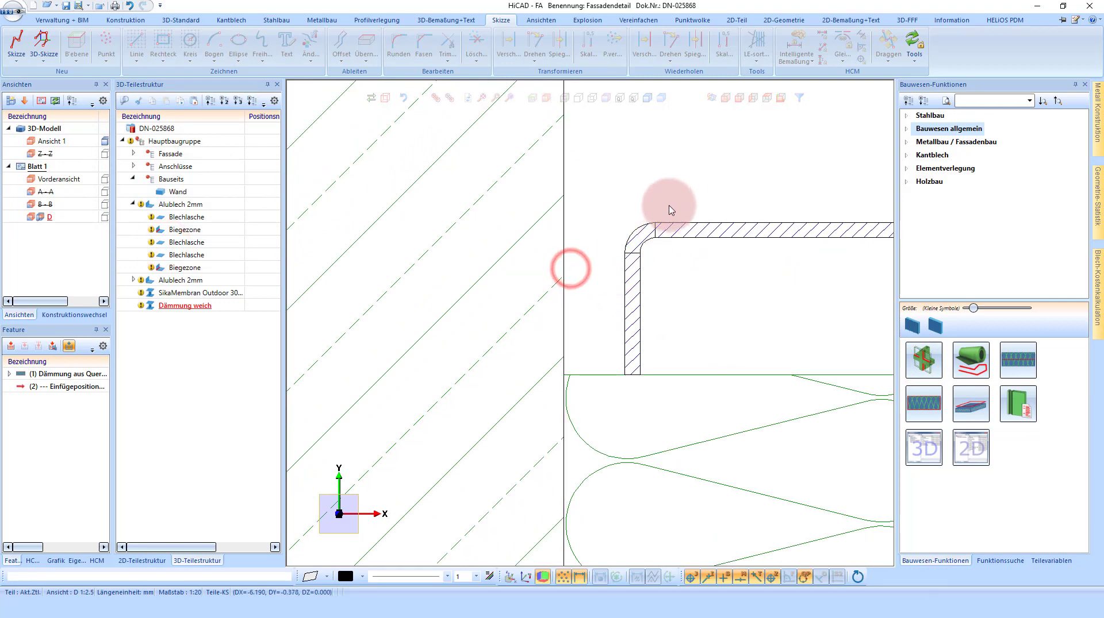
{"action": "scroll", "coordinate": [644, 188], "scroll_direction": "down", "scroll_amount": 3}
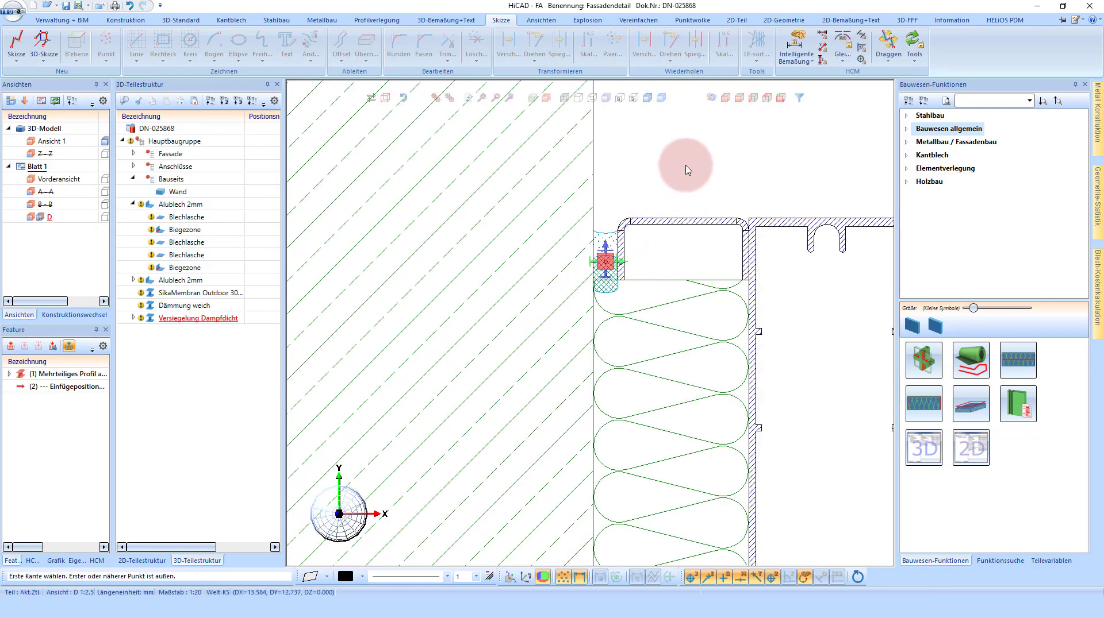
{"action": "scroll", "coordinate": [663, 202], "scroll_direction": "down", "scroll_amount": 2}
{"action": "scroll", "coordinate": [655, 210], "scroll_direction": "down", "scroll_amount": 1}
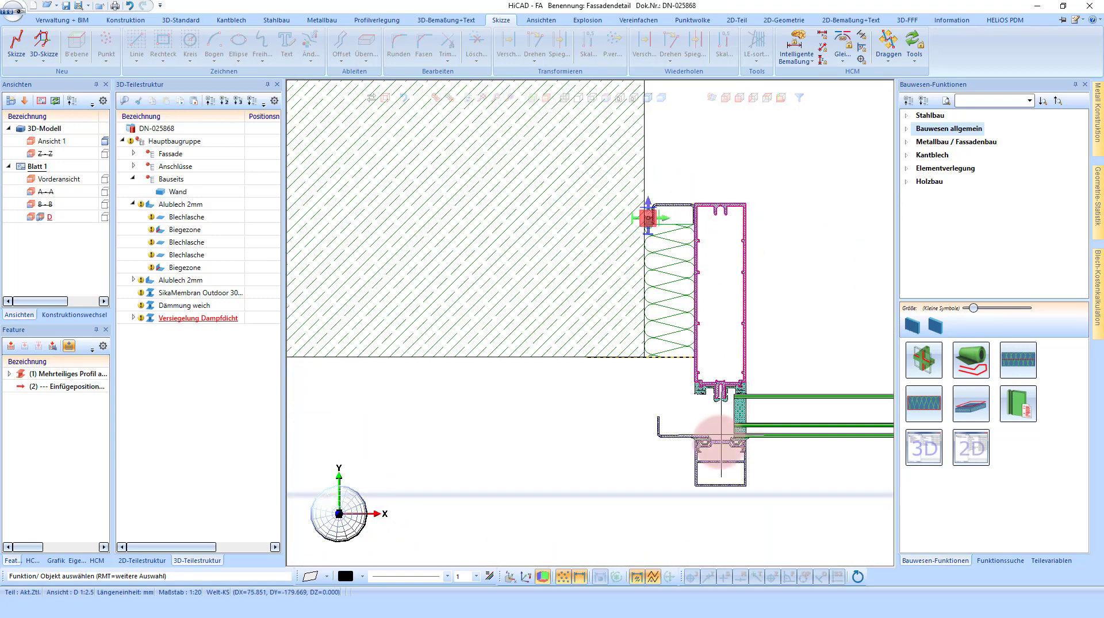
{"action": "scroll", "coordinate": [795, 394], "scroll_direction": "up", "scroll_amount": 3}
{"action": "scroll", "coordinate": [829, 377], "scroll_direction": "up", "scroll_amount": 2}
{"action": "scroll", "coordinate": [830, 377], "scroll_direction": "down", "scroll_amount": 3}
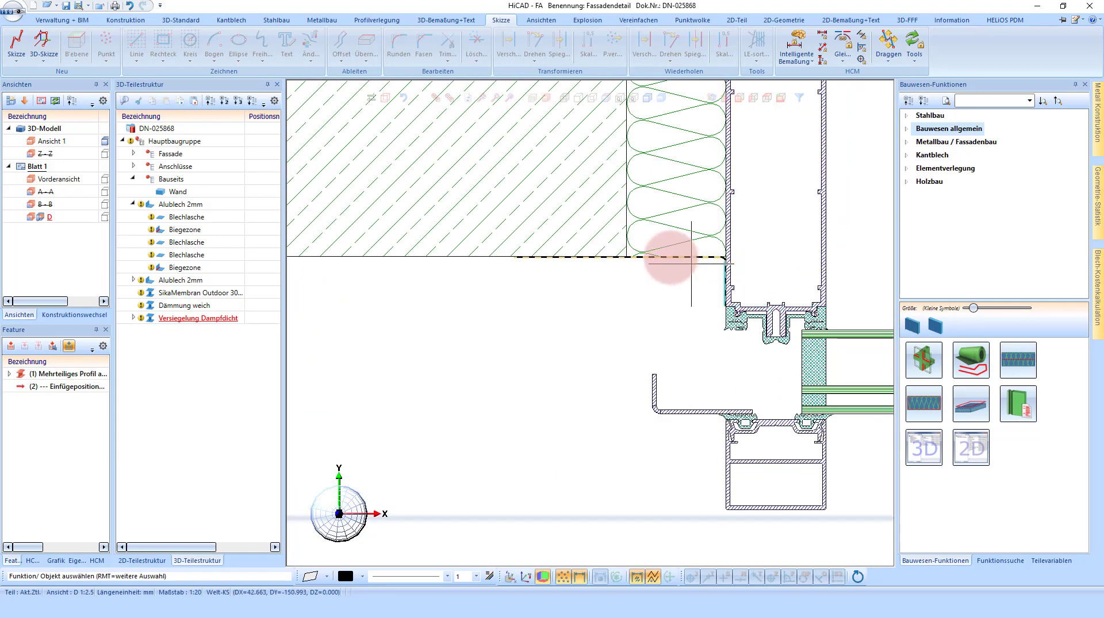
Sketch the insulation line along the edge under the wall.
{"action": "left_click", "coordinate": [627, 268]}
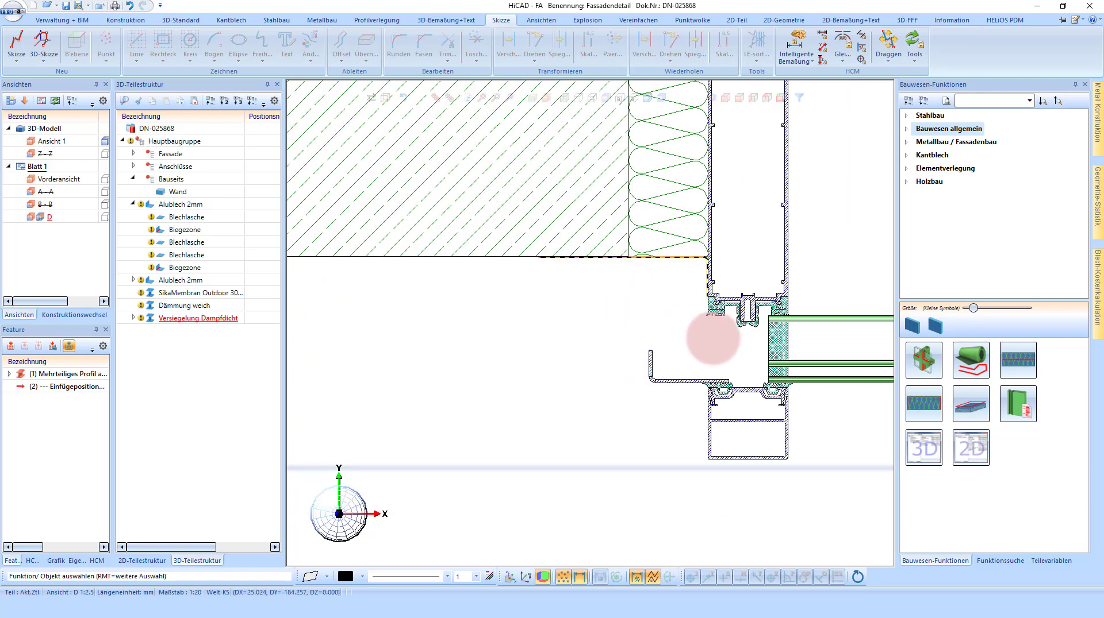
{"action": "left_click", "coordinate": [1013, 367]}
{"action": "scroll", "coordinate": [678, 339], "scroll_direction": "down", "scroll_amount": 2}
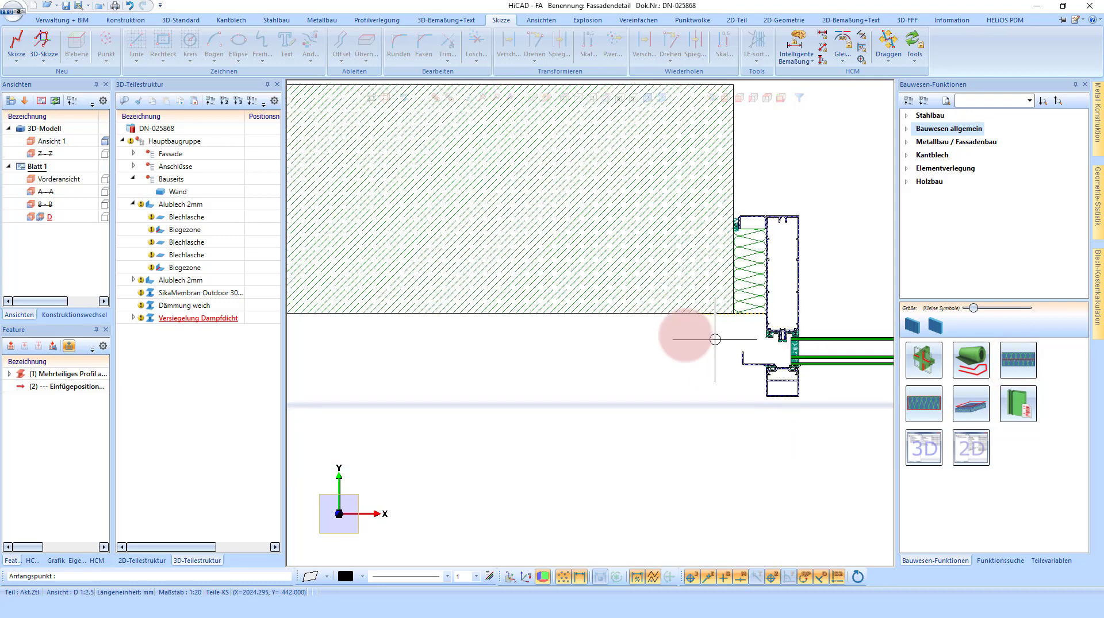
{"action": "scroll", "coordinate": [468, 308], "scroll_direction": "down", "scroll_amount": 2}
{"action": "left_click", "coordinate": [416, 313]}
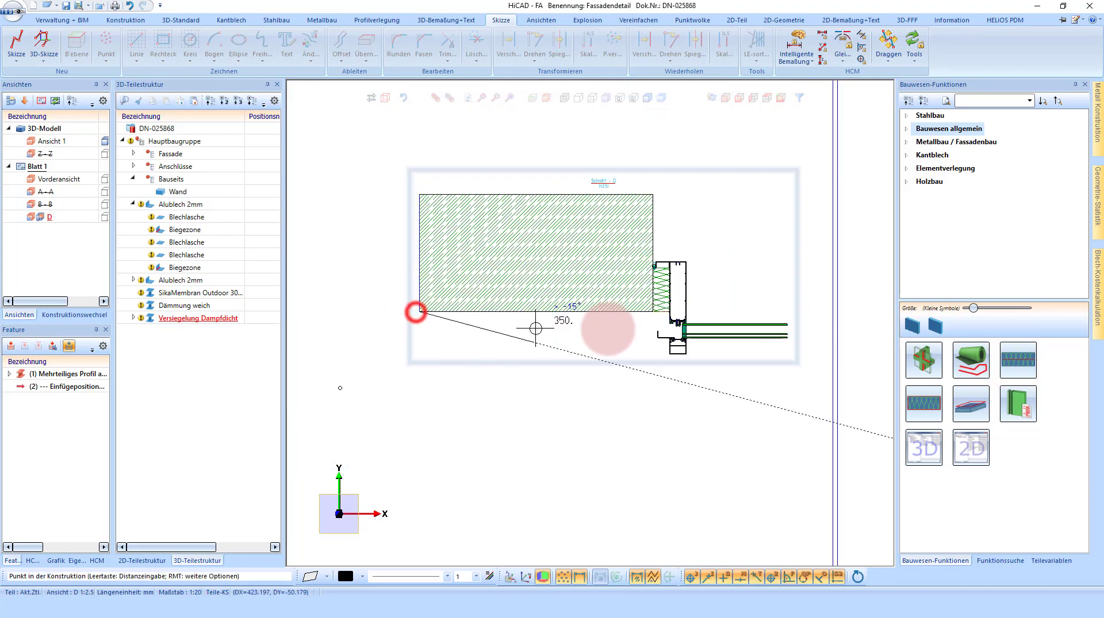
{"action": "scroll", "coordinate": [574, 322], "scroll_direction": "up", "scroll_amount": 3}
{"action": "scroll", "coordinate": [670, 321], "scroll_direction": "up", "scroll_amount": 3}
{"action": "scroll", "coordinate": [702, 384], "scroll_direction": "up", "scroll_amount": 3}
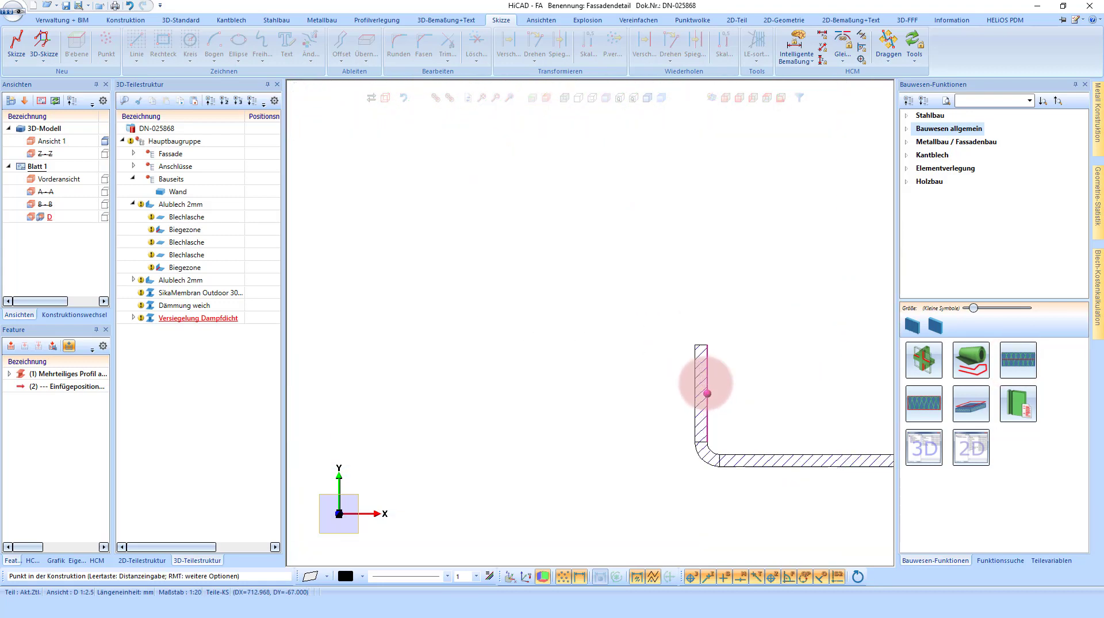
{"action": "scroll", "coordinate": [655, 374], "scroll_direction": "down", "scroll_amount": 2}
{"action": "scroll", "coordinate": [626, 342], "scroll_direction": "down", "scroll_amount": 2}
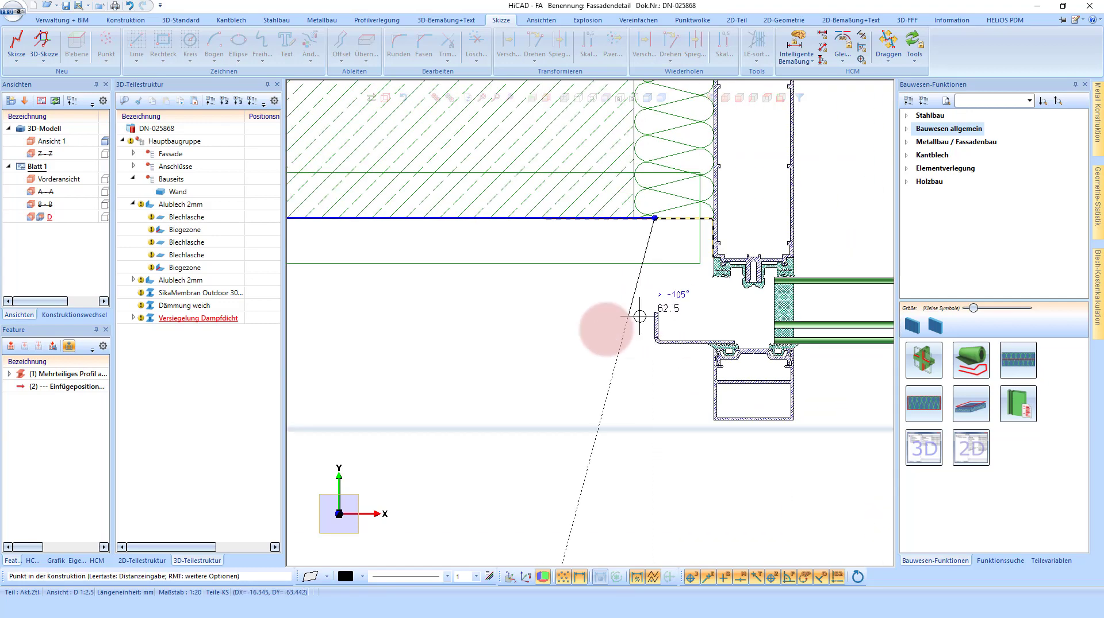
{"action": "middle_click", "coordinate": [531, 365]}
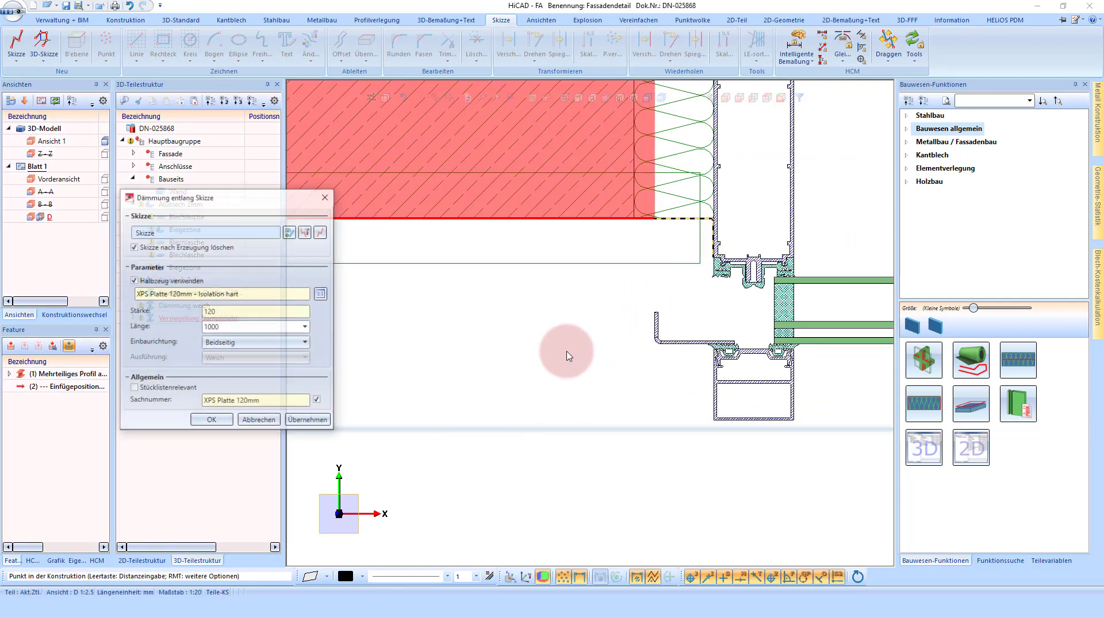
Use 'WDVS bauseits - Isolation hart' with thickness downward to create 180 mm insulation.
{"action": "left_click", "coordinate": [320, 295]}
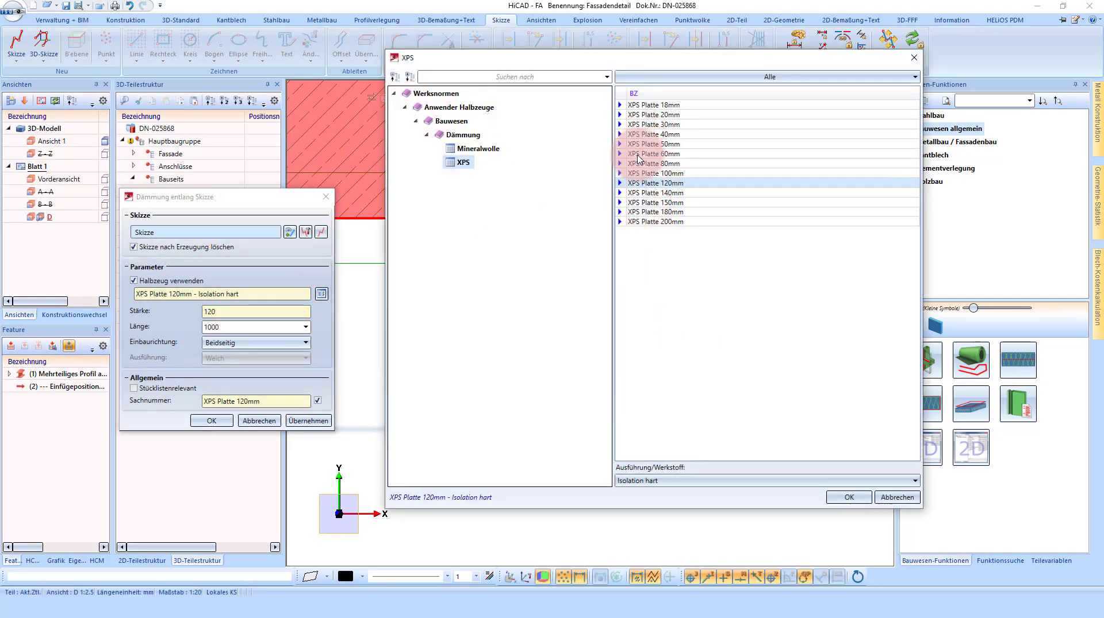
{"action": "left_click", "coordinate": [672, 223]}
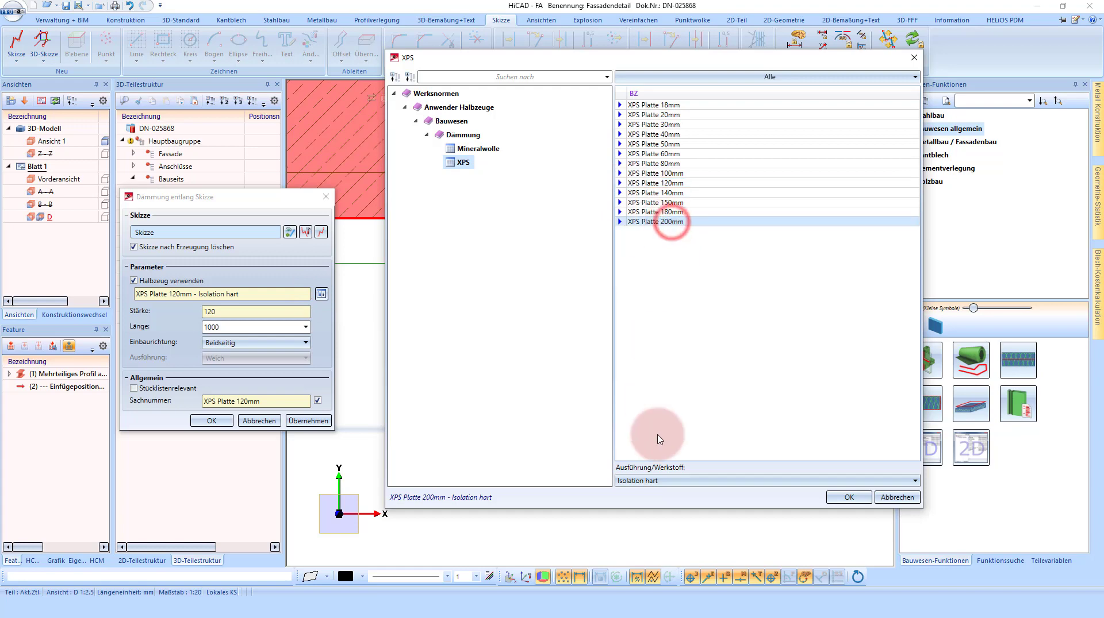
{"action": "left_click", "coordinate": [657, 485]}
{"action": "left_click", "coordinate": [670, 489]}
{"action": "left_click", "coordinate": [667, 105]}
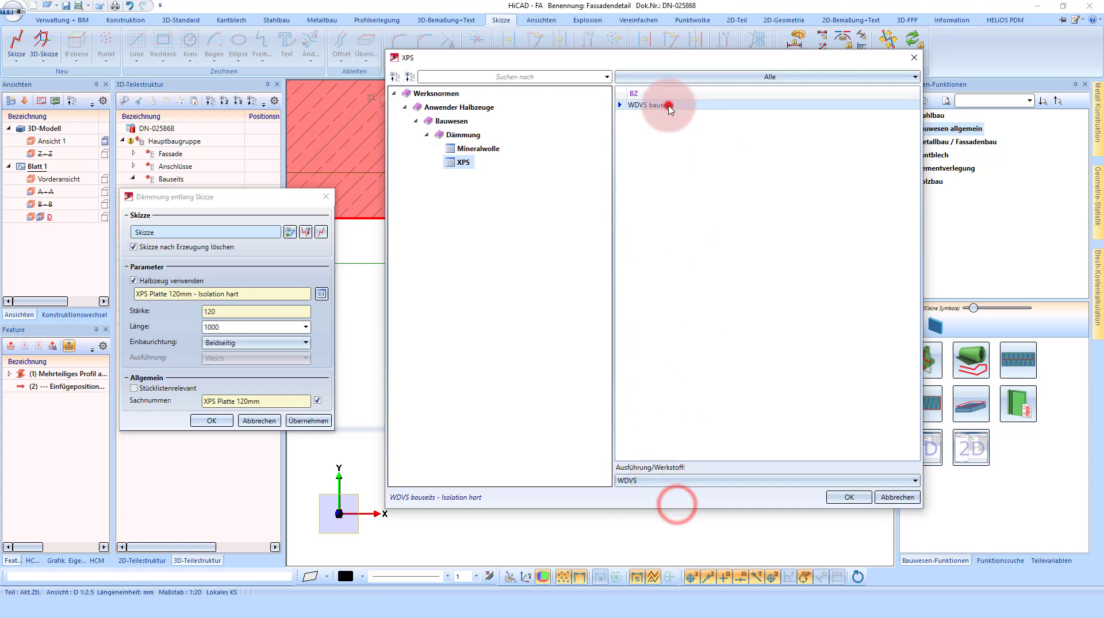
{"action": "left_click", "coordinate": [849, 497]}
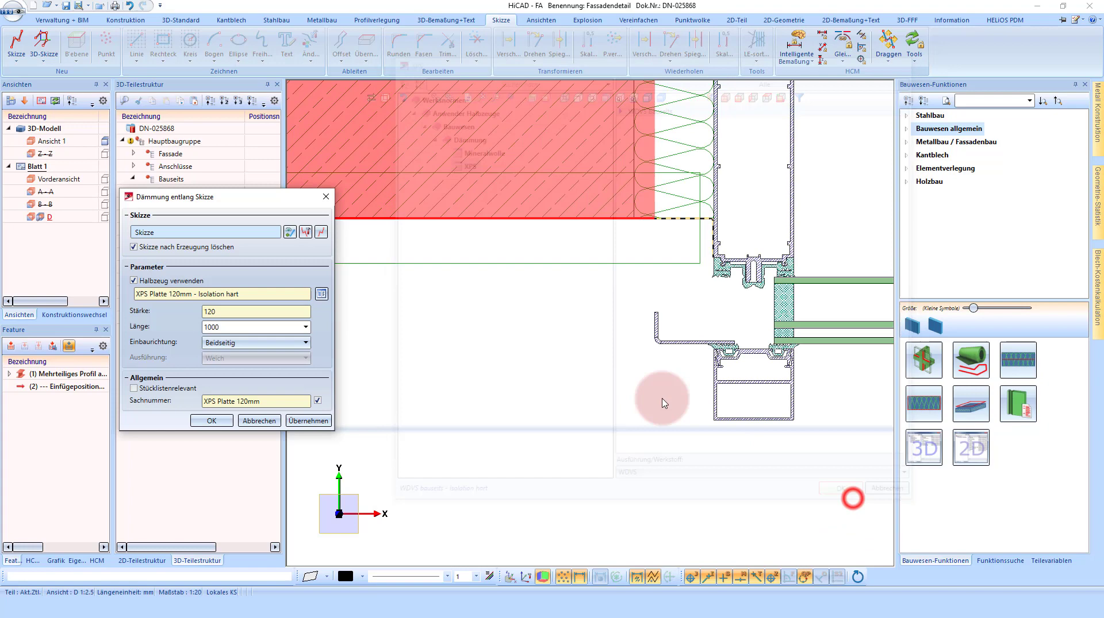
{"action": "left_click", "coordinate": [518, 380]}
{"action": "scroll", "coordinate": [655, 330], "scroll_direction": "down", "scroll_amount": 2}
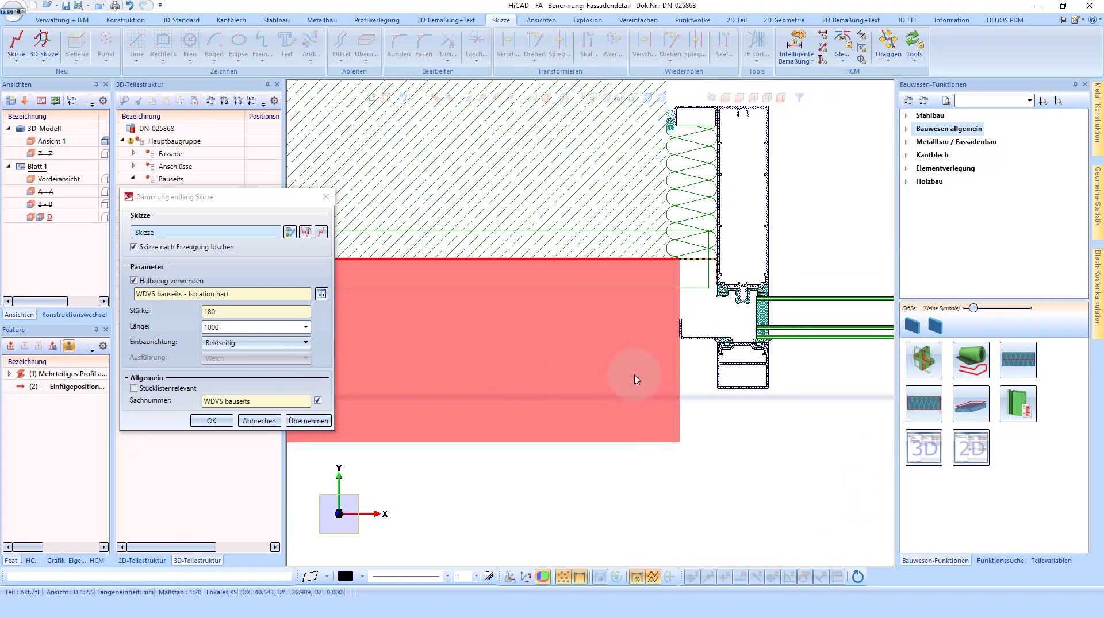
{"action": "left_click", "coordinate": [212, 420]}
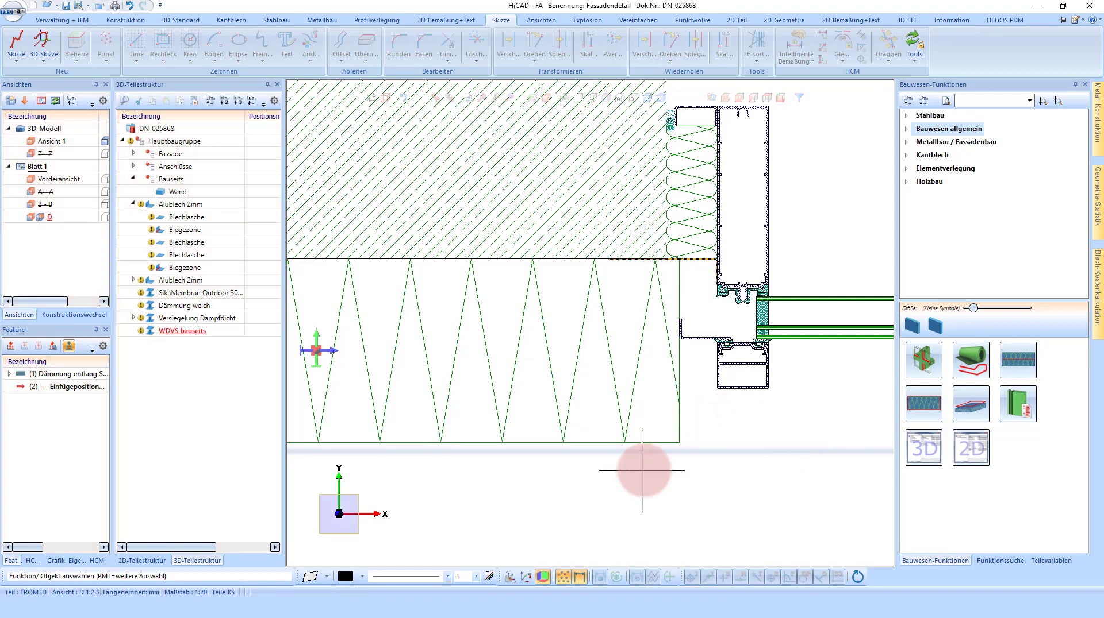
{"action": "scroll", "coordinate": [647, 454], "scroll_direction": "down", "scroll_amount": 3}
{"action": "scroll", "coordinate": [722, 446], "scroll_direction": "up", "scroll_amount": 1}
{"action": "scroll", "coordinate": [752, 411], "scroll_direction": "up", "scroll_amount": 1}
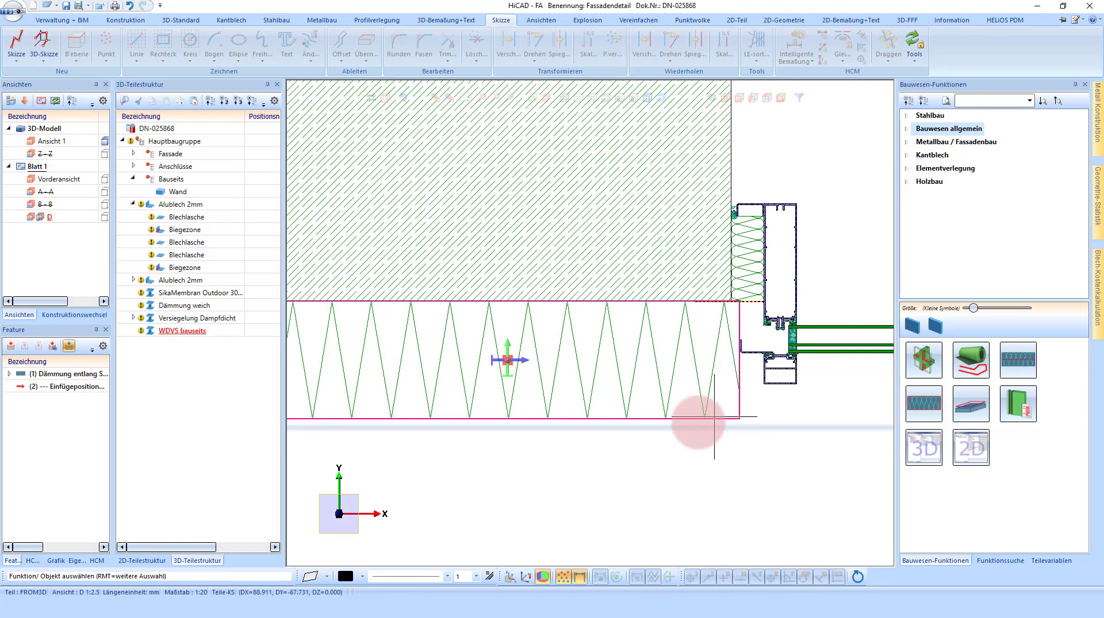
{"action": "scroll", "coordinate": [768, 451], "scroll_direction": "up", "scroll_amount": 1}
{"action": "scroll", "coordinate": [771, 428], "scroll_direction": "up", "scroll_amount": 1}
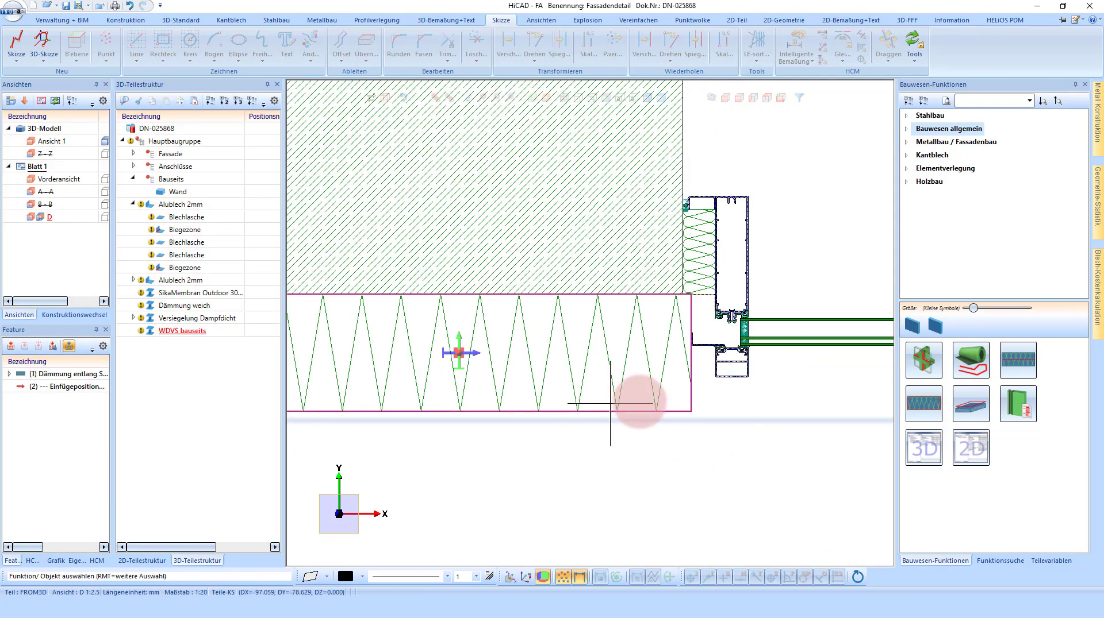
{"action": "scroll", "coordinate": [730, 400], "scroll_direction": "up", "scroll_amount": 1}
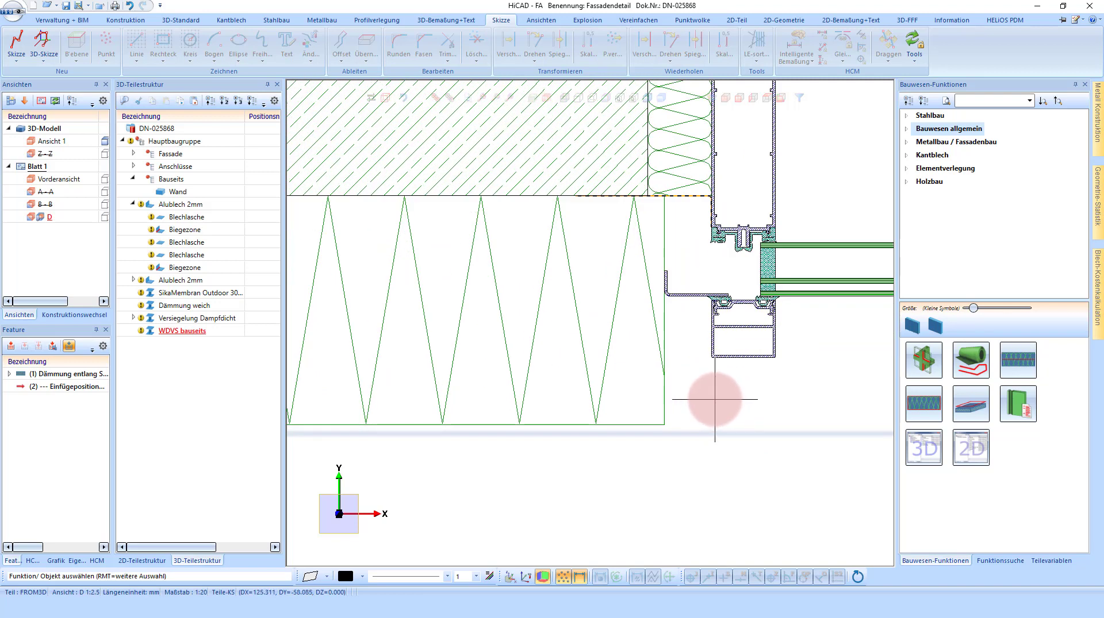
{"action": "middle_click", "coordinate": [736, 458]}
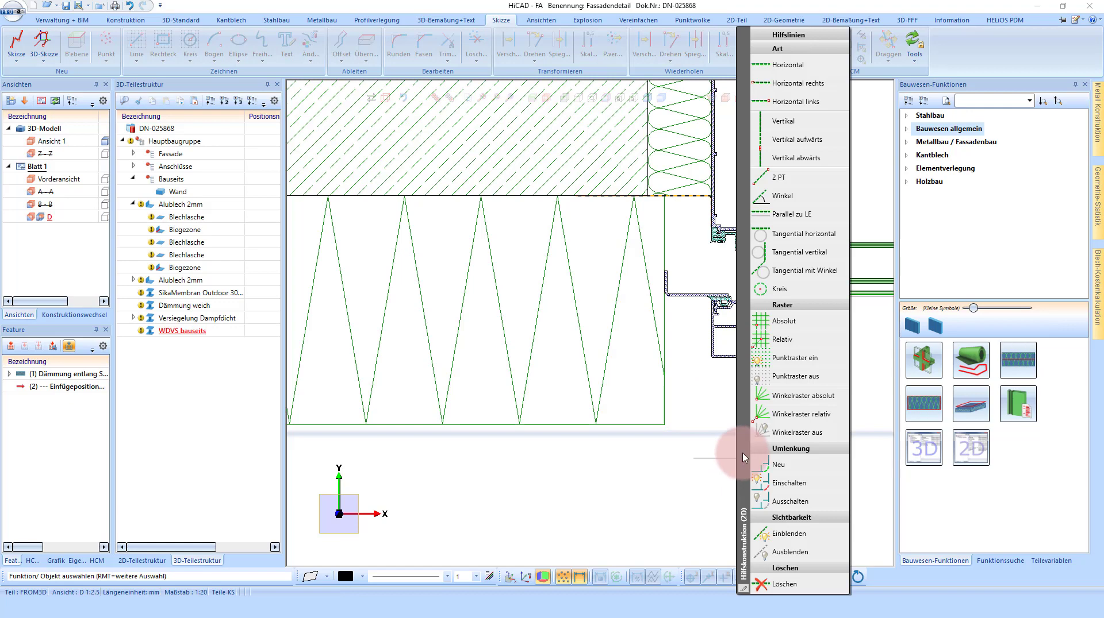
{"action": "left_click_drag", "start_coordinate": [795, 290], "coordinate": [795, 271]}
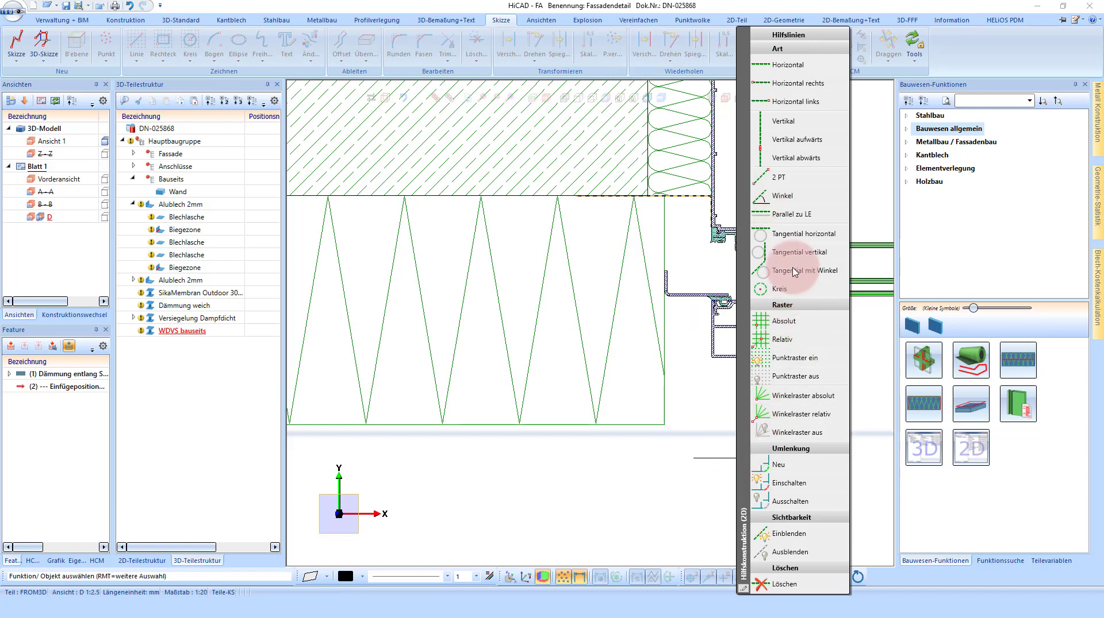
{"action": "left_click", "coordinate": [792, 219]}
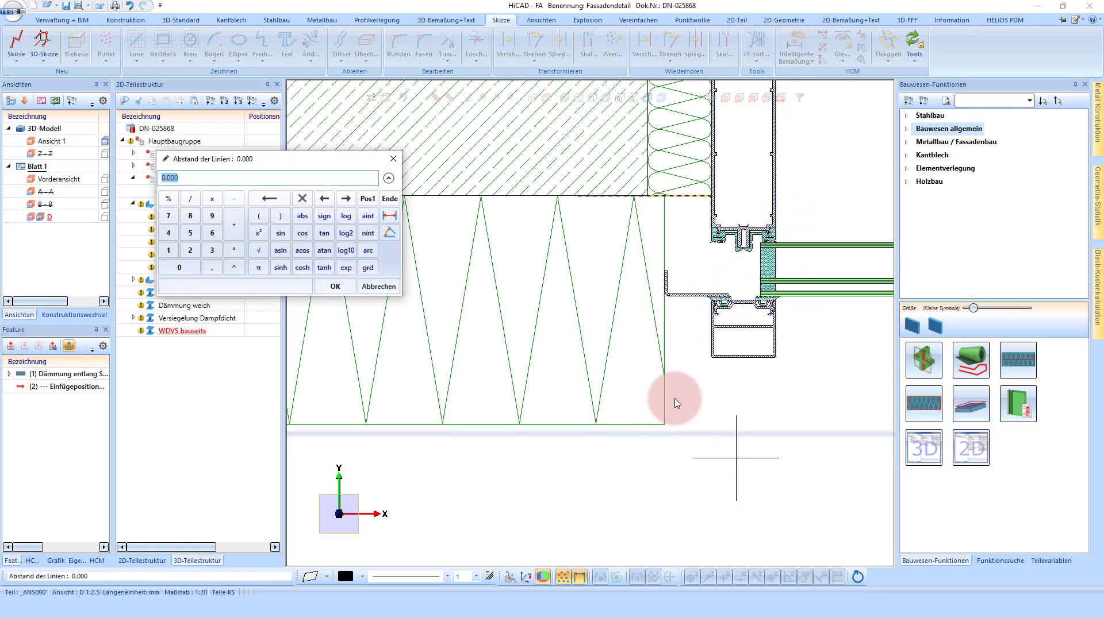
{"action": "left_click", "coordinate": [677, 403]}
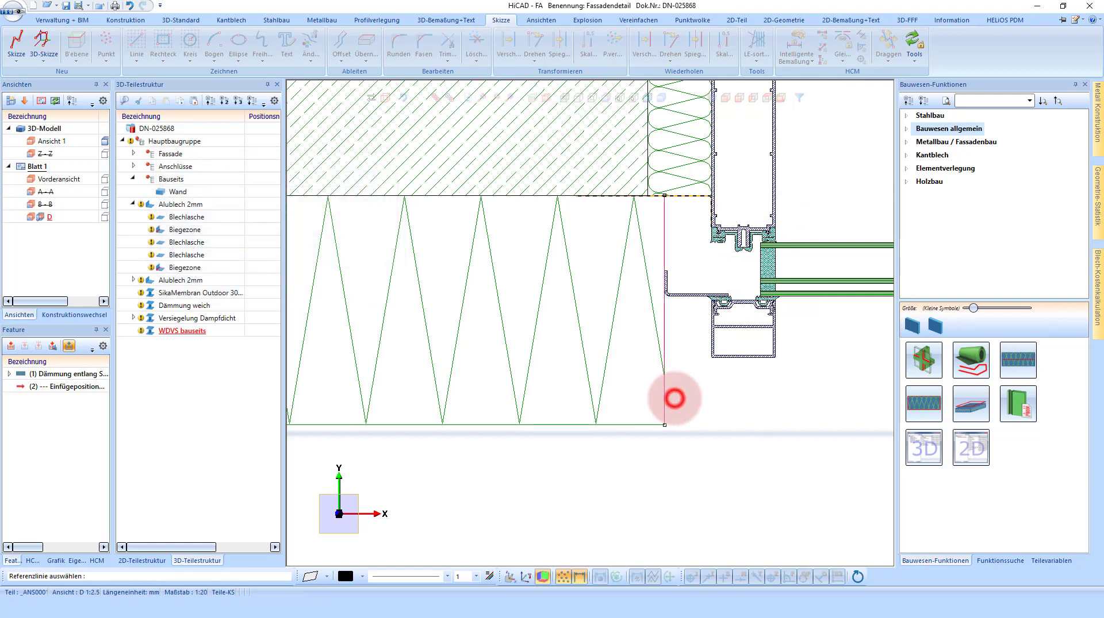
{"action": "left_click", "coordinate": [659, 435]}
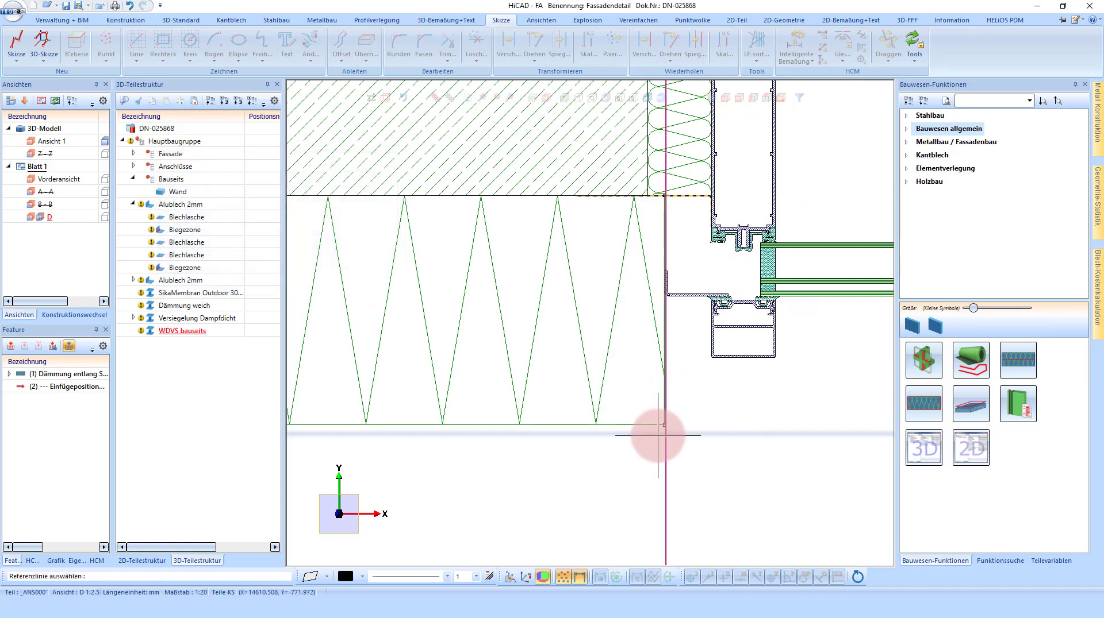
{"action": "right_click", "coordinate": [639, 465]}
{"action": "left_click", "coordinate": [684, 572]}
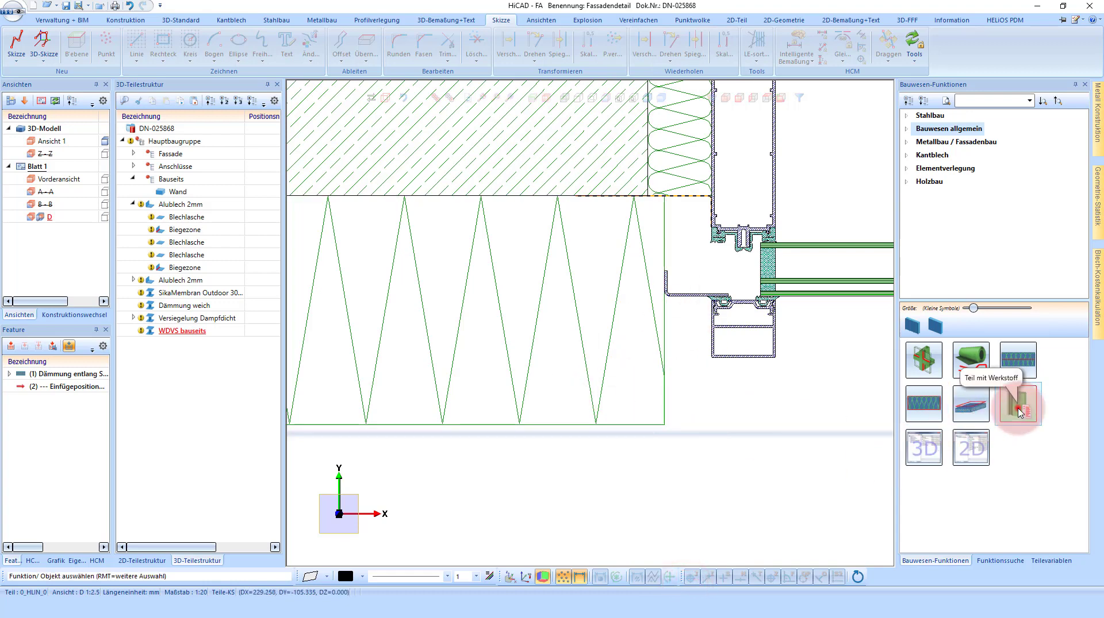
Add a Verputz plaster strip along the insulation's right side edge.
{"action": "left_click", "coordinate": [1019, 413]}
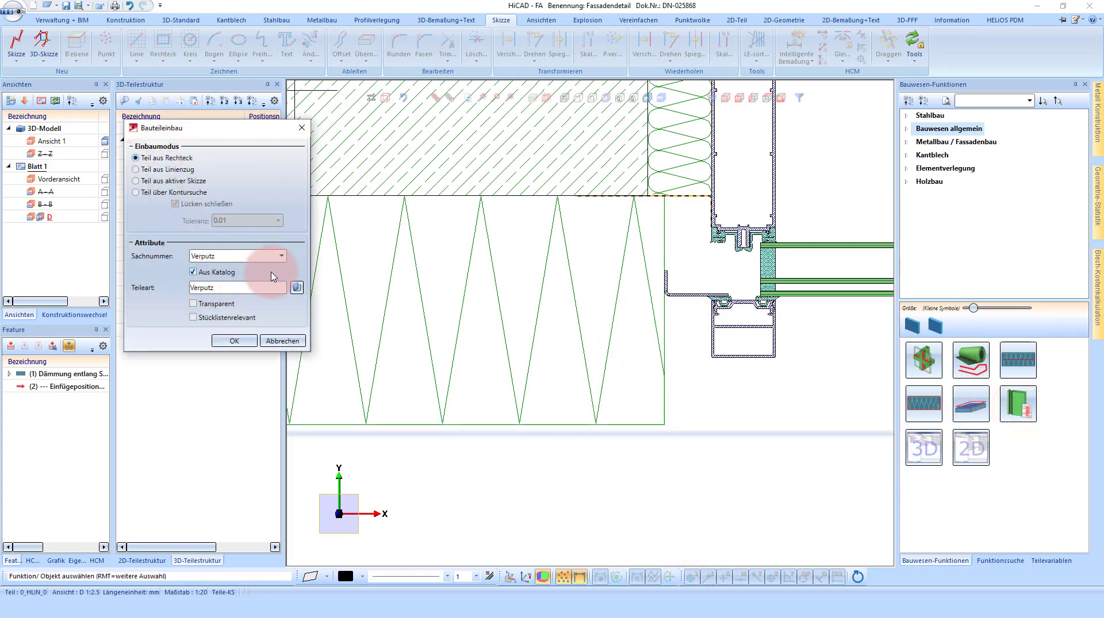
{"action": "left_click", "coordinate": [217, 344]}
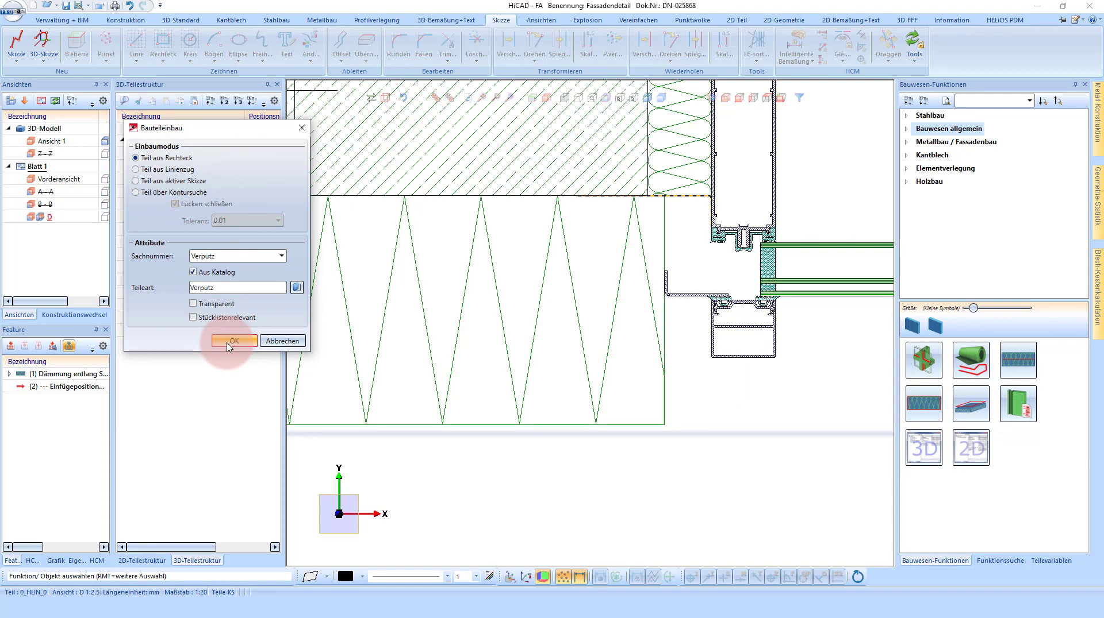
{"action": "scroll", "coordinate": [655, 440], "scroll_direction": "up", "scroll_amount": 3}
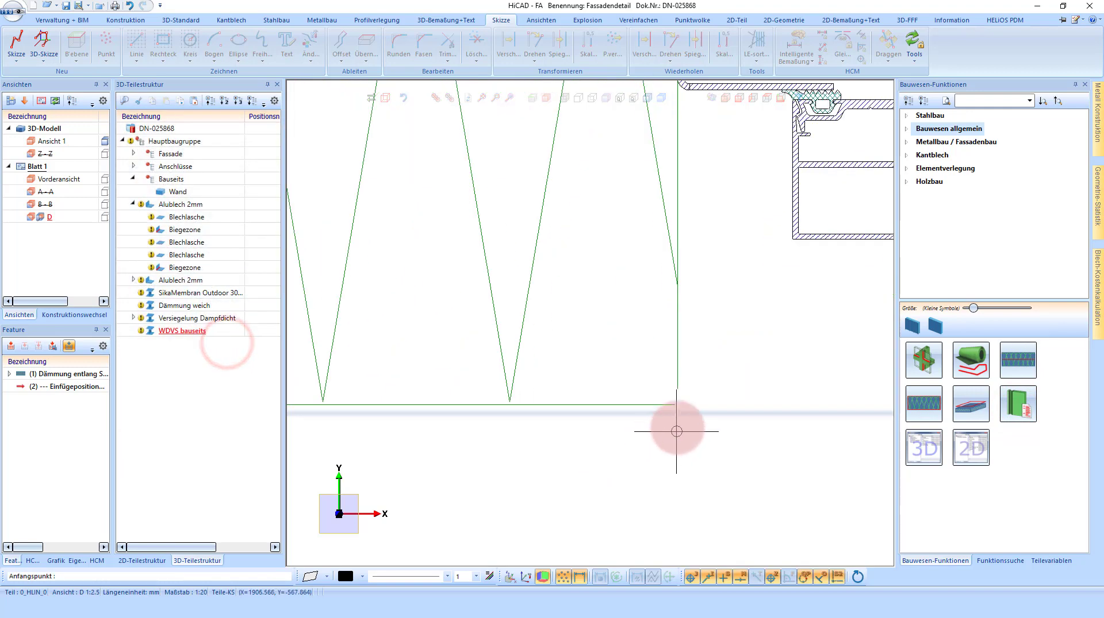
{"action": "left_click", "coordinate": [678, 403]}
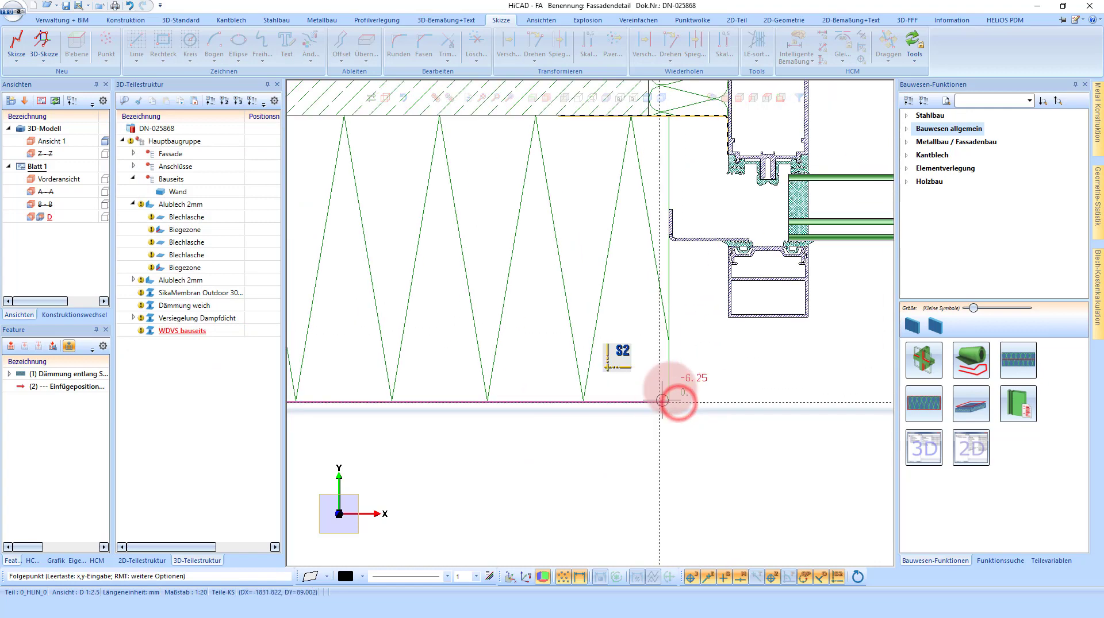
{"action": "scroll", "coordinate": [667, 276], "scroll_direction": "up", "scroll_amount": 5}
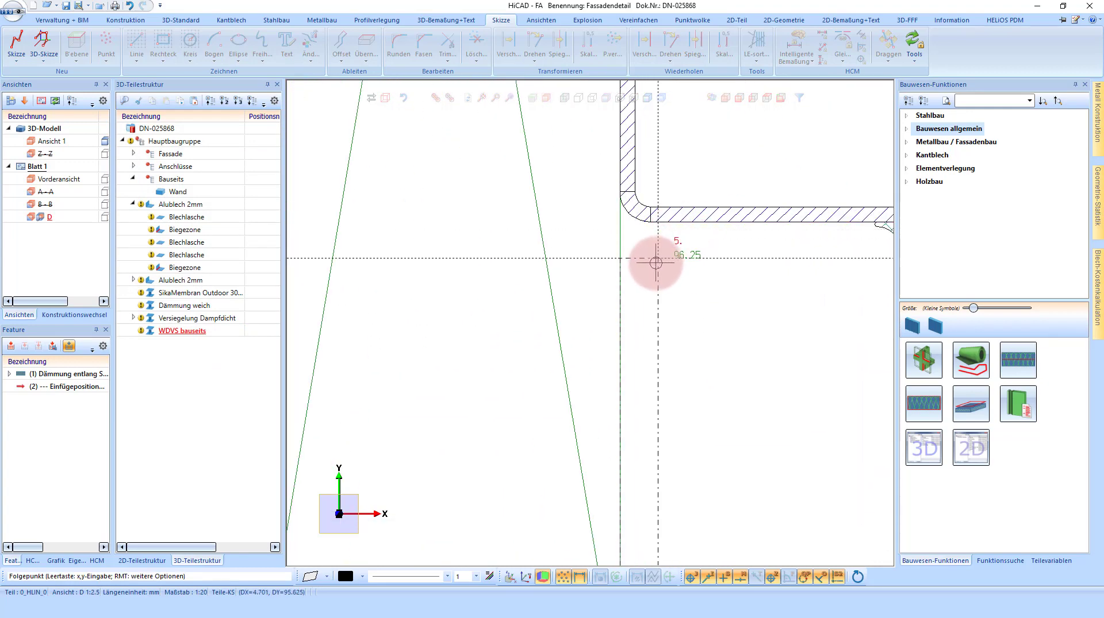
{"action": "left_click", "coordinate": [655, 264]}
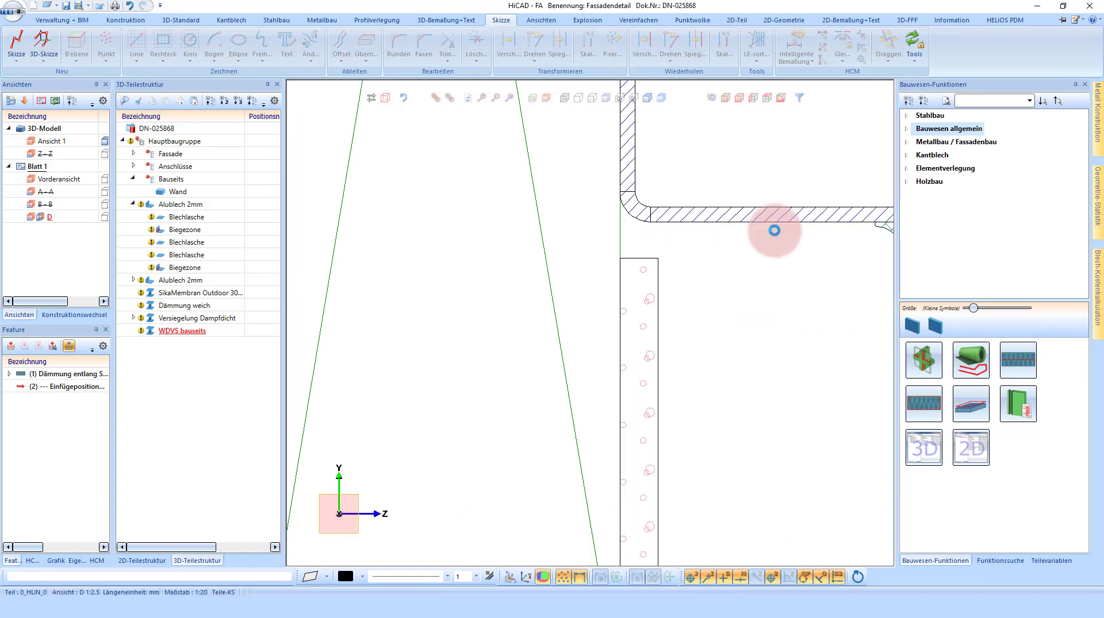
{"action": "scroll", "coordinate": [718, 193], "scroll_direction": "down", "scroll_amount": 1}
{"action": "scroll", "coordinate": [718, 193], "scroll_direction": "down", "scroll_amount": 2}
{"action": "scroll", "coordinate": [748, 242], "scroll_direction": "up", "scroll_amount": 2}
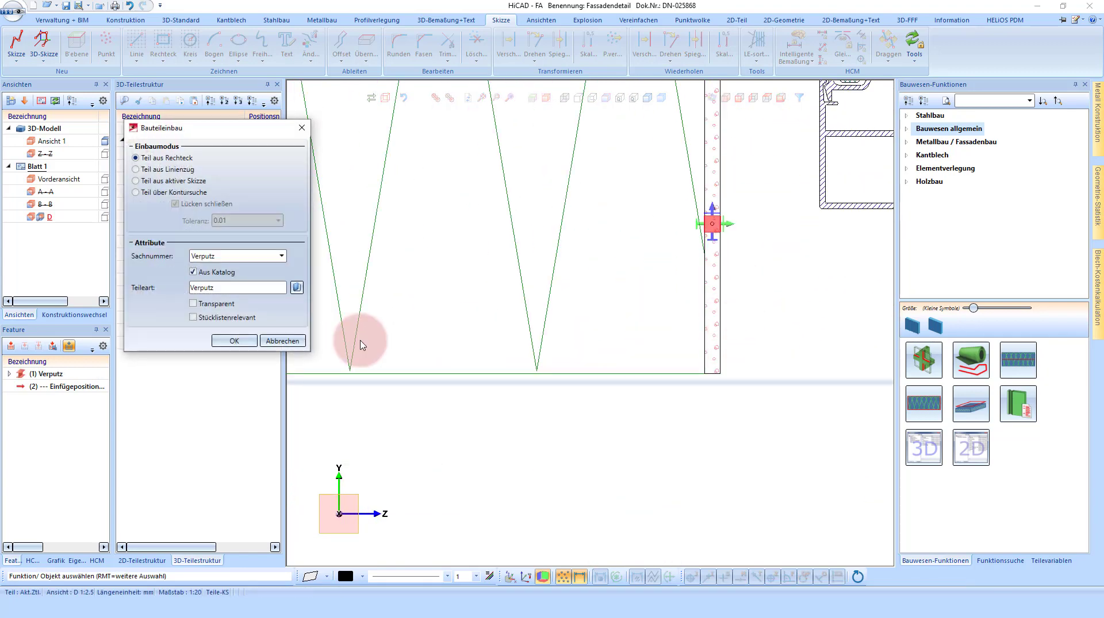
Add a second Verputz plaster strip along the insulation's underside.
{"action": "left_click", "coordinate": [255, 342]}
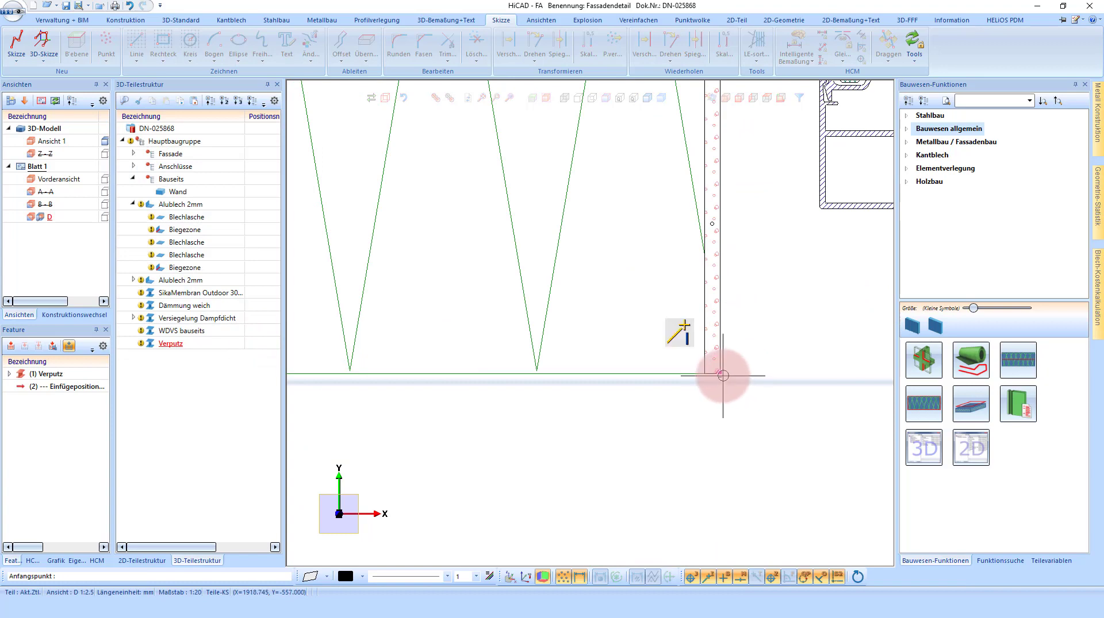
{"action": "left_click", "coordinate": [723, 376]}
{"action": "scroll", "coordinate": [793, 394], "scroll_direction": "down", "scroll_amount": 2}
{"action": "scroll", "coordinate": [493, 411], "scroll_direction": "down", "scroll_amount": 1}
{"action": "scroll", "coordinate": [465, 383], "scroll_direction": "up", "scroll_amount": 4}
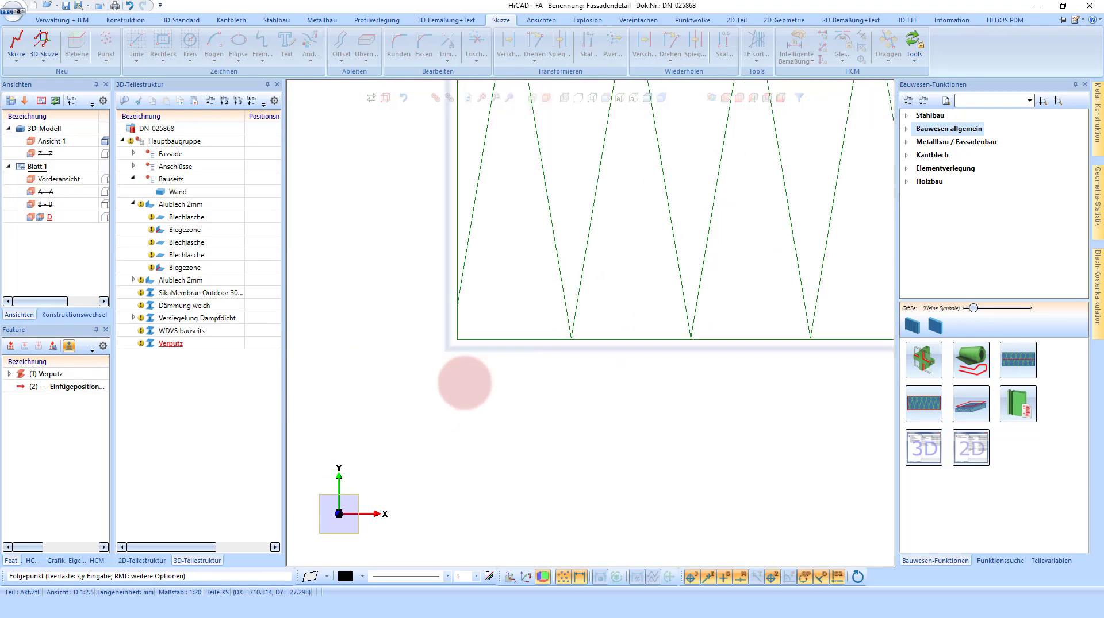
{"action": "scroll", "coordinate": [464, 383], "scroll_direction": "up", "scroll_amount": 2}
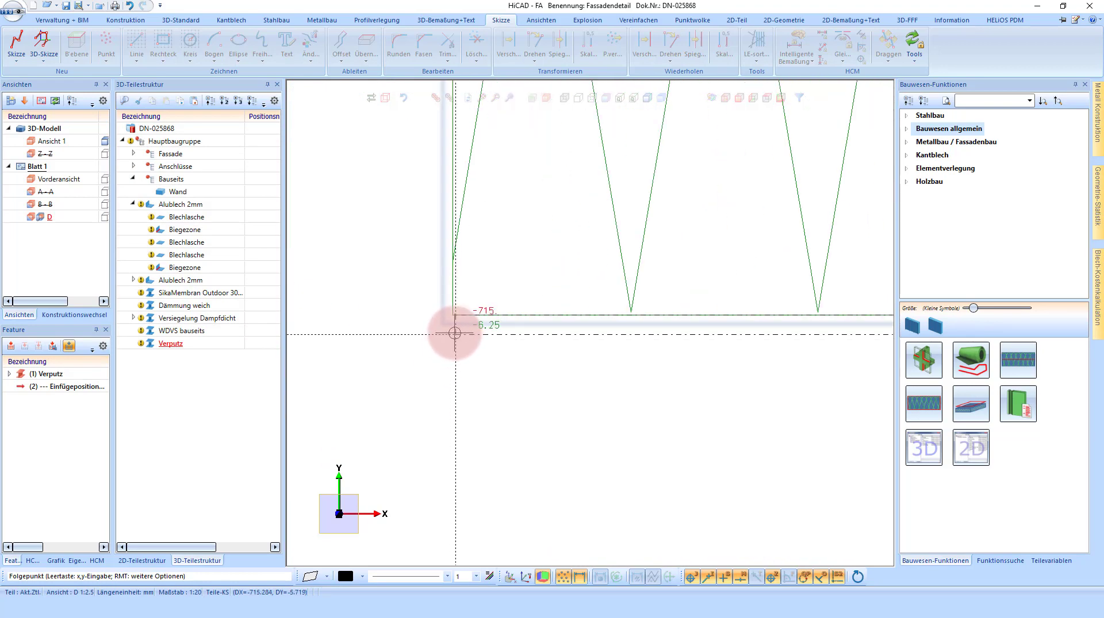
{"action": "left_click", "coordinate": [452, 332]}
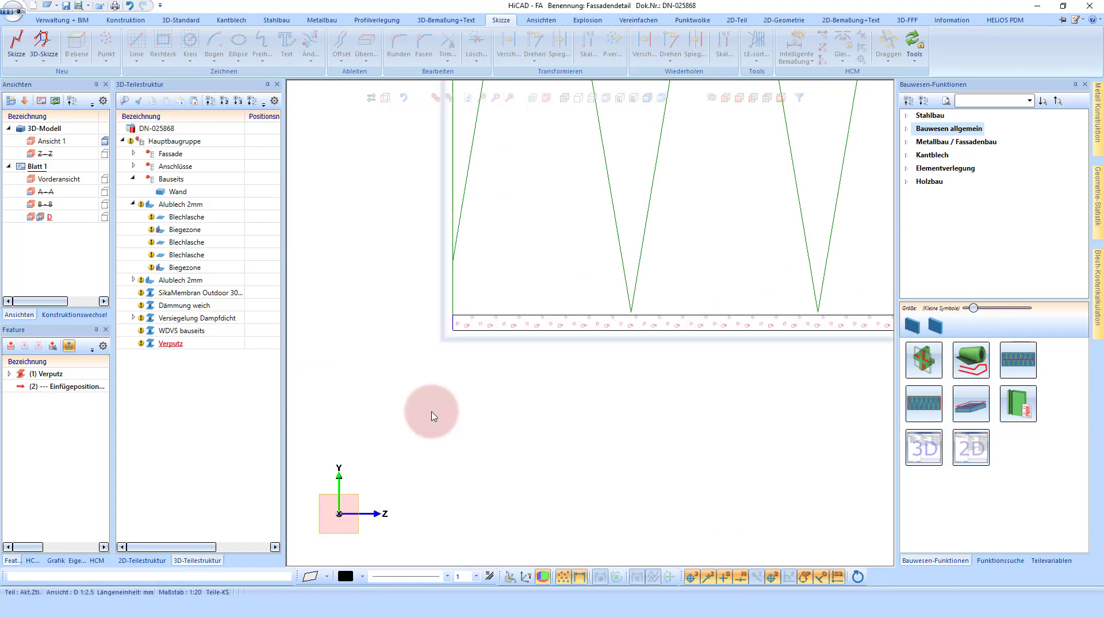
{"action": "scroll", "coordinate": [492, 387], "scroll_direction": "down", "scroll_amount": 2}
{"action": "scroll", "coordinate": [529, 370], "scroll_direction": "down", "scroll_amount": 2}
Add a vertical auxiliary construction line beside the frame profile.
{"action": "scroll", "coordinate": [681, 282], "scroll_direction": "up", "scroll_amount": 3}
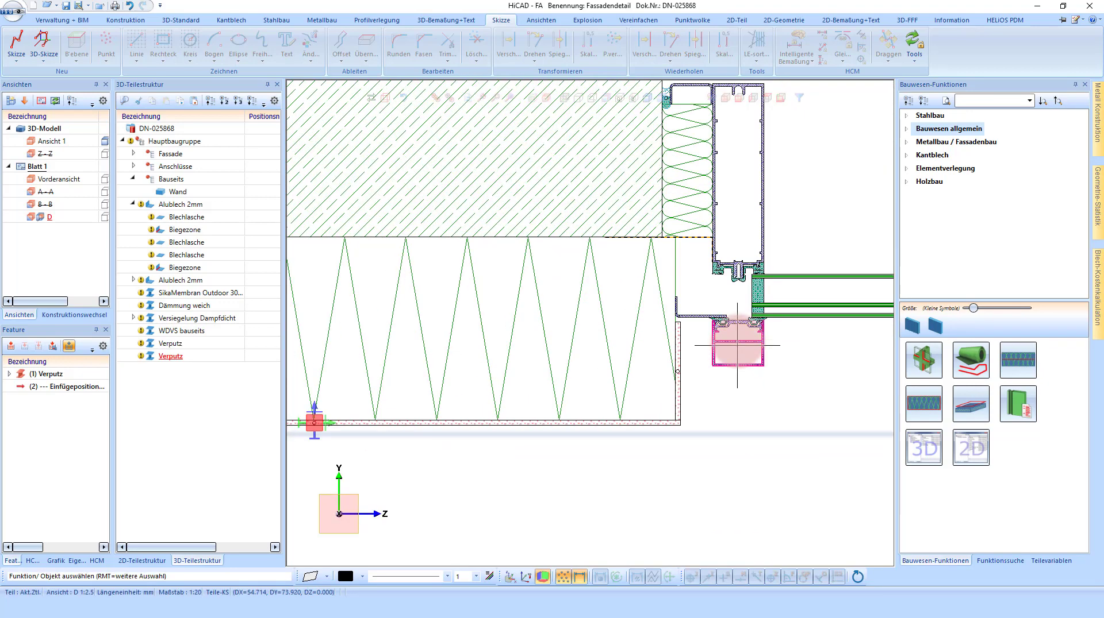
{"action": "scroll", "coordinate": [680, 282], "scroll_direction": "up", "scroll_amount": 2}
{"action": "scroll", "coordinate": [680, 282], "scroll_direction": "down", "scroll_amount": 1}
{"action": "scroll", "coordinate": [530, 345], "scroll_direction": "down", "scroll_amount": 2}
{"action": "scroll", "coordinate": [530, 345], "scroll_direction": "down", "scroll_amount": 1}
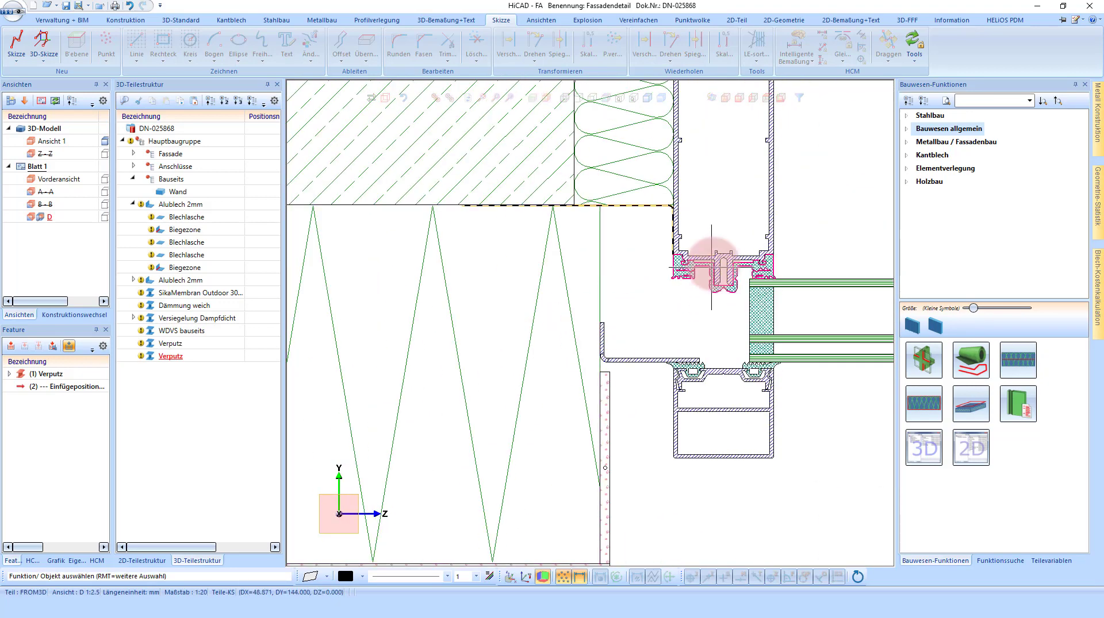
{"action": "scroll", "coordinate": [615, 368], "scroll_direction": "down", "scroll_amount": 1}
{"action": "scroll", "coordinate": [657, 337], "scroll_direction": "up", "scroll_amount": 2}
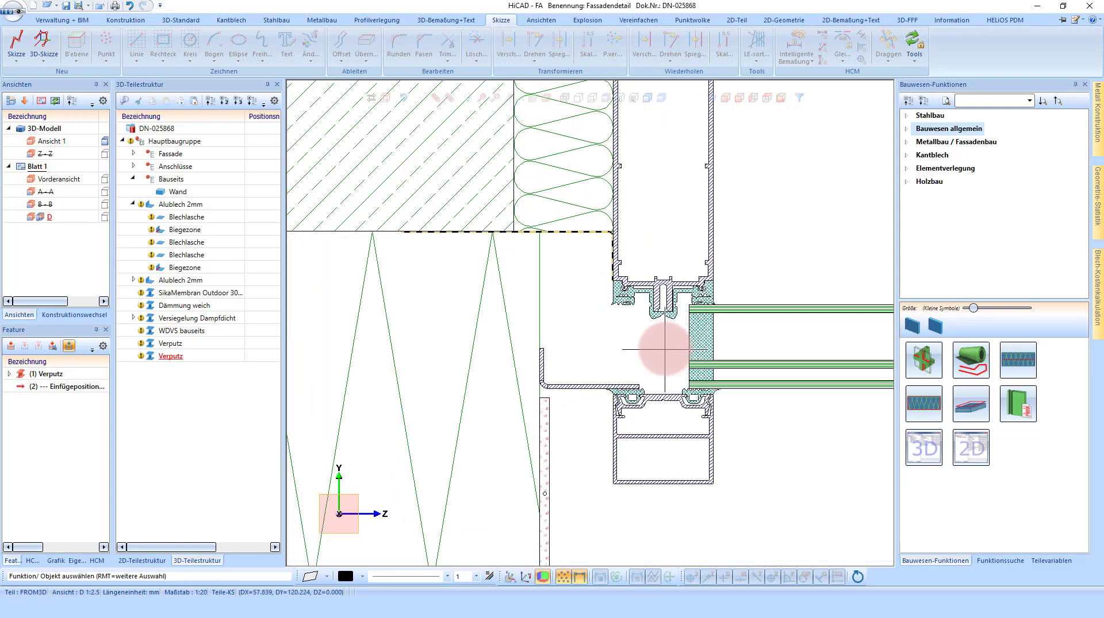
{"action": "scroll", "coordinate": [607, 300], "scroll_direction": "up", "scroll_amount": 2}
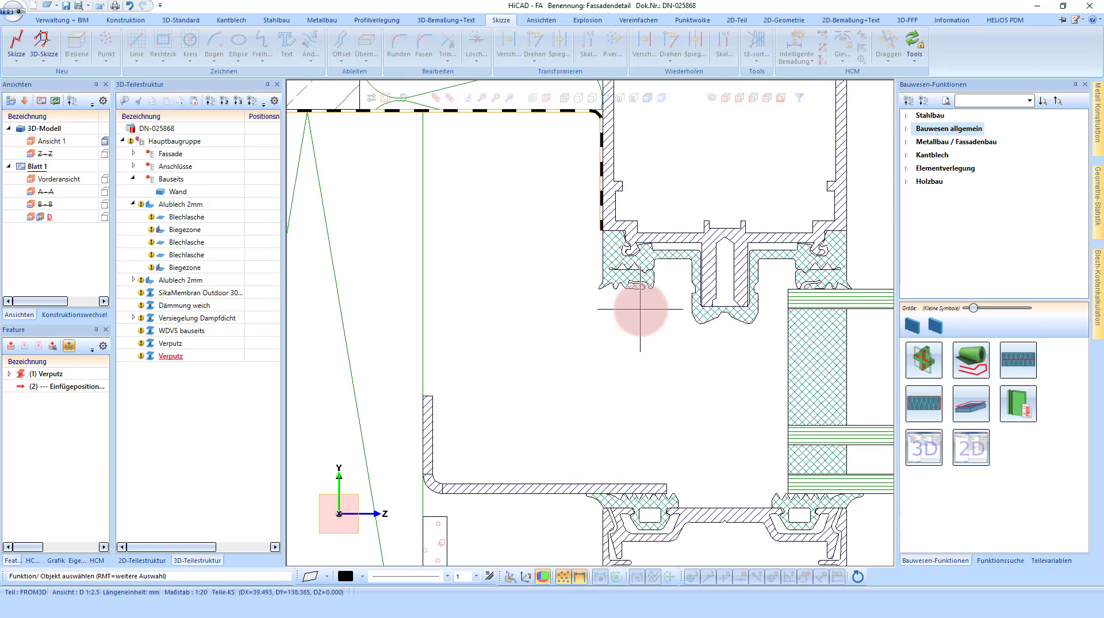
{"action": "right_click", "coordinate": [639, 360]}
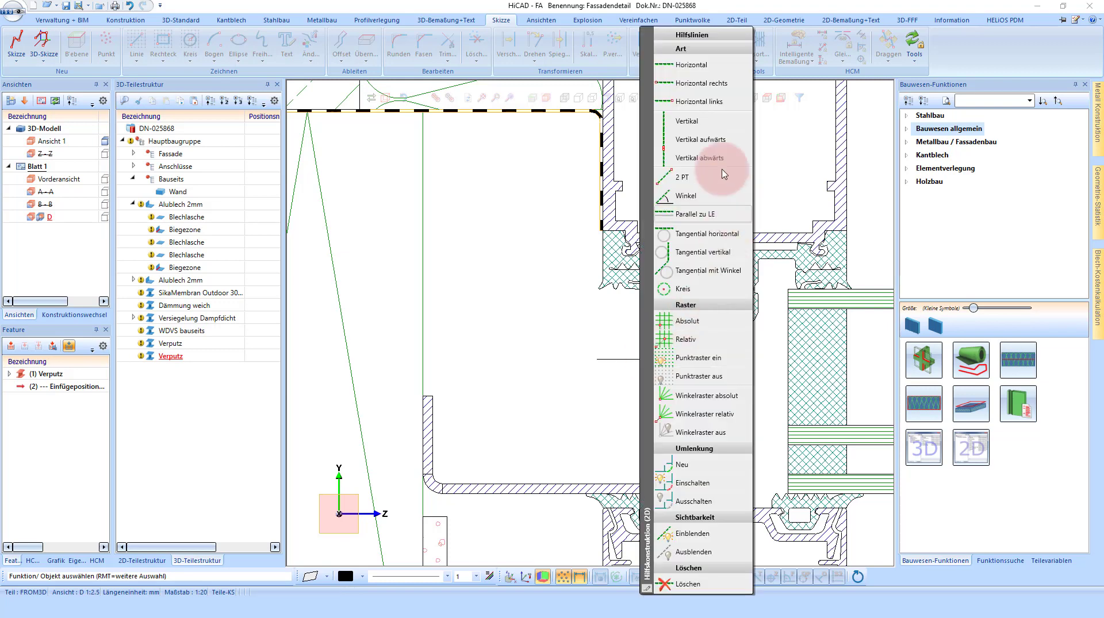
{"action": "left_click", "coordinate": [688, 119]}
Add a horizontal guide line through the snap point on the frame profile.
{"action": "scroll", "coordinate": [674, 475], "scroll_direction": "up", "scroll_amount": 1}
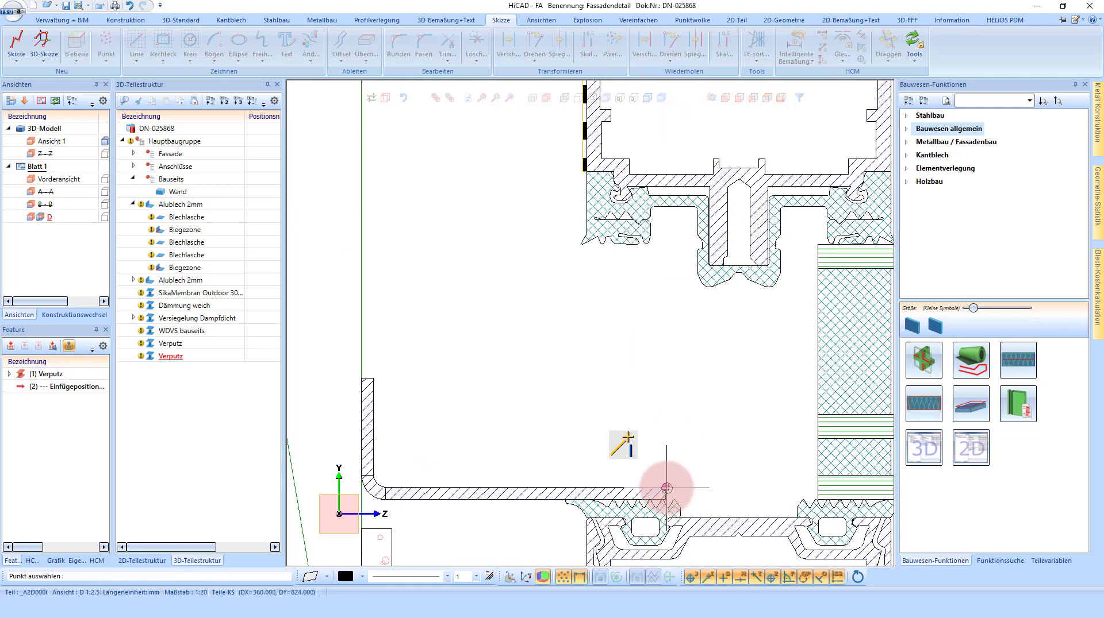
{"action": "scroll", "coordinate": [568, 384], "scroll_direction": "down", "scroll_amount": 1}
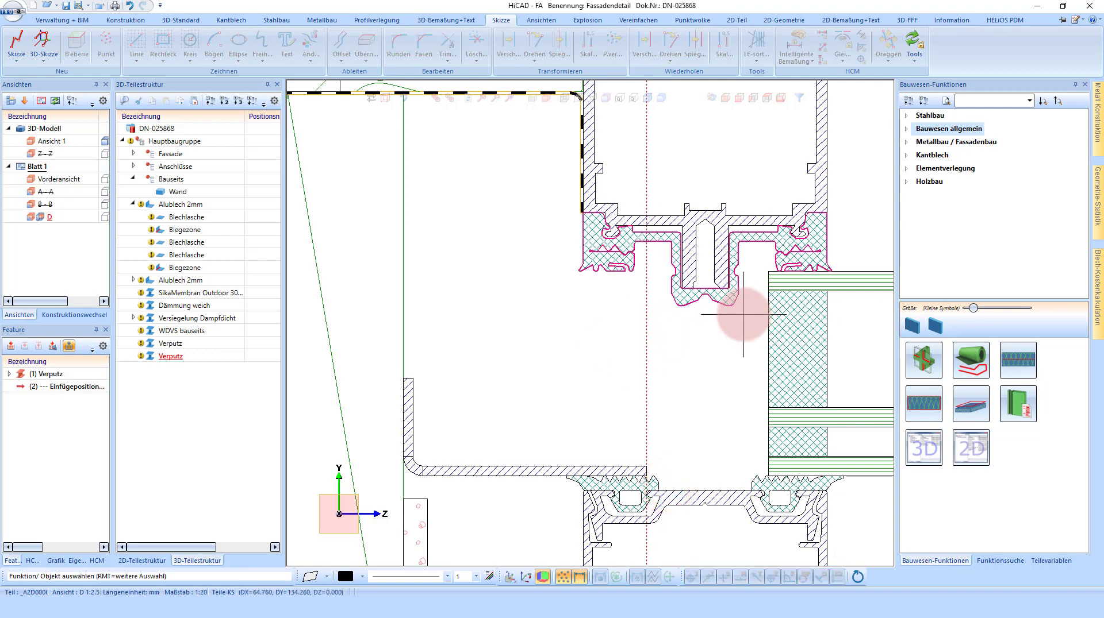
{"action": "right_click", "coordinate": [784, 285]}
{"action": "left_click", "coordinate": [834, 79]}
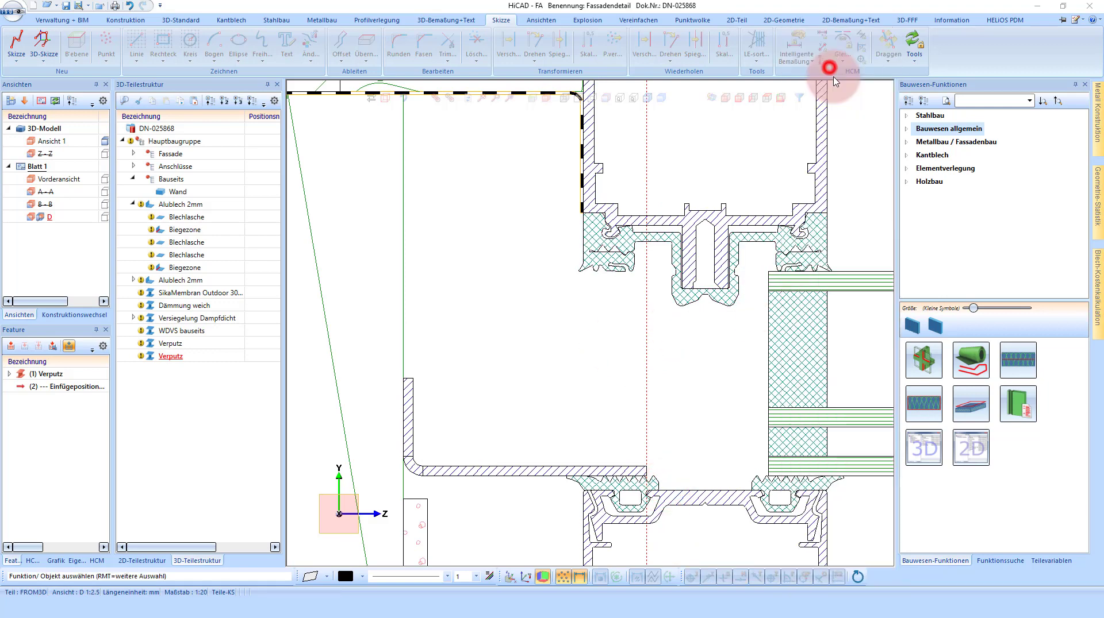
{"action": "left_click", "coordinate": [769, 271]}
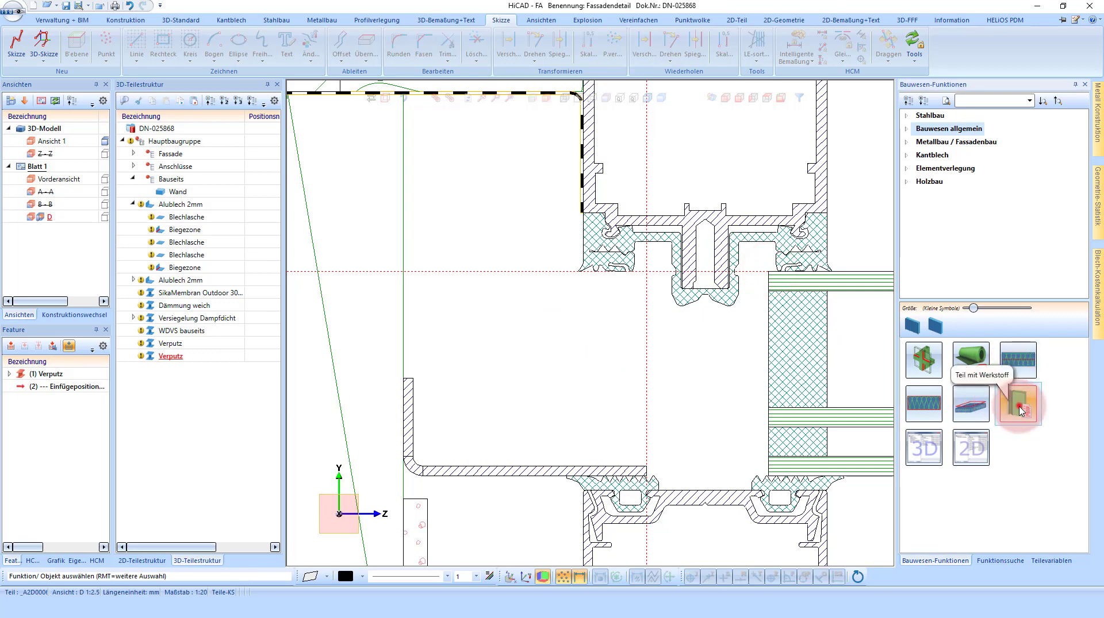
Draw a 12.5 by 40 Kunststoffe plastic block against the frame profile.
{"action": "left_click", "coordinate": [1020, 410]}
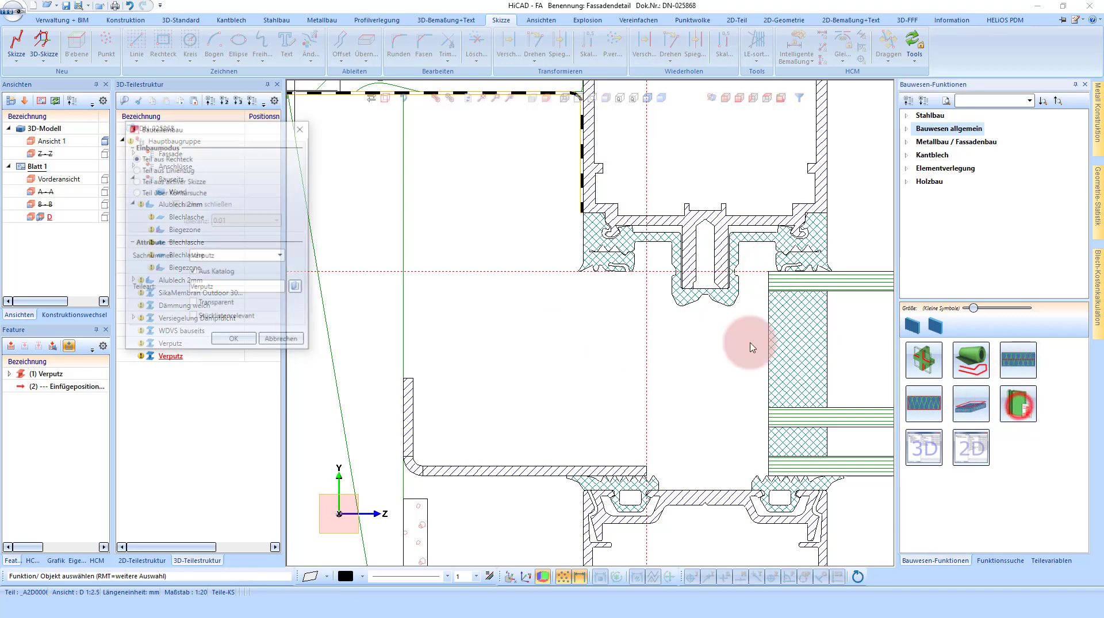
{"action": "left_click", "coordinate": [297, 288]}
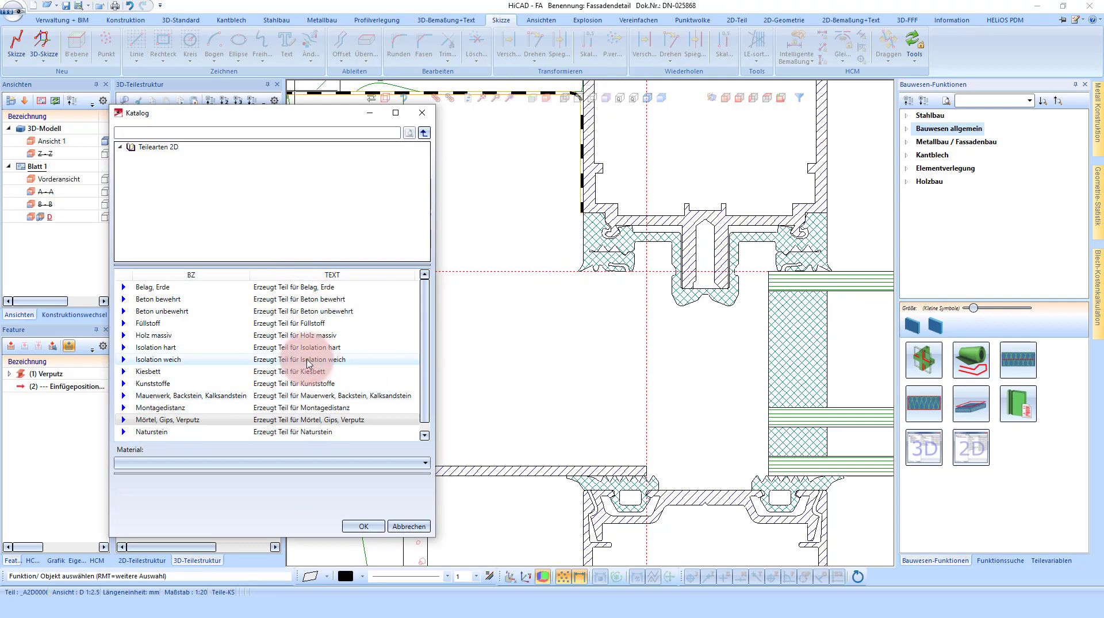
{"action": "left_click", "coordinate": [311, 384]}
{"action": "left_click", "coordinate": [370, 527]}
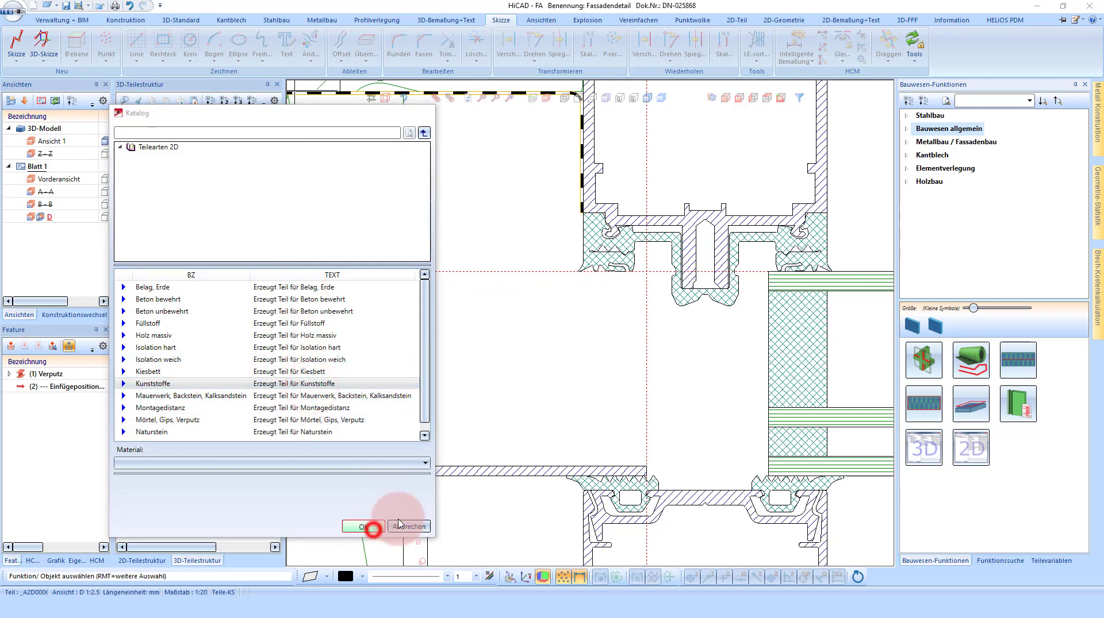
{"action": "left_click", "coordinate": [241, 338]}
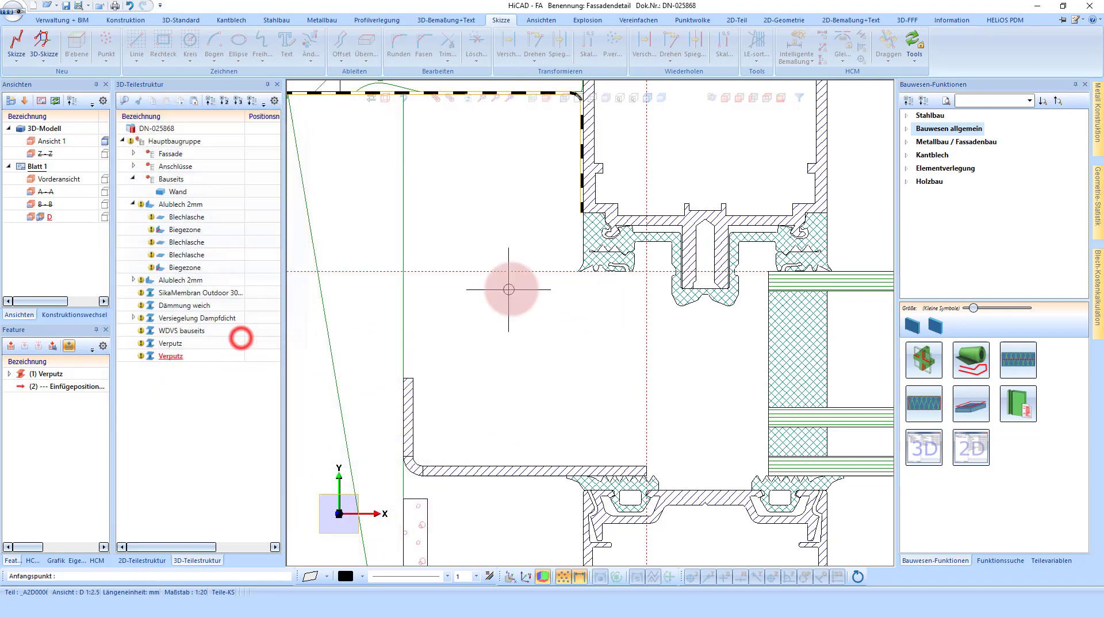
{"action": "left_click", "coordinate": [649, 274]}
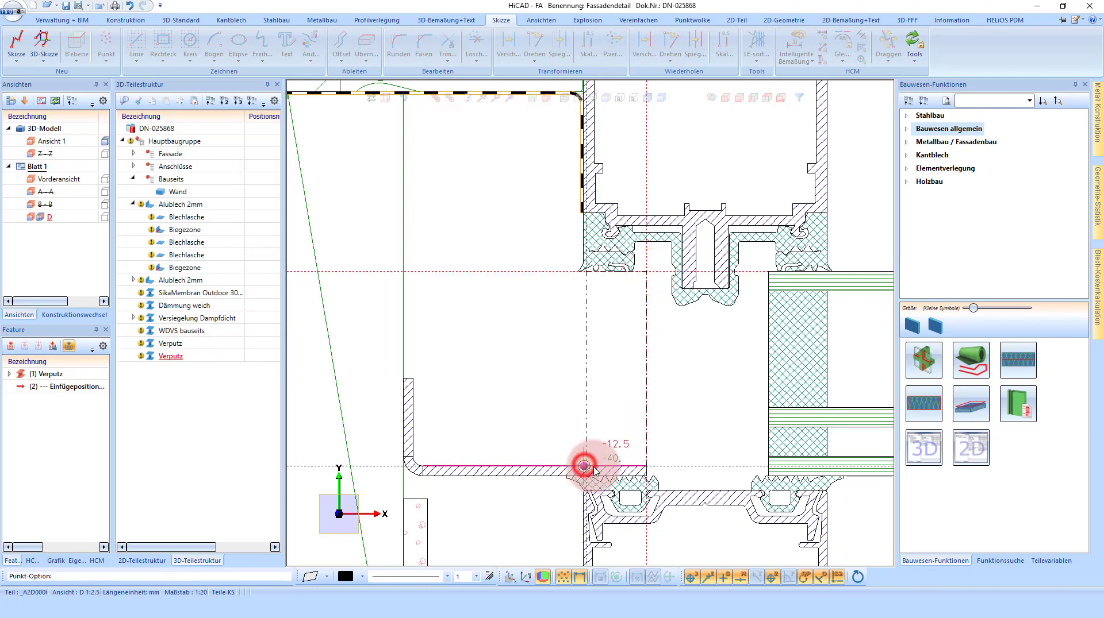
{"action": "left_click", "coordinate": [584, 466]}
{"action": "scroll", "coordinate": [562, 292], "scroll_direction": "down", "scroll_amount": 2}
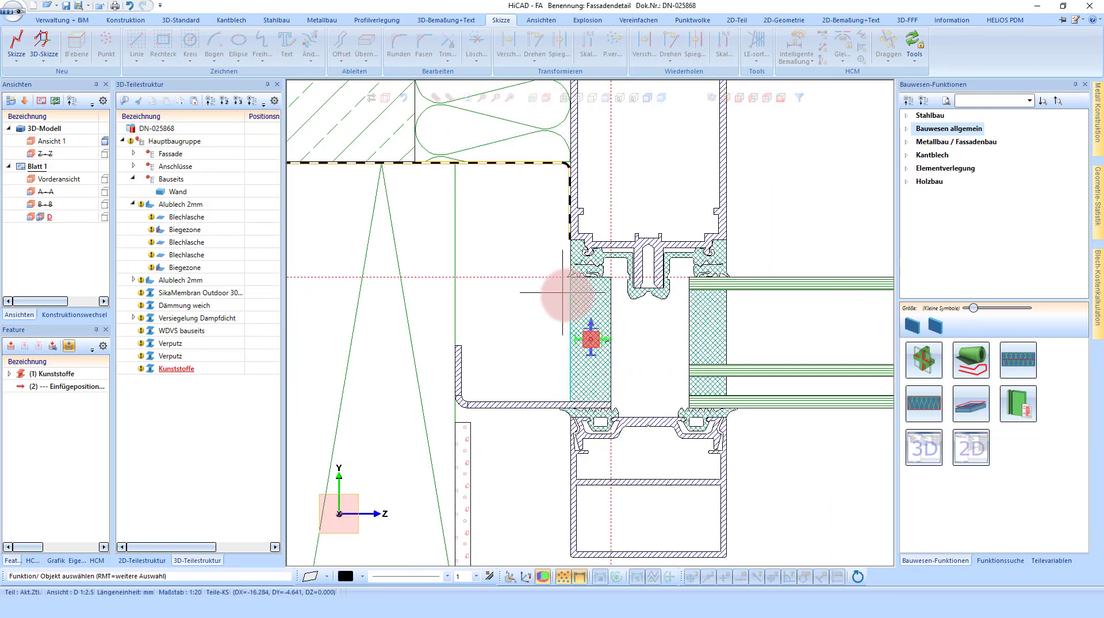
{"action": "scroll", "coordinate": [563, 293], "scroll_direction": "down", "scroll_amount": 3}
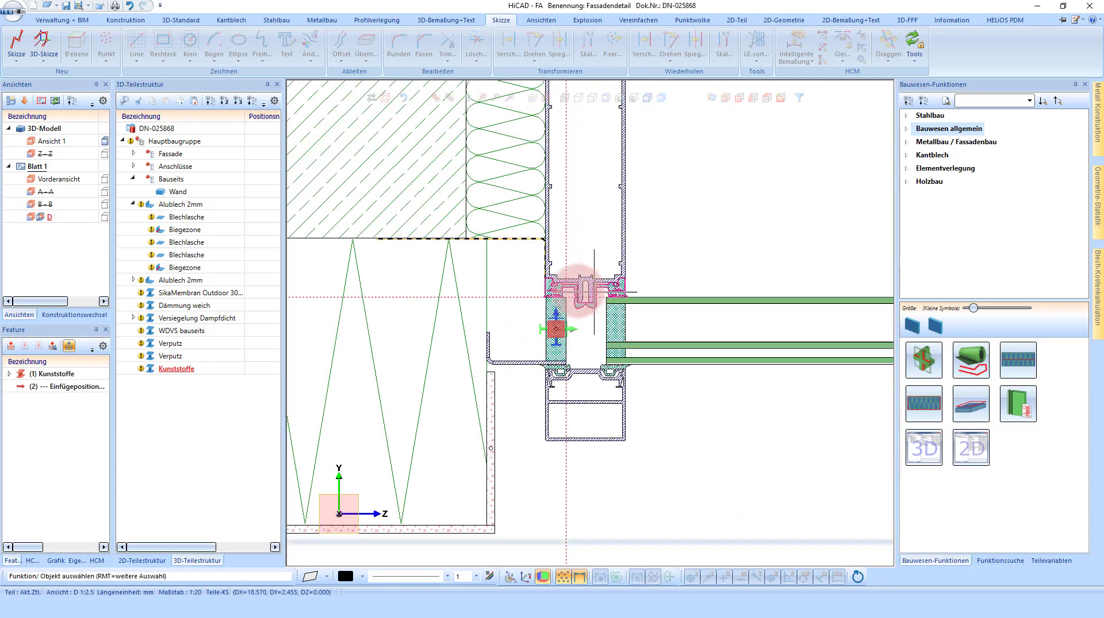
{"action": "right_click", "coordinate": [569, 311]}
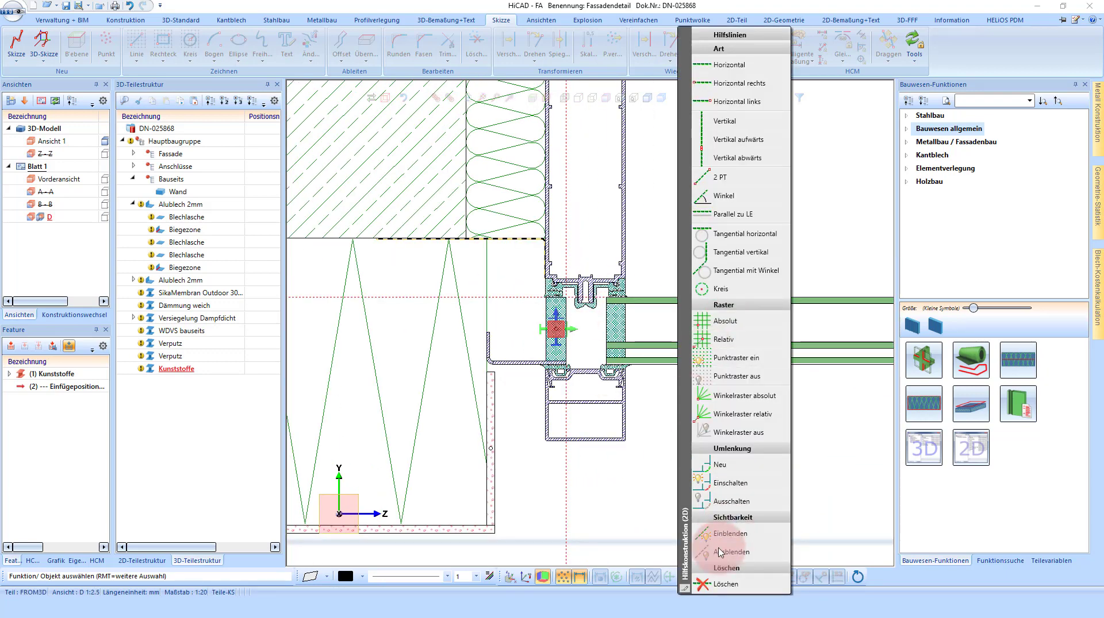
Delete the red auxiliary construction lines from detail view D.
{"action": "left_click", "coordinate": [739, 583]}
{"action": "scroll", "coordinate": [704, 337], "scroll_direction": "down", "scroll_amount": 2}
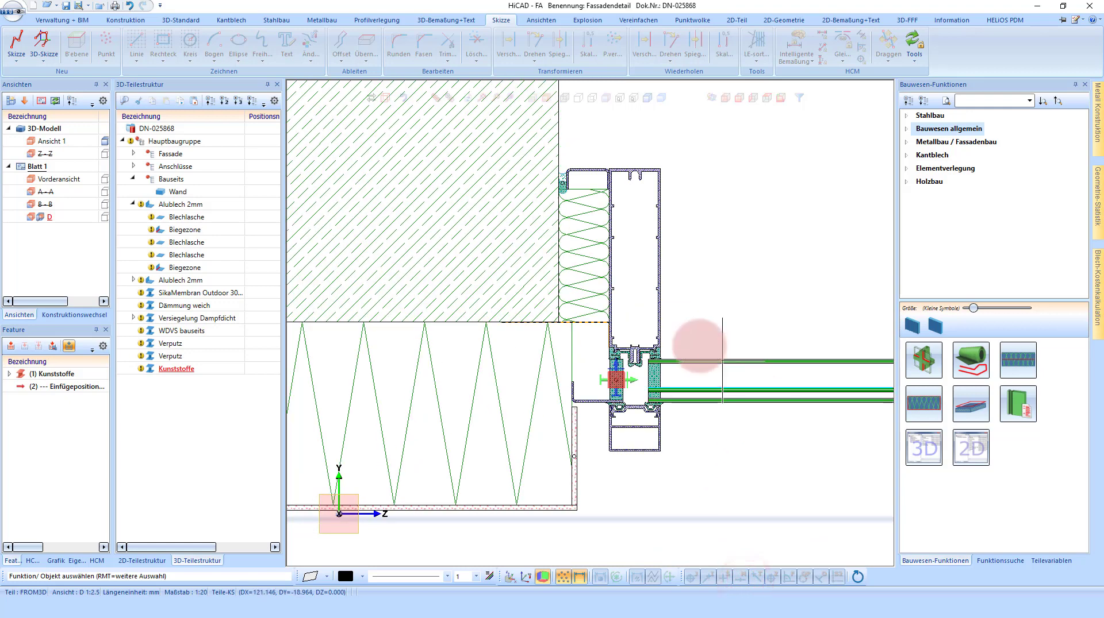
{"action": "scroll", "coordinate": [661, 254], "scroll_direction": "down", "scroll_amount": 1}
{"action": "scroll", "coordinate": [727, 301], "scroll_direction": "up", "scroll_amount": 1}
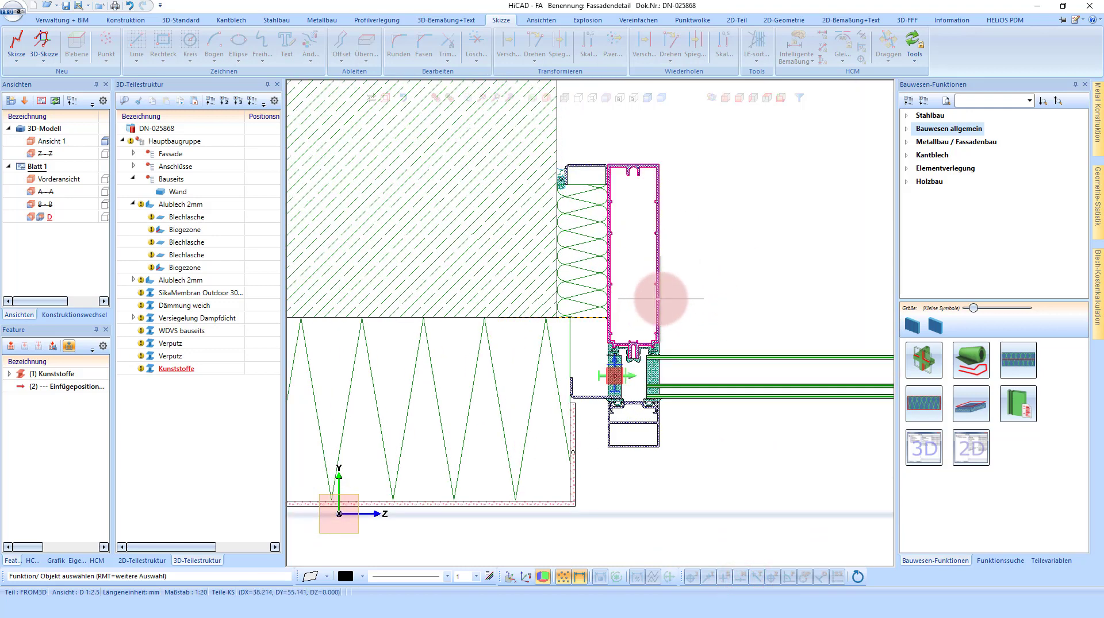
{"action": "scroll", "coordinate": [573, 396], "scroll_direction": "up", "scroll_amount": 2}
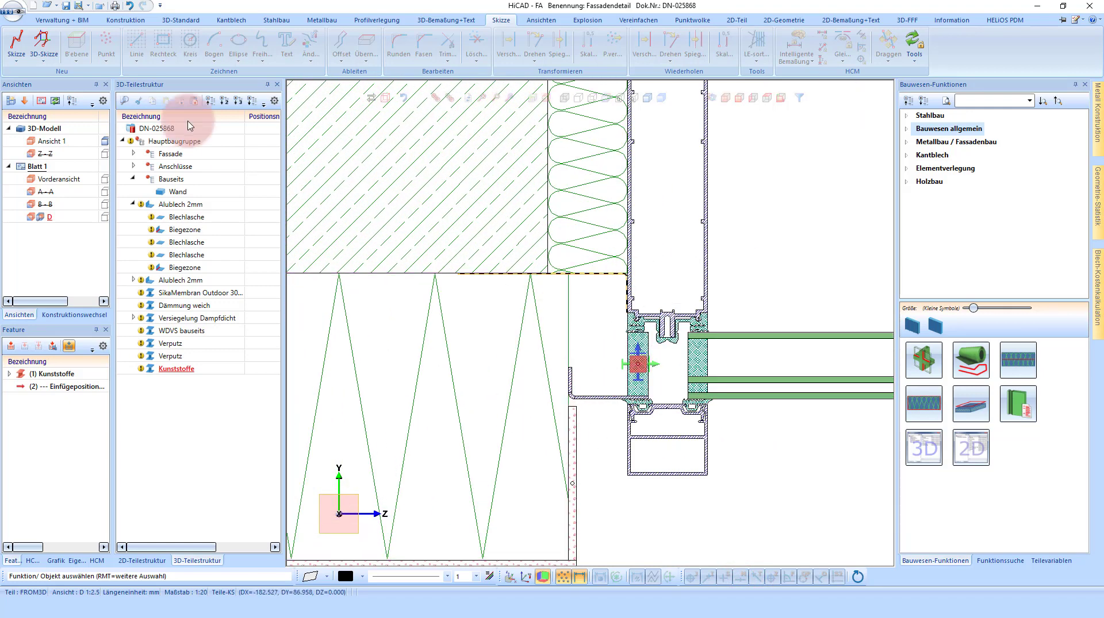
{"action": "scroll", "coordinate": [569, 362], "scroll_direction": "down", "scroll_amount": 2}
{"action": "scroll", "coordinate": [599, 197], "scroll_direction": "up", "scroll_amount": 3}
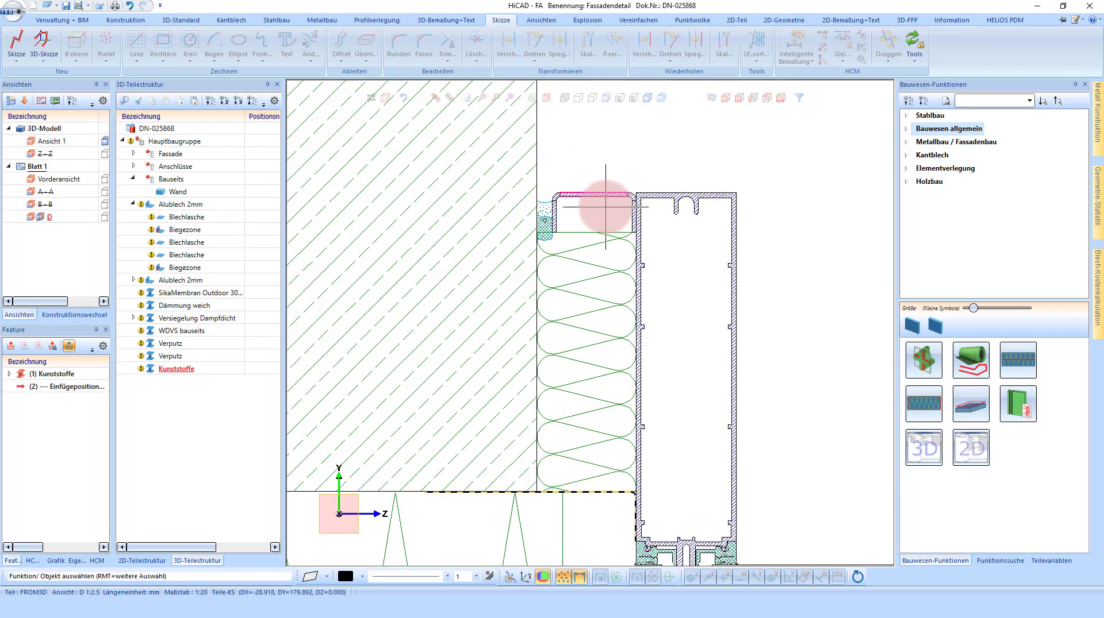
{"action": "scroll", "coordinate": [645, 197], "scroll_direction": "up", "scroll_amount": 1}
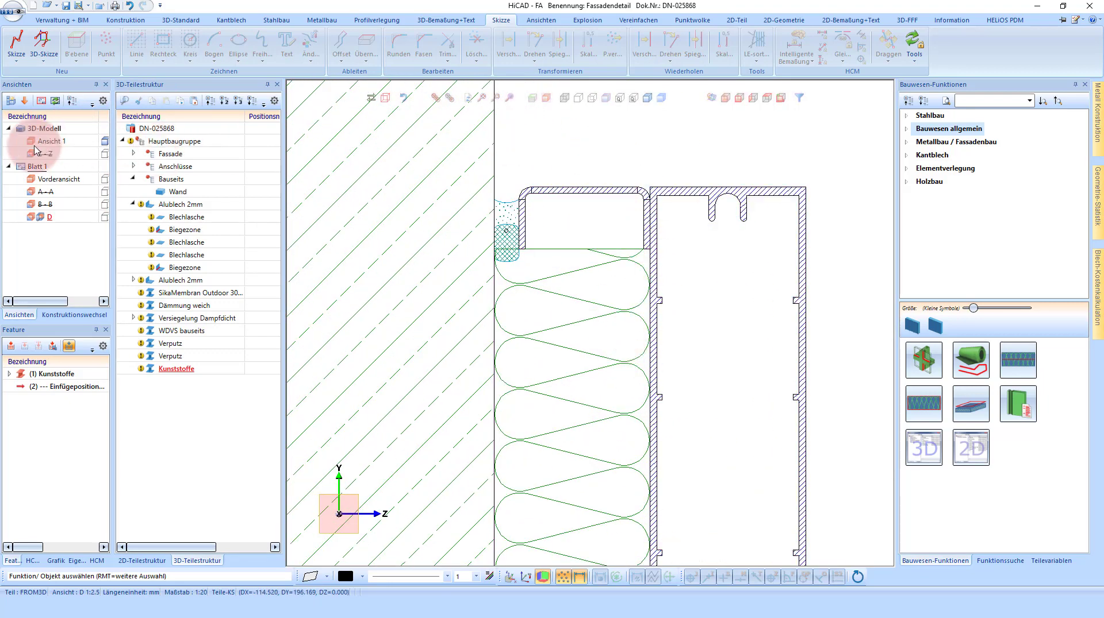
Switch to facade view Ansicht 1 and hide the wall (Wand) with Ausblenden.
{"action": "left_click", "coordinate": [35, 146]}
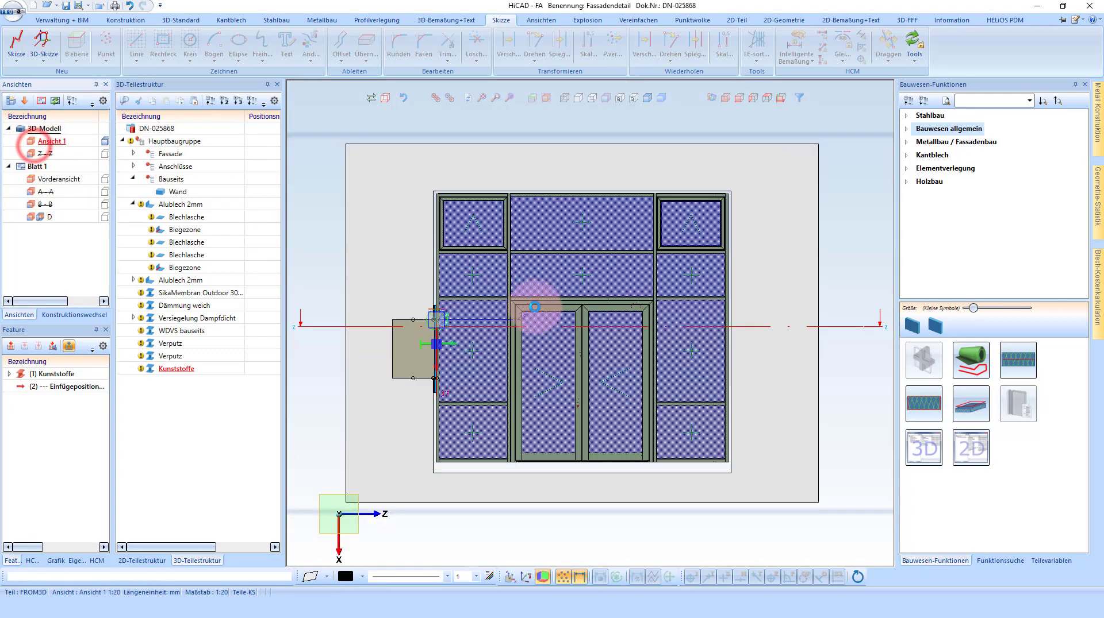
{"action": "scroll", "coordinate": [518, 259], "scroll_direction": "up", "scroll_amount": 3}
{"action": "scroll", "coordinate": [500, 282], "scroll_direction": "up", "scroll_amount": 2}
{"action": "scroll", "coordinate": [527, 248], "scroll_direction": "down", "scroll_amount": 1}
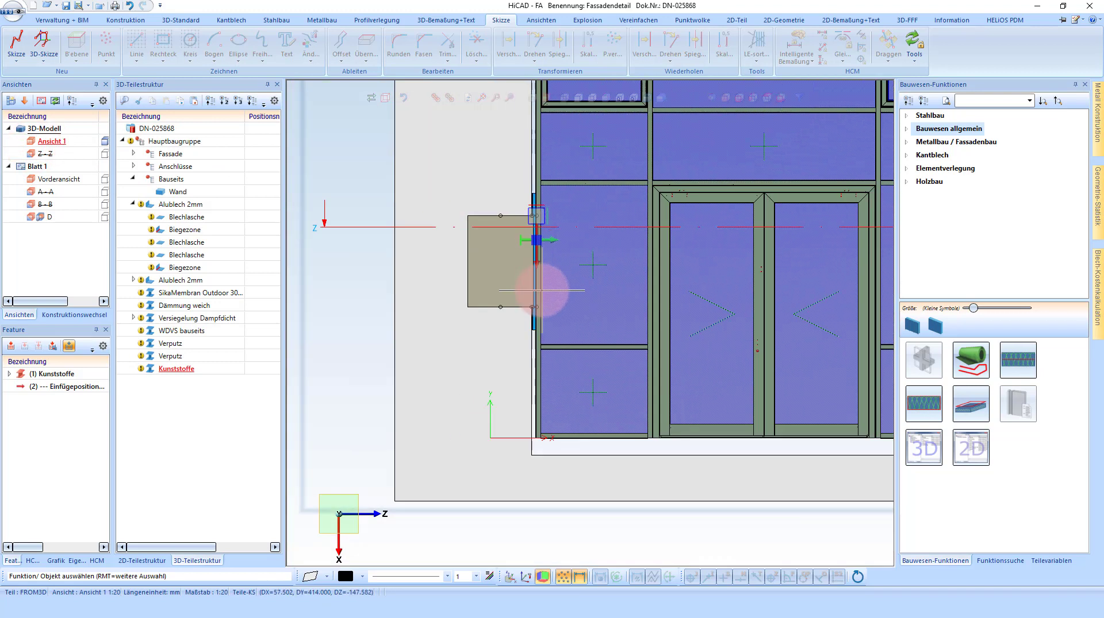
{"action": "scroll", "coordinate": [523, 279], "scroll_direction": "down", "scroll_amount": 1}
{"action": "scroll", "coordinate": [522, 288], "scroll_direction": "down", "scroll_amount": 1}
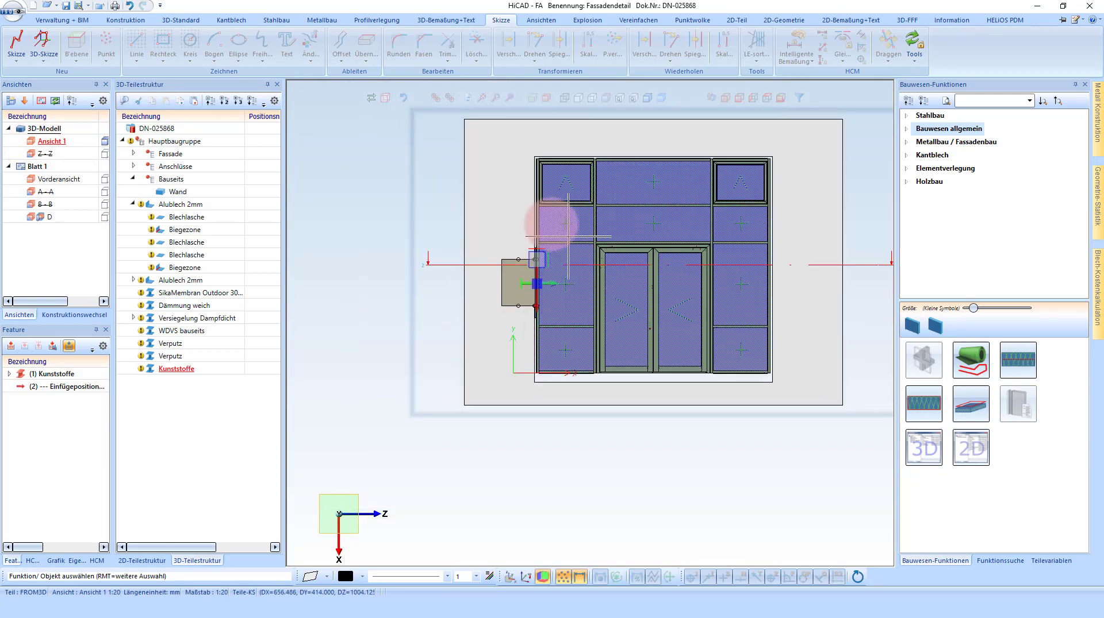
{"action": "right_click", "coordinate": [513, 210]}
{"action": "left_click", "coordinate": [558, 174]}
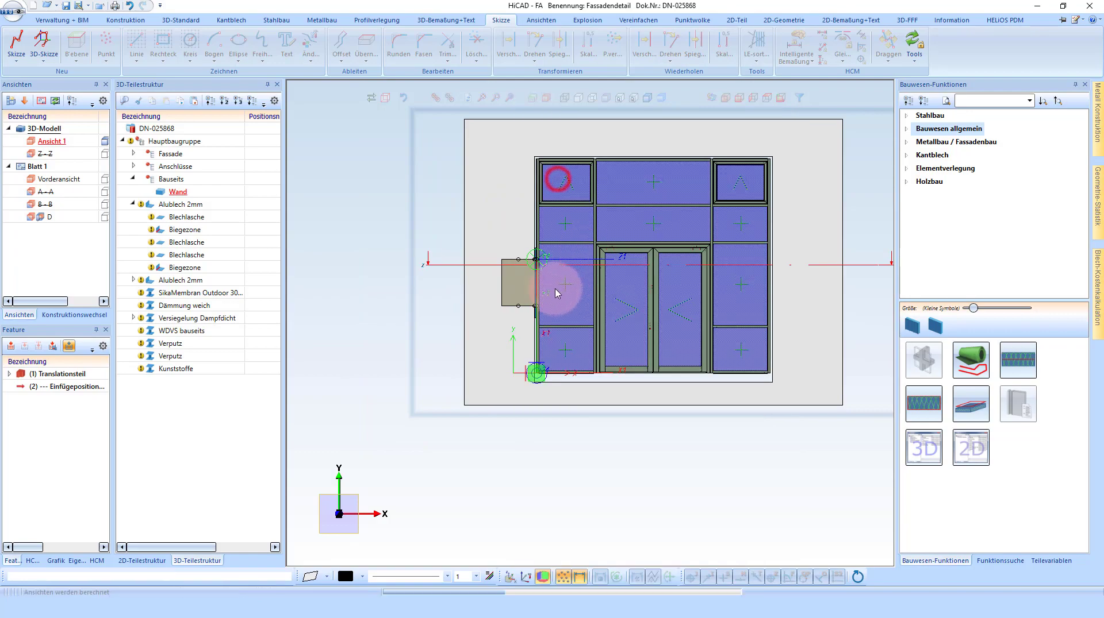
Orbit to a 3D view and select the blue sheet-metal flashing profile for editing.
{"action": "scroll", "coordinate": [552, 276], "scroll_direction": "up", "scroll_amount": 2}
{"action": "scroll", "coordinate": [518, 247], "scroll_direction": "up", "scroll_amount": 2}
{"action": "mouse_move", "coordinate": [513, 256]}
{"action": "middle_mouse_down"}
{"action": "mouse_move", "coordinate": [677, 278]}
{"action": "mouse_move", "coordinate": [567, 279]}
{"action": "middle_mouse_up"}
{"action": "scroll", "coordinate": [566, 279], "scroll_direction": "down", "scroll_amount": 3}
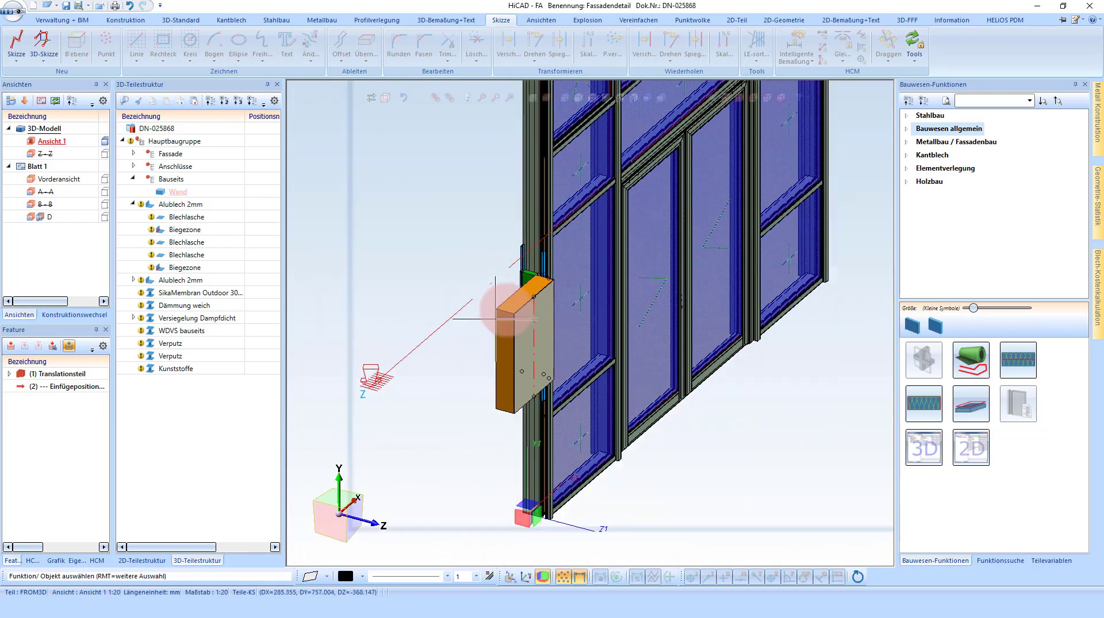
{"action": "scroll", "coordinate": [529, 246], "scroll_direction": "up", "scroll_amount": 4}
{"action": "scroll", "coordinate": [487, 274], "scroll_direction": "up", "scroll_amount": 3}
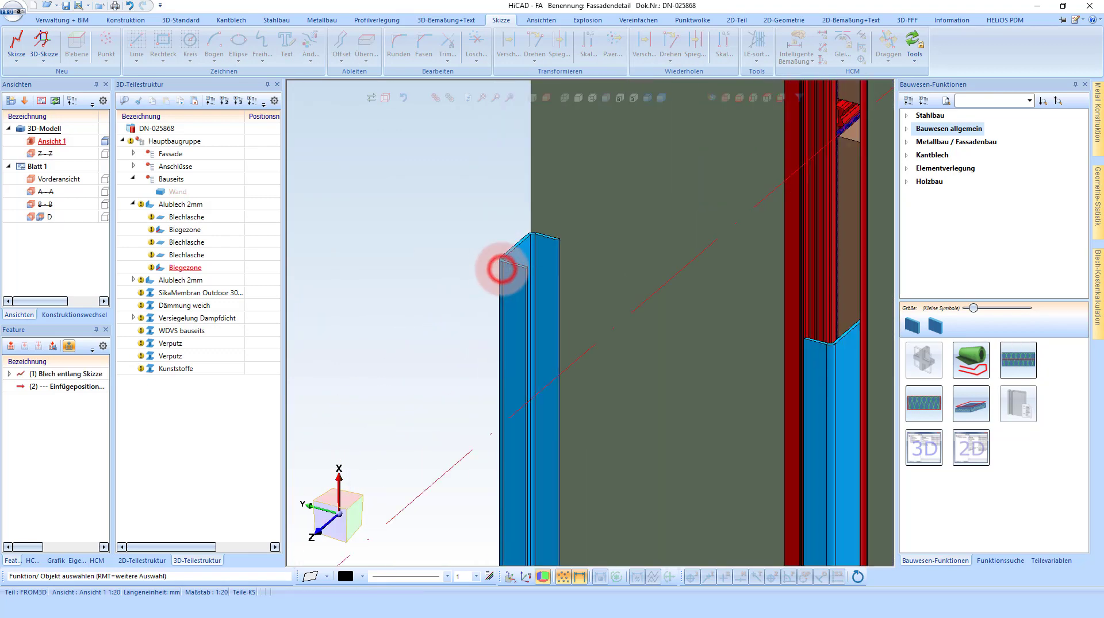
{"action": "left_click", "coordinate": [501, 269]}
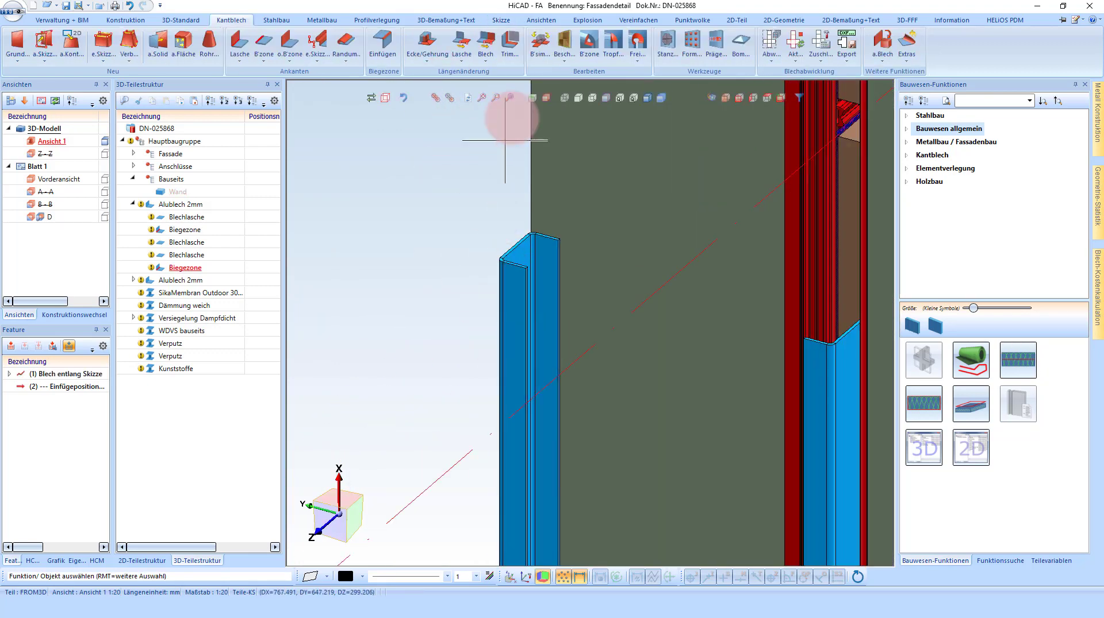
Start 'Lasche an Ebene trimmen' and pick the Alublech flange edge and the trim face.
{"action": "left_click", "coordinate": [510, 49]}
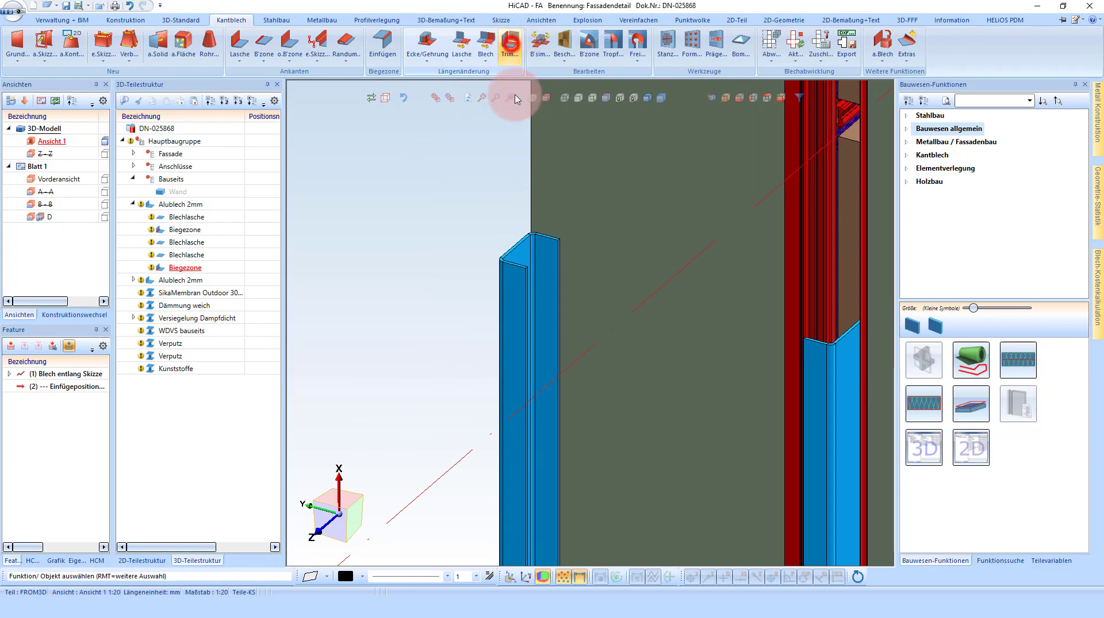
{"action": "left_click", "coordinate": [549, 263]}
{"action": "scroll", "coordinate": [529, 382], "scroll_direction": "down", "scroll_amount": 3}
{"action": "scroll", "coordinate": [505, 128], "scroll_direction": "down", "scroll_amount": 2}
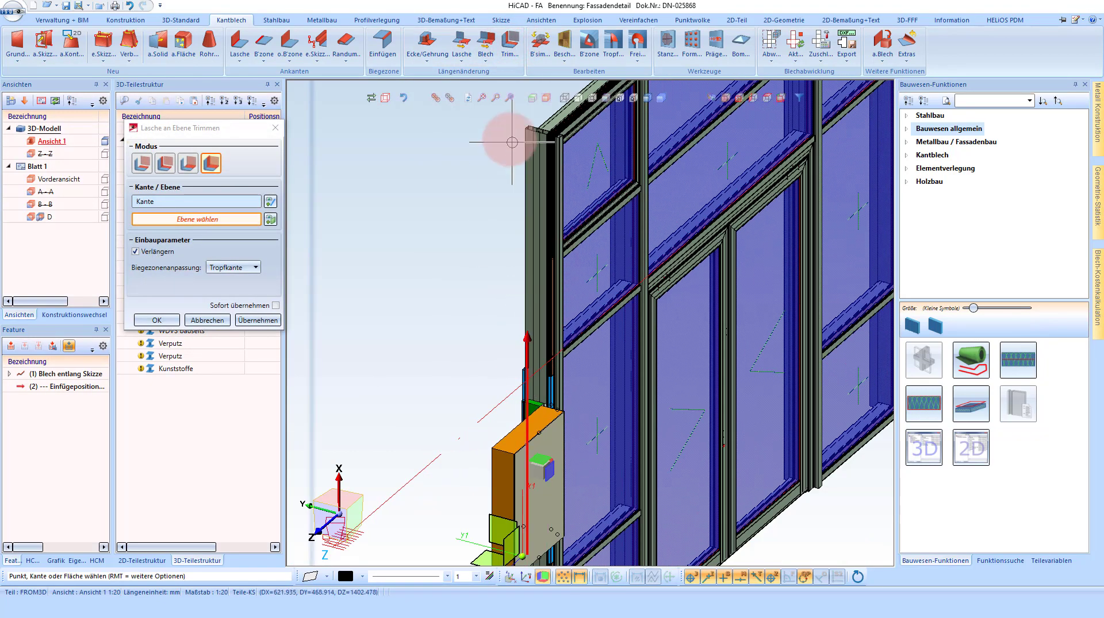
{"action": "scroll", "coordinate": [576, 116], "scroll_direction": "up", "scroll_amount": 5}
{"action": "scroll", "coordinate": [575, 116], "scroll_direction": "up", "scroll_amount": 3}
{"action": "scroll", "coordinate": [584, 205], "scroll_direction": "up", "scroll_amount": 2}
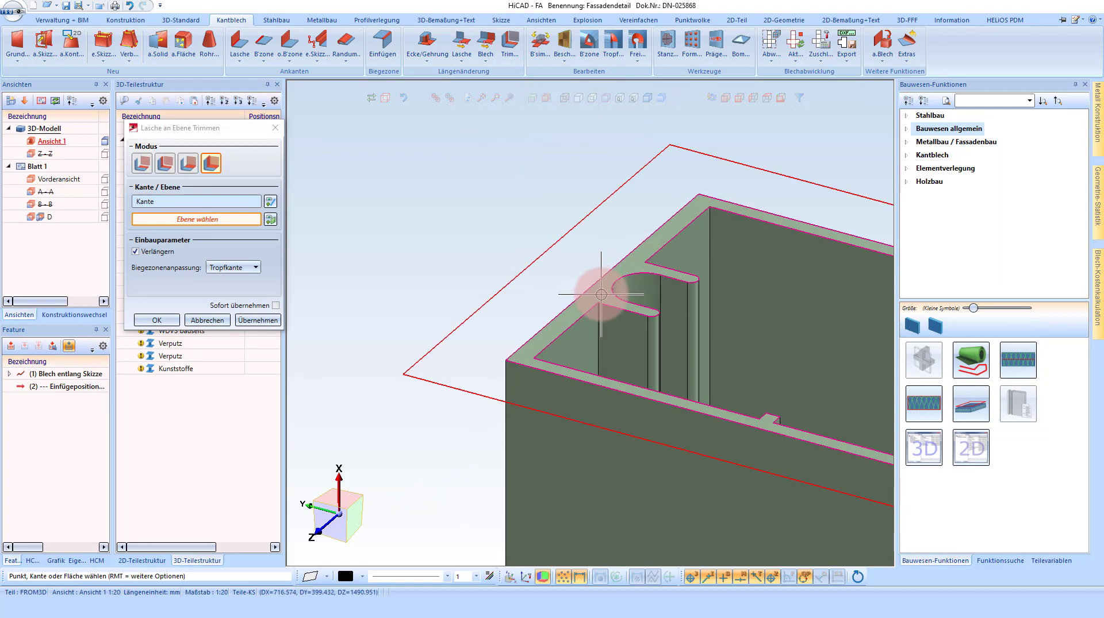
{"action": "left_click", "coordinate": [601, 294]}
{"action": "scroll", "coordinate": [494, 271], "scroll_direction": "down", "scroll_amount": 3}
{"action": "scroll", "coordinate": [574, 135], "scroll_direction": "down", "scroll_amount": 2}
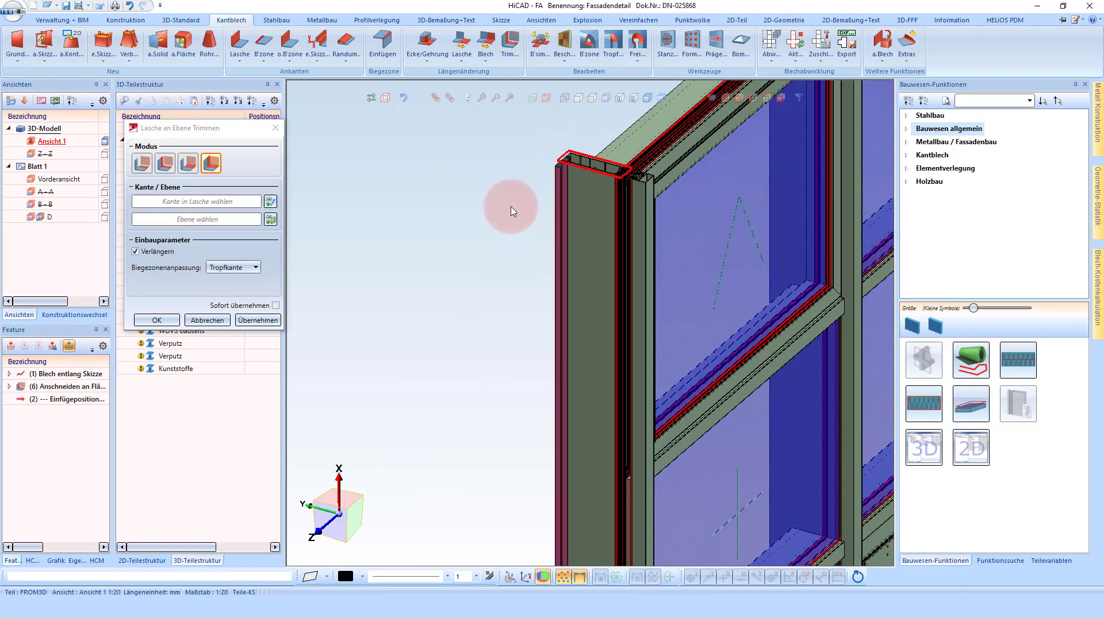
{"action": "scroll", "coordinate": [529, 161], "scroll_direction": "down", "scroll_amount": 3}
{"action": "scroll", "coordinate": [546, 364], "scroll_direction": "up", "scroll_amount": 3}
{"action": "scroll", "coordinate": [547, 364], "scroll_direction": "down", "scroll_amount": 3}
{"action": "scroll", "coordinate": [571, 360], "scroll_direction": "up", "scroll_amount": 3}
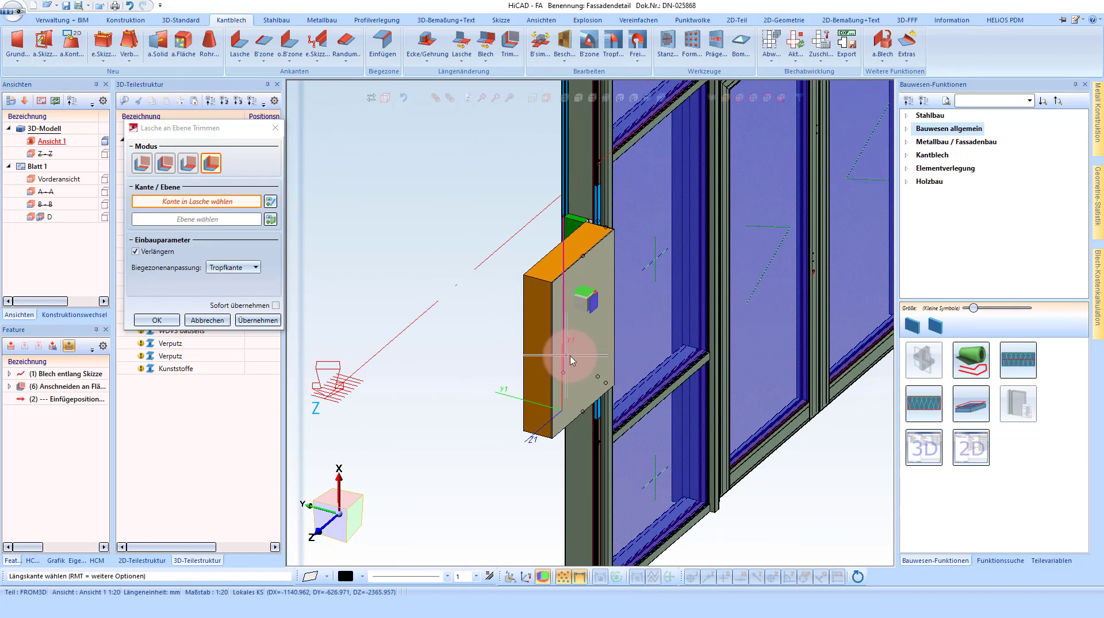
{"action": "scroll", "coordinate": [571, 361], "scroll_direction": "down", "scroll_amount": 2}
Pick the other flange edge and target plane, then apply and confirm the trim.
{"action": "middle_click_drag", "start_coordinate": [596, 345], "coordinate": [611, 365]}
{"action": "scroll", "coordinate": [612, 365], "scroll_direction": "up", "scroll_amount": 5}
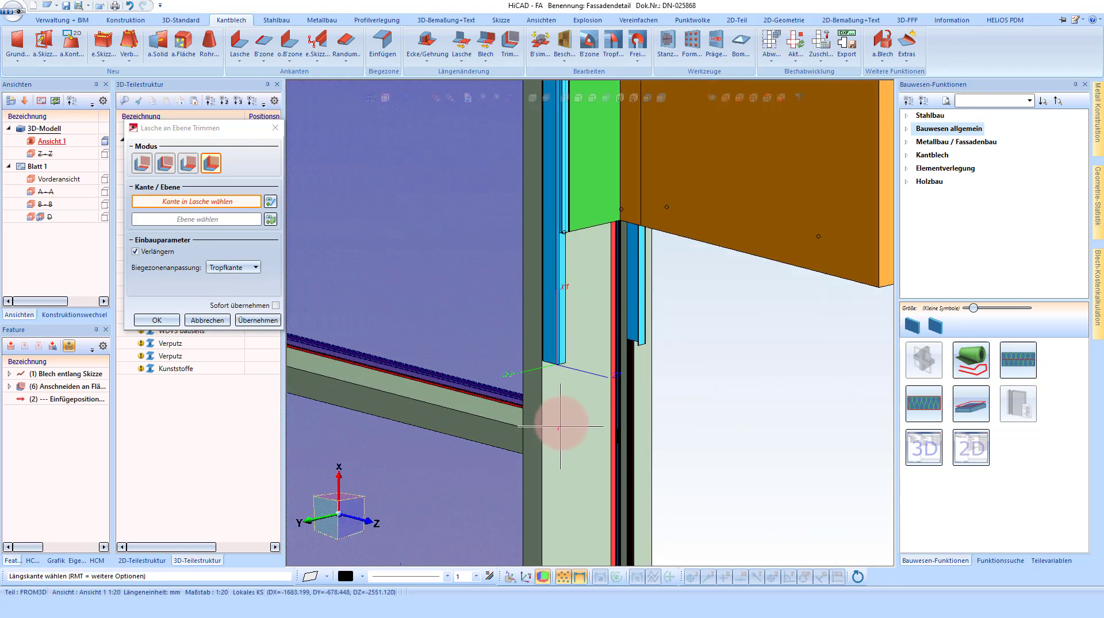
{"action": "left_click", "coordinate": [559, 347]}
{"action": "scroll", "coordinate": [554, 339], "scroll_direction": "down", "scroll_amount": 3}
{"action": "scroll", "coordinate": [542, 382], "scroll_direction": "down", "scroll_amount": 2}
{"action": "scroll", "coordinate": [502, 431], "scroll_direction": "up", "scroll_amount": 3}
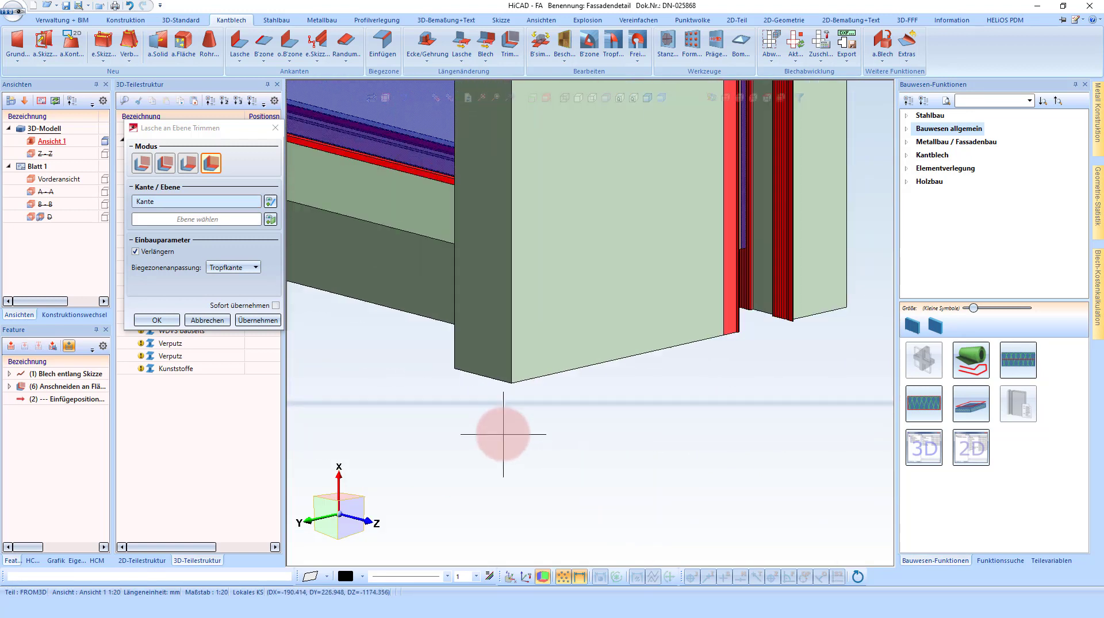
{"action": "scroll", "coordinate": [540, 315], "scroll_direction": "up", "scroll_amount": 2}
{"action": "scroll", "coordinate": [540, 315], "scroll_direction": "up", "scroll_amount": 3}
{"action": "mouse_move", "coordinate": [537, 316]}
{"action": "middle_mouse_down"}
{"action": "mouse_move", "coordinate": [557, 257]}
{"action": "mouse_move", "coordinate": [525, 333]}
{"action": "mouse_move", "coordinate": [562, 352]}
{"action": "mouse_move", "coordinate": [518, 375]}
{"action": "middle_mouse_up"}
{"action": "scroll", "coordinate": [555, 345], "scroll_direction": "up", "scroll_amount": 2}
{"action": "left_click", "coordinate": [555, 344]}
{"action": "key", "text": "Return"}
{"action": "left_click", "coordinate": [603, 359]}
{"action": "key", "text": "Return"}
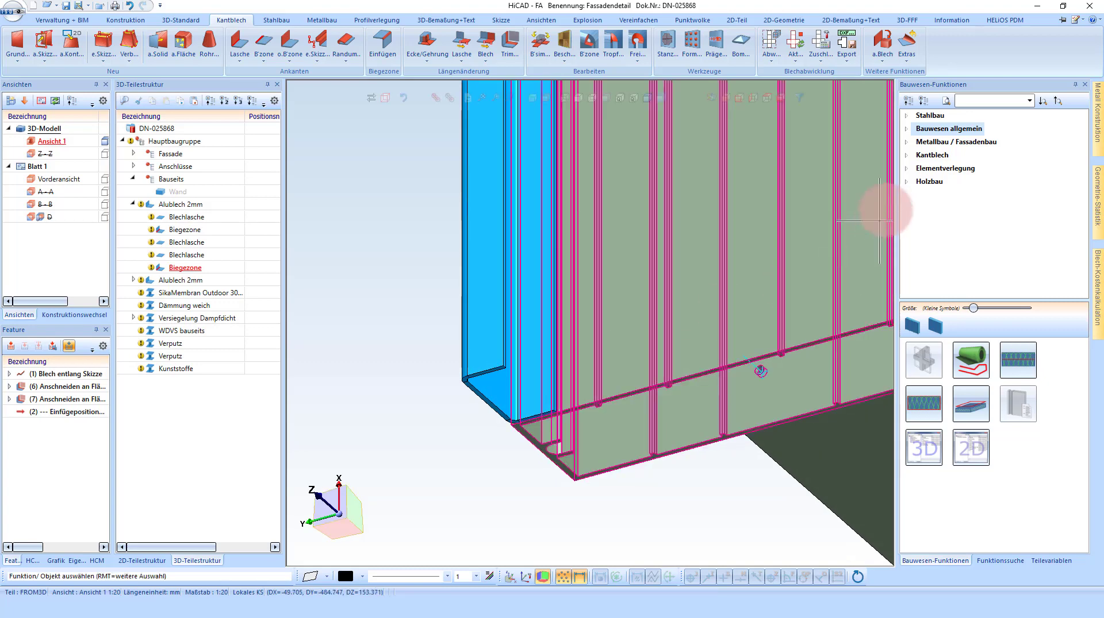
Start the Blechklammer sheet-clamp function from Metallbau / Fassadenbau.
{"action": "left_click", "coordinate": [954, 142]}
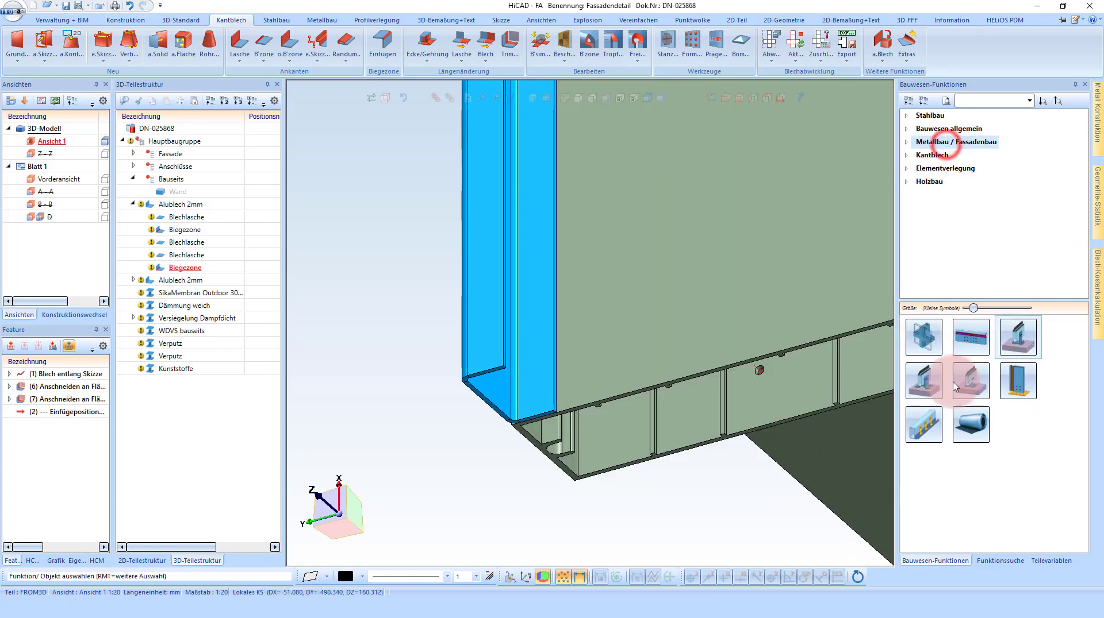
{"action": "left_click", "coordinate": [922, 424]}
{"action": "left_click", "coordinate": [648, 397]}
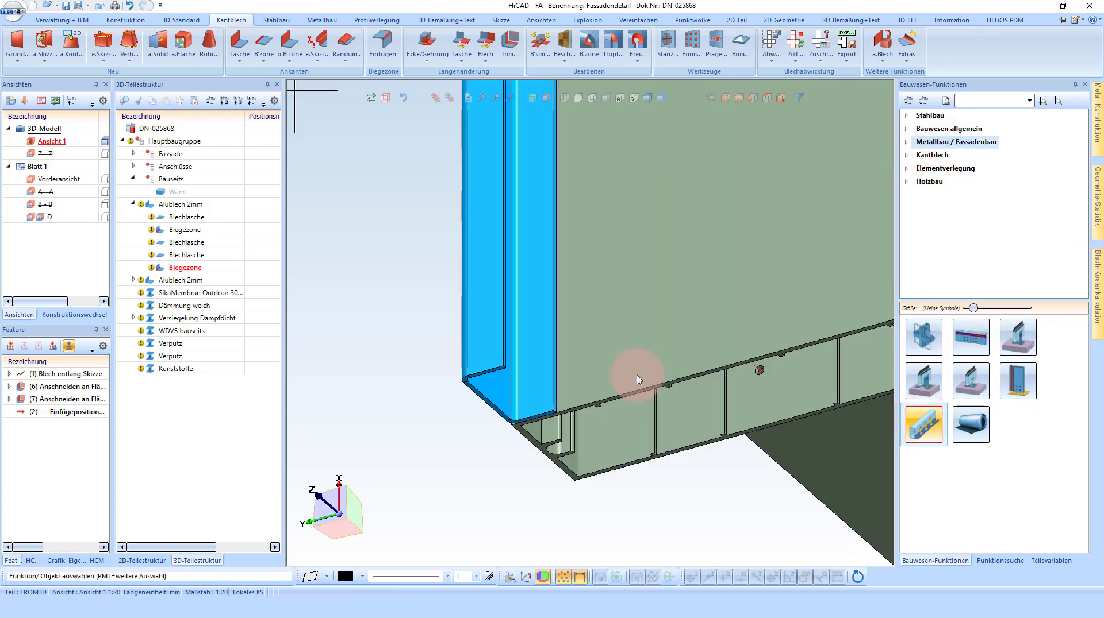
{"action": "middle_click_drag", "start_coordinate": [643, 366], "coordinate": [630, 358]}
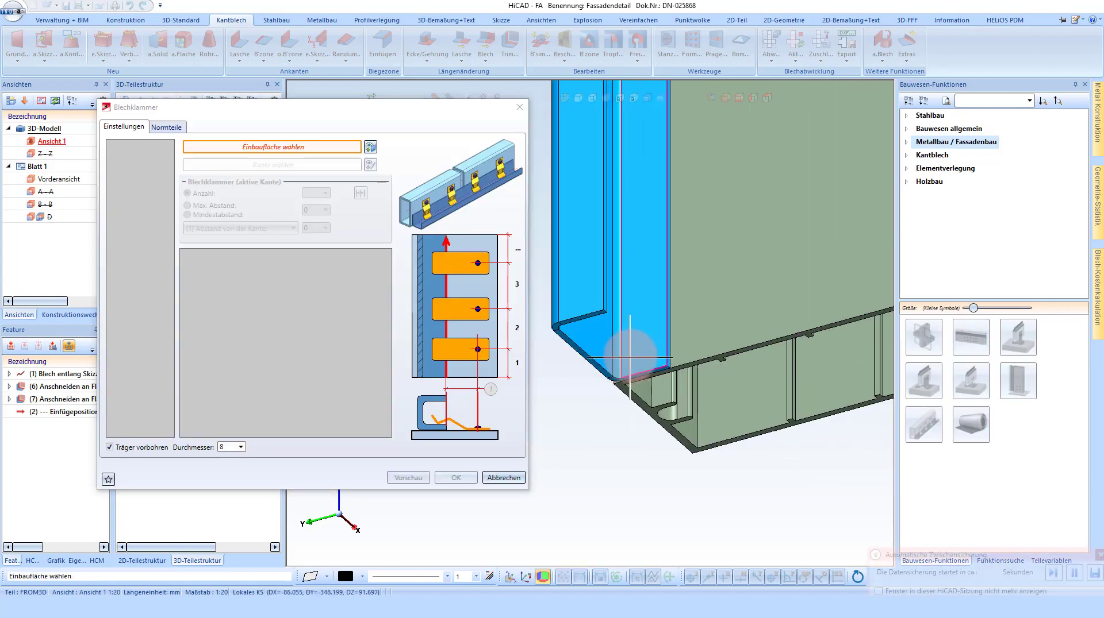
Place 17 Blechklammer clamps along the 4600 edge, using the wall face as installation surface.
{"action": "left_click", "coordinate": [703, 335]}
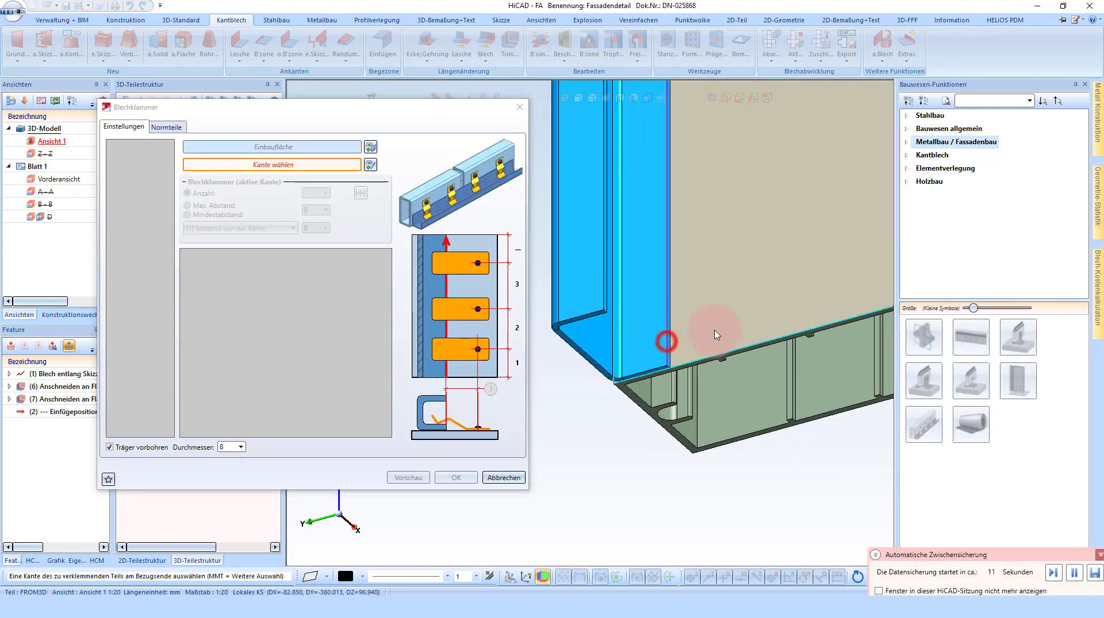
{"action": "left_click", "coordinate": [744, 320]}
{"action": "middle_click_drag", "start_coordinate": [744, 320], "coordinate": [629, 473]}
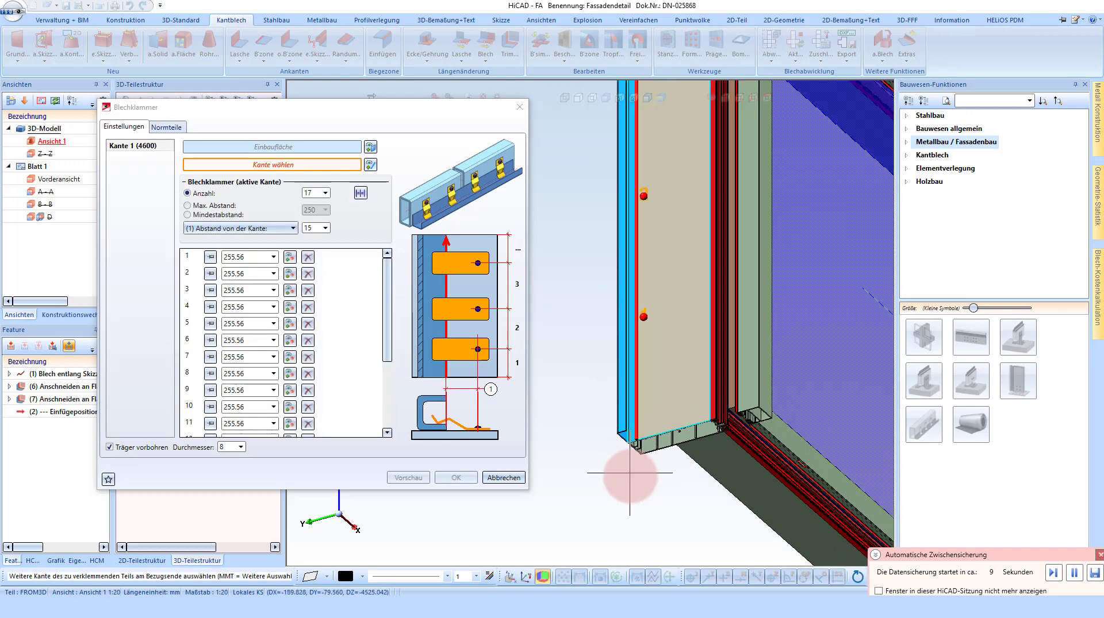
{"action": "left_click", "coordinate": [757, 437]}
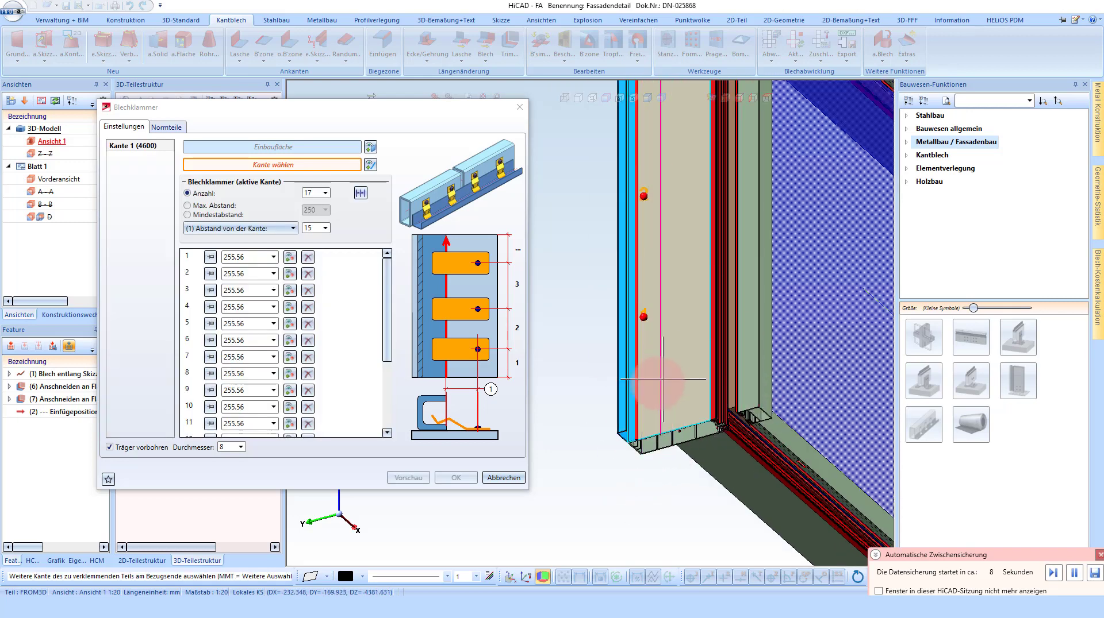
{"action": "middle_click_drag", "start_coordinate": [665, 381], "coordinate": [697, 320]}
{"action": "left_click", "coordinate": [186, 184]}
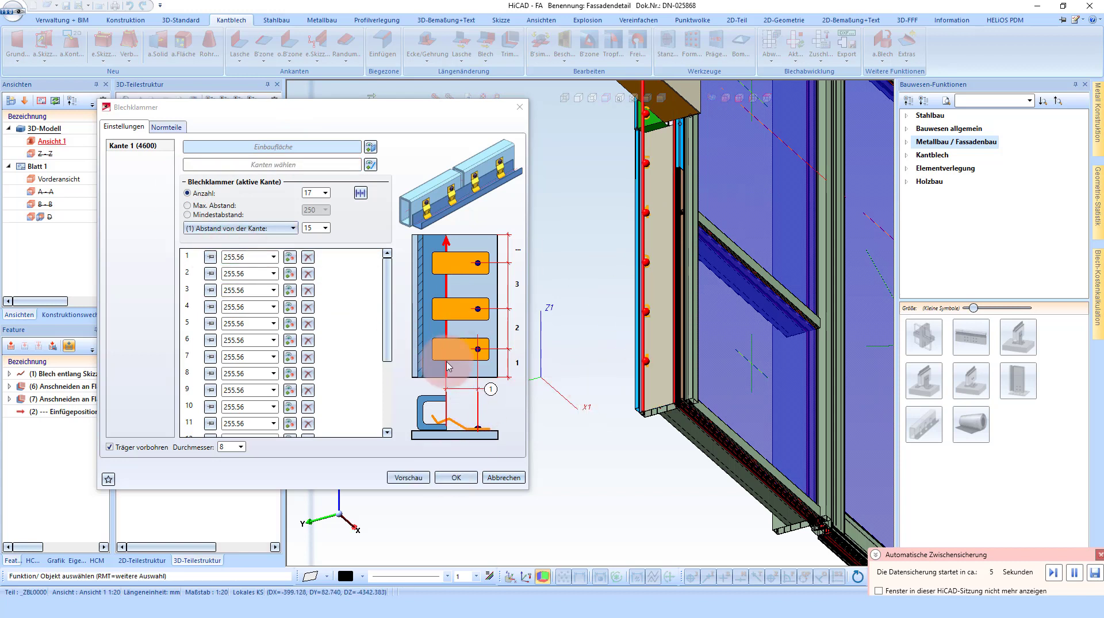
{"action": "left_click", "coordinate": [458, 479]}
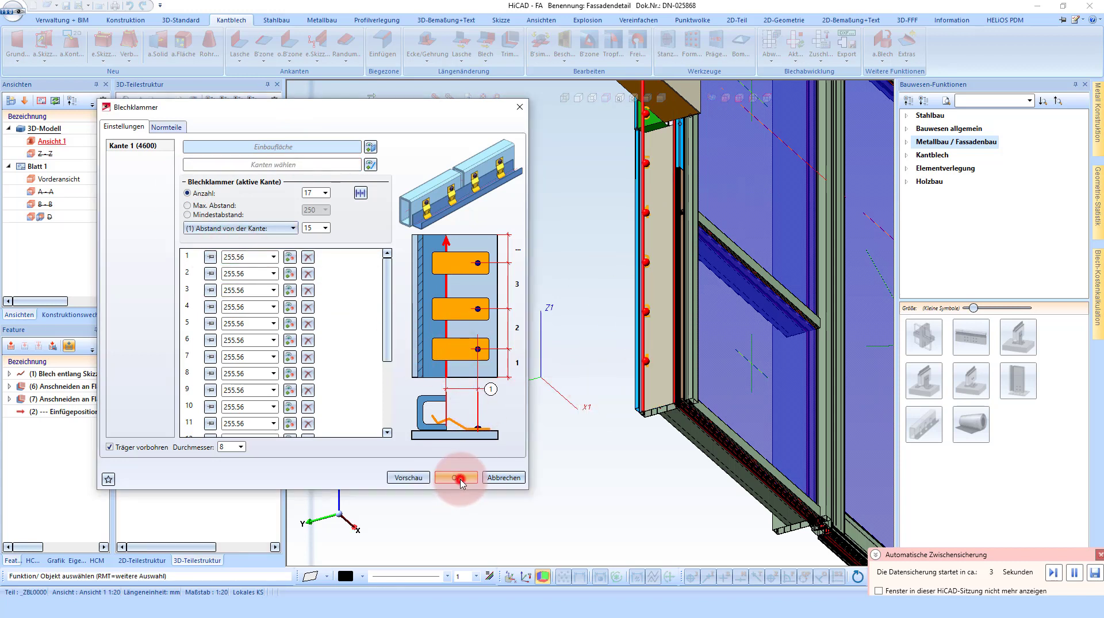
{"action": "left_click", "coordinate": [584, 459]}
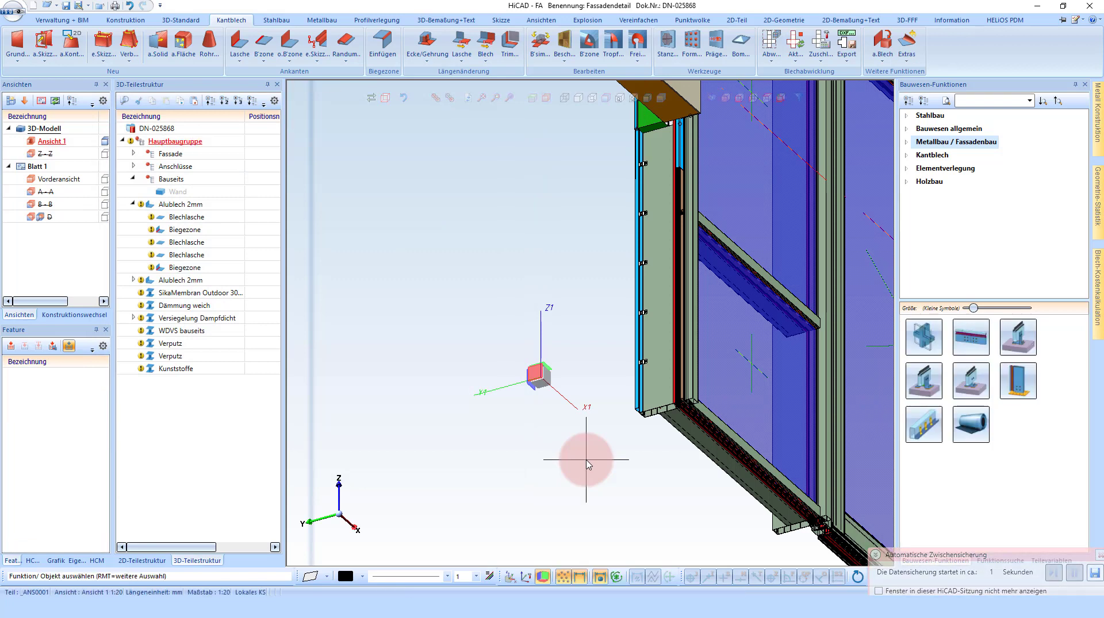
Open detail view D from the Ansichten tree and update the outdated view.
{"action": "double_click", "coordinate": [47, 219]}
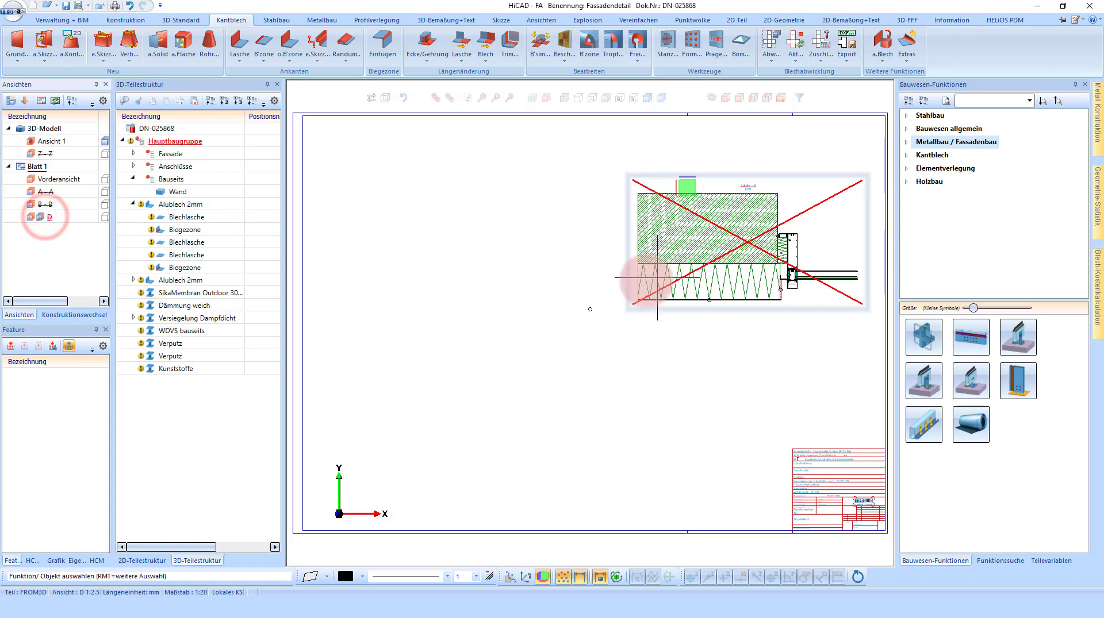
{"action": "right_click", "coordinate": [799, 185]}
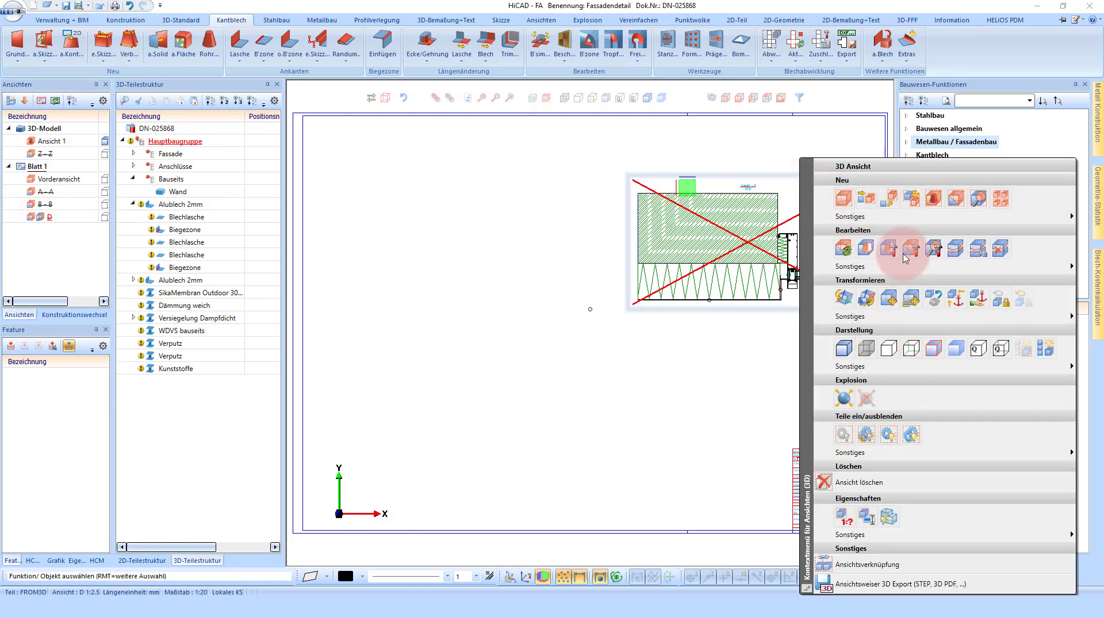
{"action": "left_click", "coordinate": [844, 253]}
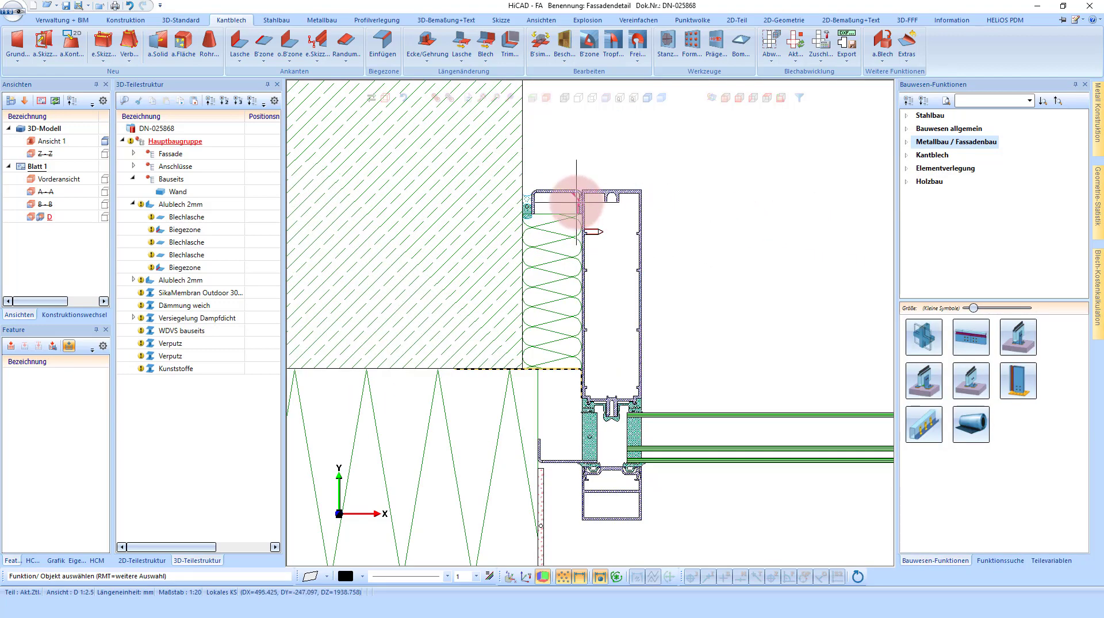
{"action": "scroll", "coordinate": [579, 197], "scroll_direction": "up", "scroll_amount": 2}
{"action": "scroll", "coordinate": [451, 251], "scroll_direction": "up", "scroll_amount": 2}
{"action": "scroll", "coordinate": [510, 192], "scroll_direction": "up", "scroll_amount": 2}
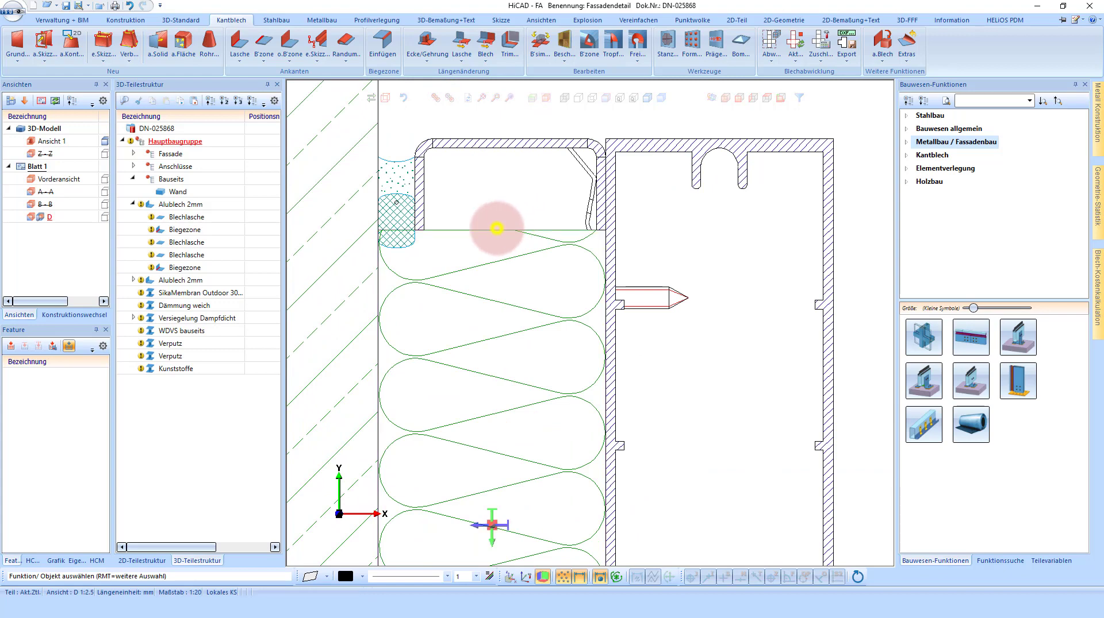
Set the soft insulation's Transparenz to Transparent in detail view D.
{"action": "right_click", "coordinate": [493, 223]}
{"action": "mouse_move", "coordinate": [586, 586]}
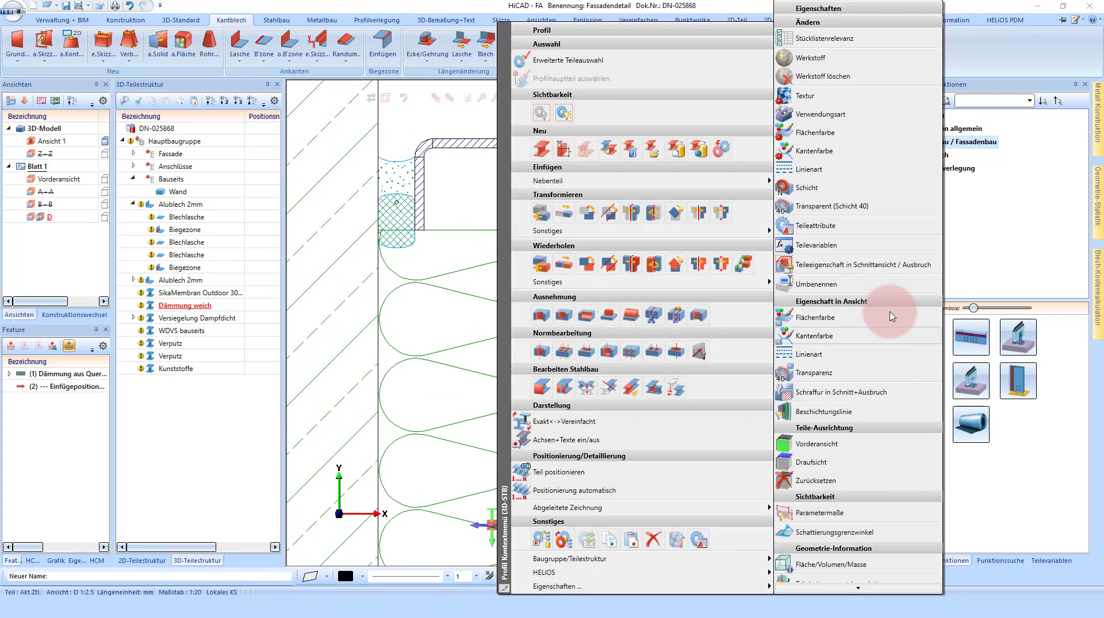
{"action": "left_click", "coordinate": [813, 380]}
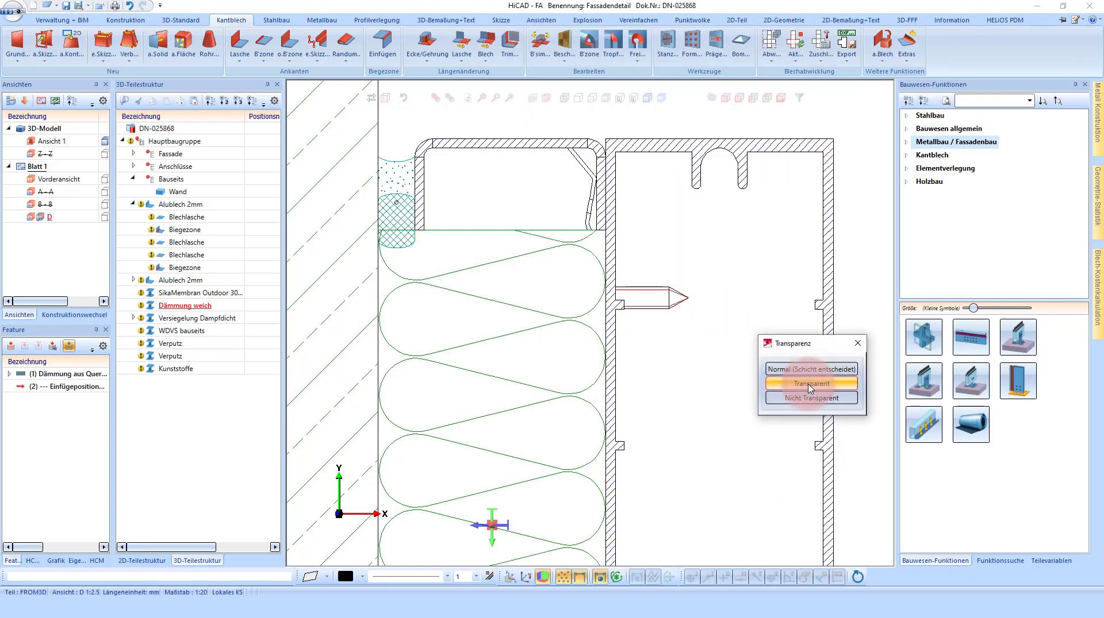
{"action": "left_click", "coordinate": [810, 389]}
{"action": "scroll", "coordinate": [727, 239], "scroll_direction": "down", "scroll_amount": 2}
{"action": "scroll", "coordinate": [526, 217], "scroll_direction": "up", "scroll_amount": 2}
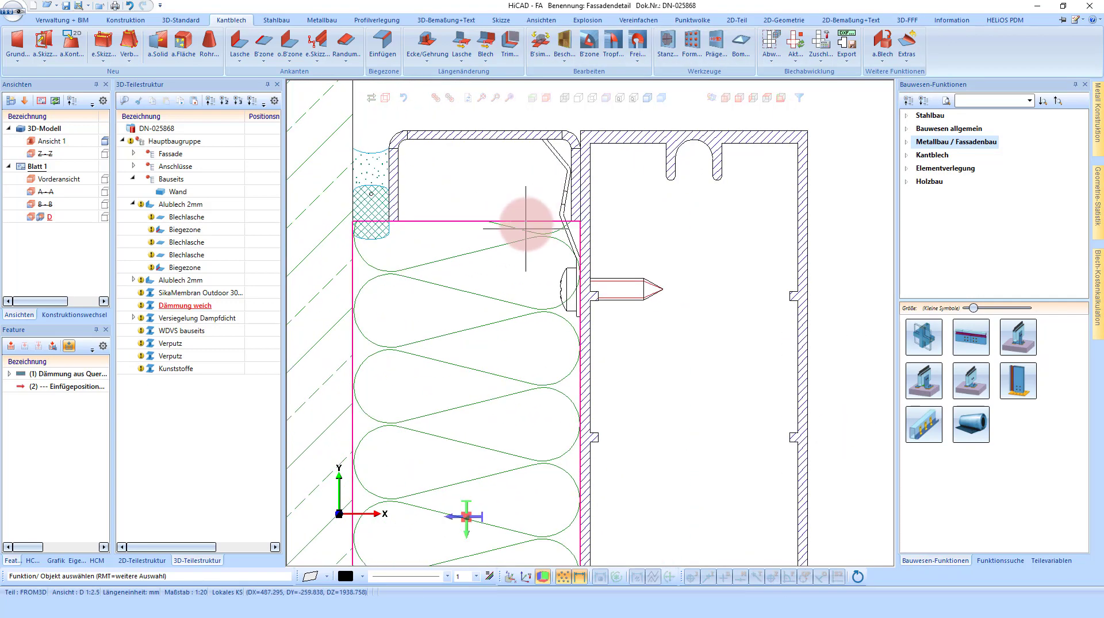
{"action": "scroll", "coordinate": [525, 197], "scroll_direction": "up", "scroll_amount": 1}
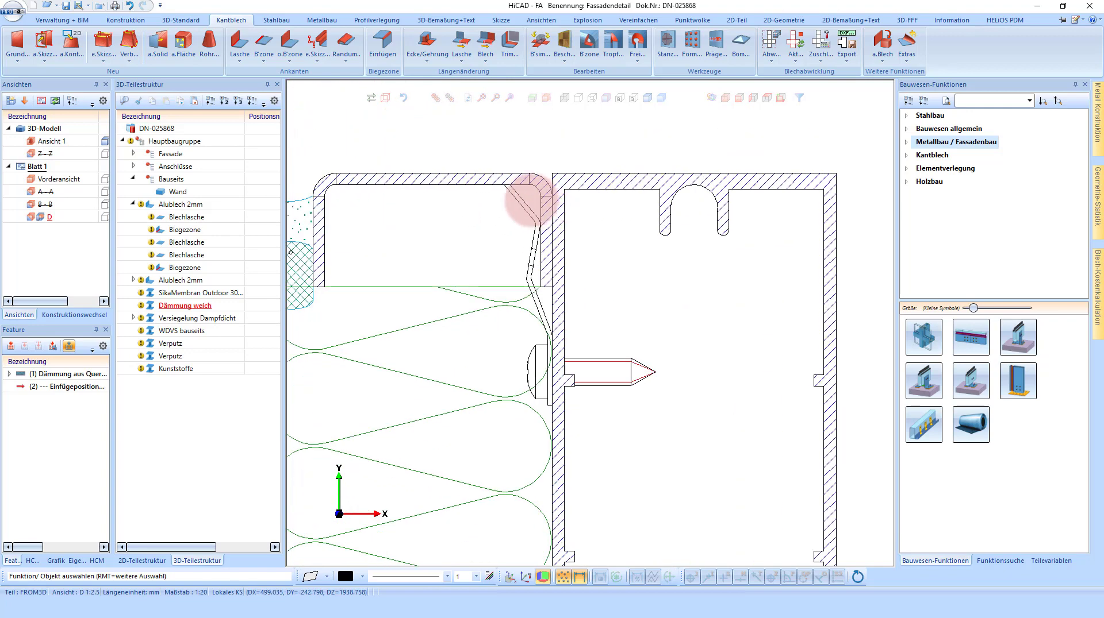
{"action": "scroll", "coordinate": [528, 204], "scroll_direction": "up", "scroll_amount": 1}
{"action": "scroll", "coordinate": [645, 271], "scroll_direction": "down", "scroll_amount": 1}
{"action": "scroll", "coordinate": [579, 286], "scroll_direction": "up", "scroll_amount": 1}
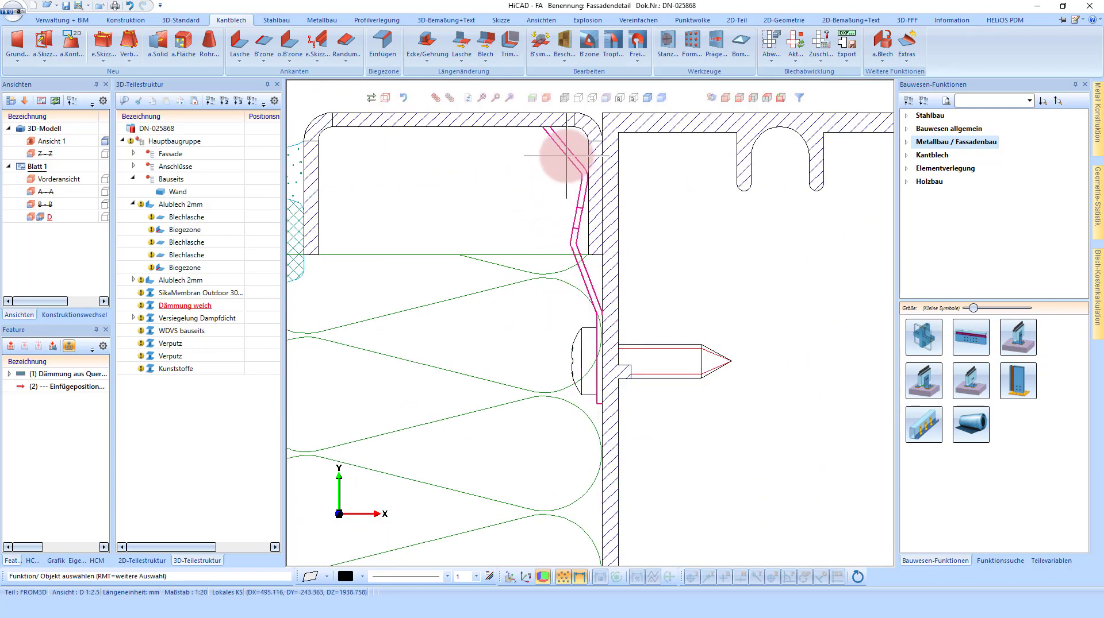
{"action": "scroll", "coordinate": [544, 185], "scroll_direction": "down", "scroll_amount": 1}
{"action": "left_click", "coordinate": [592, 101]}
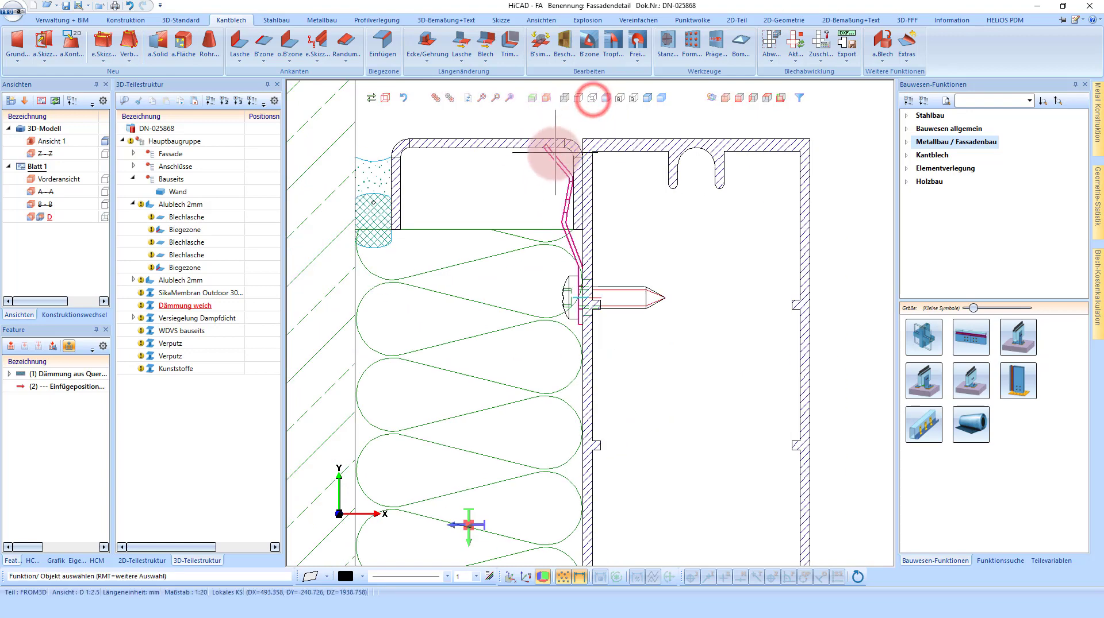
{"action": "scroll", "coordinate": [561, 148], "scroll_direction": "up", "scroll_amount": 1}
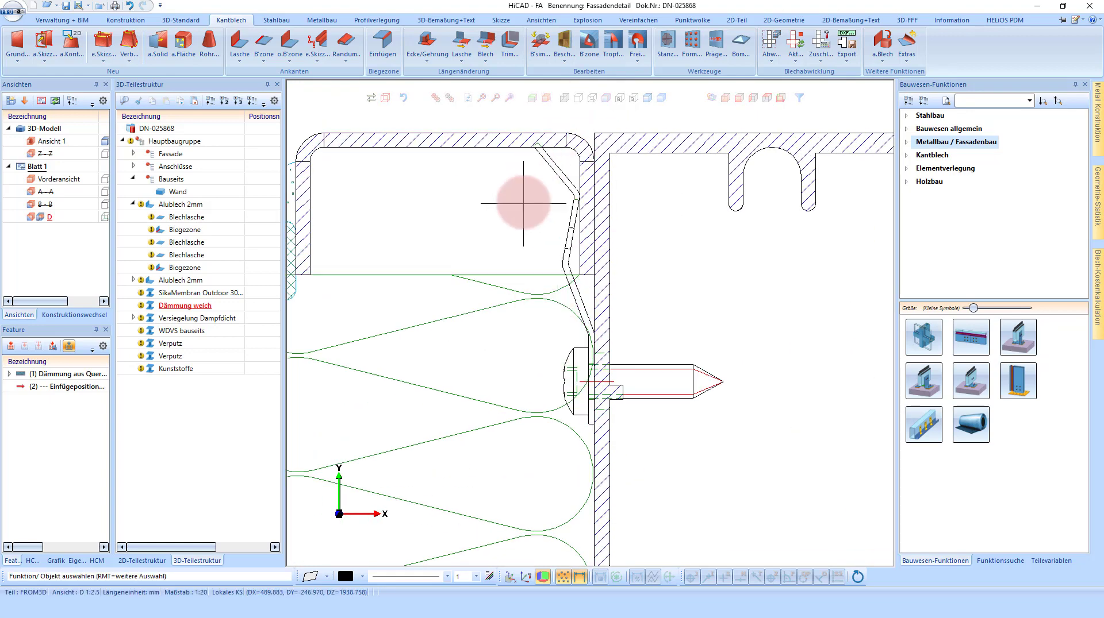
{"action": "scroll", "coordinate": [534, 195], "scroll_direction": "down", "scroll_amount": 1}
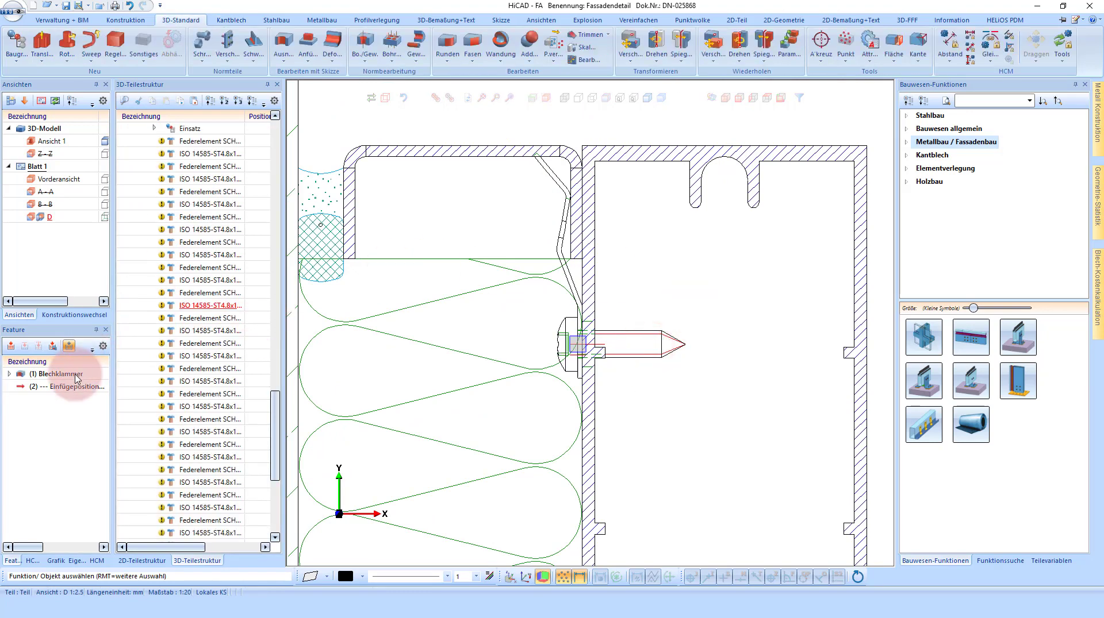
Reopen the Blechklammer feature from the Feature panel and adjust the edge distance.
{"action": "left_click", "coordinate": [76, 377]}
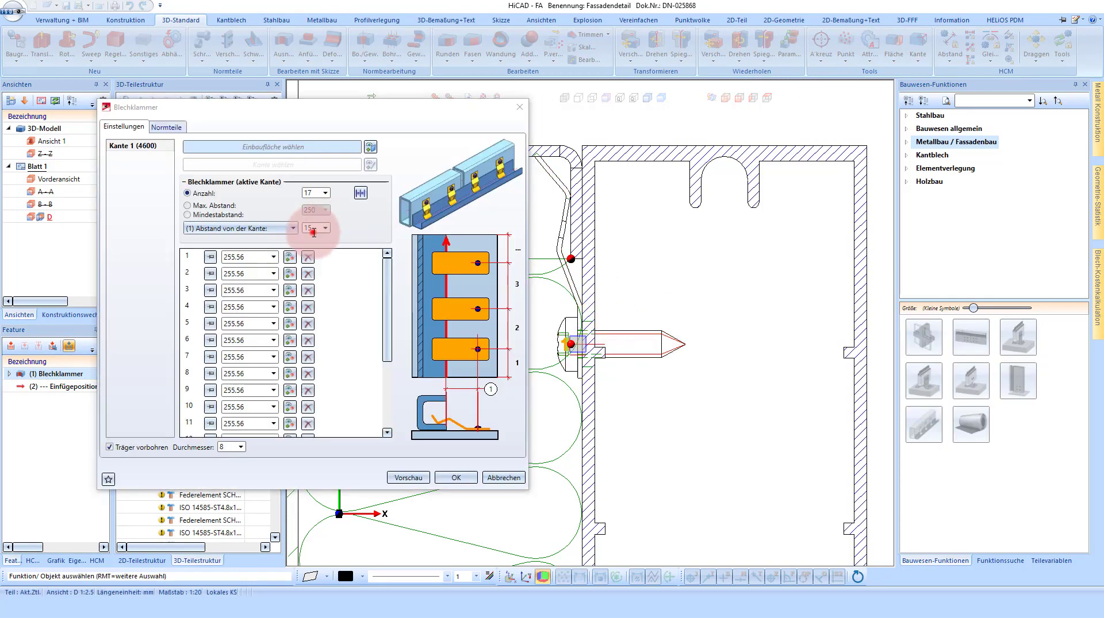
{"action": "left_click", "coordinate": [314, 233]}
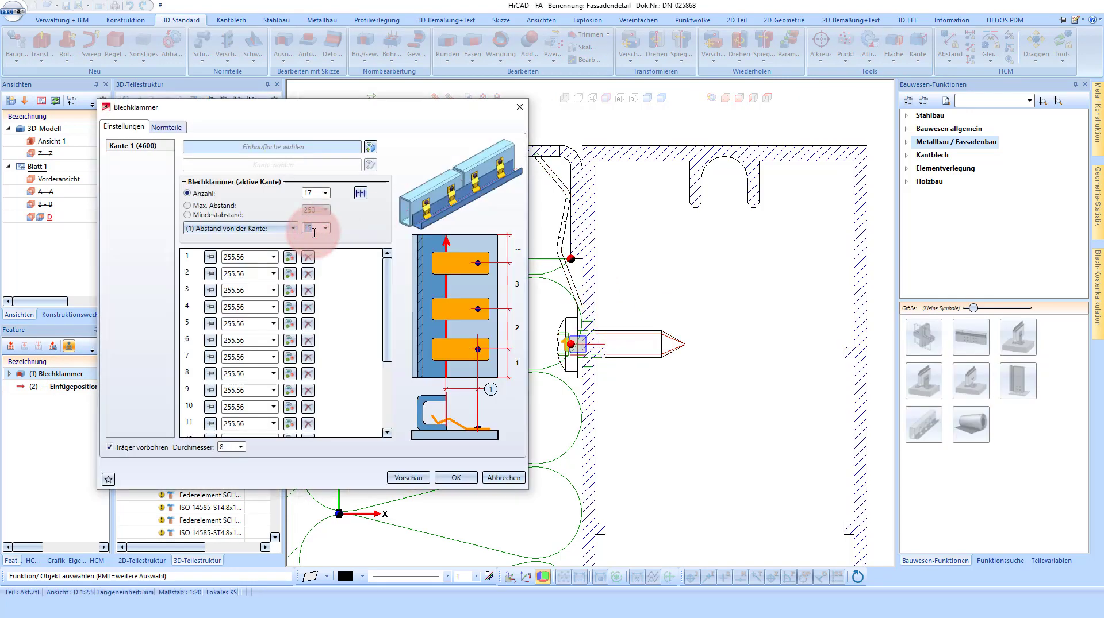
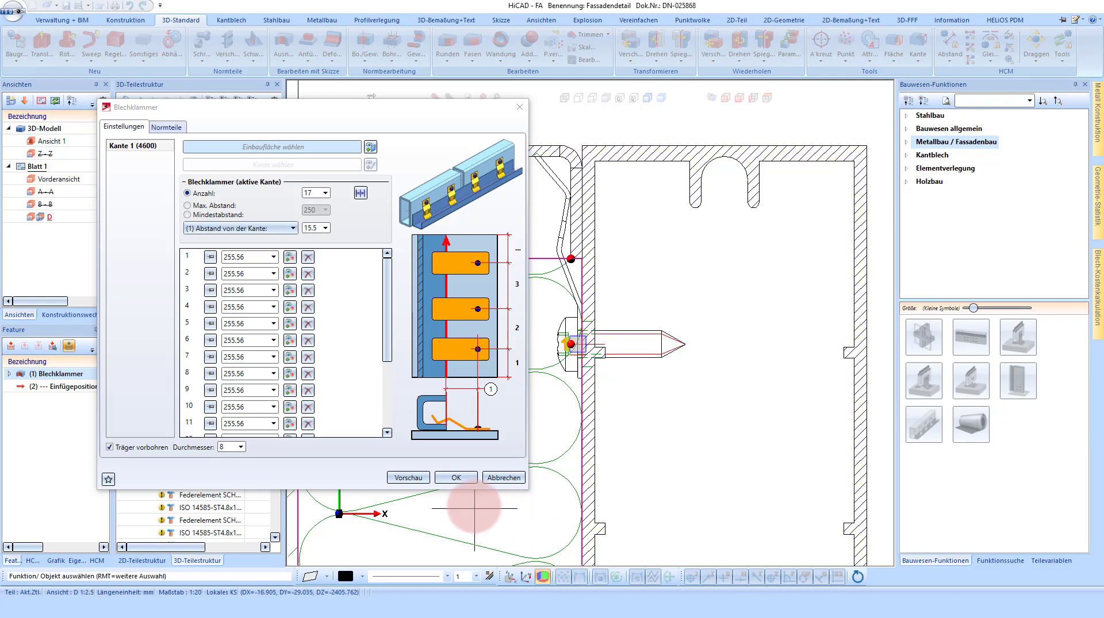
Confirm the Blechklammer settings to place the clamps, then zoom to inspect the lower profile joint.
{"action": "left_click", "coordinate": [459, 477]}
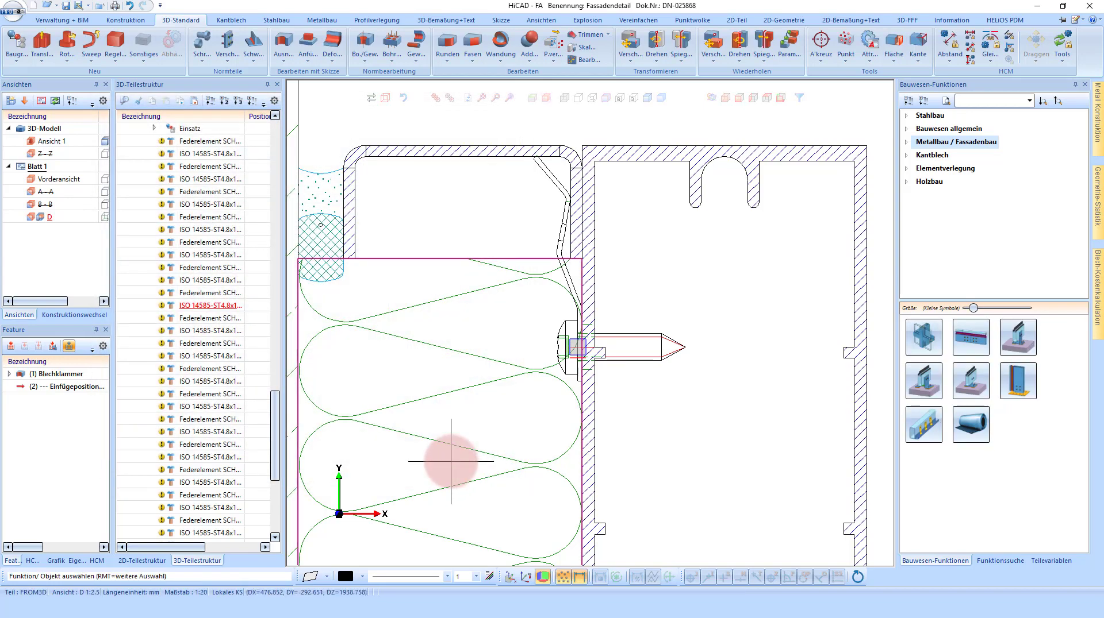
{"action": "scroll", "coordinate": [562, 192], "scroll_direction": "down", "scroll_amount": 2}
{"action": "scroll", "coordinate": [572, 234], "scroll_direction": "down", "scroll_amount": 1}
{"action": "scroll", "coordinate": [557, 203], "scroll_direction": "down", "scroll_amount": 1}
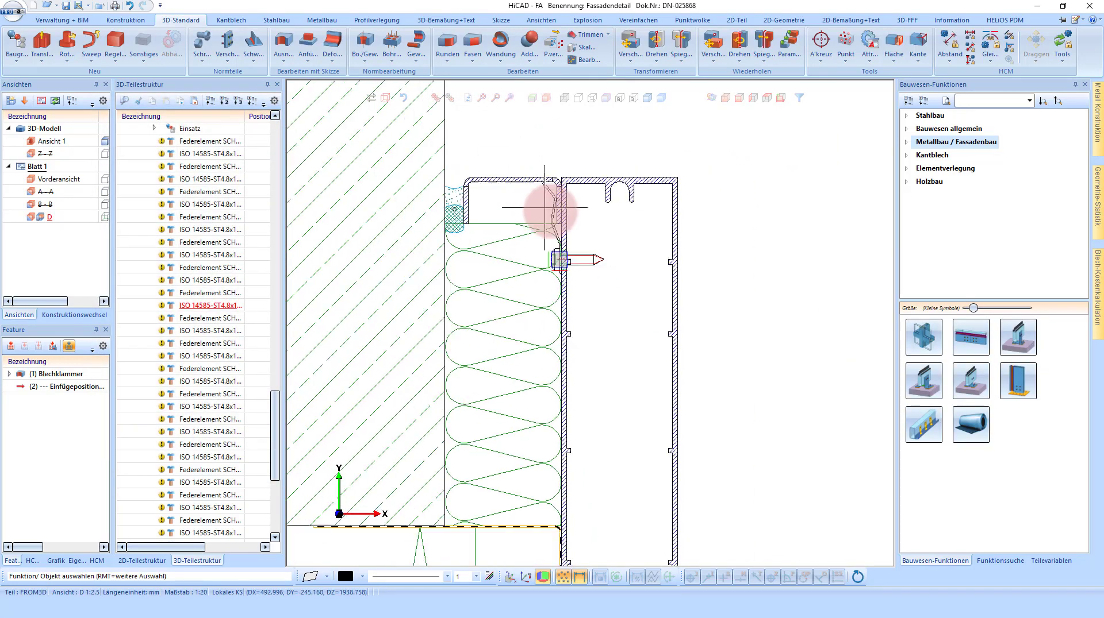
{"action": "scroll", "coordinate": [548, 205], "scroll_direction": "down", "scroll_amount": 1}
{"action": "scroll", "coordinate": [547, 204], "scroll_direction": "up", "scroll_amount": 1}
{"action": "scroll", "coordinate": [591, 450], "scroll_direction": "up", "scroll_amount": 2}
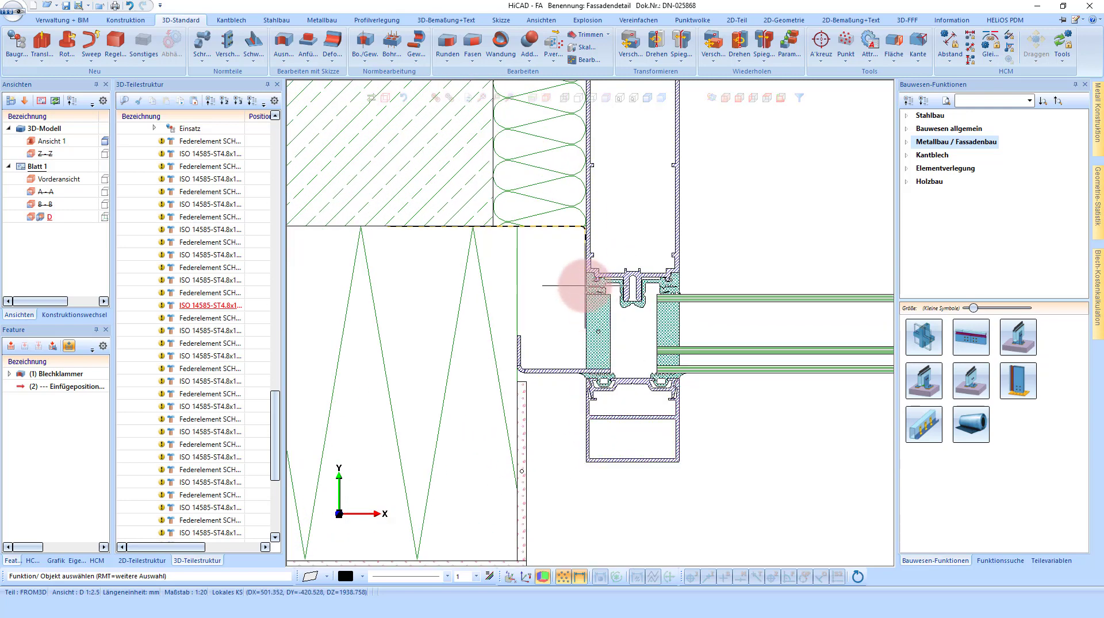
{"action": "scroll", "coordinate": [569, 298], "scroll_direction": "up", "scroll_amount": 1}
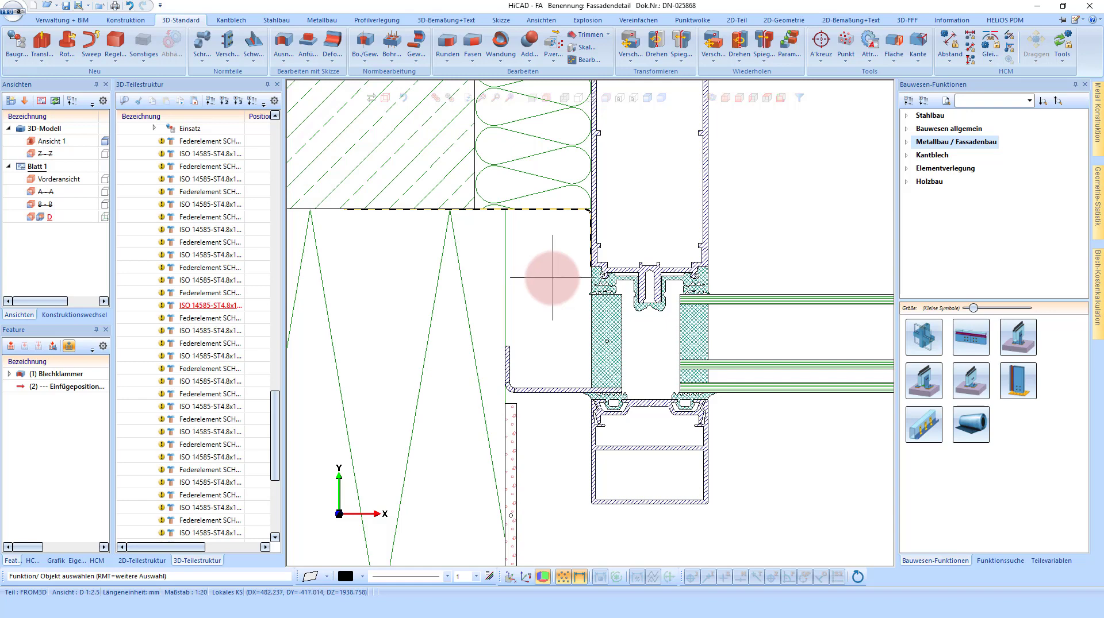
Start Dämmung entlang Skizze and sketch a line down the profile's inner face.
{"action": "left_click", "coordinate": [949, 130]}
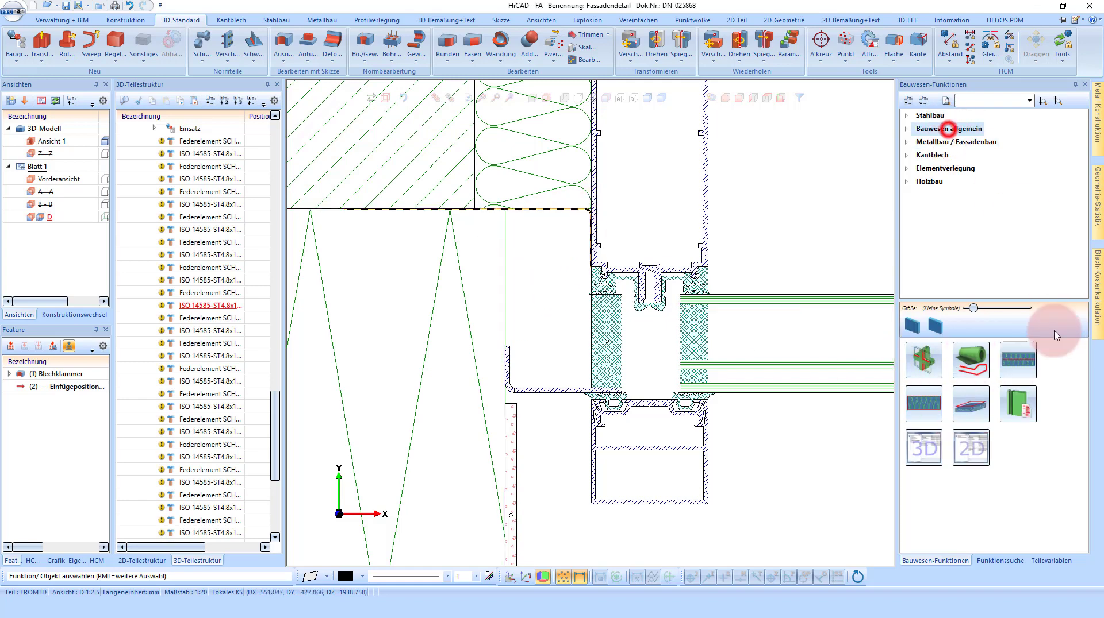
{"action": "left_click", "coordinate": [1015, 361]}
{"action": "scroll", "coordinate": [508, 207], "scroll_direction": "up", "scroll_amount": 2}
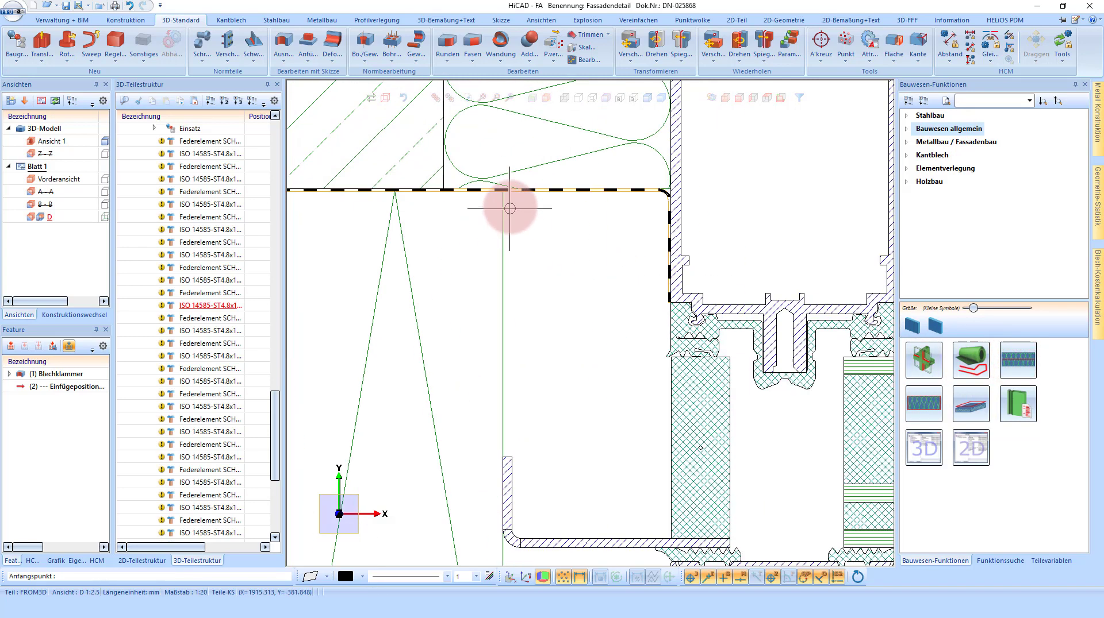
{"action": "scroll", "coordinate": [503, 194], "scroll_direction": "up", "scroll_amount": 2}
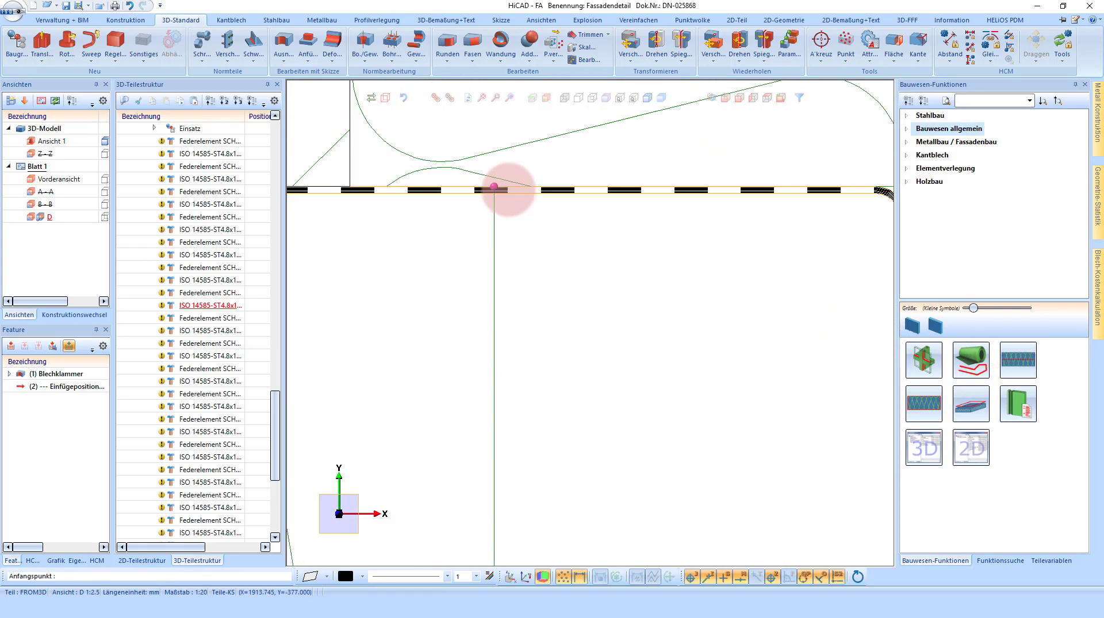
{"action": "left_click", "coordinate": [494, 196]}
{"action": "scroll", "coordinate": [537, 201], "scroll_direction": "down", "scroll_amount": 3}
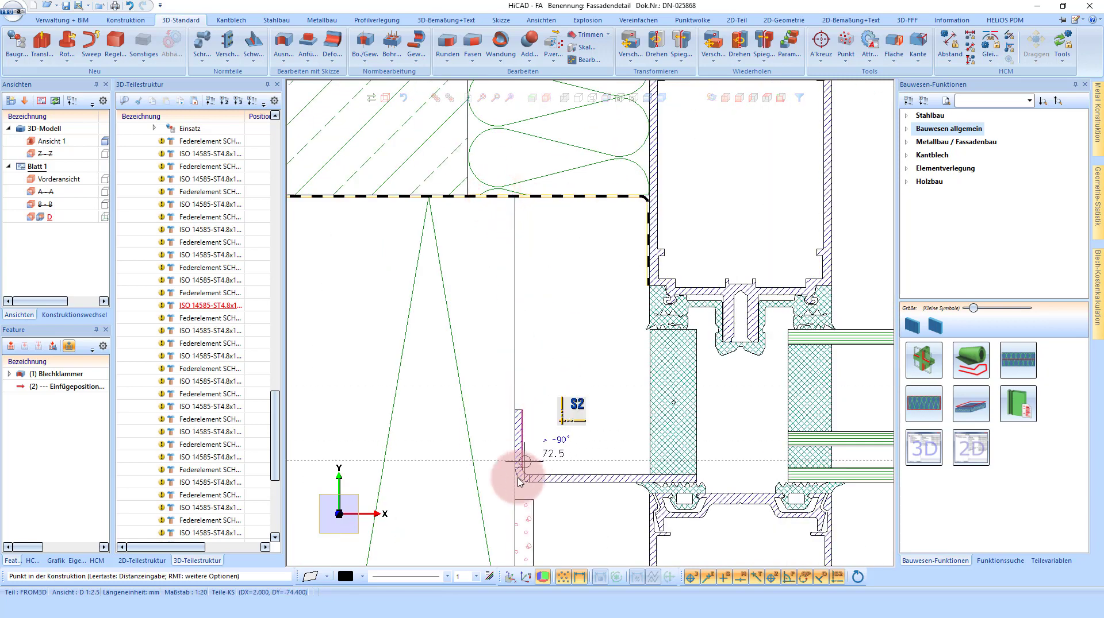
{"action": "scroll", "coordinate": [574, 486], "scroll_direction": "up", "scroll_amount": 3}
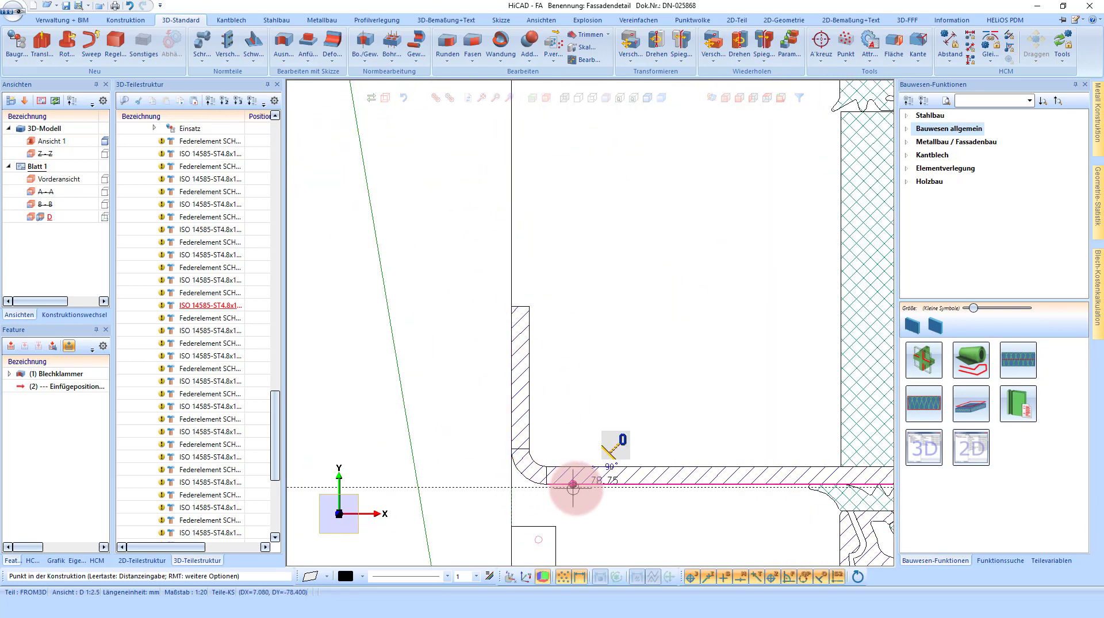
{"action": "right_click", "coordinate": [604, 462]}
{"action": "scroll", "coordinate": [592, 443], "scroll_direction": "down", "scroll_amount": 2}
{"action": "scroll", "coordinate": [578, 374], "scroll_direction": "down", "scroll_amount": 1}
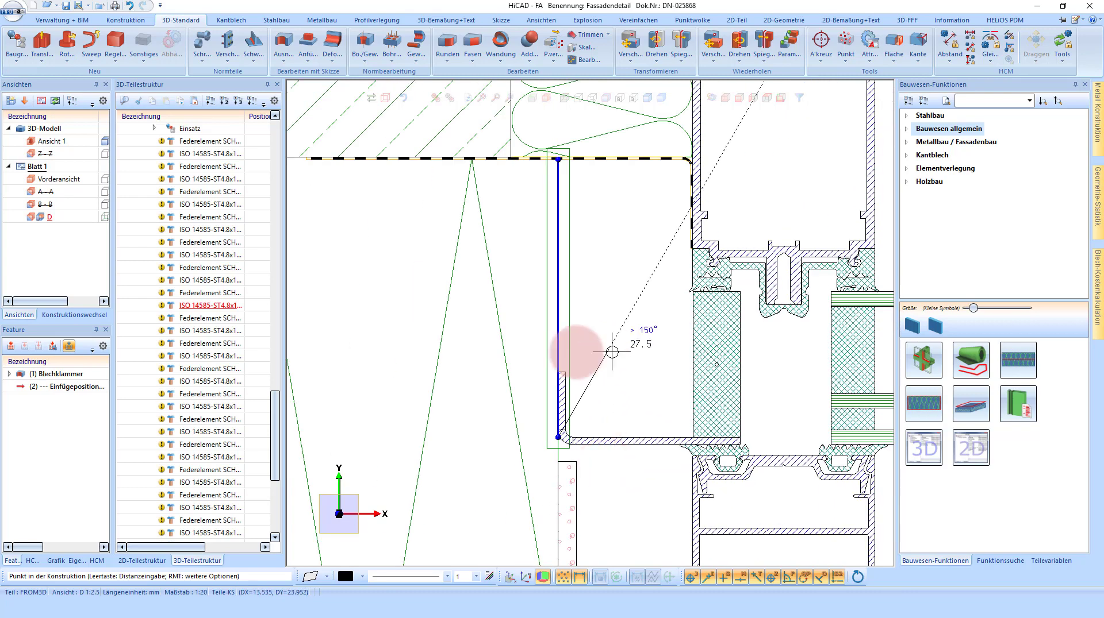
{"action": "left_click", "coordinate": [620, 371]}
Try the hard XPS Platte boards 50, 40 and finally choose 30 mm as insulation product.
{"action": "left_click", "coordinate": [319, 310]}
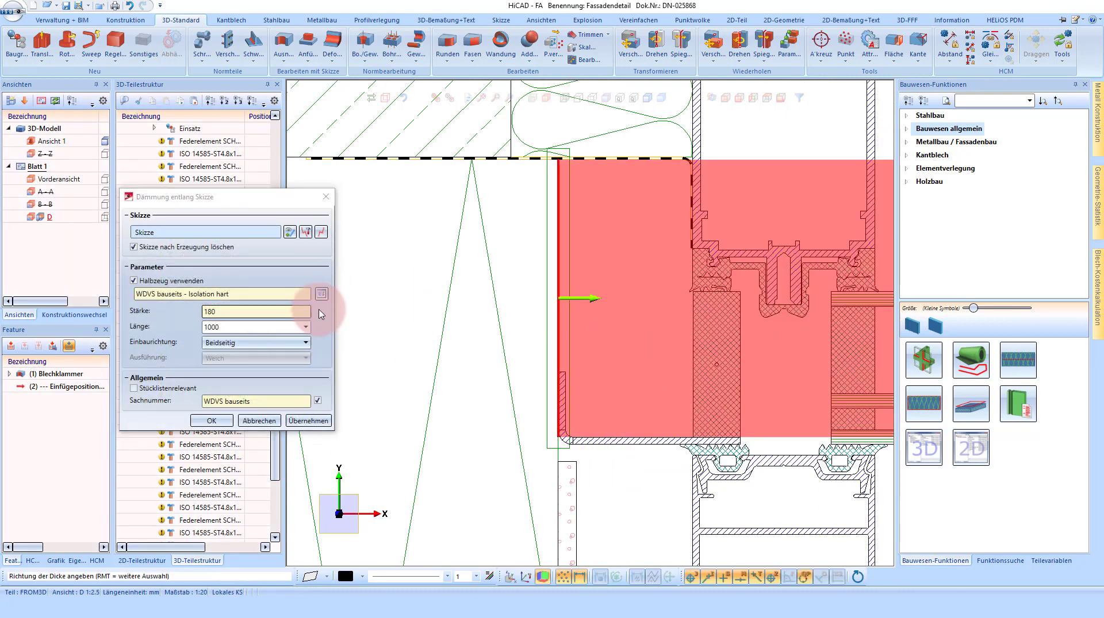
{"action": "left_click", "coordinate": [684, 481]}
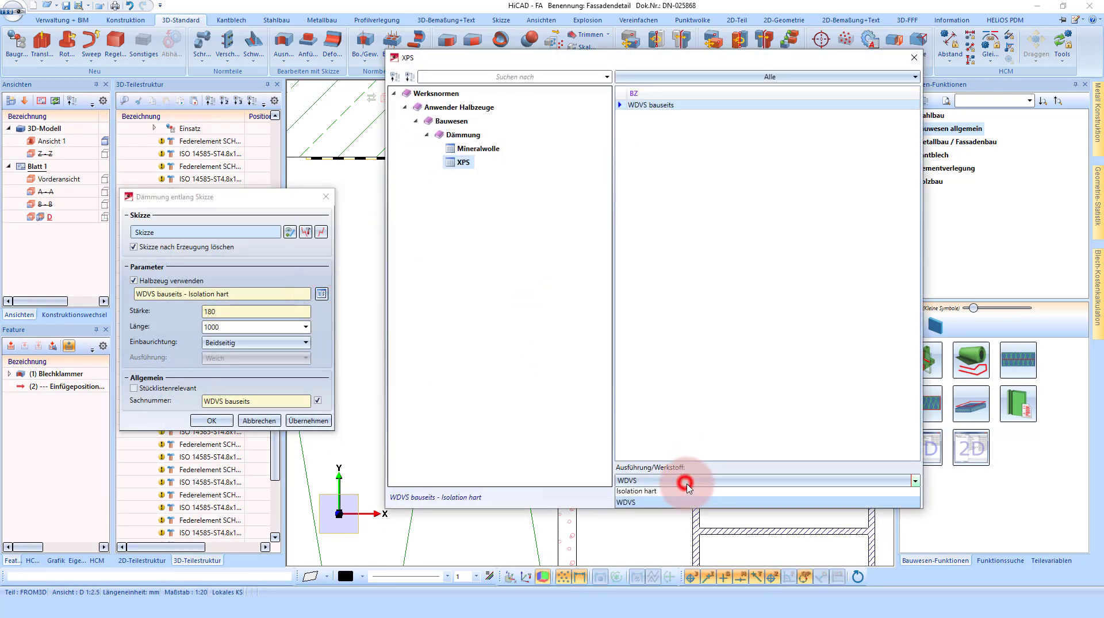
{"action": "left_click", "coordinate": [676, 495]}
{"action": "double_click", "coordinate": [671, 145]}
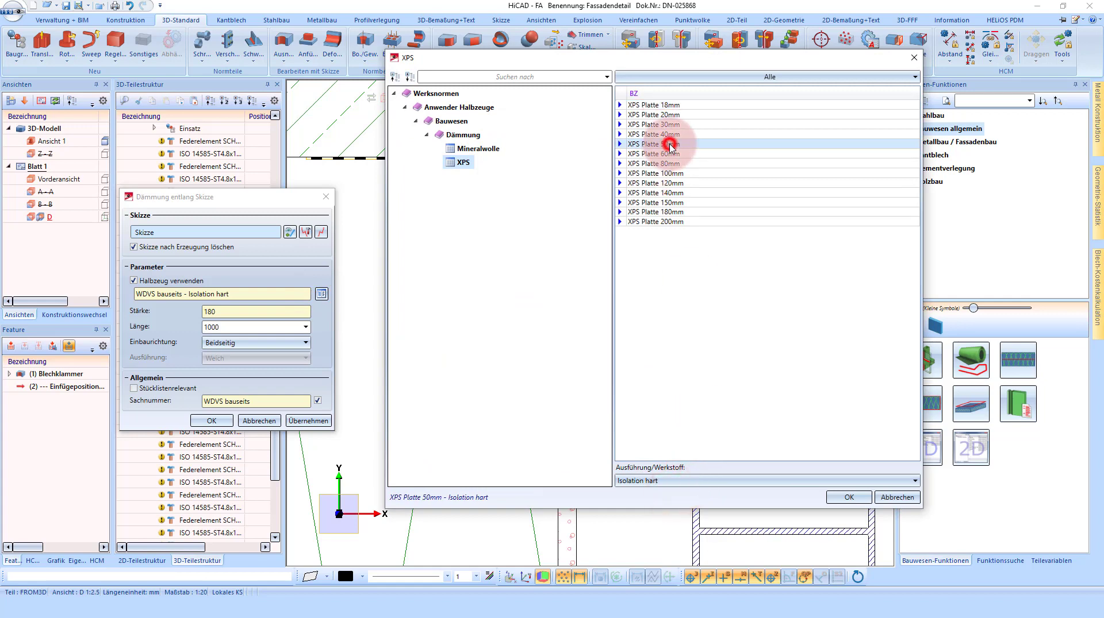
{"action": "left_click", "coordinate": [704, 290]}
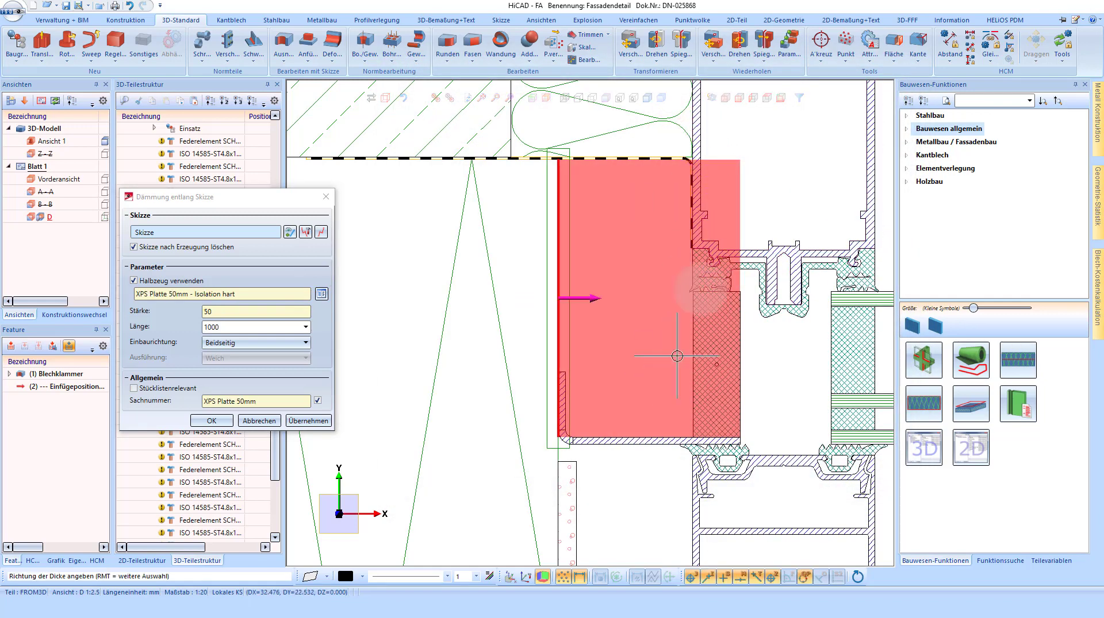
{"action": "left_click", "coordinate": [320, 295]}
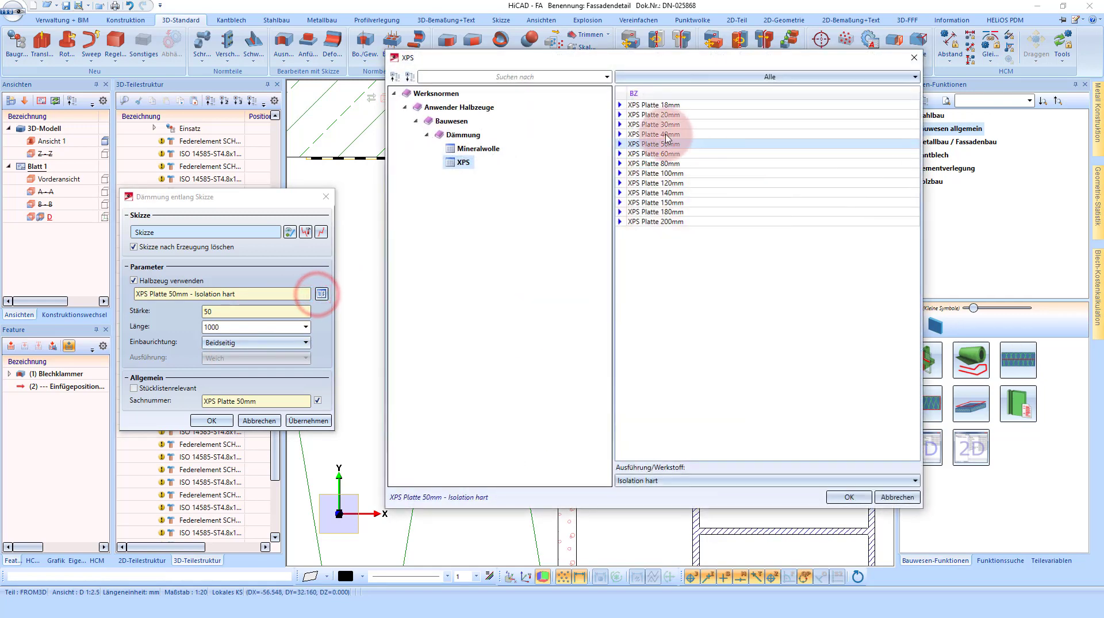
{"action": "double_click", "coordinate": [665, 135]}
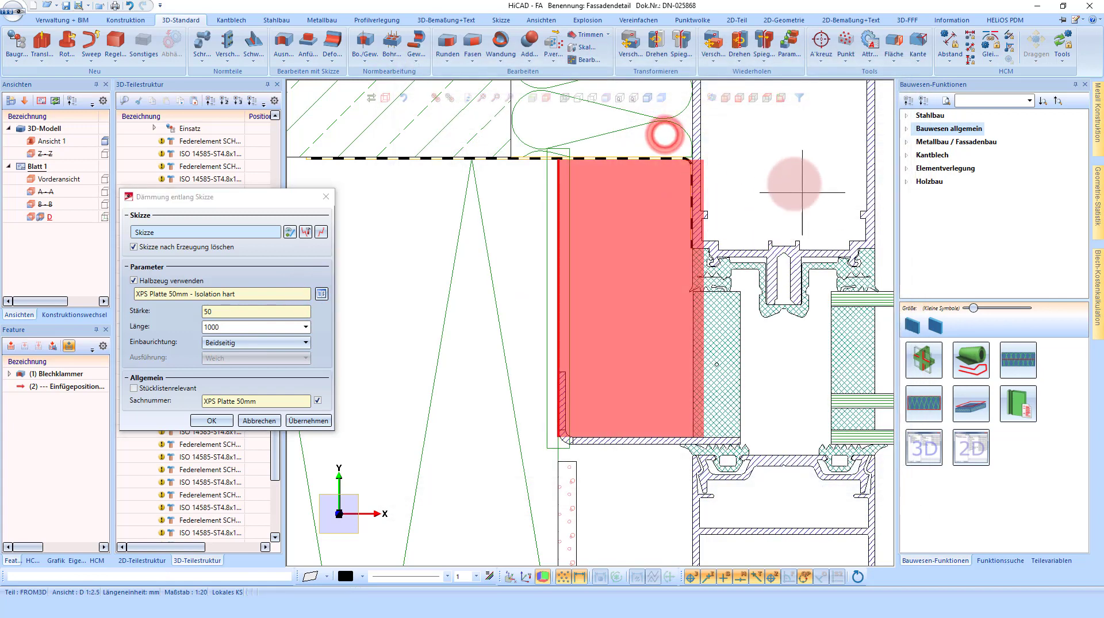
{"action": "left_click", "coordinate": [320, 295]}
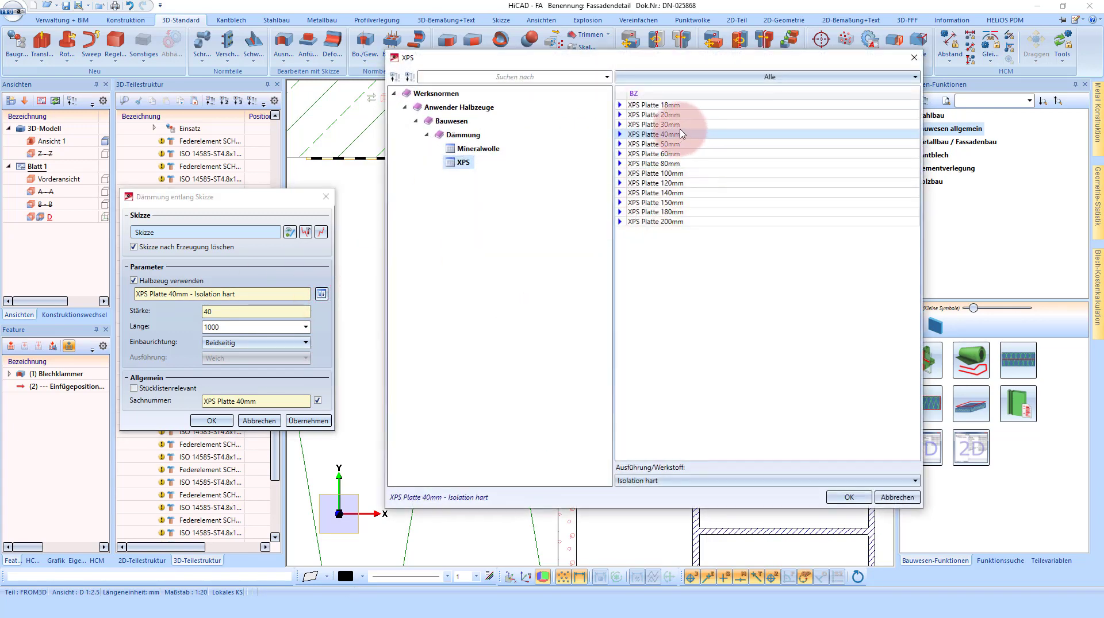
{"action": "left_click", "coordinate": [678, 124]}
{"action": "left_click", "coordinate": [841, 497]}
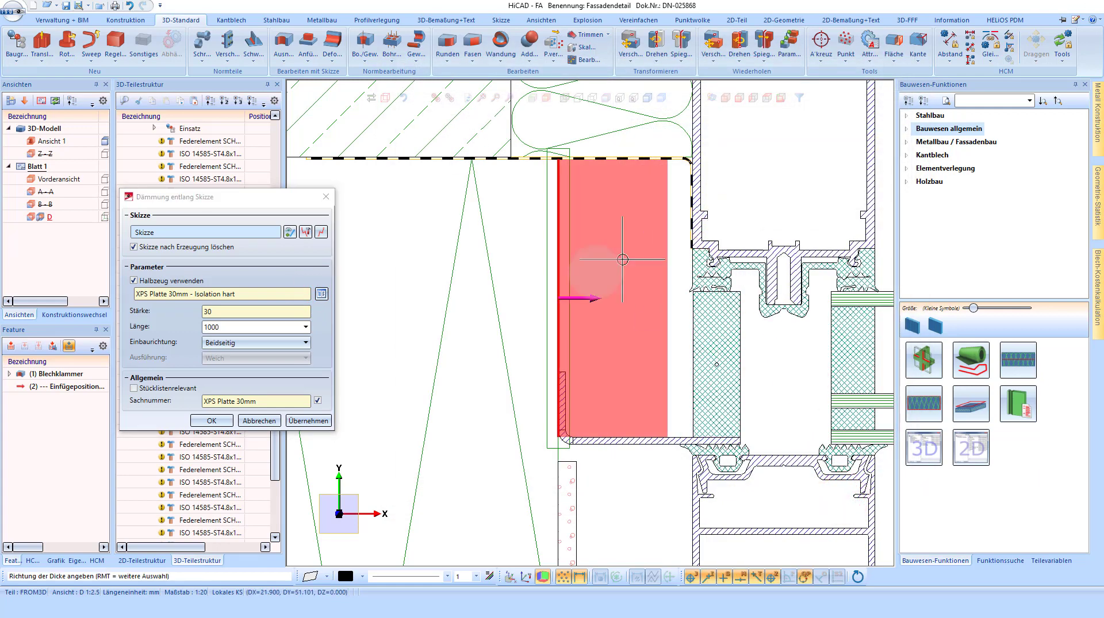
Turn off Halbzeug verwenden, set thickness 36 with Ausführung Hart, pick the direction and confirm.
{"action": "left_click", "coordinate": [146, 281]}
{"action": "type", "text": "35"}
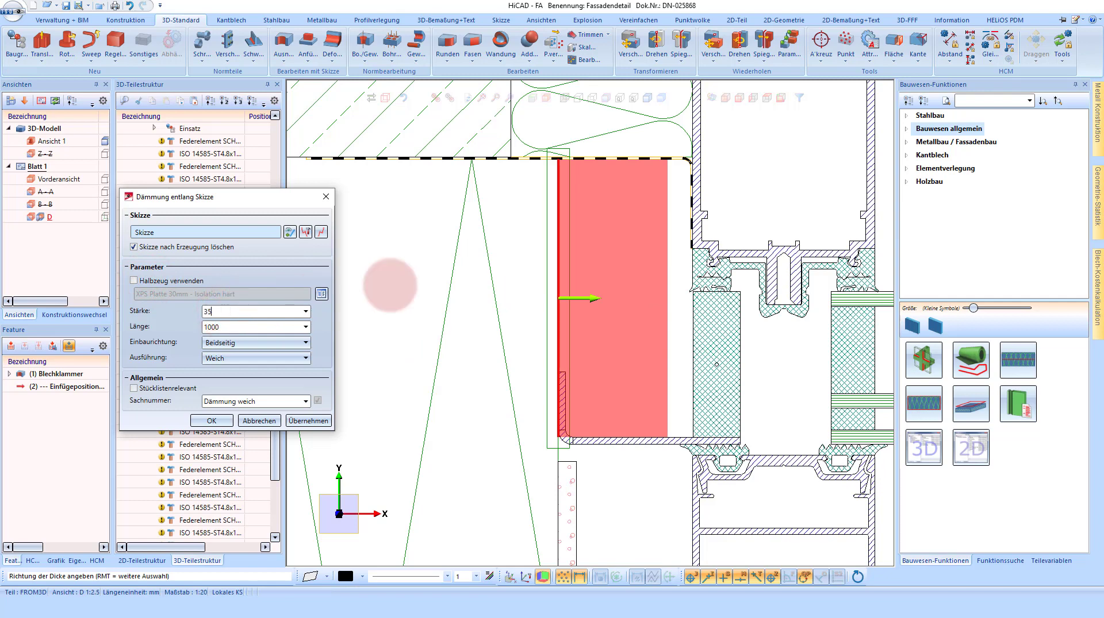
{"action": "left_click", "coordinate": [224, 314]}
{"action": "type", "text": "36"}
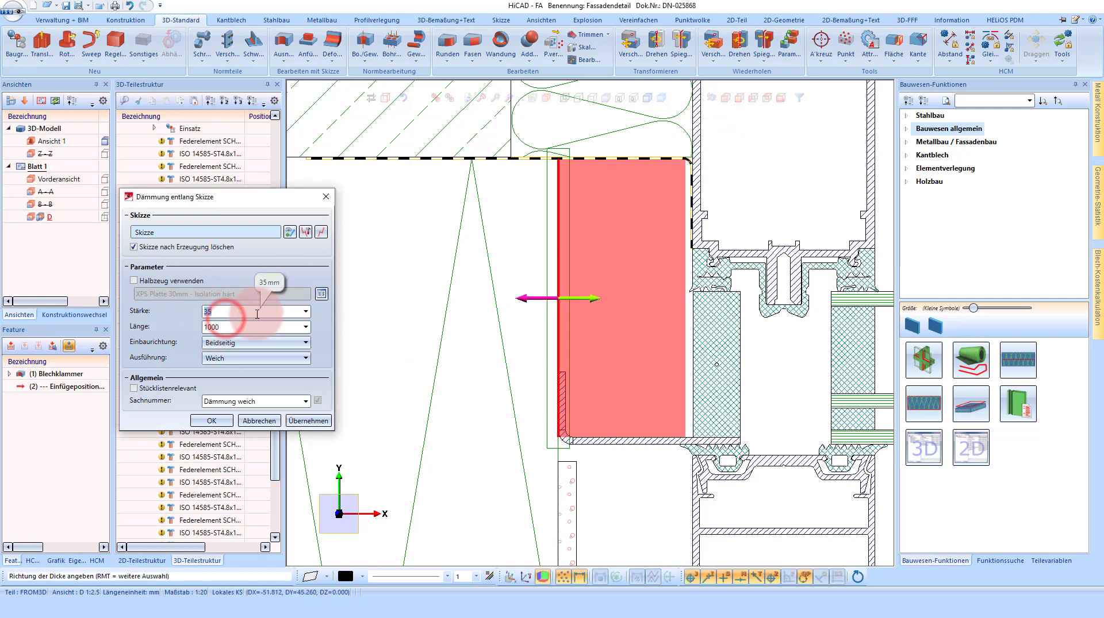
{"action": "left_click", "coordinate": [257, 362]}
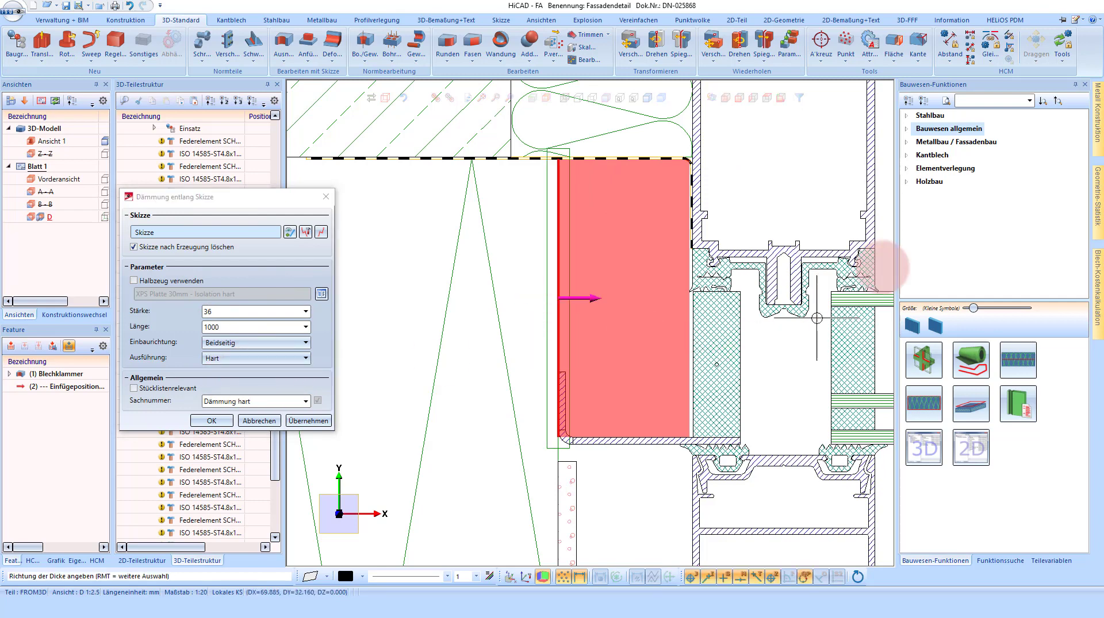
{"action": "left_click", "coordinate": [512, 295]}
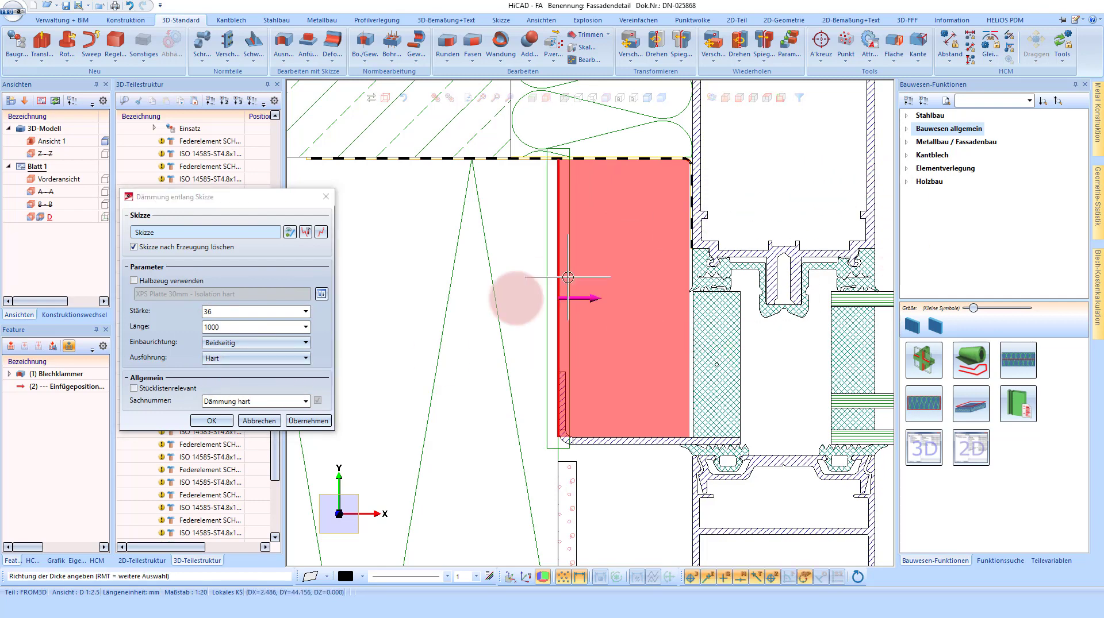
{"action": "left_click", "coordinate": [202, 418]}
{"action": "left_click", "coordinate": [637, 353]}
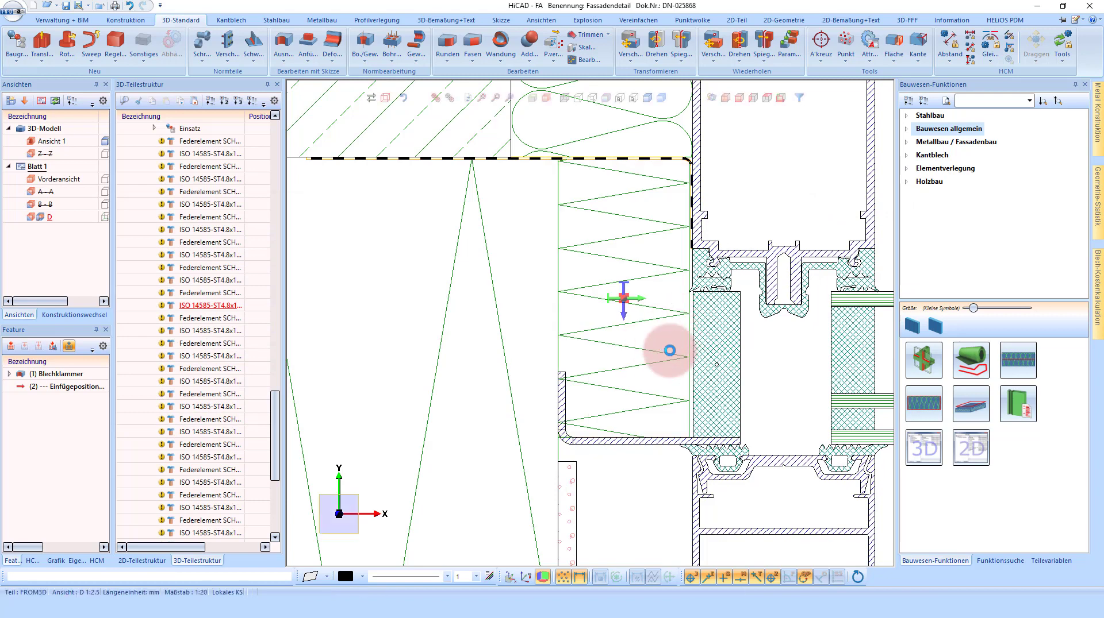
{"action": "scroll", "coordinate": [604, 312], "scroll_direction": "down", "scroll_amount": 1}
{"action": "scroll", "coordinate": [602, 312], "scroll_direction": "down", "scroll_amount": 1}
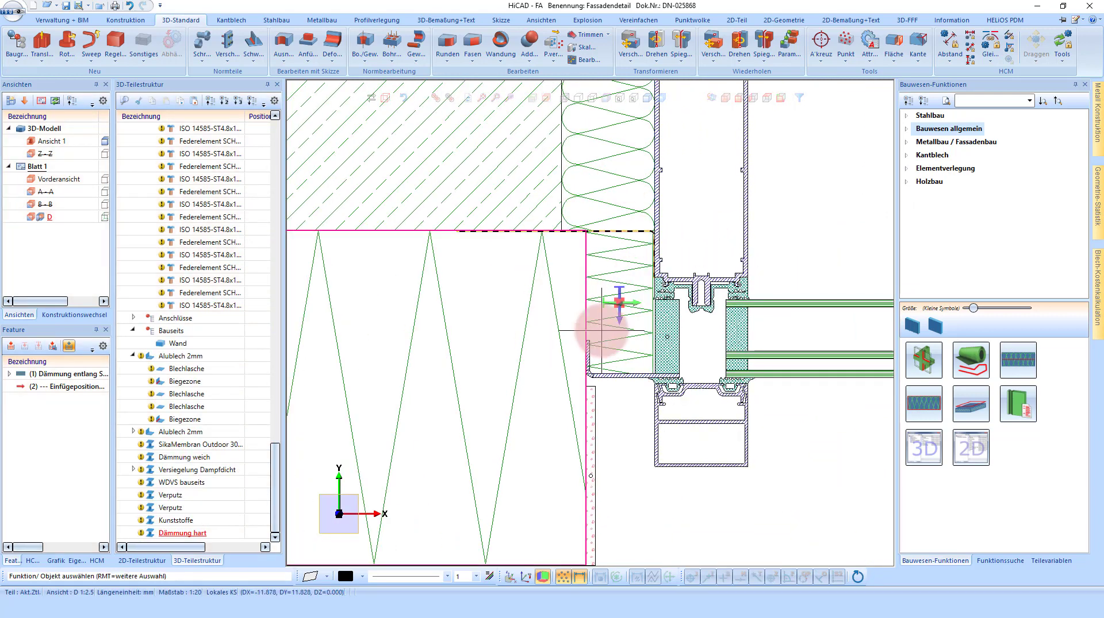
{"action": "scroll", "coordinate": [593, 395], "scroll_direction": "down", "scroll_amount": 1}
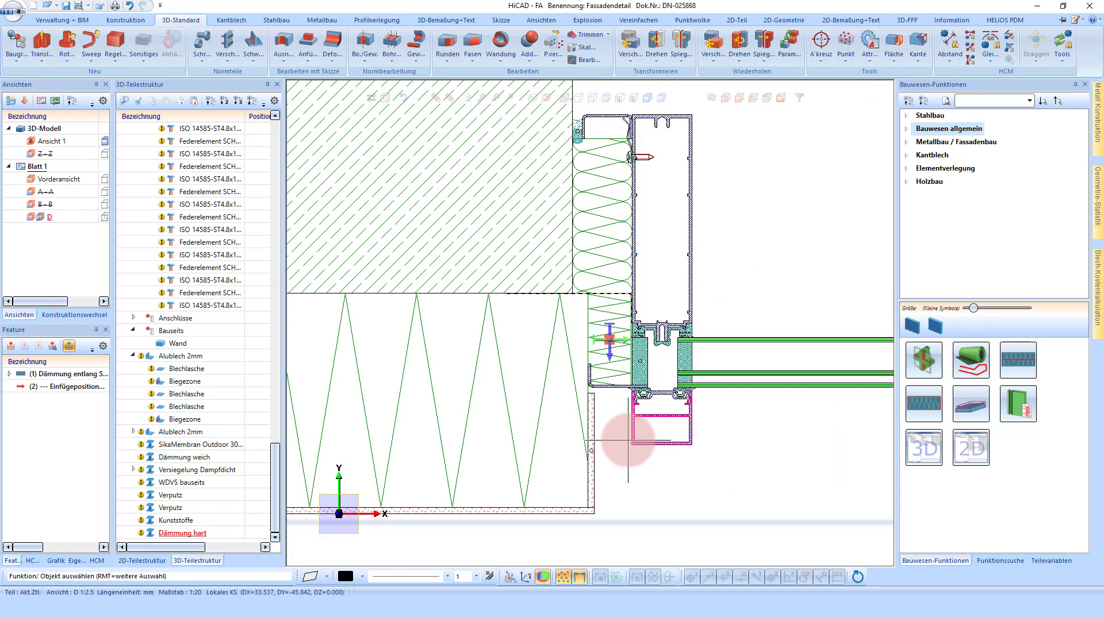
{"action": "scroll", "coordinate": [616, 446], "scroll_direction": "up", "scroll_amount": 1}
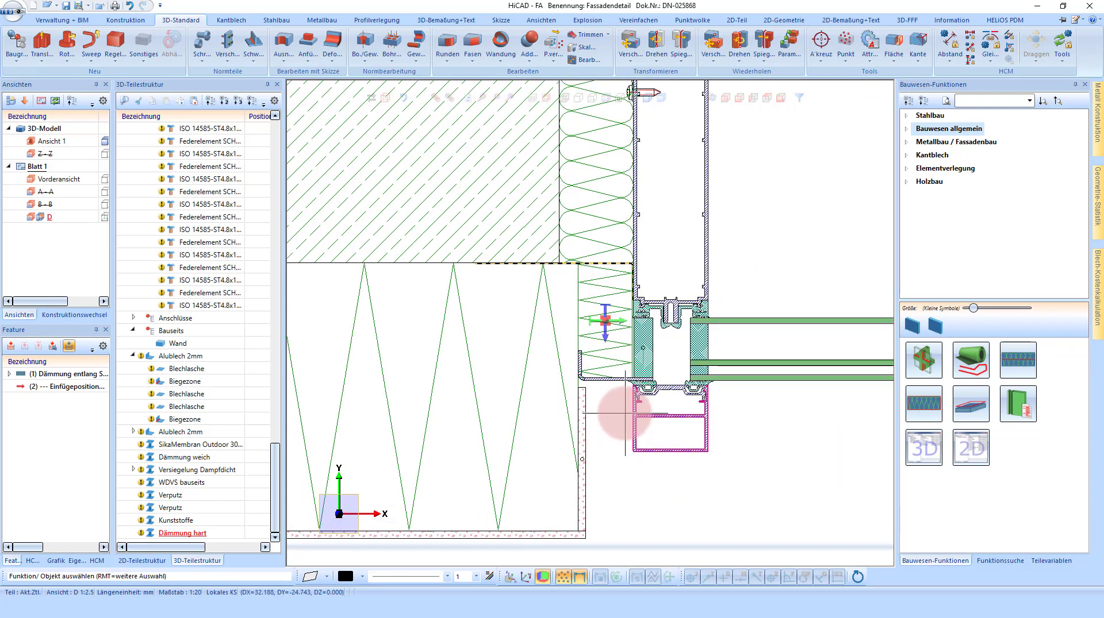
{"action": "scroll", "coordinate": [614, 442], "scroll_direction": "up", "scroll_amount": 1}
{"action": "scroll", "coordinate": [656, 288], "scroll_direction": "up", "scroll_amount": 2}
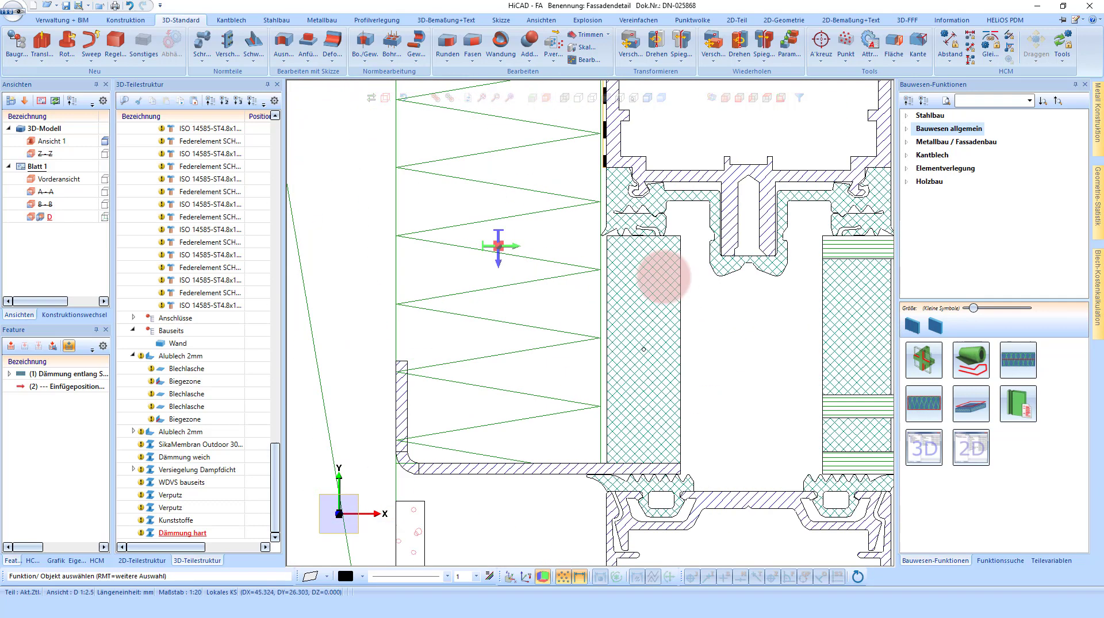
{"action": "scroll", "coordinate": [575, 339], "scroll_direction": "up", "scroll_amount": 1}
{"action": "scroll", "coordinate": [653, 313], "scroll_direction": "down", "scroll_amount": 2}
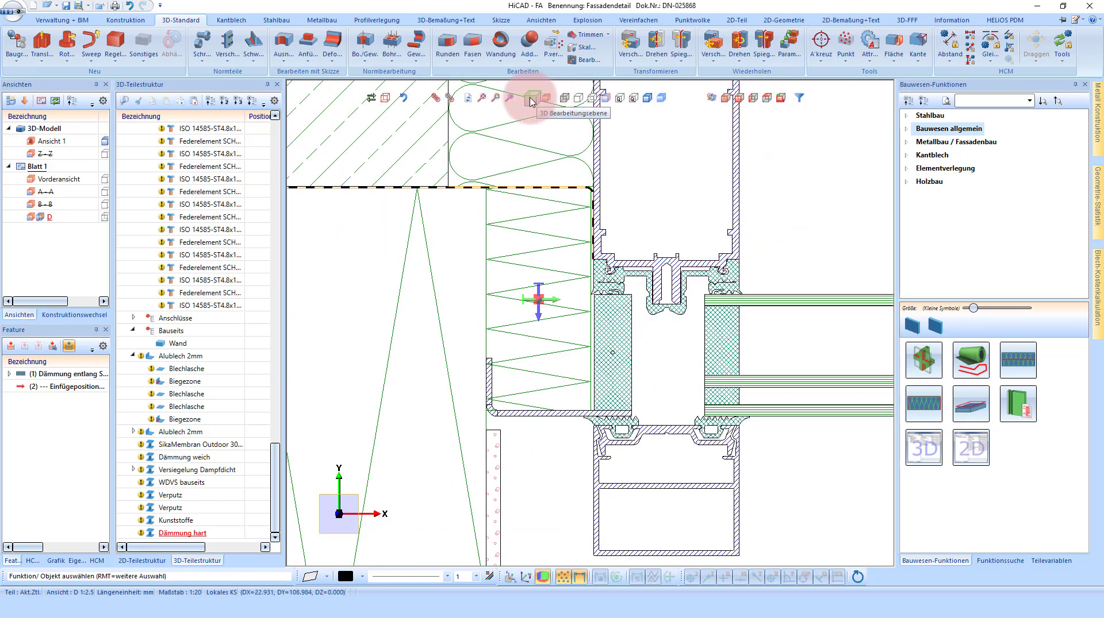
Define a 3D working plane at the profile edge point, perpendicular to the line, picking Z and X directions.
{"action": "left_click", "coordinate": [531, 102]}
{"action": "scroll", "coordinate": [649, 371], "scroll_direction": "up", "scroll_amount": 2}
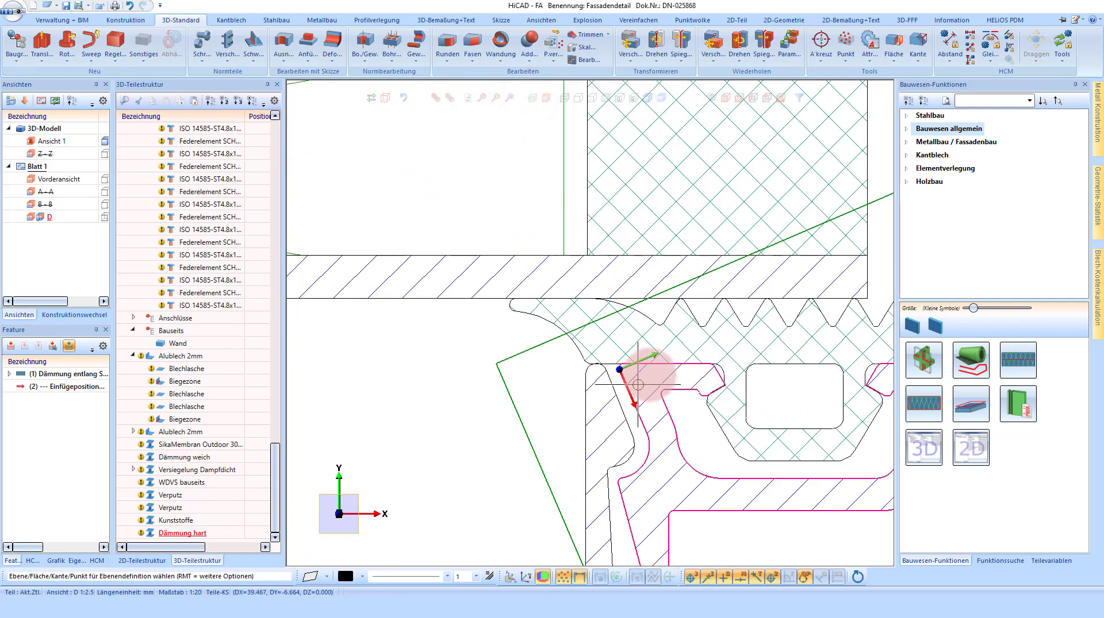
{"action": "scroll", "coordinate": [649, 316], "scroll_direction": "up", "scroll_amount": 1}
{"action": "scroll", "coordinate": [648, 317], "scroll_direction": "up", "scroll_amount": 2}
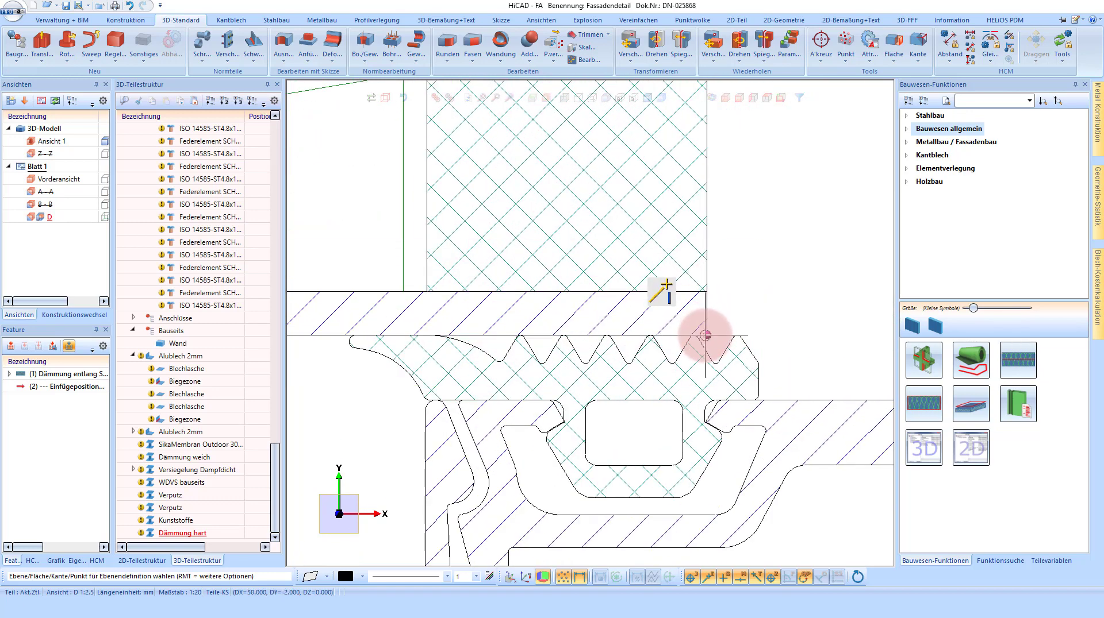
{"action": "left_click", "coordinate": [705, 336]}
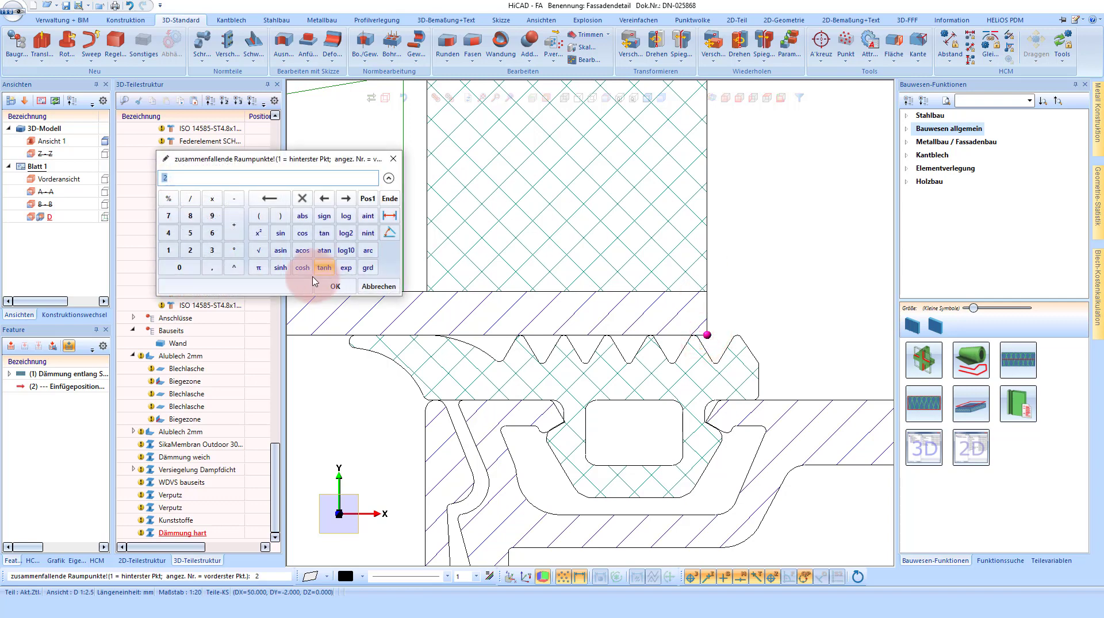
{"action": "left_click", "coordinate": [340, 286]}
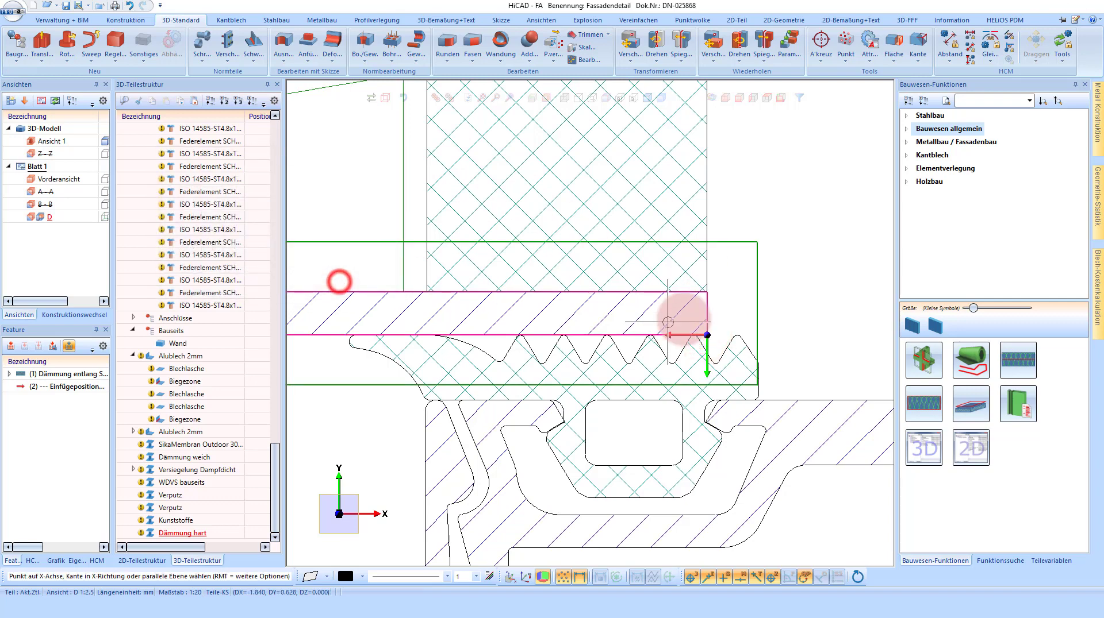
{"action": "right_click", "coordinate": [742, 276]}
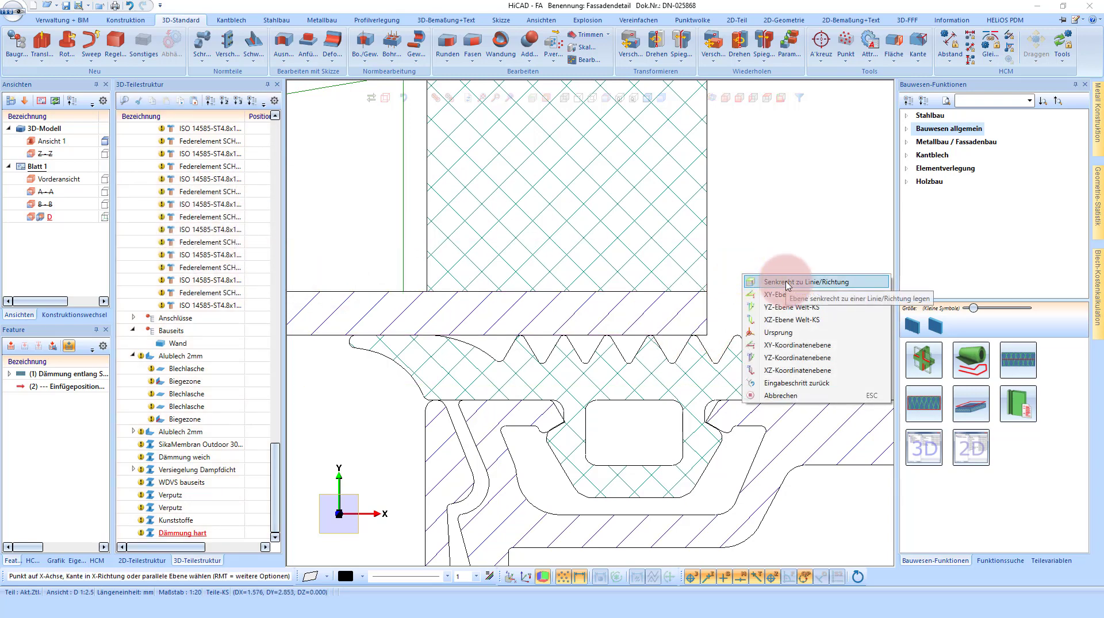
{"action": "left_click", "coordinate": [786, 283]}
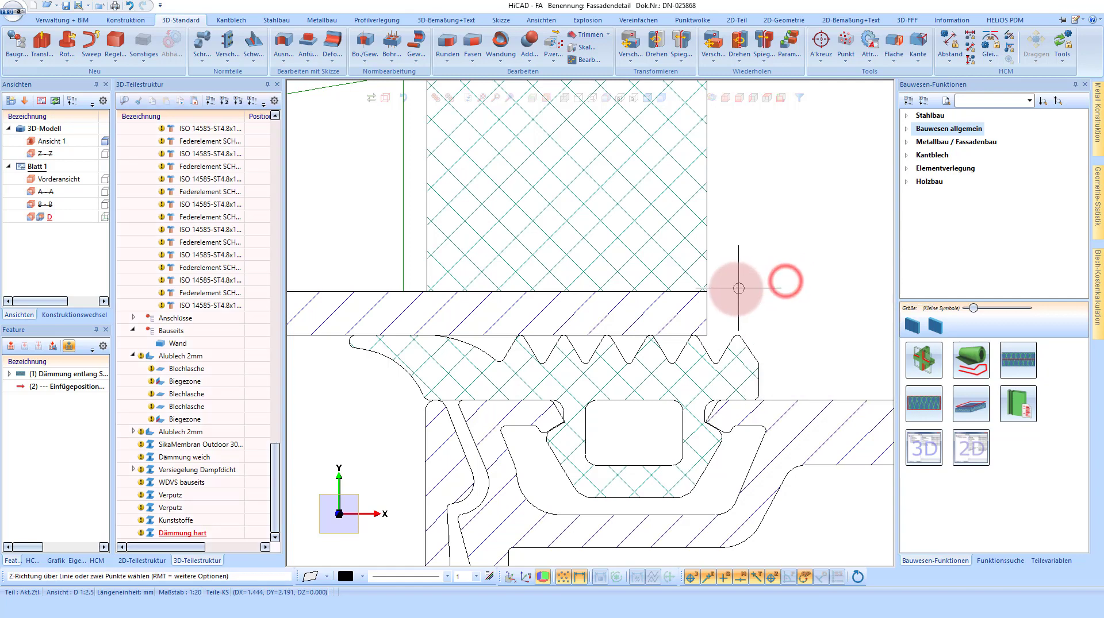
{"action": "left_click", "coordinate": [711, 278]}
{"action": "scroll", "coordinate": [728, 292], "scroll_direction": "down", "scroll_amount": 3}
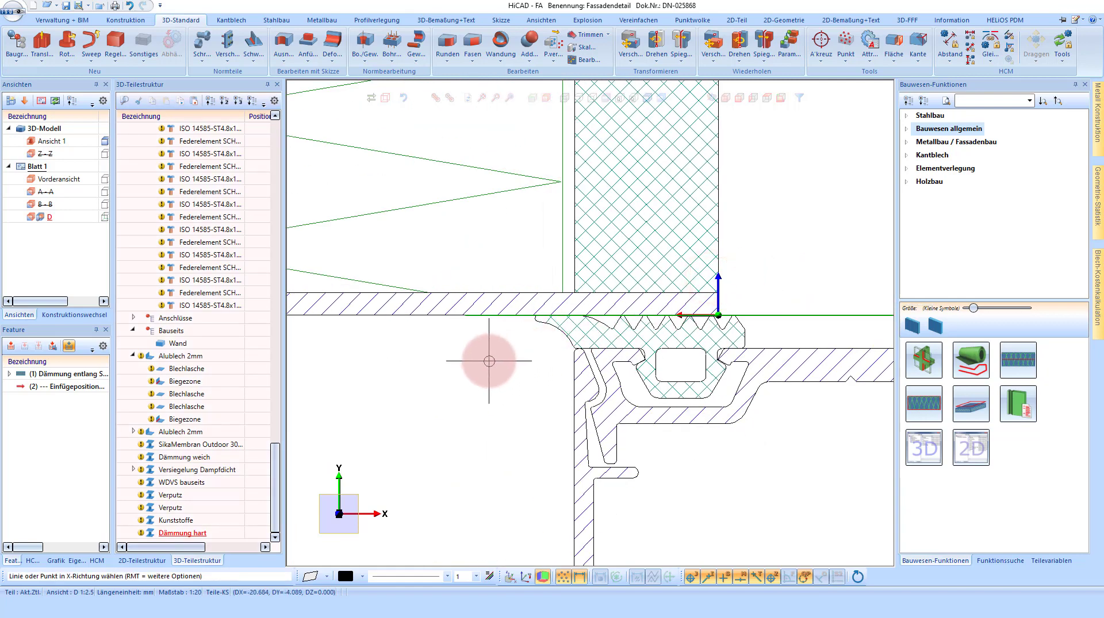
{"action": "left_click", "coordinate": [718, 277]}
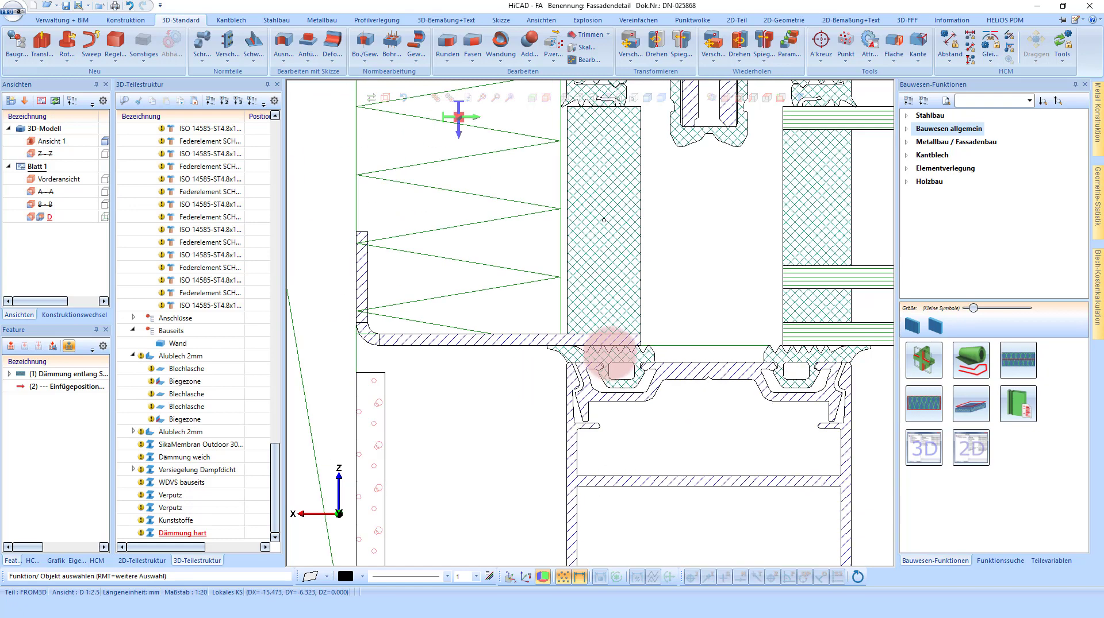
Start a standard screw on the profile-edge plane and select DIN ISO 7050 C Z ST4.2x32.
{"action": "scroll", "coordinate": [501, 352], "scroll_direction": "down", "scroll_amount": 2}
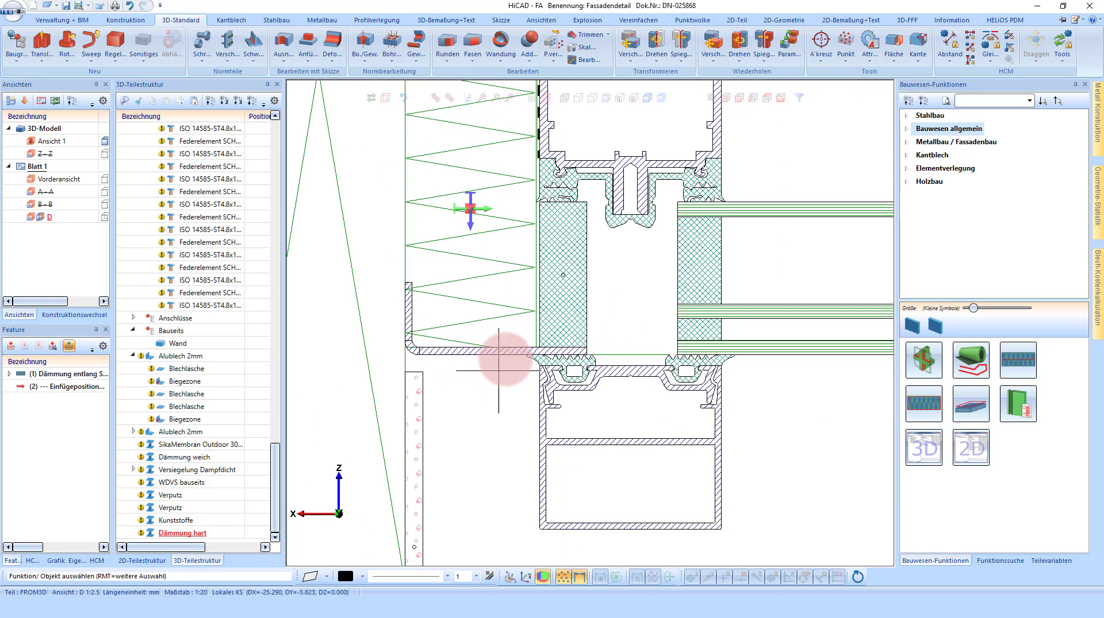
{"action": "scroll", "coordinate": [525, 251], "scroll_direction": "up", "scroll_amount": 2}
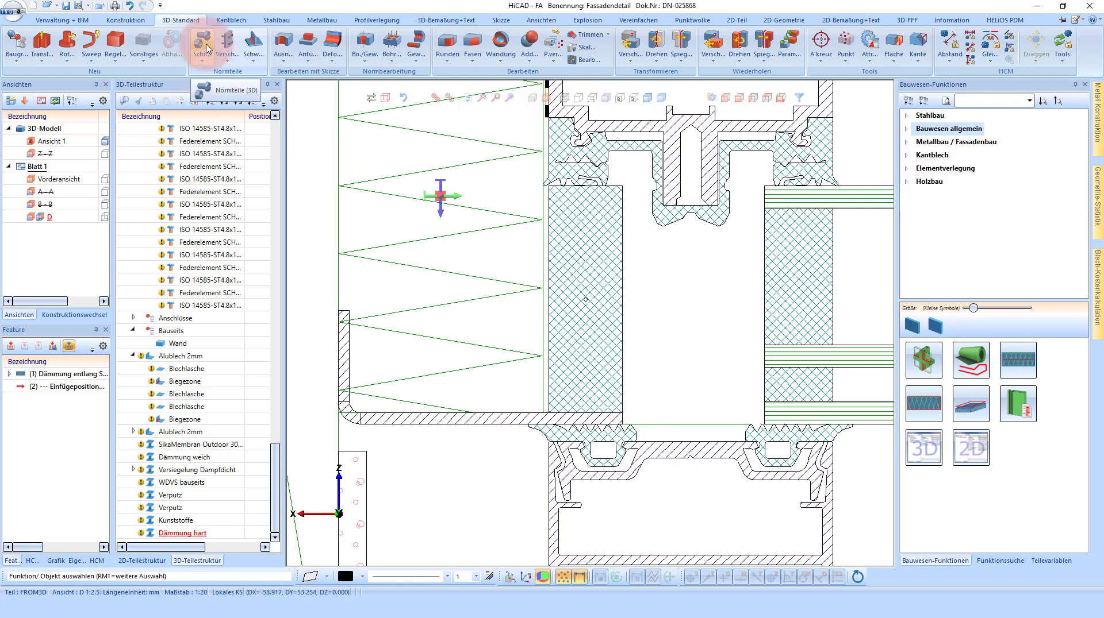
{"action": "left_click", "coordinate": [207, 48]}
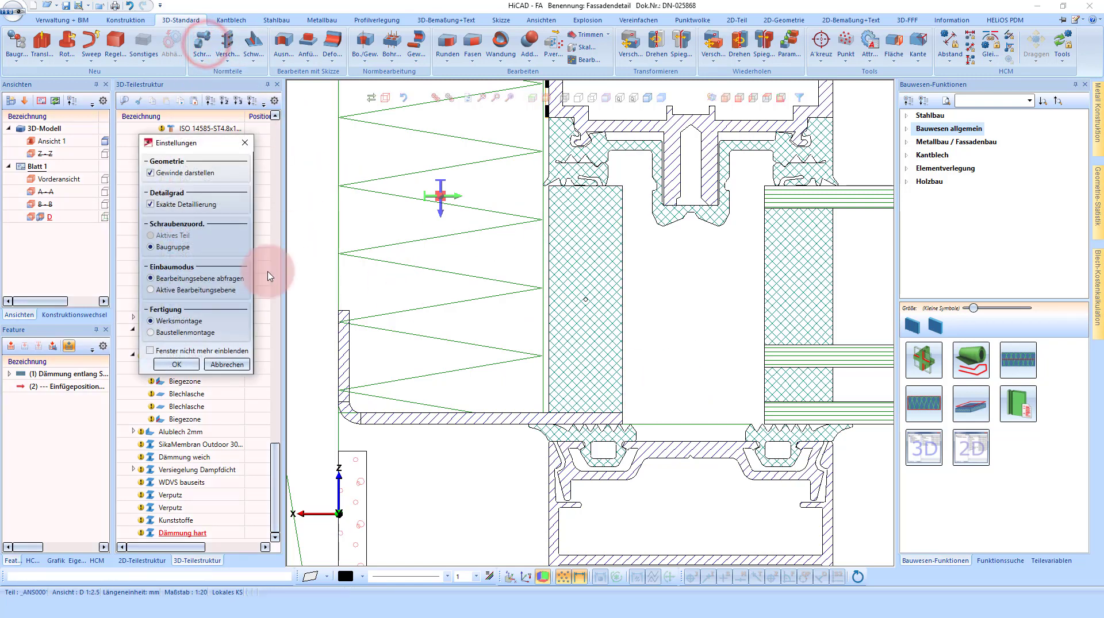
{"action": "left_click", "coordinate": [177, 365]}
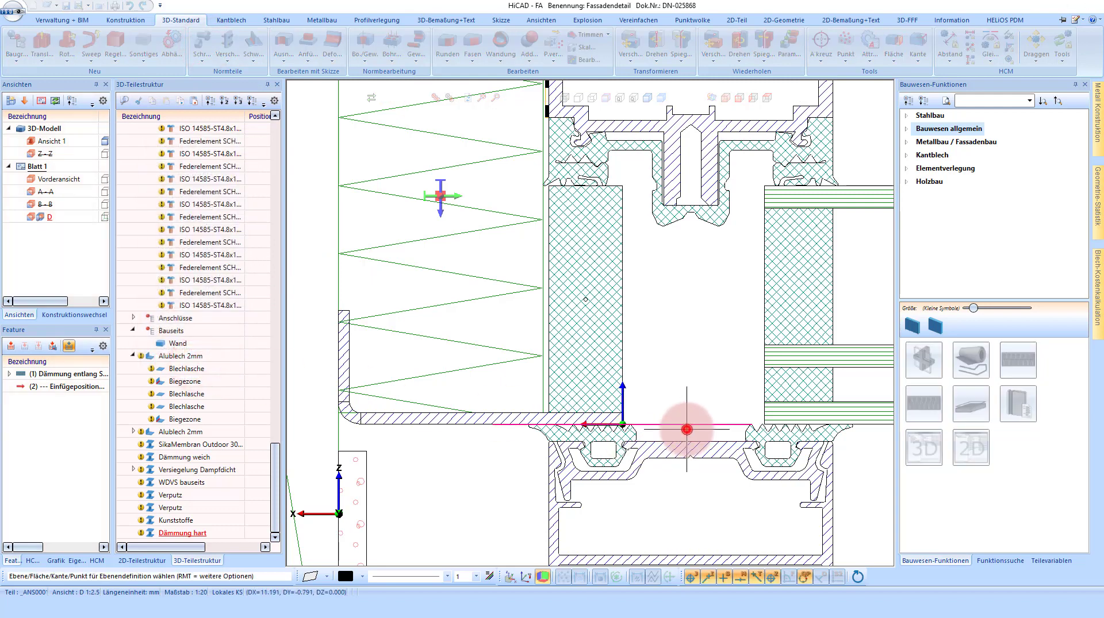
{"action": "left_click", "coordinate": [686, 429]}
{"action": "left_click", "coordinate": [122, 37]}
{"action": "type", "text": "7050"}
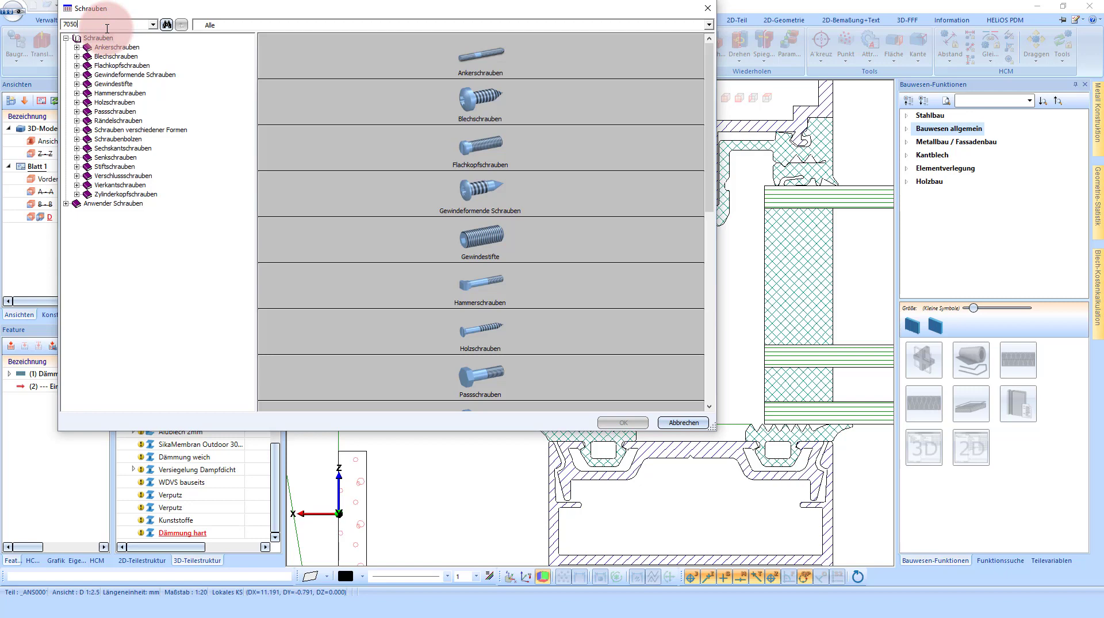
{"action": "key", "text": "Return"}
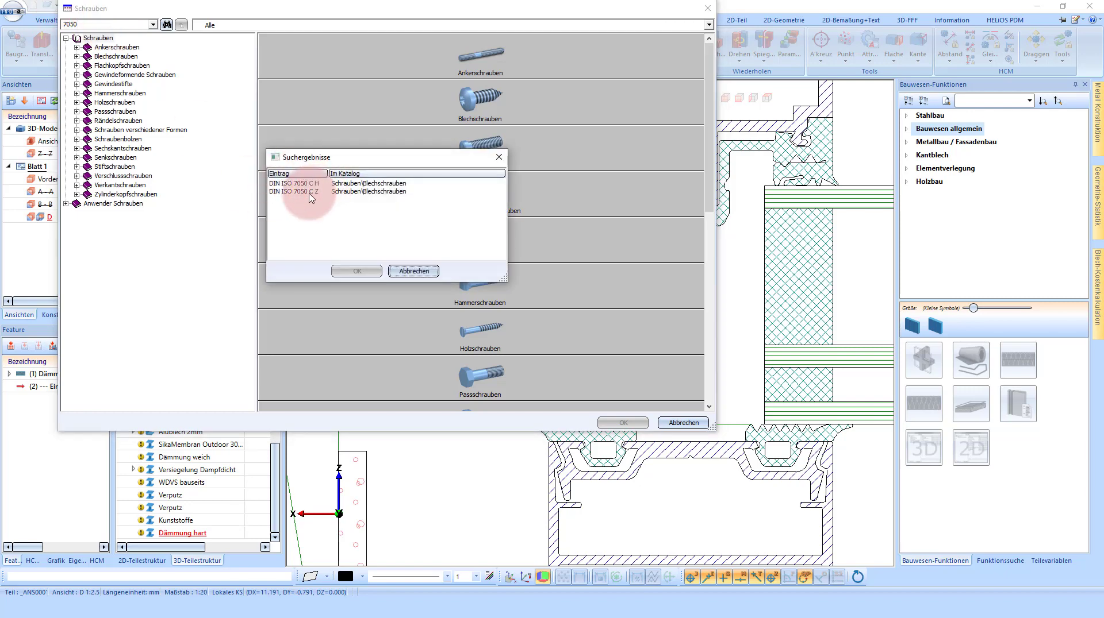
{"action": "double_click", "coordinate": [310, 192]}
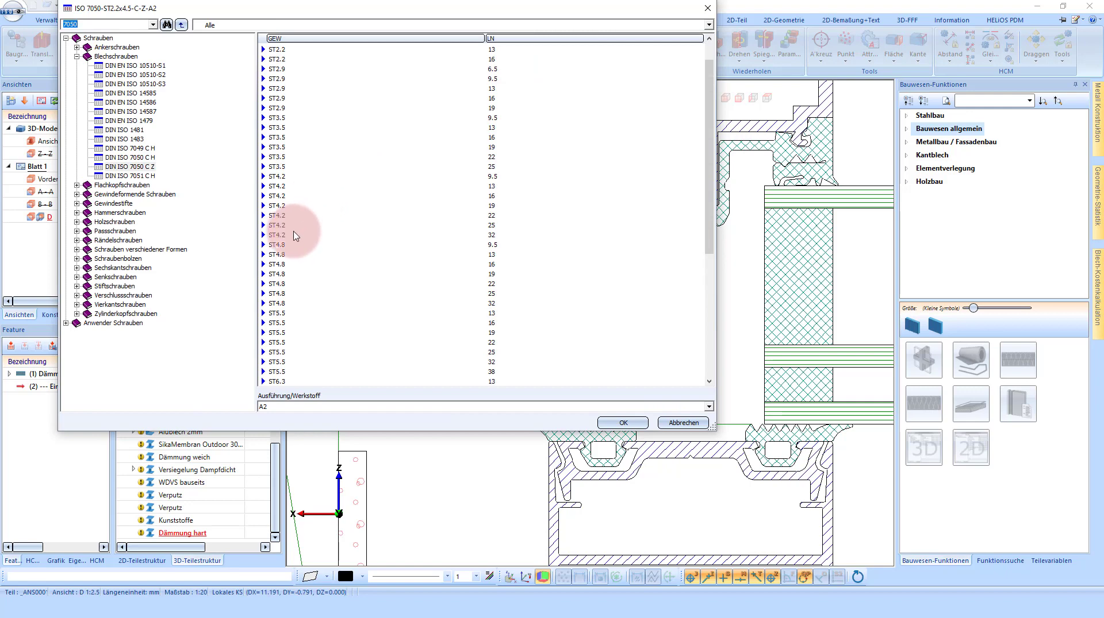
{"action": "left_click", "coordinate": [295, 235]}
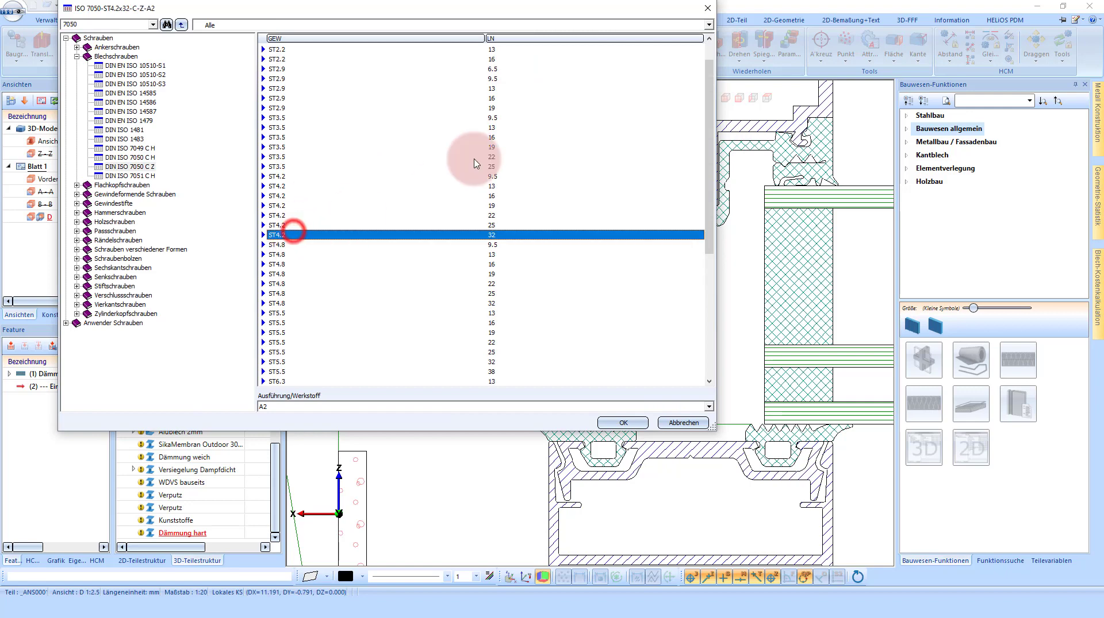
{"action": "left_click", "coordinate": [624, 424]}
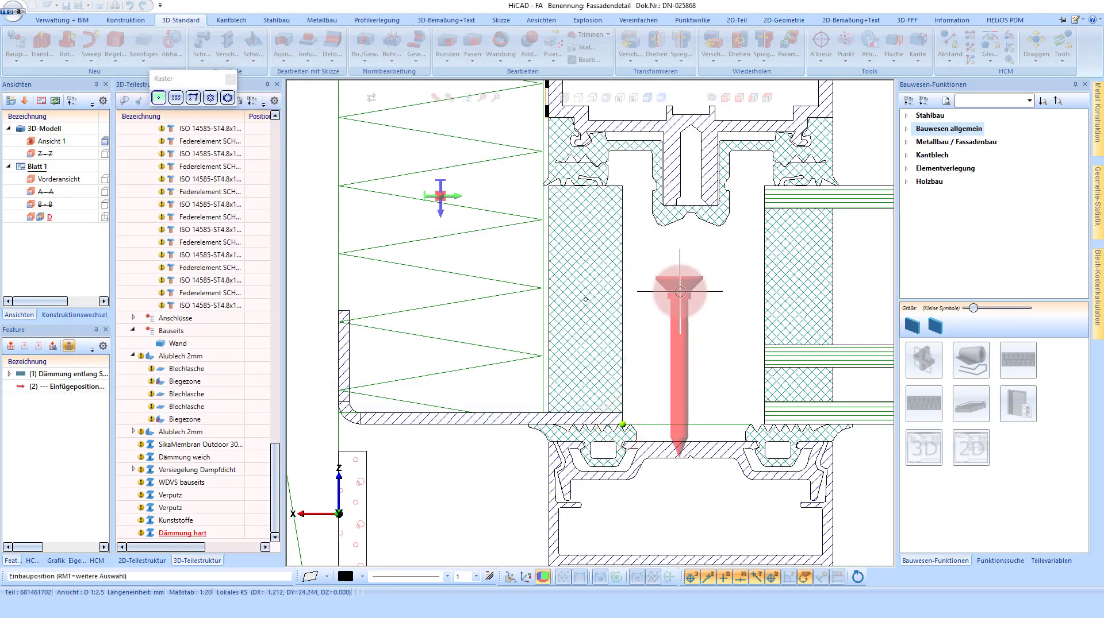
Flip the screw to point upward and place it at the profile edge.
{"action": "scroll", "coordinate": [699, 305], "scroll_direction": "down", "scroll_amount": 1}
{"action": "scroll", "coordinate": [707, 287], "scroll_direction": "down", "scroll_amount": 2}
{"action": "scroll", "coordinate": [711, 293], "scroll_direction": "up", "scroll_amount": 2}
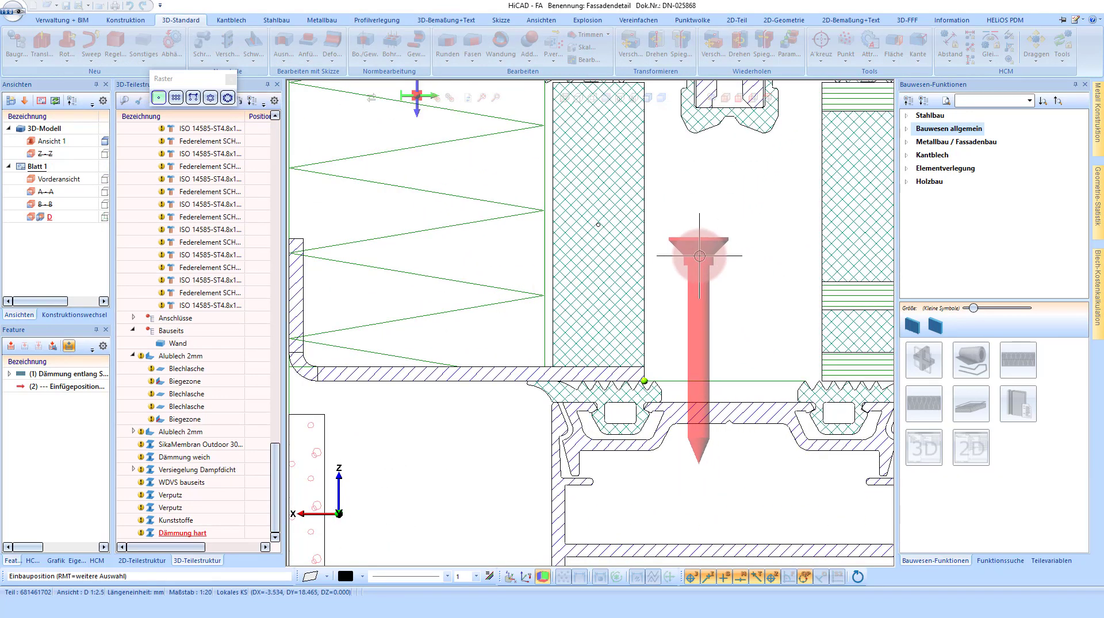
{"action": "right_click", "coordinate": [699, 256]}
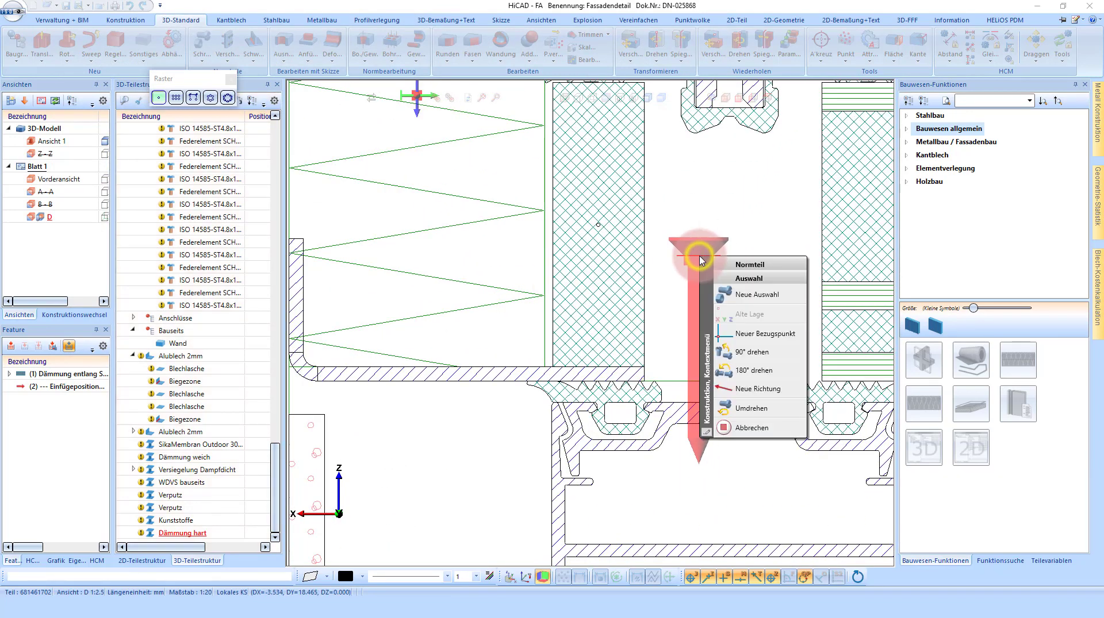
{"action": "left_click", "coordinate": [763, 415]}
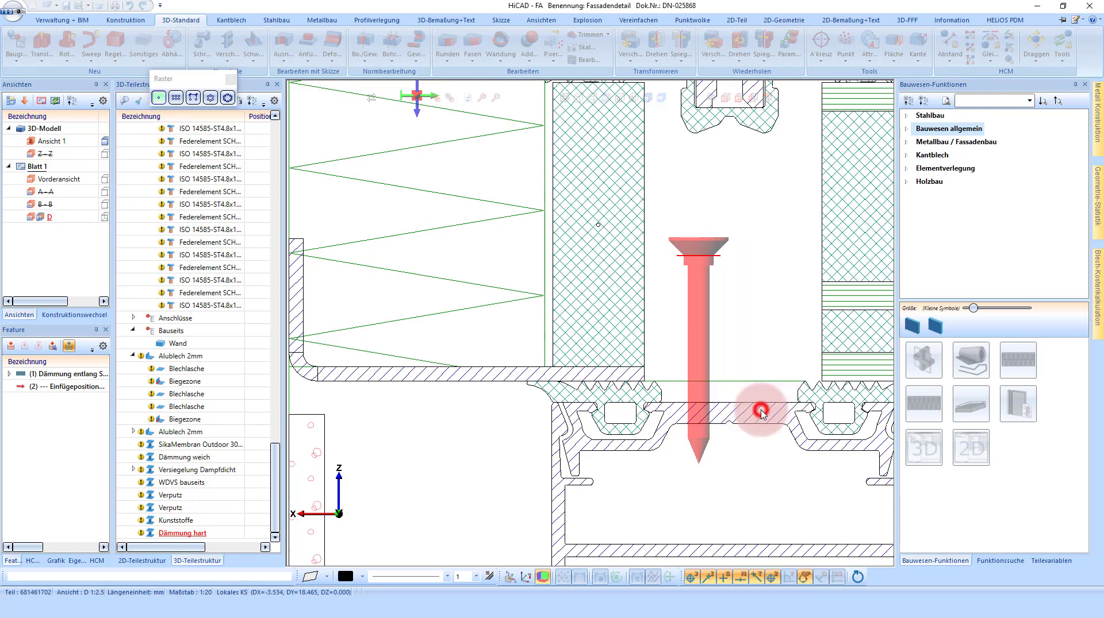
{"action": "scroll", "coordinate": [634, 337], "scroll_direction": "up", "scroll_amount": 2}
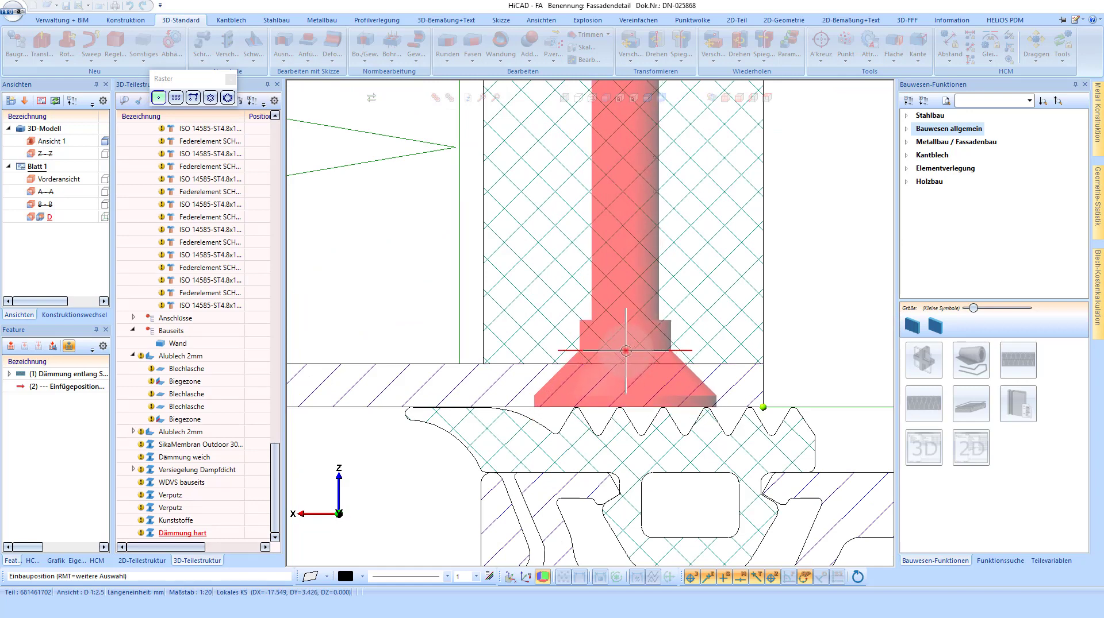
{"action": "left_click", "coordinate": [626, 351]}
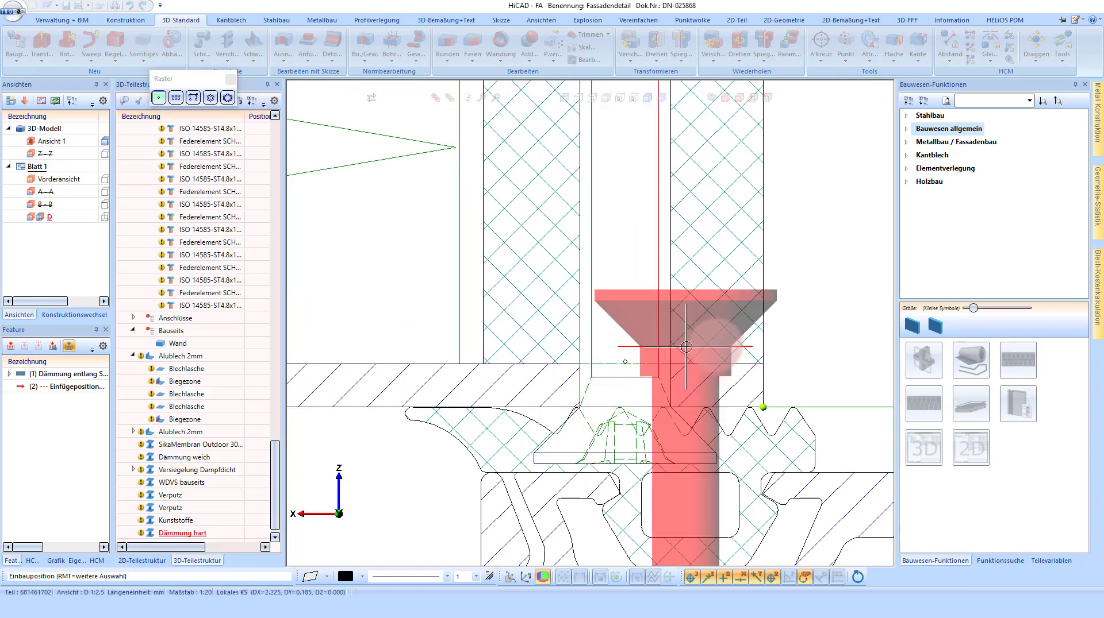
{"action": "left_click", "coordinate": [568, 469]}
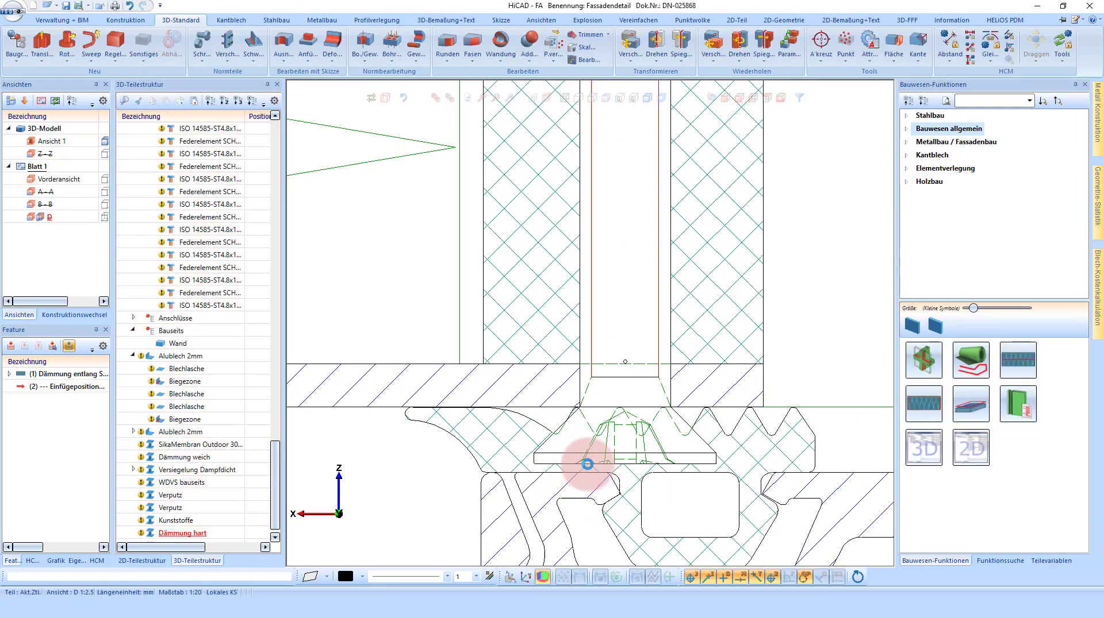
{"action": "right_click", "coordinate": [569, 460]}
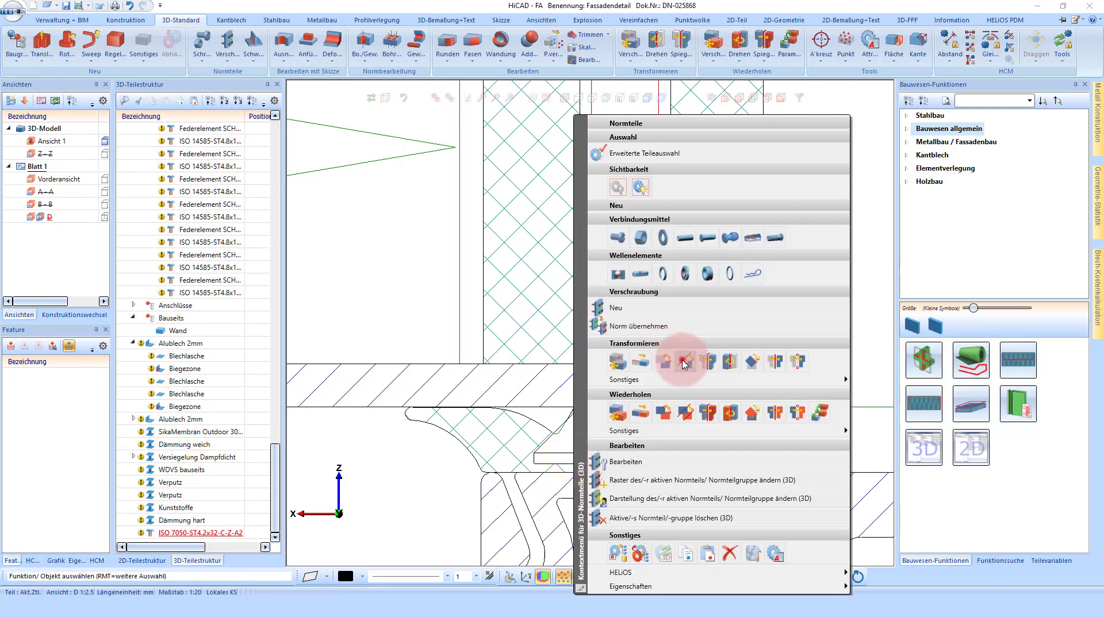
{"action": "left_click", "coordinate": [684, 362]}
{"action": "left_click", "coordinate": [567, 461]}
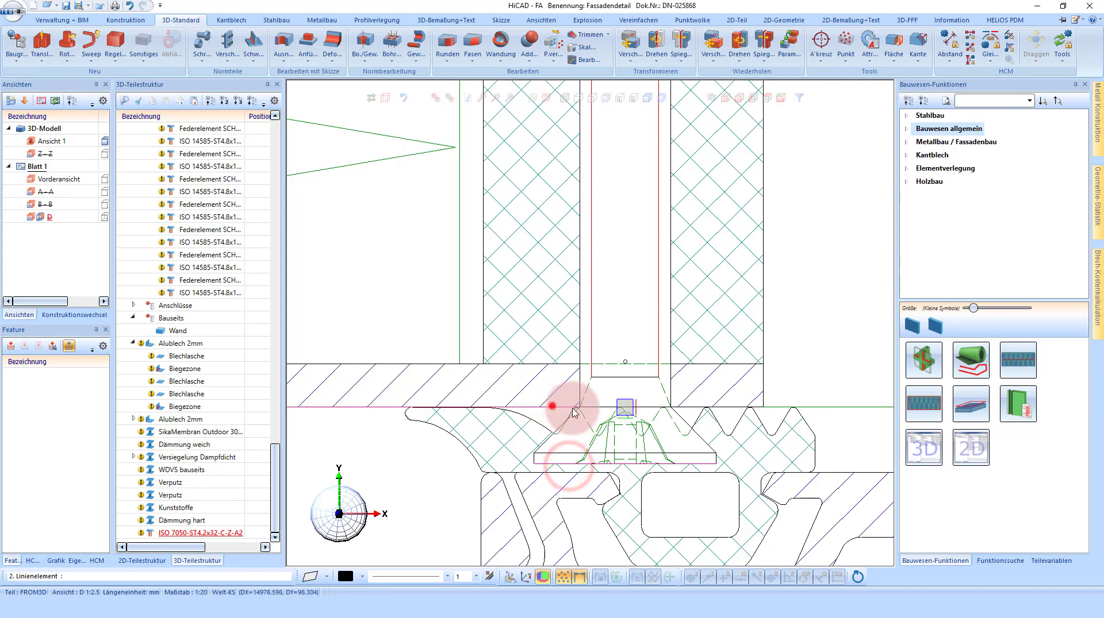
{"action": "left_click", "coordinate": [552, 404]}
{"action": "key", "text": "Return"}
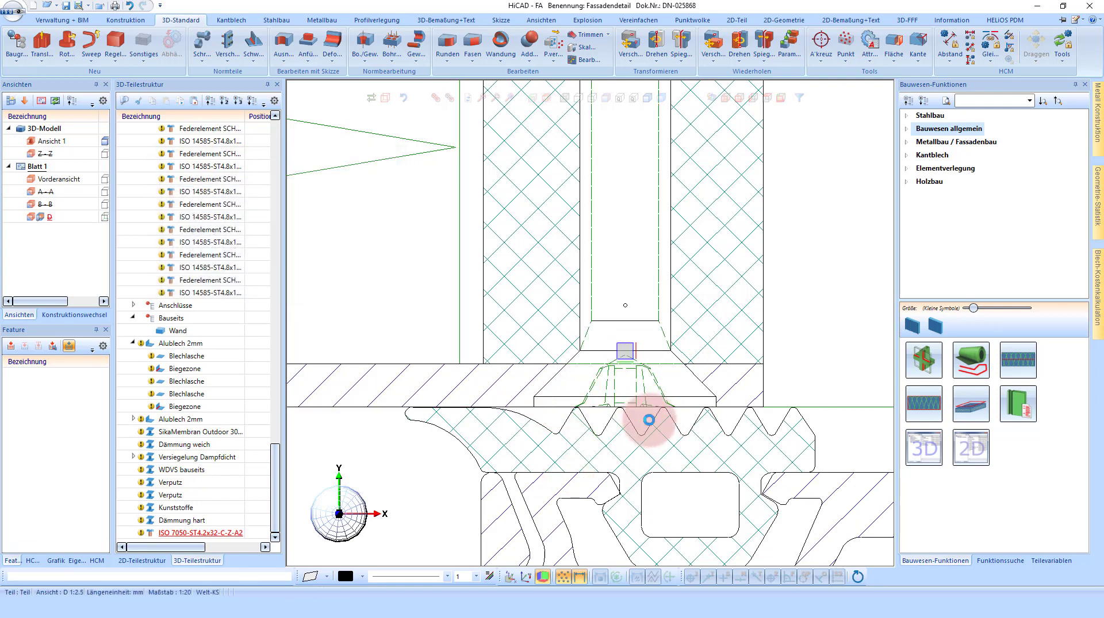
{"action": "scroll", "coordinate": [648, 423], "scroll_direction": "down", "scroll_amount": 1}
{"action": "scroll", "coordinate": [666, 426], "scroll_direction": "down", "scroll_amount": 2}
{"action": "scroll", "coordinate": [666, 423], "scroll_direction": "down", "scroll_amount": 1}
{"action": "scroll", "coordinate": [631, 360], "scroll_direction": "down", "scroll_amount": 1}
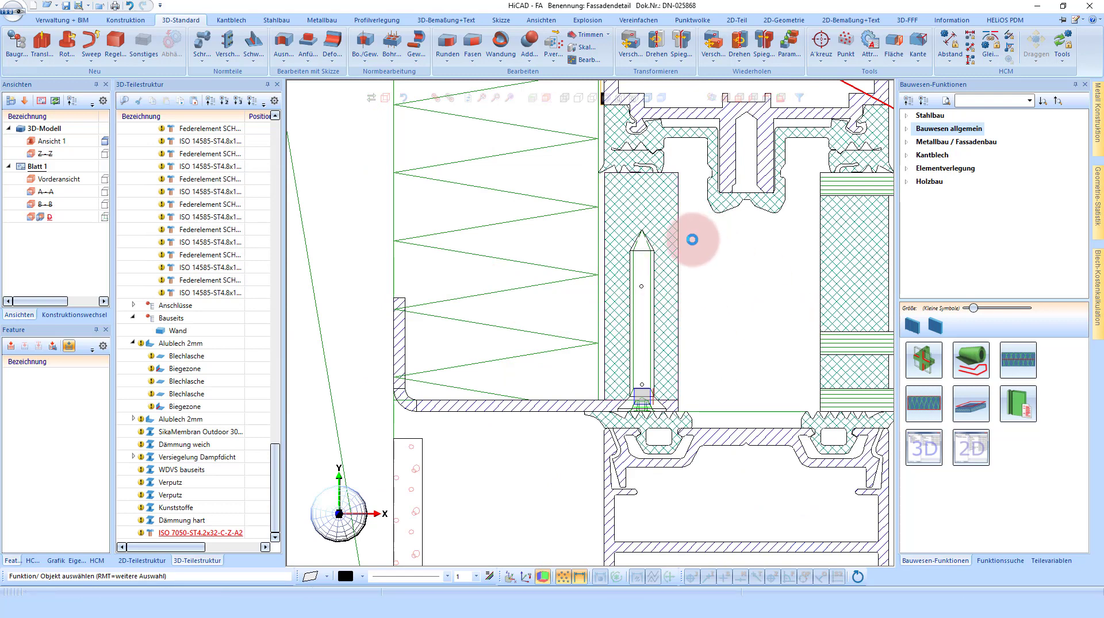
{"action": "left_click", "coordinate": [638, 219]}
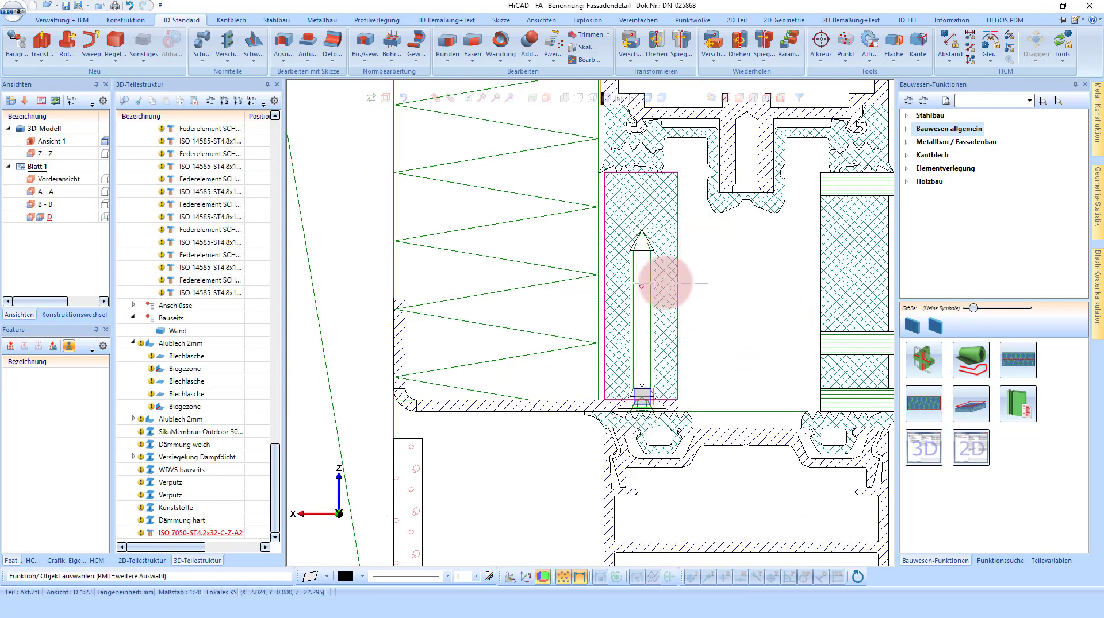
{"action": "right_click", "coordinate": [642, 246]}
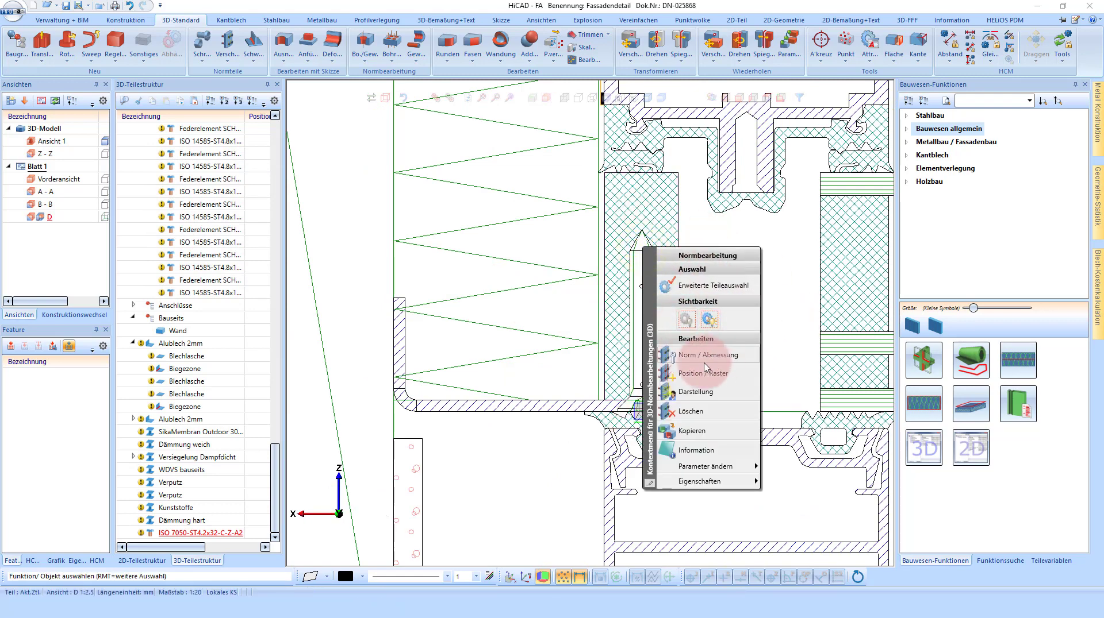
{"action": "left_click", "coordinate": [778, 271]}
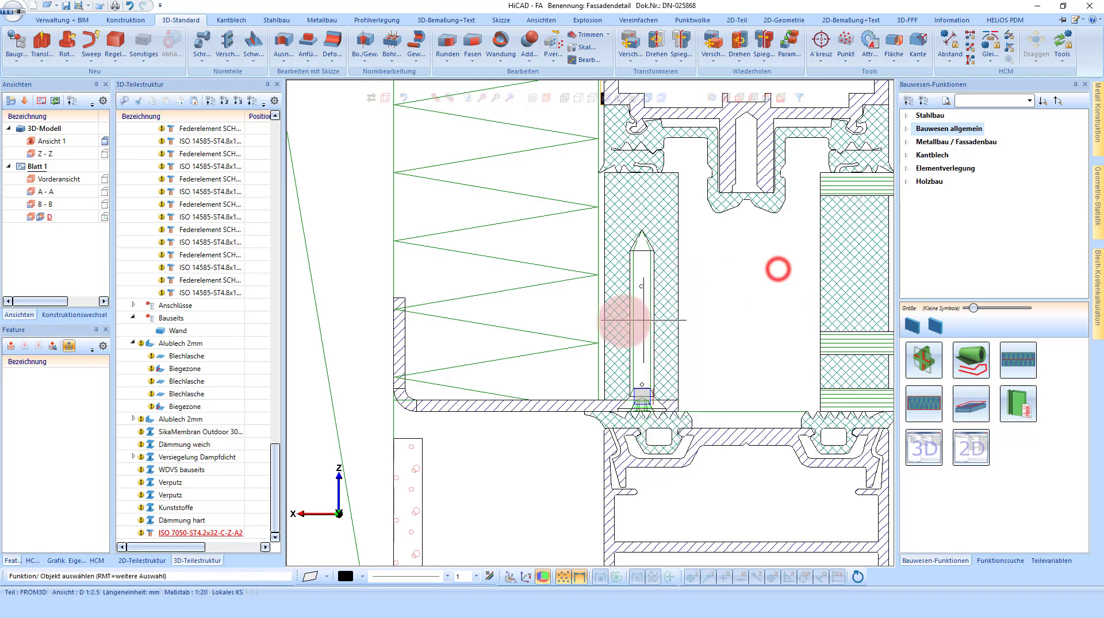
{"action": "scroll", "coordinate": [592, 322], "scroll_direction": "down", "scroll_amount": 2}
{"action": "scroll", "coordinate": [581, 357], "scroll_direction": "down", "scroll_amount": 1}
{"action": "middle_click_drag", "start_coordinate": [616, 217], "coordinate": [542, 296]}
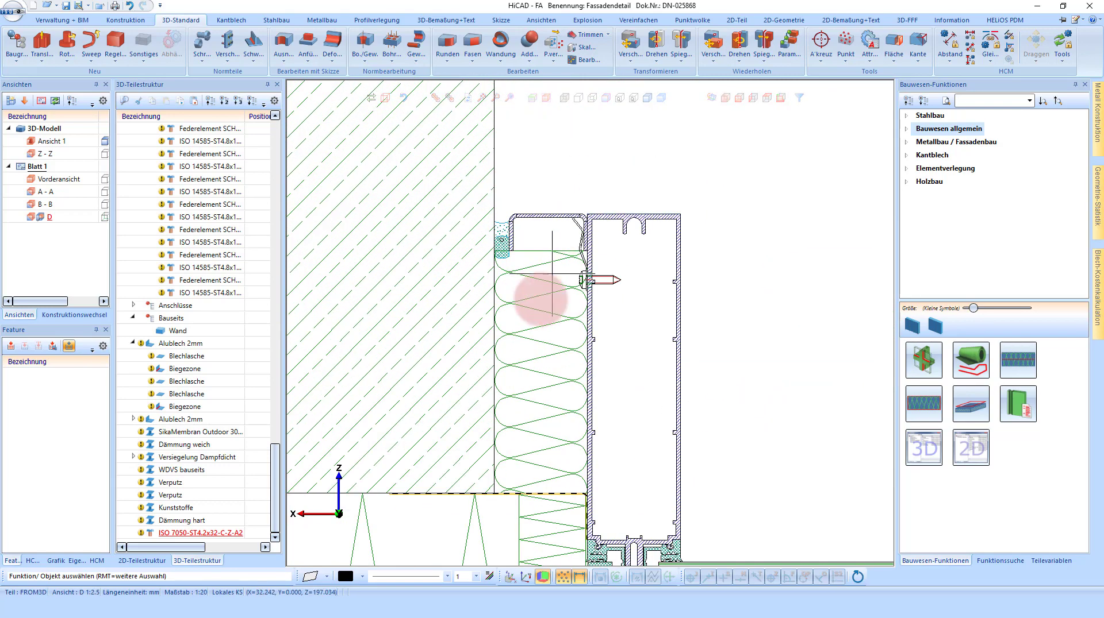
{"action": "scroll", "coordinate": [511, 219], "scroll_direction": "up", "scroll_amount": 2}
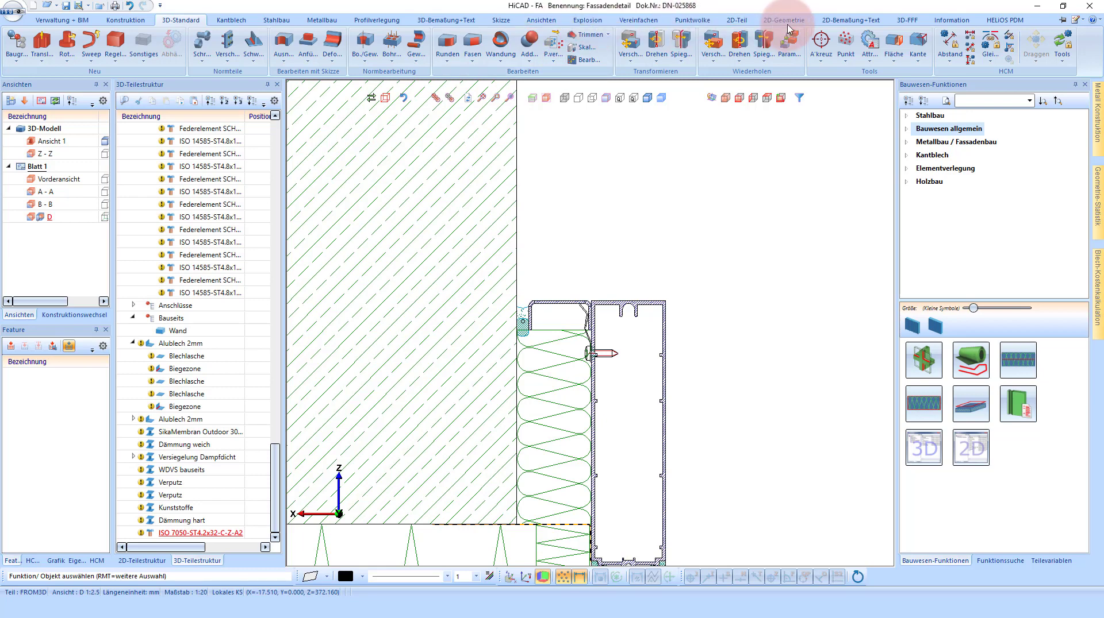
Dimension the top of the profile with a horizontal chain of 8, 42 and 50.
{"action": "left_click", "coordinate": [450, 21]}
{"action": "left_click", "coordinate": [51, 43]}
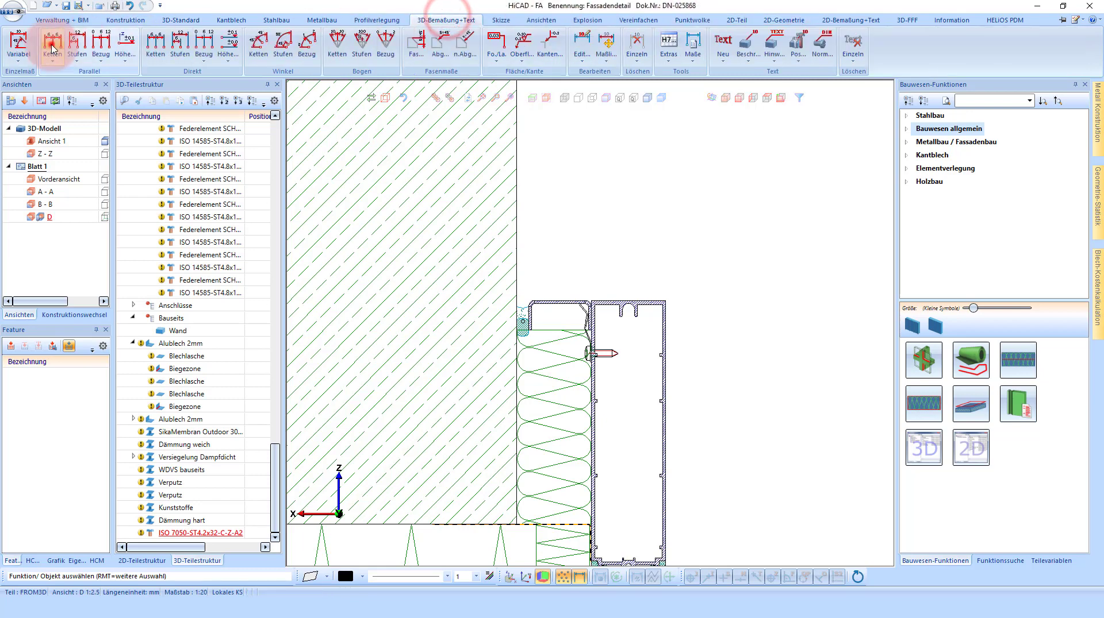
{"action": "left_click", "coordinate": [521, 238]}
{"action": "scroll", "coordinate": [519, 276], "scroll_direction": "up", "scroll_amount": 2}
{"action": "left_click", "coordinate": [517, 313]}
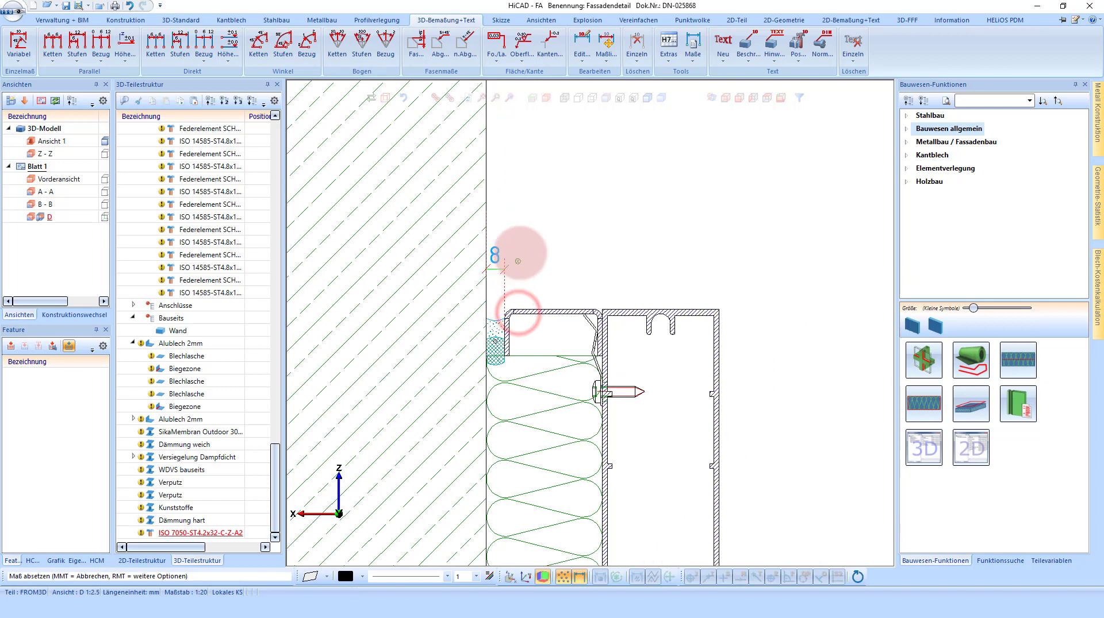
{"action": "left_click", "coordinate": [513, 240]}
{"action": "scroll", "coordinate": [604, 314], "scroll_direction": "up", "scroll_amount": 3}
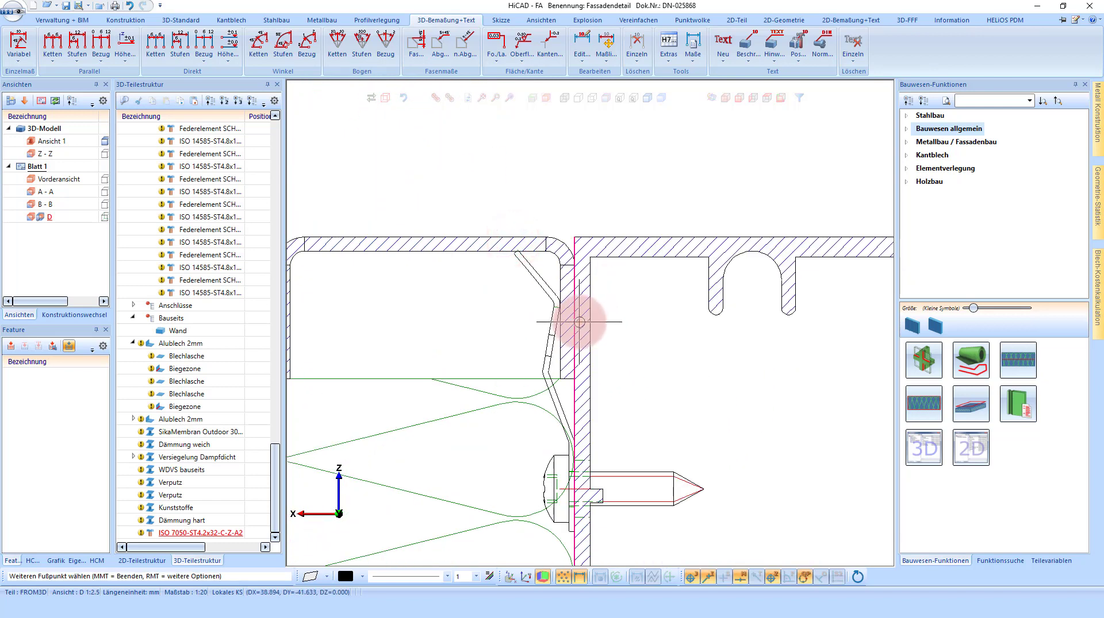
{"action": "scroll", "coordinate": [574, 256], "scroll_direction": "down", "scroll_amount": 3}
{"action": "left_click", "coordinate": [628, 277]}
{"action": "scroll", "coordinate": [598, 182], "scroll_direction": "down", "scroll_amount": 2}
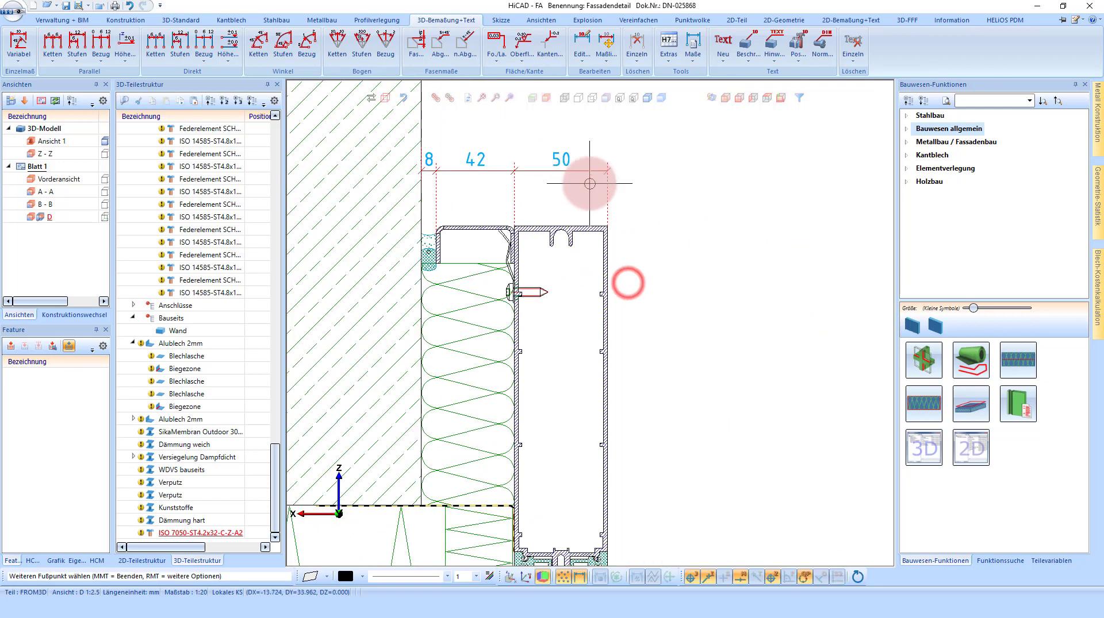
{"action": "middle_click", "coordinate": [651, 228]}
Add the vertical chain 175, 12, 42, 3, 45 down the profile's side.
{"action": "left_click", "coordinate": [599, 226]}
{"action": "scroll", "coordinate": [645, 249], "scroll_direction": "up", "scroll_amount": 1}
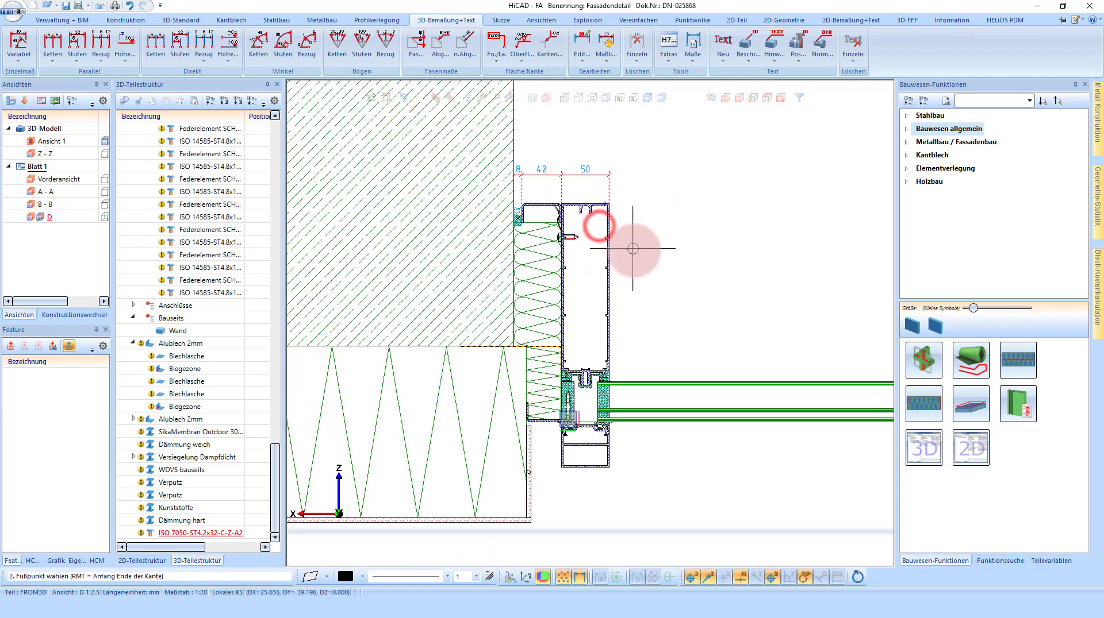
{"action": "scroll", "coordinate": [621, 369], "scroll_direction": "up", "scroll_amount": 2}
{"action": "scroll", "coordinate": [619, 384], "scroll_direction": "up", "scroll_amount": 1}
{"action": "left_click", "coordinate": [615, 370]}
{"action": "scroll", "coordinate": [614, 370], "scroll_direction": "down", "scroll_amount": 2}
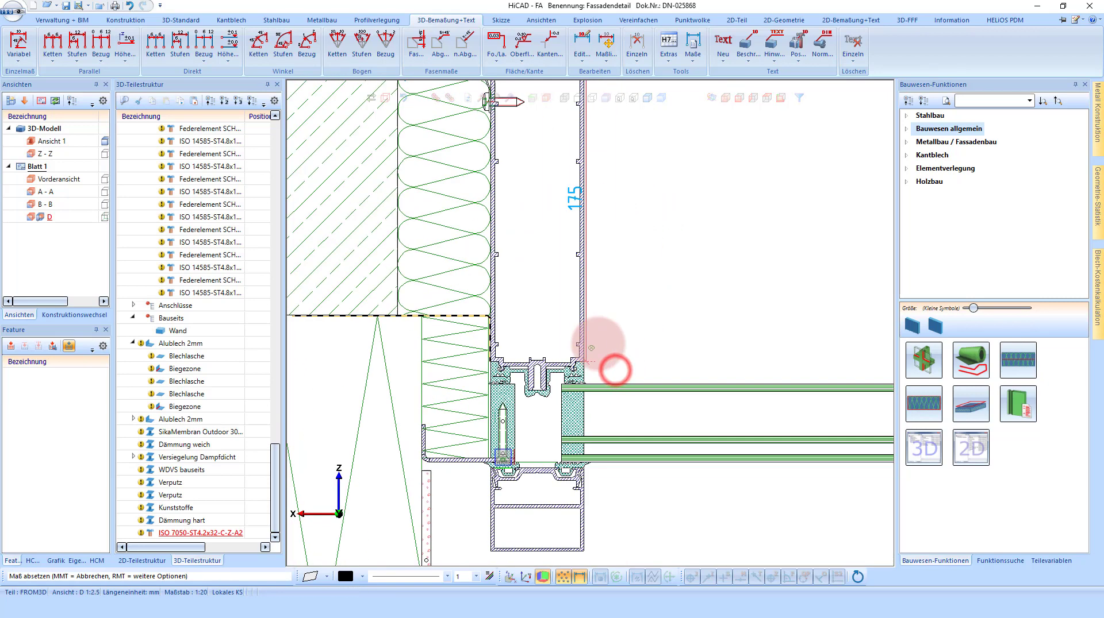
{"action": "left_click", "coordinate": [618, 335]}
{"action": "scroll", "coordinate": [598, 394], "scroll_direction": "up", "scroll_amount": 2}
{"action": "left_click", "coordinate": [616, 373]}
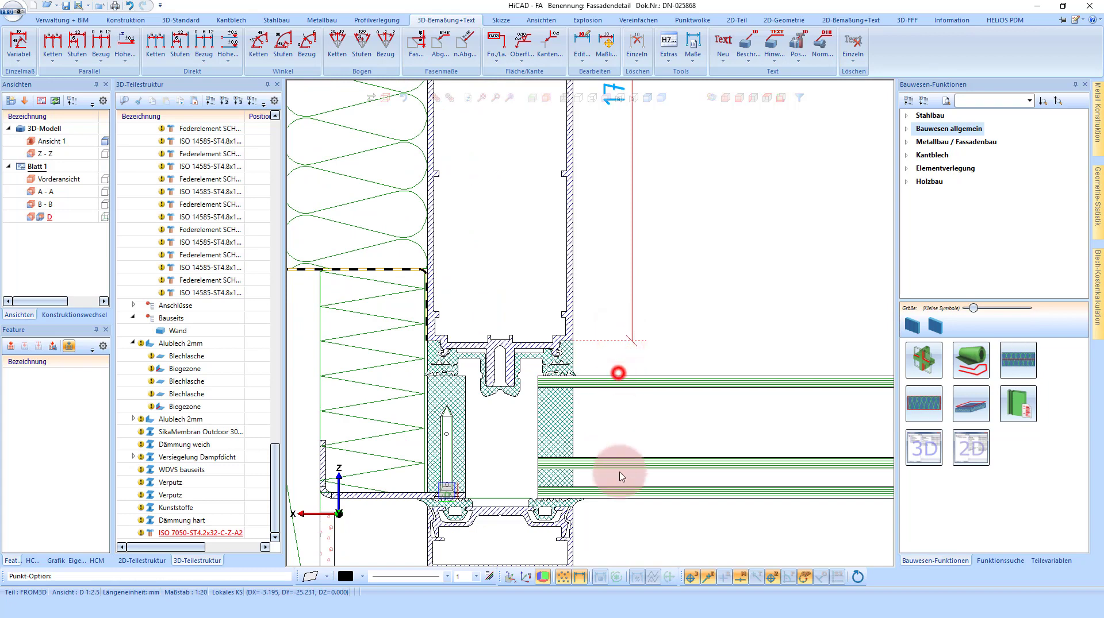
{"action": "left_click", "coordinate": [625, 508]}
{"action": "scroll", "coordinate": [508, 517], "scroll_direction": "up", "scroll_amount": 2}
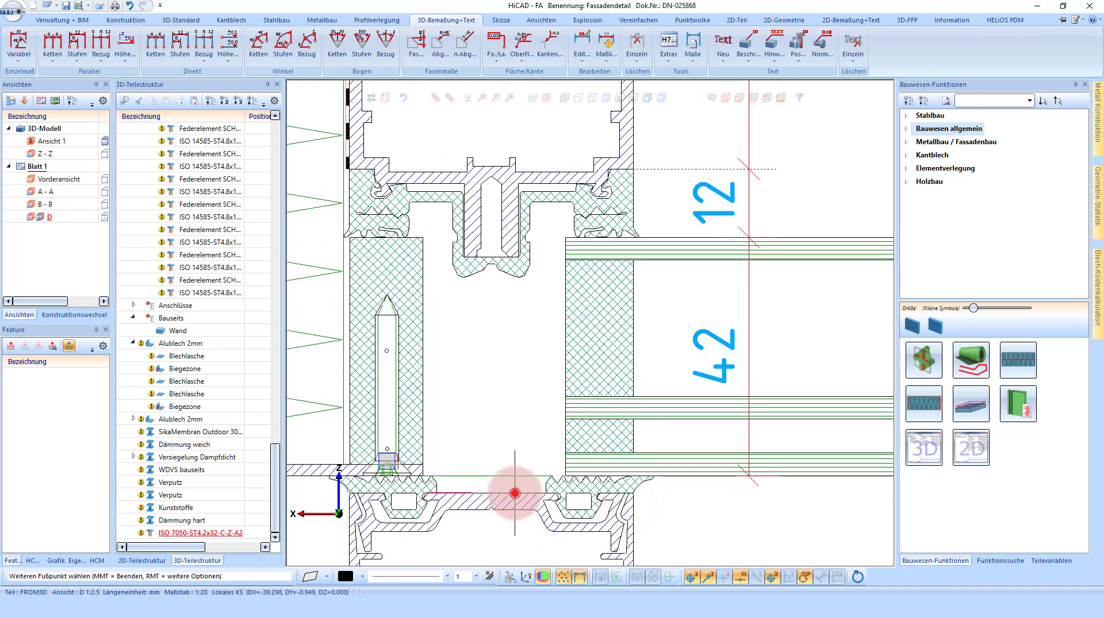
{"action": "left_click", "coordinate": [515, 493]}
{"action": "scroll", "coordinate": [610, 282], "scroll_direction": "down", "scroll_amount": 1}
{"action": "scroll", "coordinate": [610, 282], "scroll_direction": "down", "scroll_amount": 1}
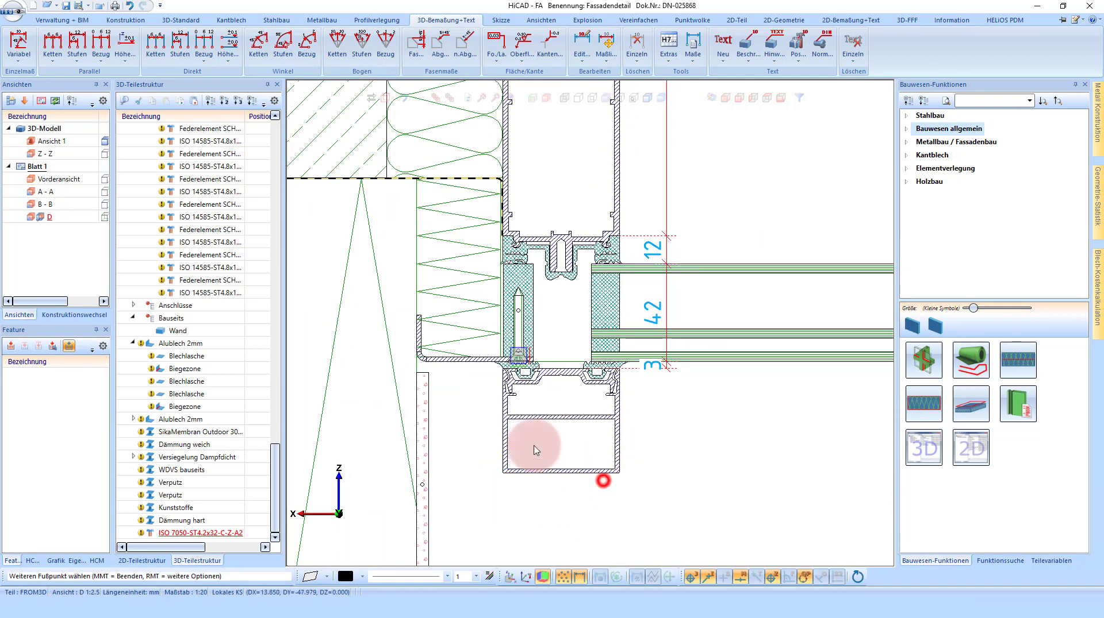
{"action": "left_click", "coordinate": [603, 481]}
{"action": "middle_click", "coordinate": [602, 480]}
Dimension the profile bottom with a chain of 32 and 50.
{"action": "scroll", "coordinate": [521, 429], "scroll_direction": "down", "scroll_amount": 1}
{"action": "scroll", "coordinate": [522, 429], "scroll_direction": "up", "scroll_amount": 2}
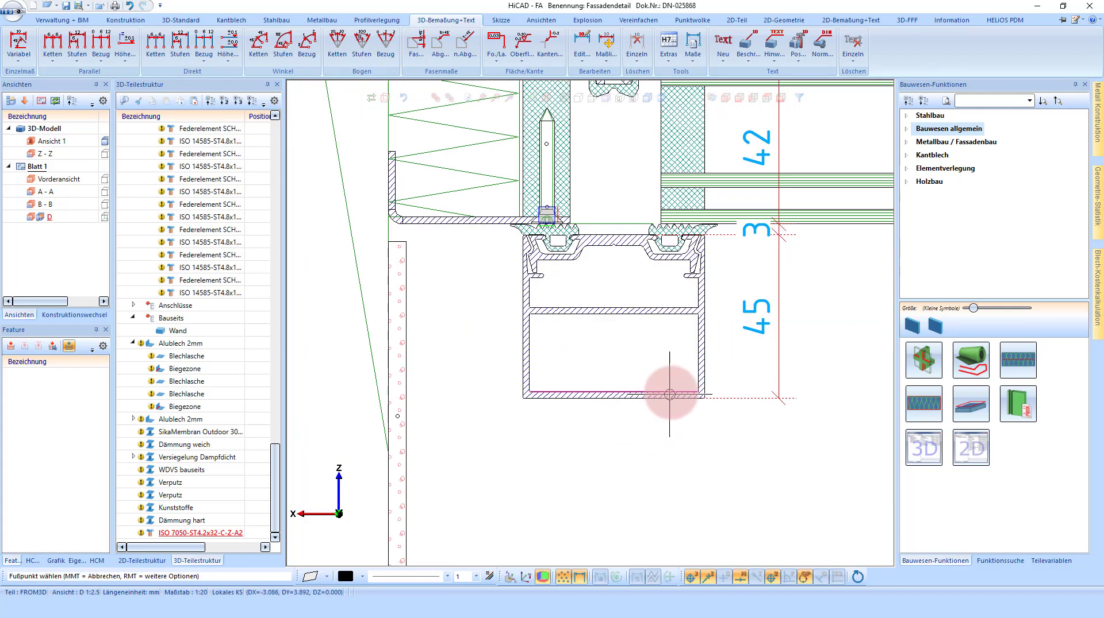
{"action": "left_click", "coordinate": [709, 365]}
{"action": "left_click", "coordinate": [518, 375]}
{"action": "scroll", "coordinate": [589, 366], "scroll_direction": "down", "scroll_amount": 2}
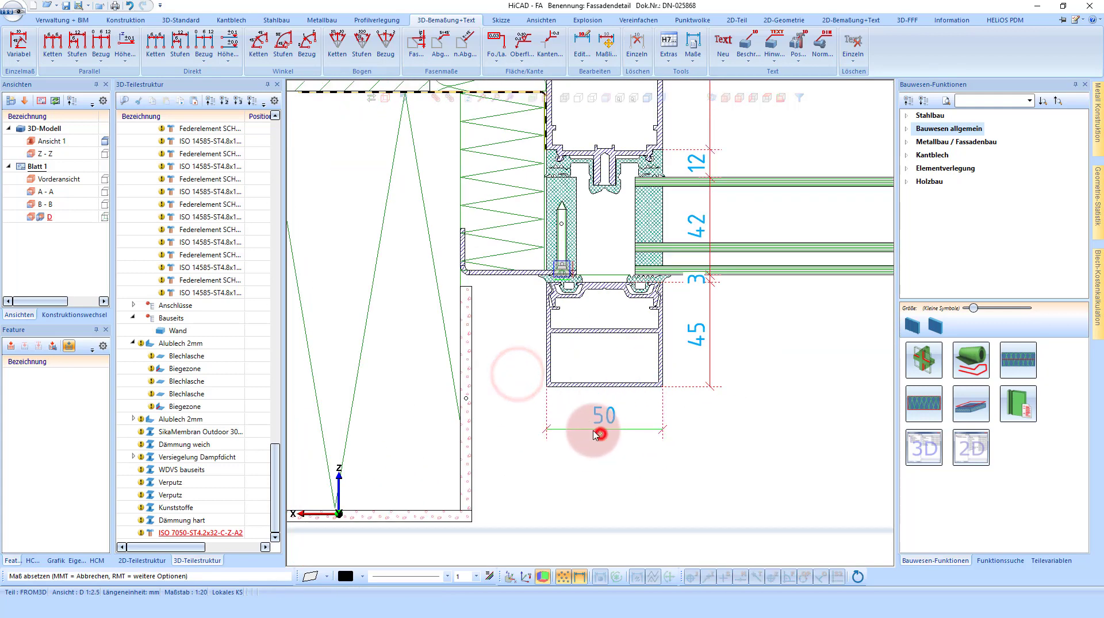
{"action": "left_click", "coordinate": [483, 414]}
{"action": "middle_click", "coordinate": [643, 468]}
{"action": "scroll", "coordinate": [648, 467], "scroll_direction": "down", "scroll_amount": 2}
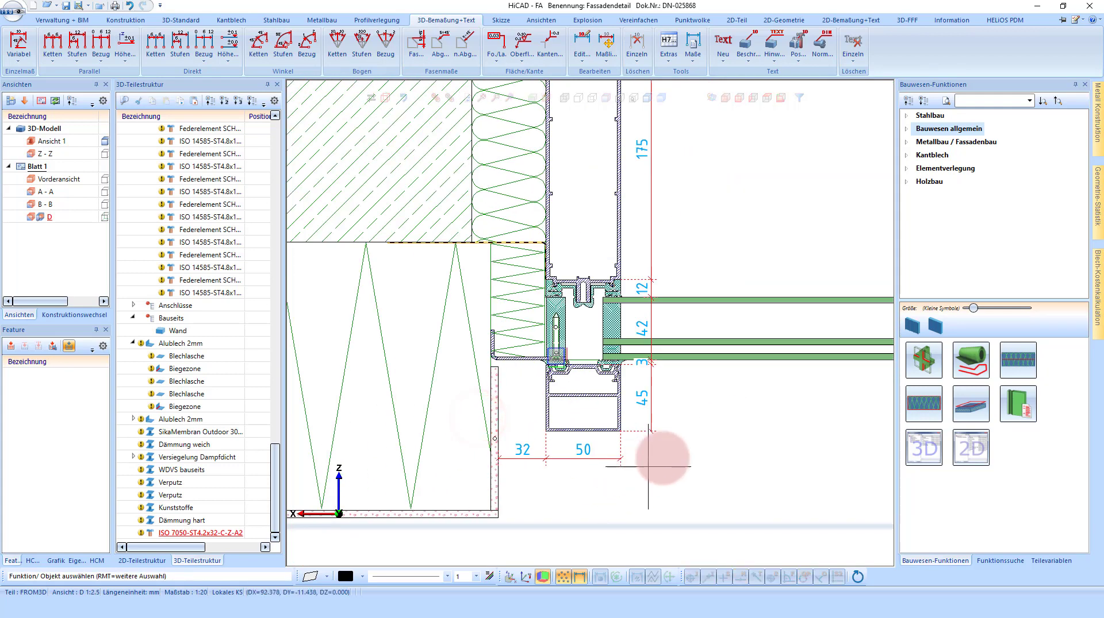
{"action": "scroll", "coordinate": [648, 467], "scroll_direction": "down", "scroll_amount": 1}
{"action": "scroll", "coordinate": [591, 468], "scroll_direction": "down", "scroll_amount": 1}
{"action": "scroll", "coordinate": [726, 377], "scroll_direction": "down", "scroll_amount": 1}
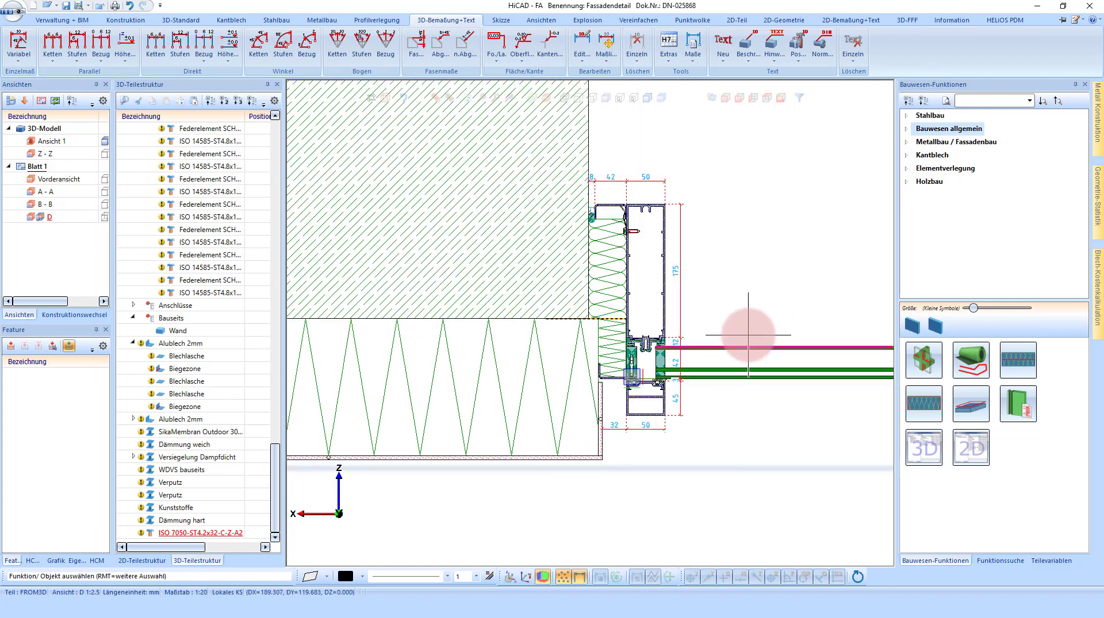
Start part labelling and place leader labels for the Füllstoff and the Alublech 2mm Kantblech.
{"action": "left_click", "coordinate": [797, 46]}
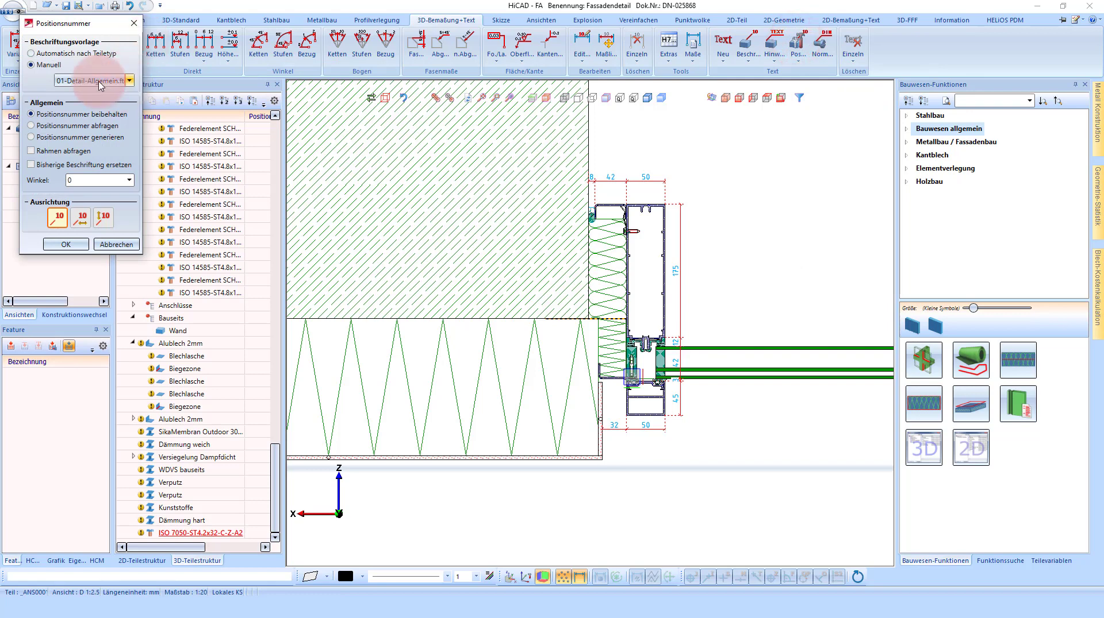
{"action": "left_click", "coordinate": [65, 245]}
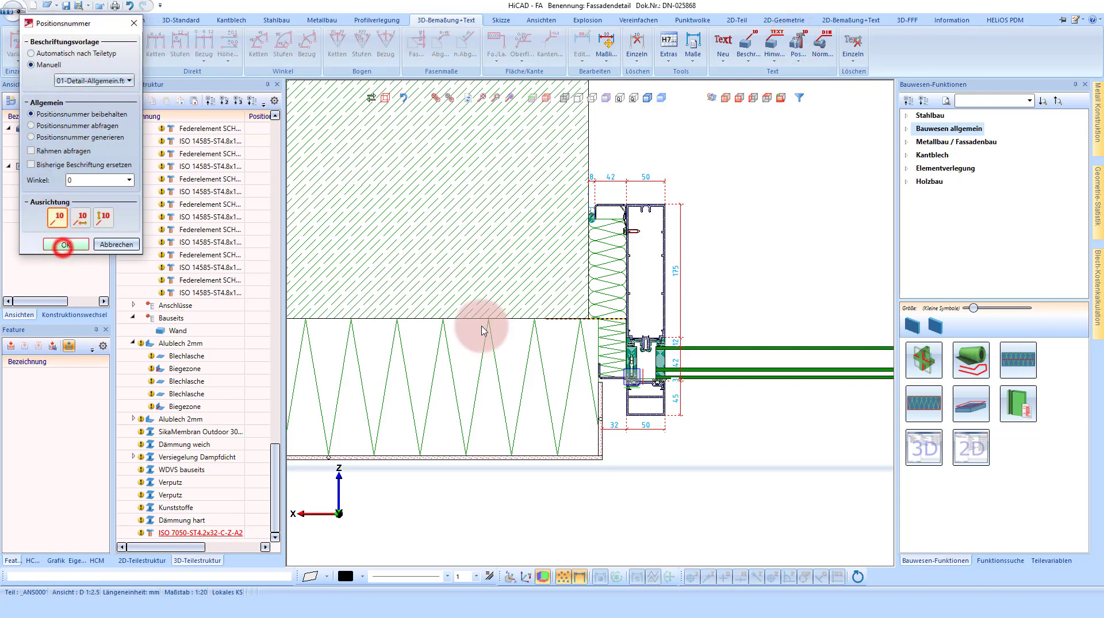
{"action": "scroll", "coordinate": [610, 185], "scroll_direction": "up", "scroll_amount": 2}
{"action": "scroll", "coordinate": [566, 250], "scroll_direction": "up", "scroll_amount": 2}
{"action": "scroll", "coordinate": [567, 251], "scroll_direction": "up", "scroll_amount": 2}
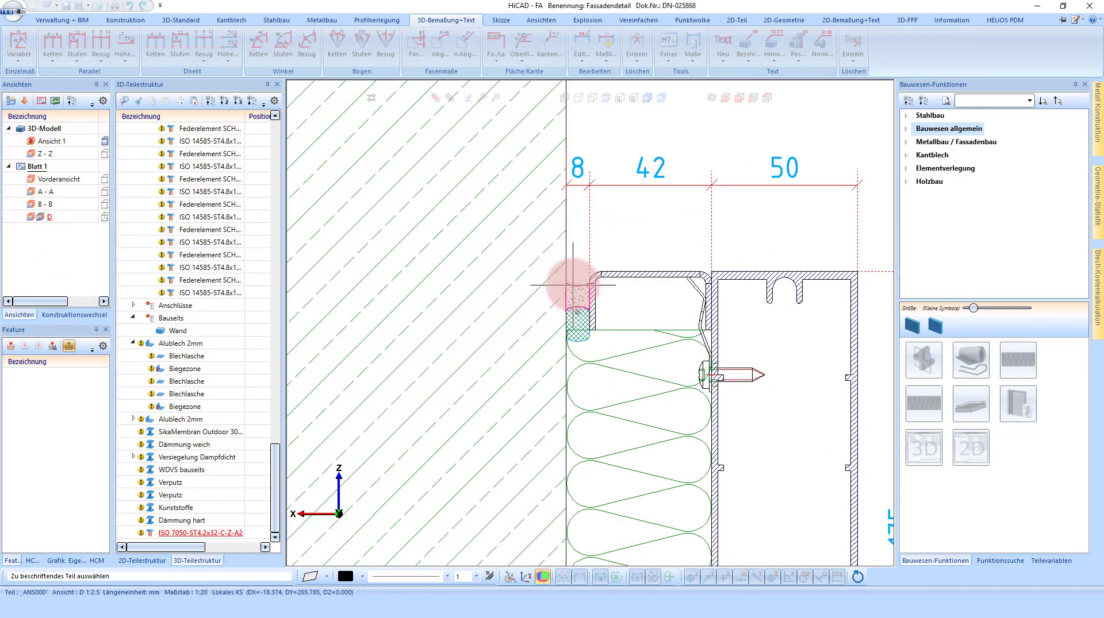
{"action": "left_click", "coordinate": [576, 295]}
{"action": "scroll", "coordinate": [535, 310], "scroll_direction": "down", "scroll_amount": 3}
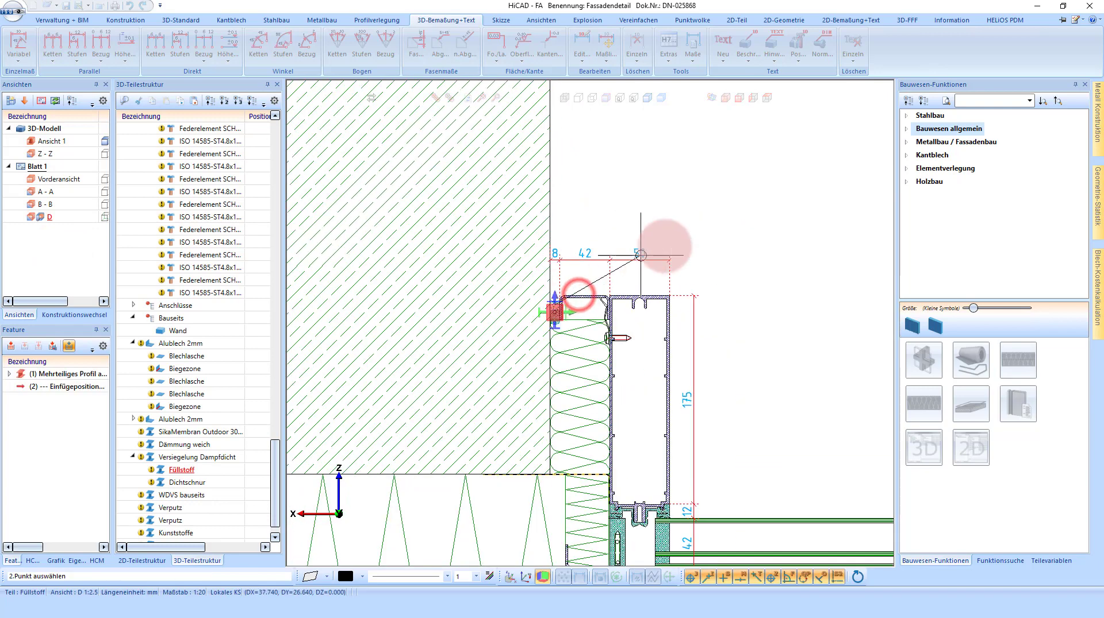
{"action": "left_click", "coordinate": [807, 187]}
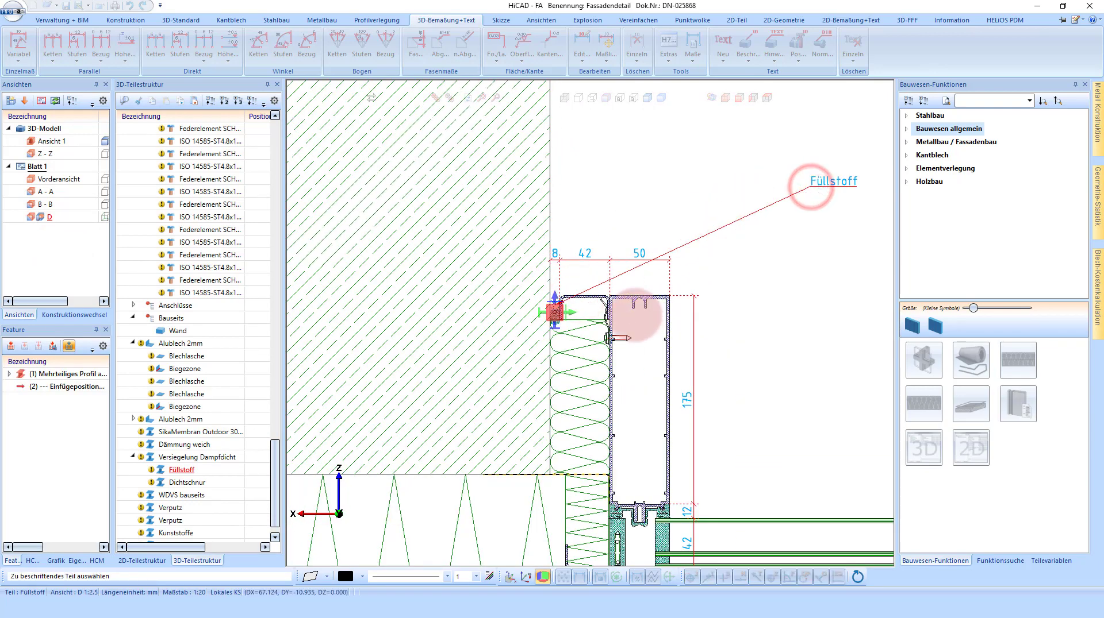
{"action": "scroll", "coordinate": [632, 311], "scroll_direction": "up", "scroll_amount": 2}
{"action": "left_click", "coordinate": [578, 277]}
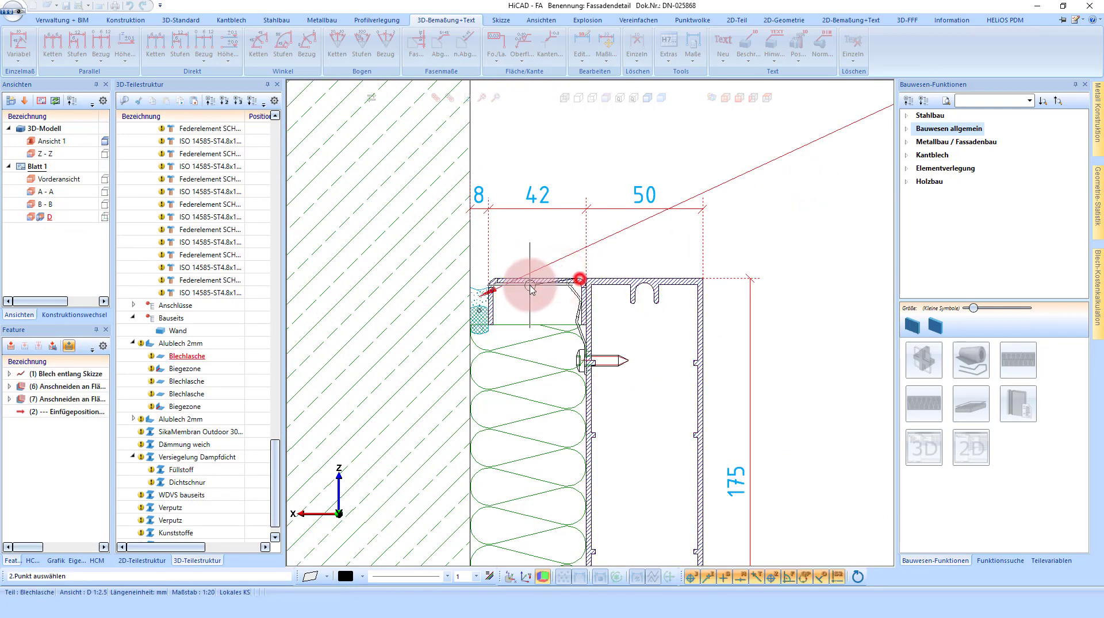
{"action": "scroll", "coordinate": [543, 285], "scroll_direction": "down", "scroll_amount": 2}
{"action": "left_click", "coordinate": [765, 215]}
Label the Federelement spring clip, the ISO 14585 screw and the WDVS bauseits insulation.
{"action": "scroll", "coordinate": [560, 319], "scroll_direction": "up", "scroll_amount": 2}
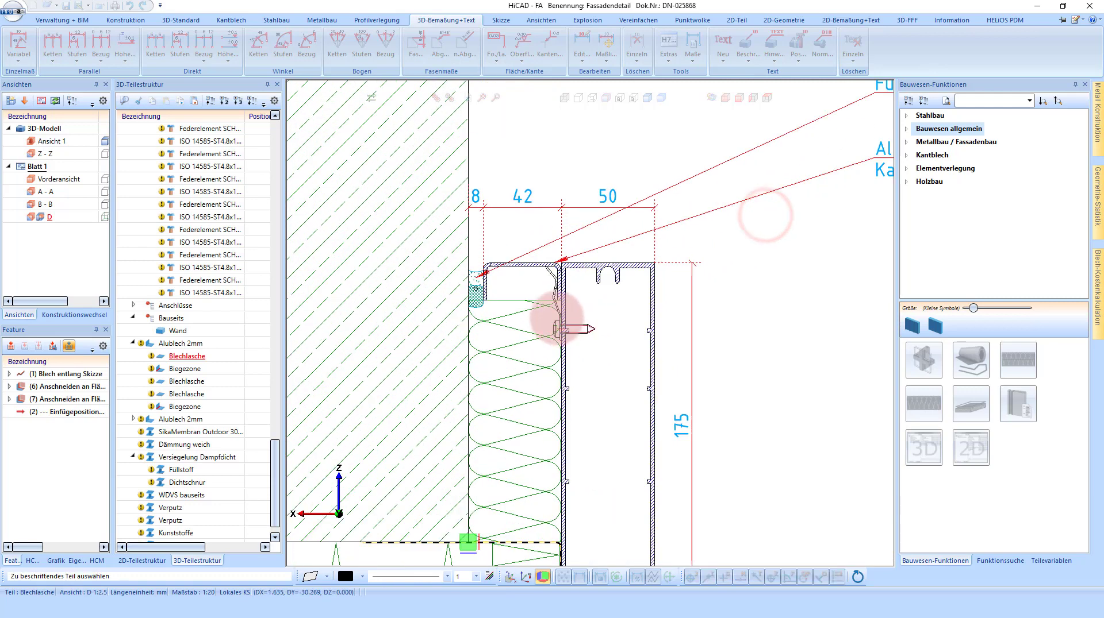
{"action": "left_click", "coordinate": [554, 305]}
{"action": "scroll", "coordinate": [552, 299], "scroll_direction": "down", "scroll_amount": 2}
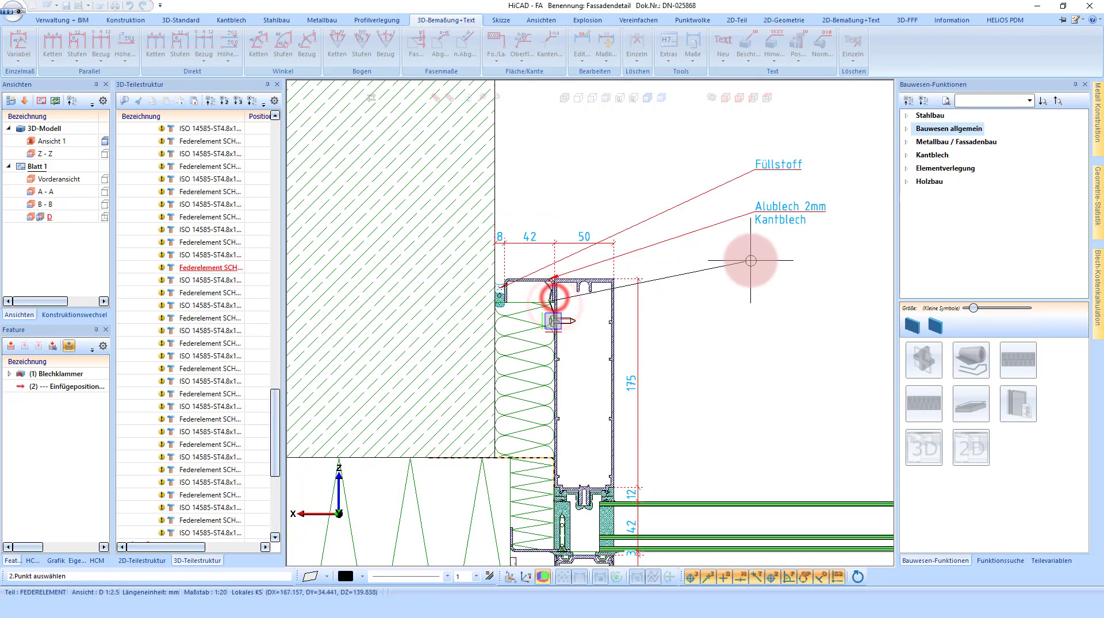
{"action": "left_click", "coordinate": [755, 260]}
{"action": "left_click", "coordinate": [572, 320]}
{"action": "left_click", "coordinate": [751, 310]}
{"action": "scroll", "coordinate": [752, 345], "scroll_direction": "down", "scroll_amount": 2}
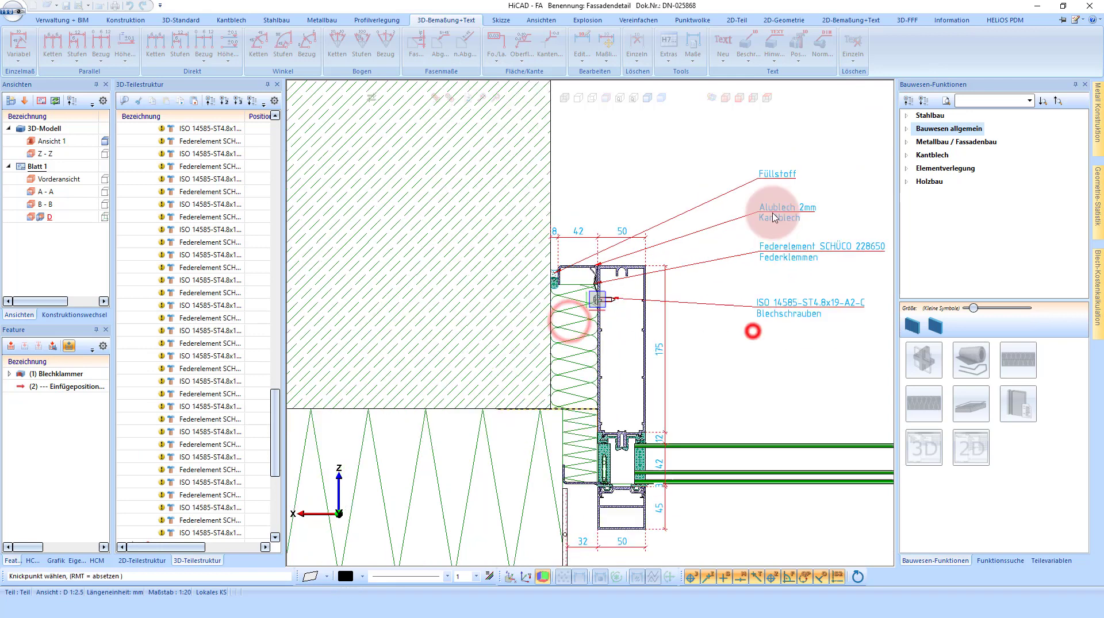
{"action": "scroll", "coordinate": [581, 370], "scroll_direction": "up", "scroll_amount": 2}
{"action": "left_click", "coordinate": [466, 313]}
{"action": "left_click", "coordinate": [482, 328]}
{"action": "left_click", "coordinate": [695, 474]}
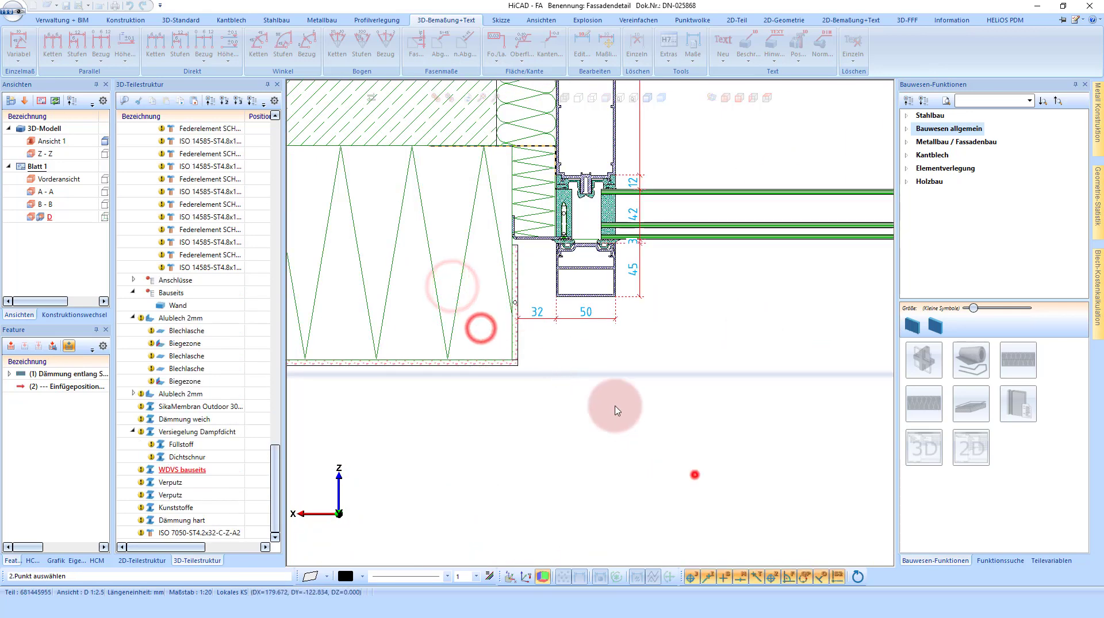
Label the Verputz, Dämmung hart and Dämmung weich layers and end the labelling command.
{"action": "left_click", "coordinate": [517, 337]}
{"action": "left_click", "coordinate": [518, 338]}
{"action": "left_click", "coordinate": [689, 420]}
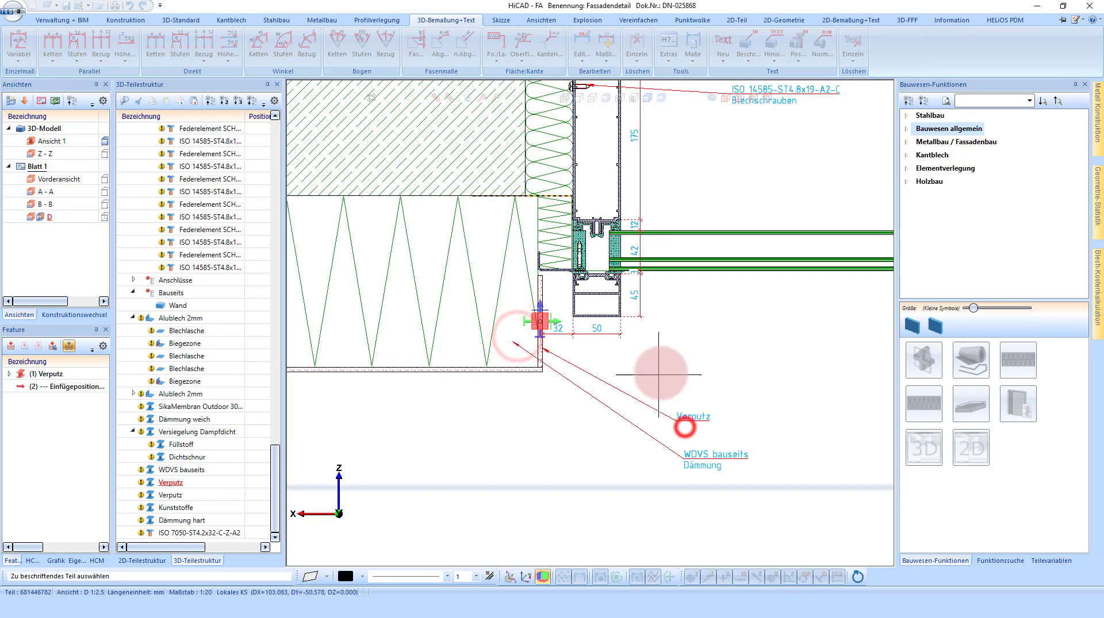
{"action": "scroll", "coordinate": [596, 246], "scroll_direction": "up", "scroll_amount": 2}
{"action": "left_click", "coordinate": [528, 276]}
{"action": "scroll", "coordinate": [528, 279], "scroll_direction": "down", "scroll_amount": 2}
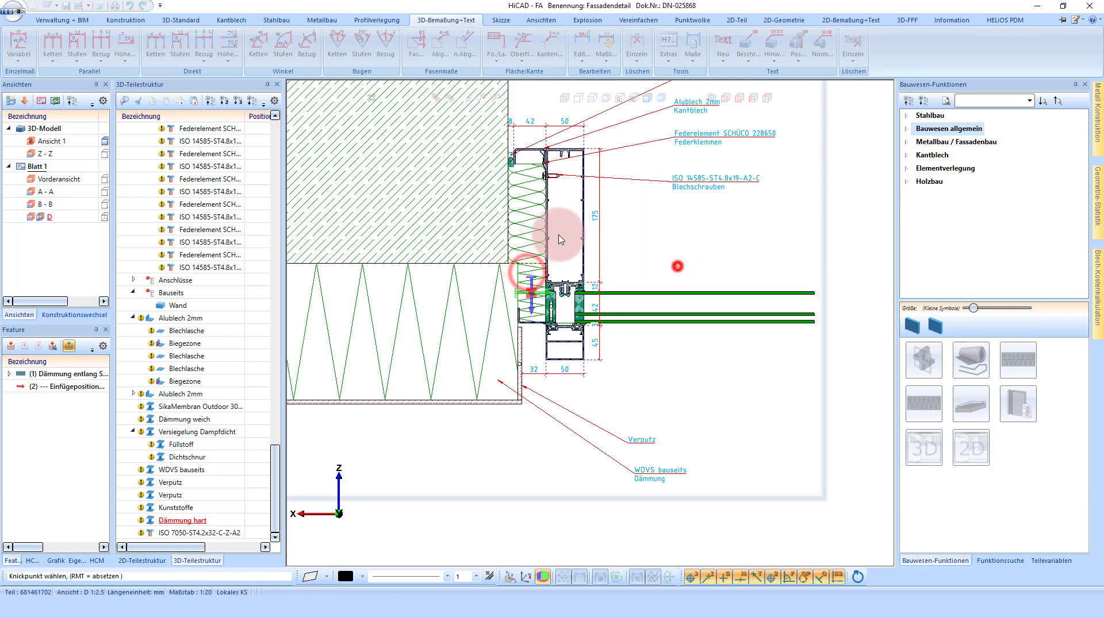
{"action": "left_click", "coordinate": [679, 264]}
{"action": "left_click", "coordinate": [526, 226]}
{"action": "left_click", "coordinate": [676, 229]}
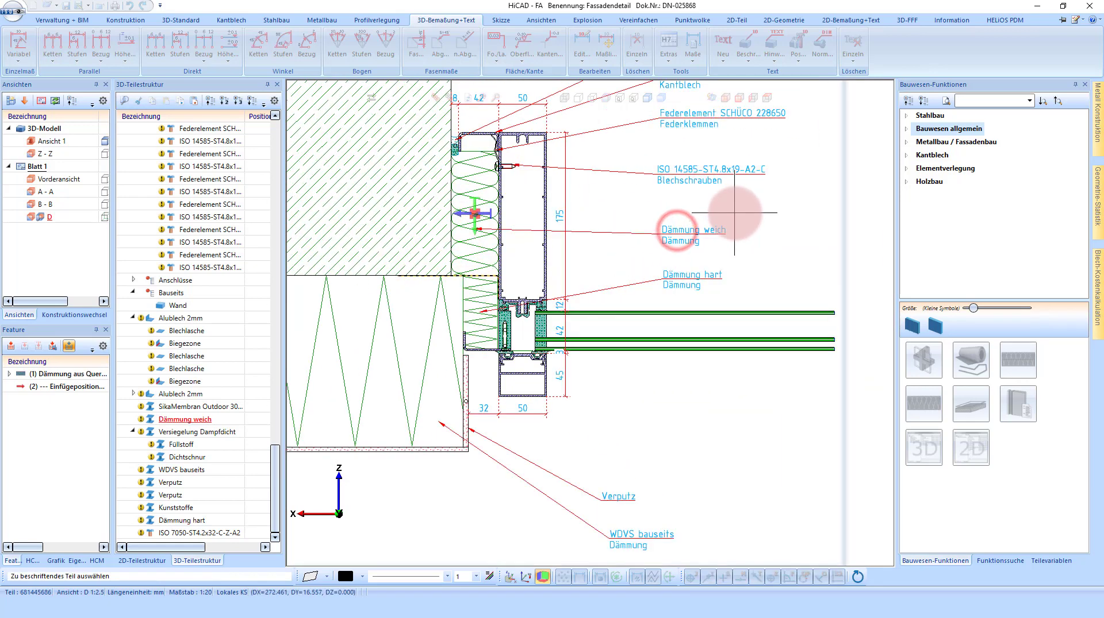
{"action": "middle_click_drag", "start_coordinate": [711, 299], "coordinate": [700, 332]}
{"action": "middle_click", "coordinate": [701, 333]}
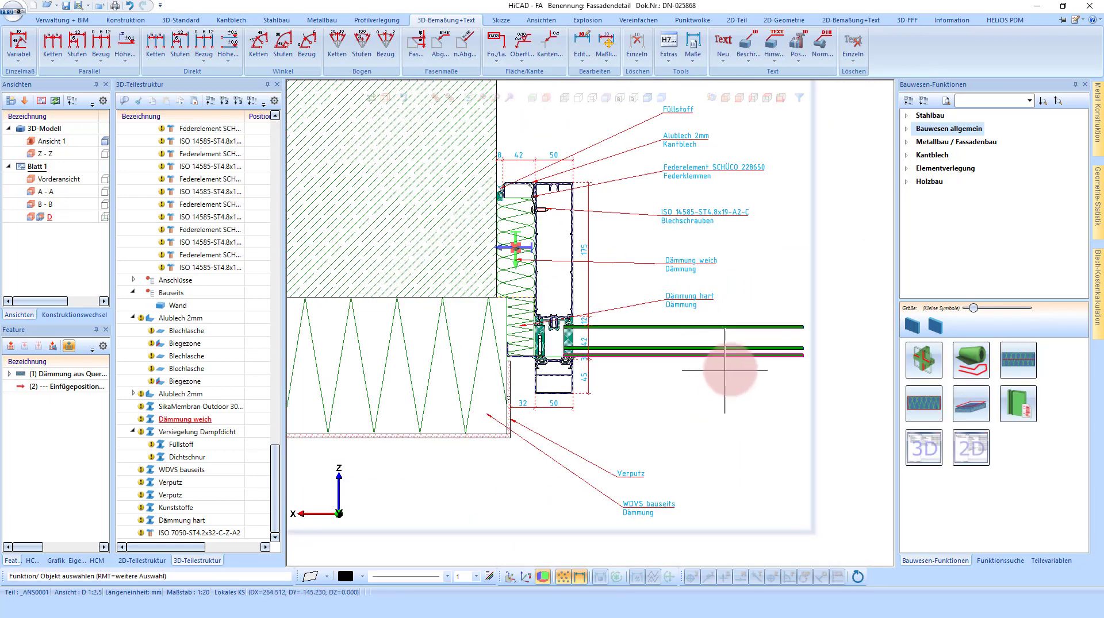
{"action": "scroll", "coordinate": [724, 371], "scroll_direction": "down", "scroll_amount": 1}
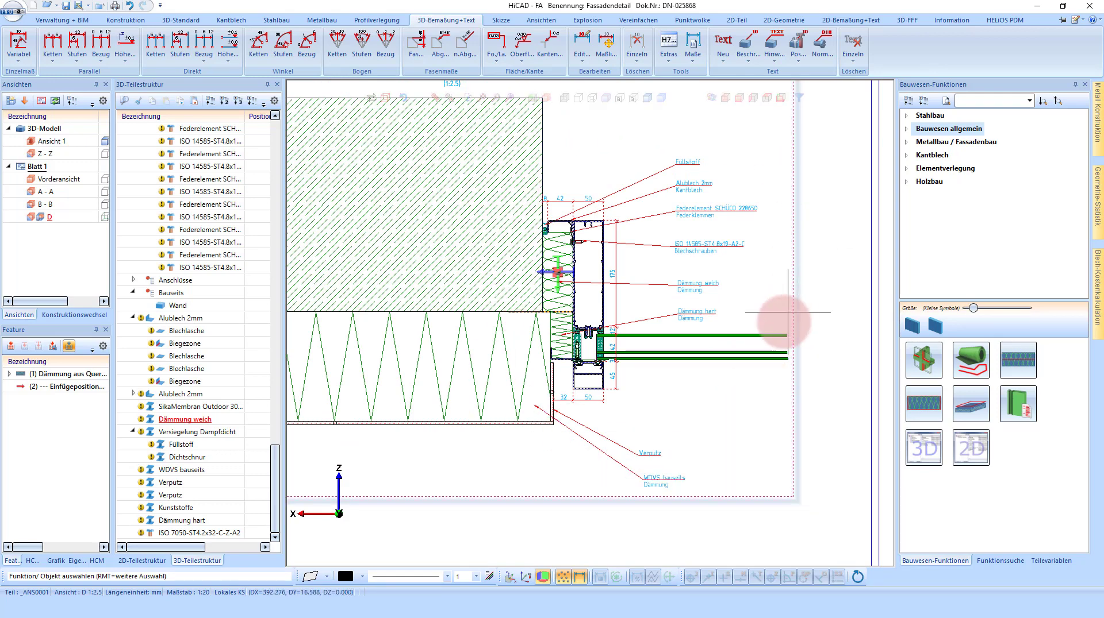
{"action": "scroll", "coordinate": [773, 335], "scroll_direction": "down", "scroll_amount": 1}
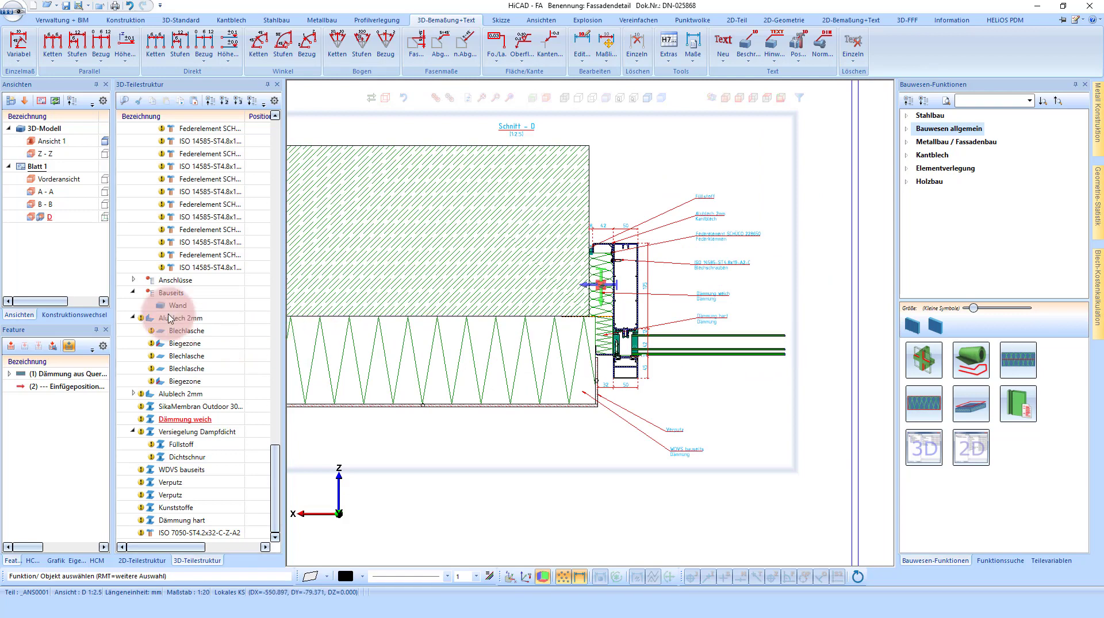
Move parts Alublech 2mm through ISO 7050 from Bauseits into the Anschluss seitlich assembly.
{"action": "left_click", "coordinate": [131, 318]}
{"action": "left_click", "coordinate": [133, 432]}
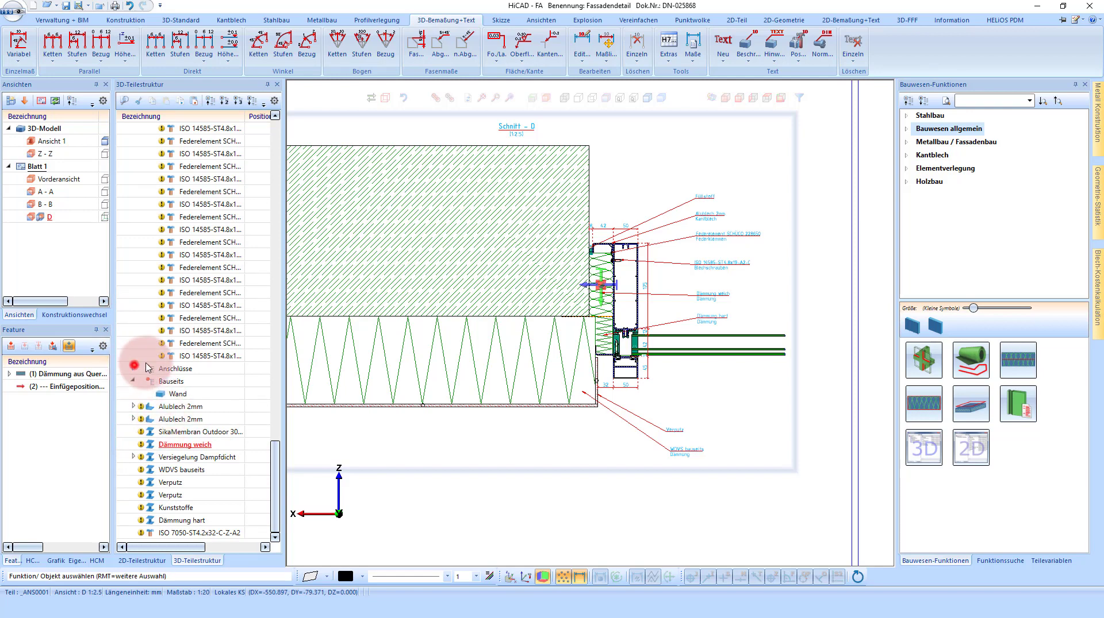
{"action": "left_click", "coordinate": [134, 367]}
{"action": "left_click", "coordinate": [178, 535], "text": "shift"}
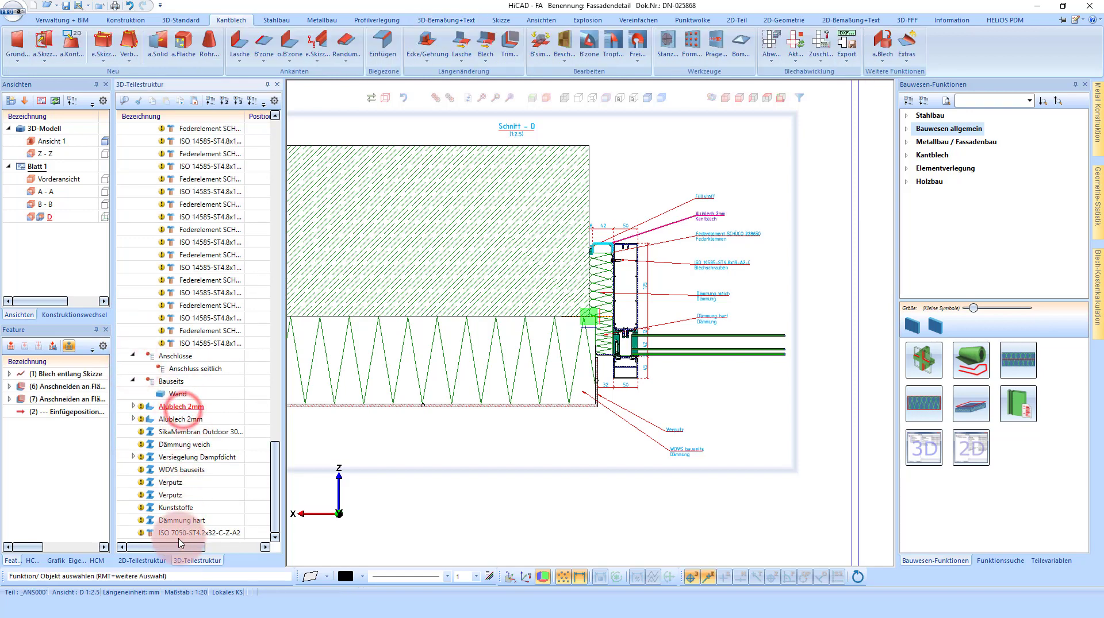
{"action": "right_click", "coordinate": [180, 412]}
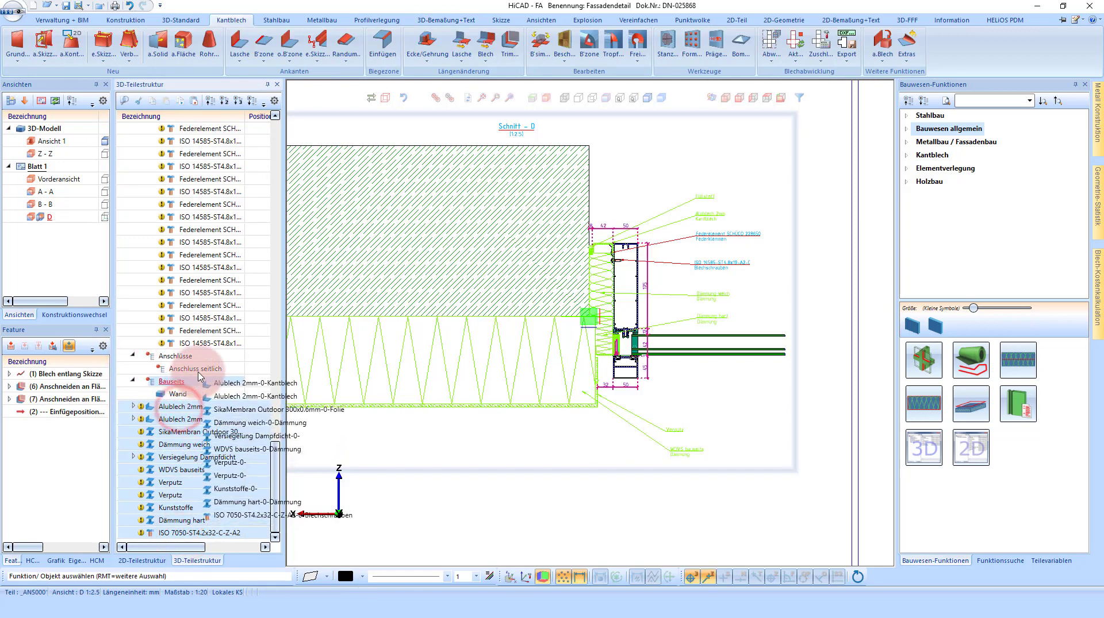
{"action": "left_click", "coordinate": [242, 511]}
{"action": "left_click", "coordinate": [690, 369]}
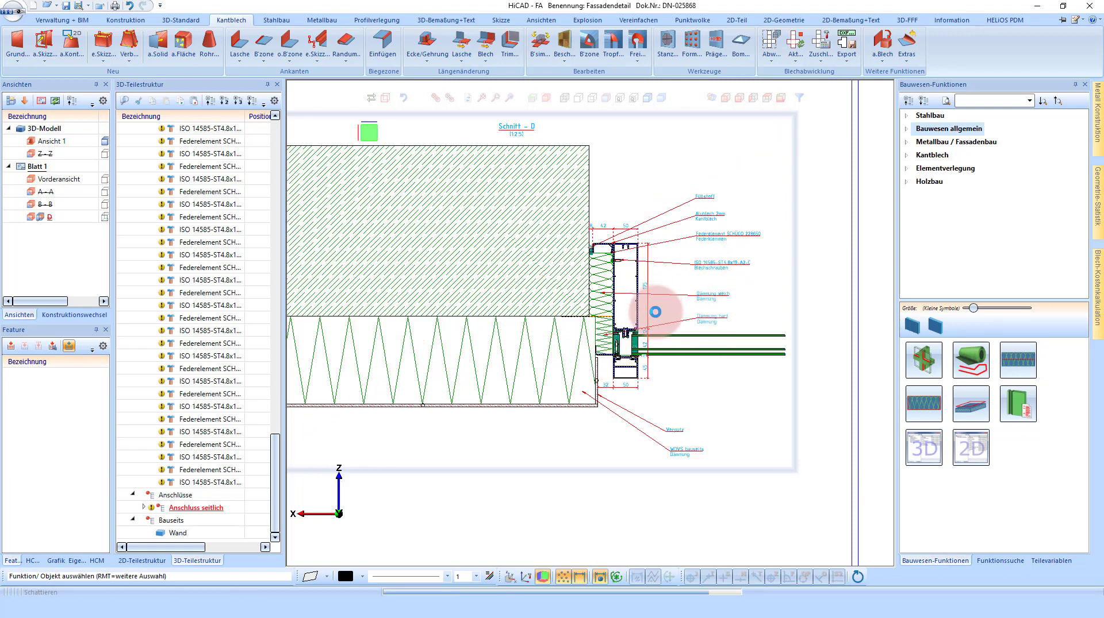
Activate section A-A, then briefly view and orbit the 3D facade in Ansicht 1.
{"action": "scroll", "coordinate": [686, 304], "scroll_direction": "down", "scroll_amount": 3}
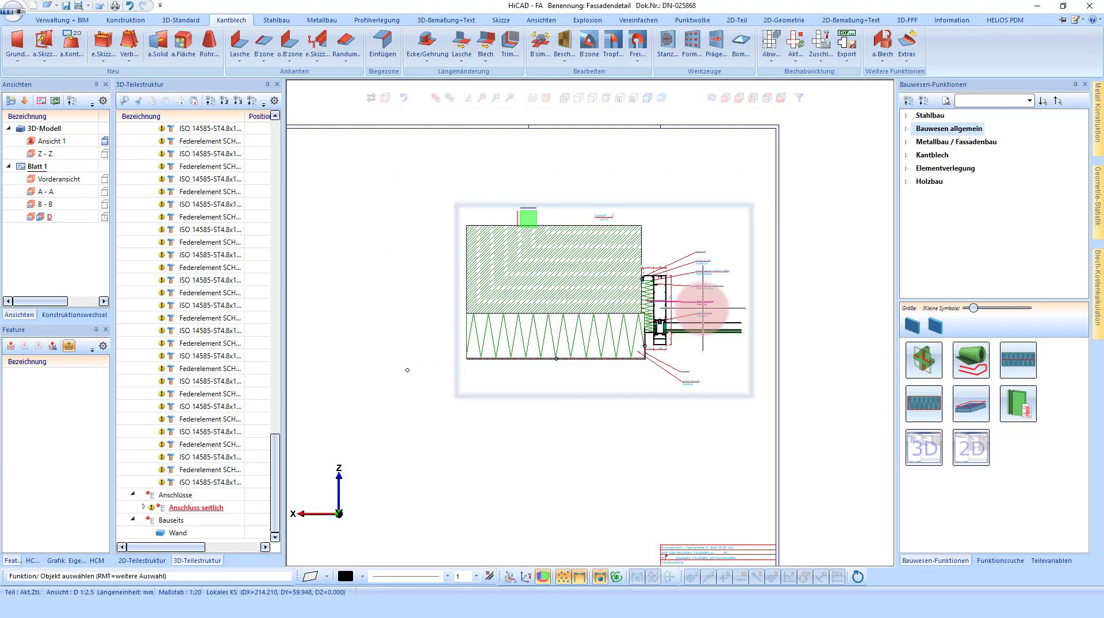
{"action": "scroll", "coordinate": [686, 304], "scroll_direction": "down", "scroll_amount": 3}
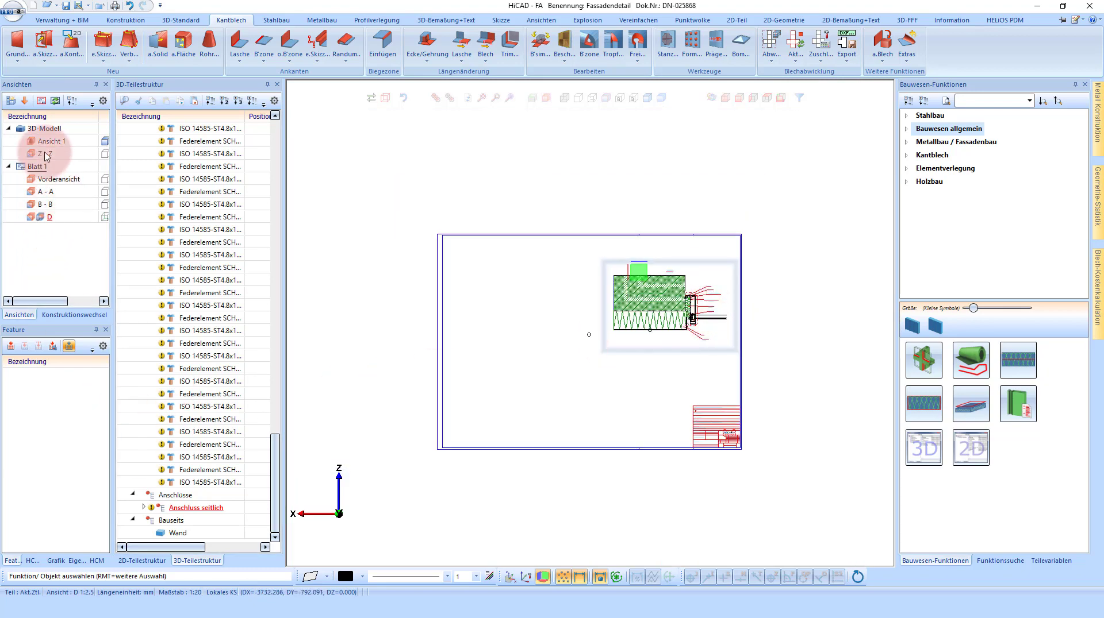
{"action": "double_click", "coordinate": [48, 198]}
{"action": "scroll", "coordinate": [451, 395], "scroll_direction": "up", "scroll_amount": 2}
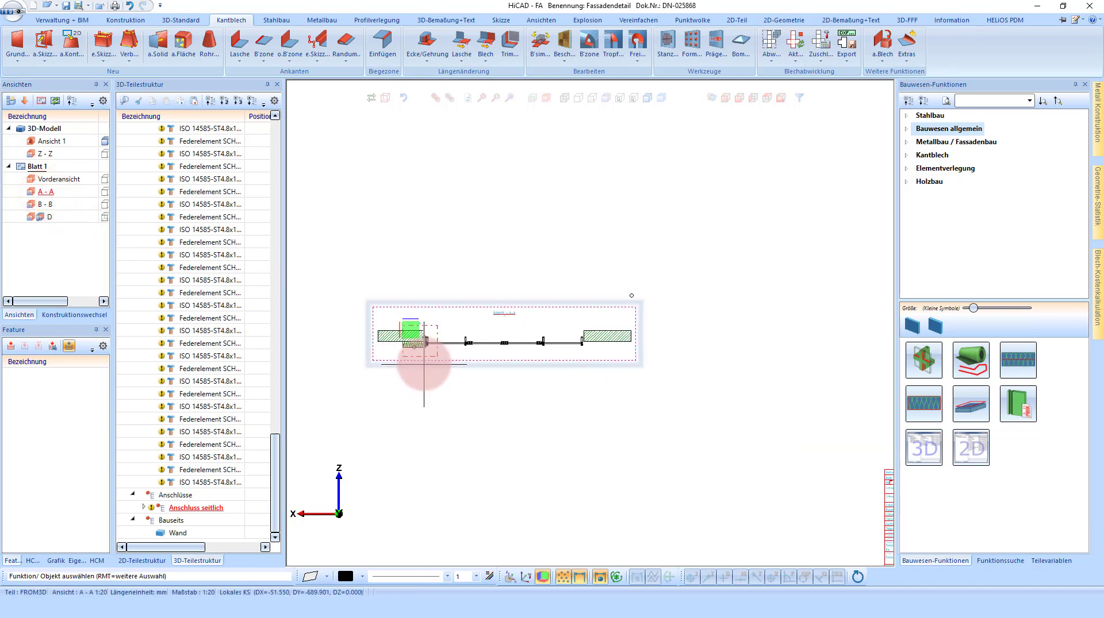
{"action": "scroll", "coordinate": [428, 345], "scroll_direction": "up", "scroll_amount": 3}
{"action": "scroll", "coordinate": [437, 287], "scroll_direction": "up", "scroll_amount": 3}
{"action": "scroll", "coordinate": [443, 247], "scroll_direction": "up", "scroll_amount": 2}
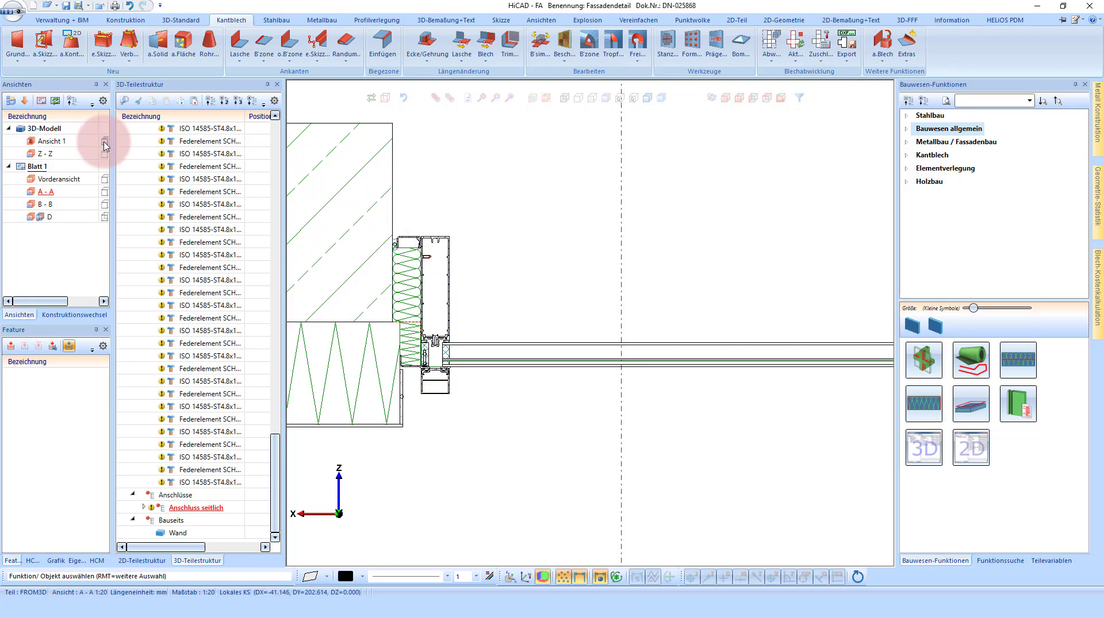
{"action": "double_click", "coordinate": [51, 141]}
{"action": "scroll", "coordinate": [515, 265], "scroll_direction": "up", "scroll_amount": 3}
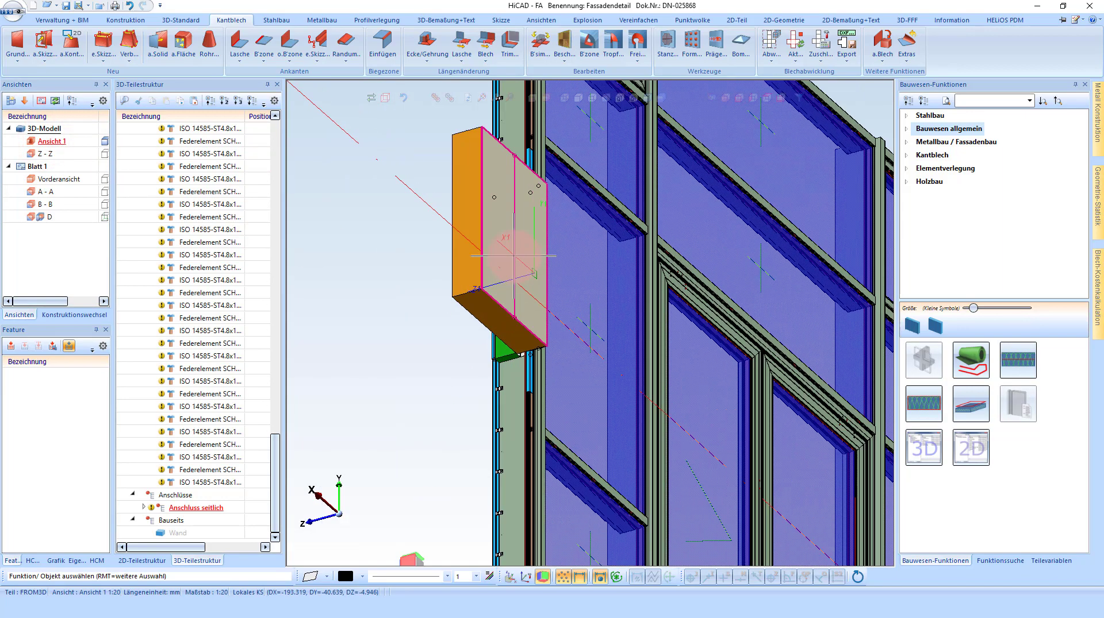
{"action": "mouse_move", "coordinate": [526, 225]}
{"action": "middle_mouse_down"}
{"action": "mouse_move", "coordinate": [562, 270]}
{"action": "mouse_move", "coordinate": [604, 270]}
{"action": "mouse_move", "coordinate": [532, 253]}
{"action": "mouse_move", "coordinate": [507, 264]}
{"action": "middle_mouse_up"}
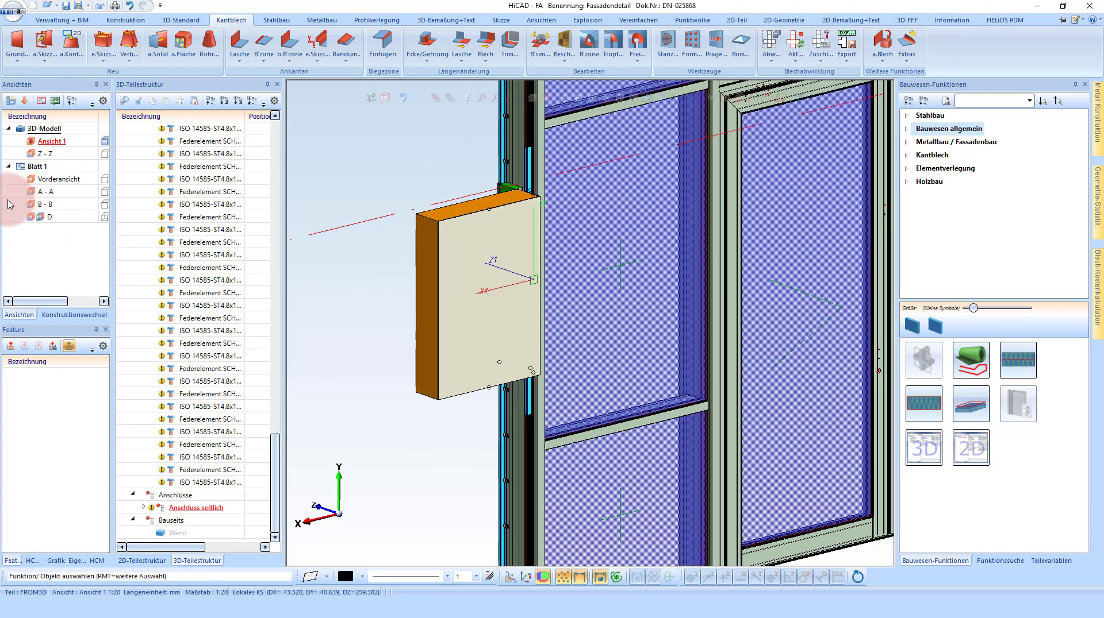
Check section B-B, then reactivate A-A and zoom to the full section.
{"action": "double_click", "coordinate": [44, 203]}
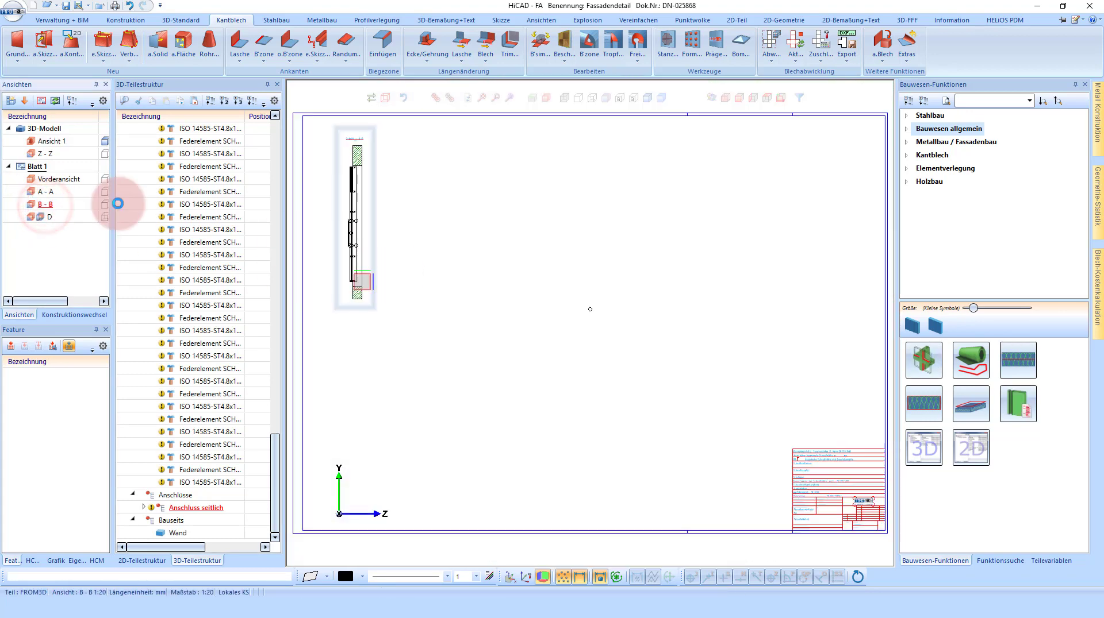
{"action": "double_click", "coordinate": [44, 194]}
{"action": "scroll", "coordinate": [453, 364], "scroll_direction": "up", "scroll_amount": 3}
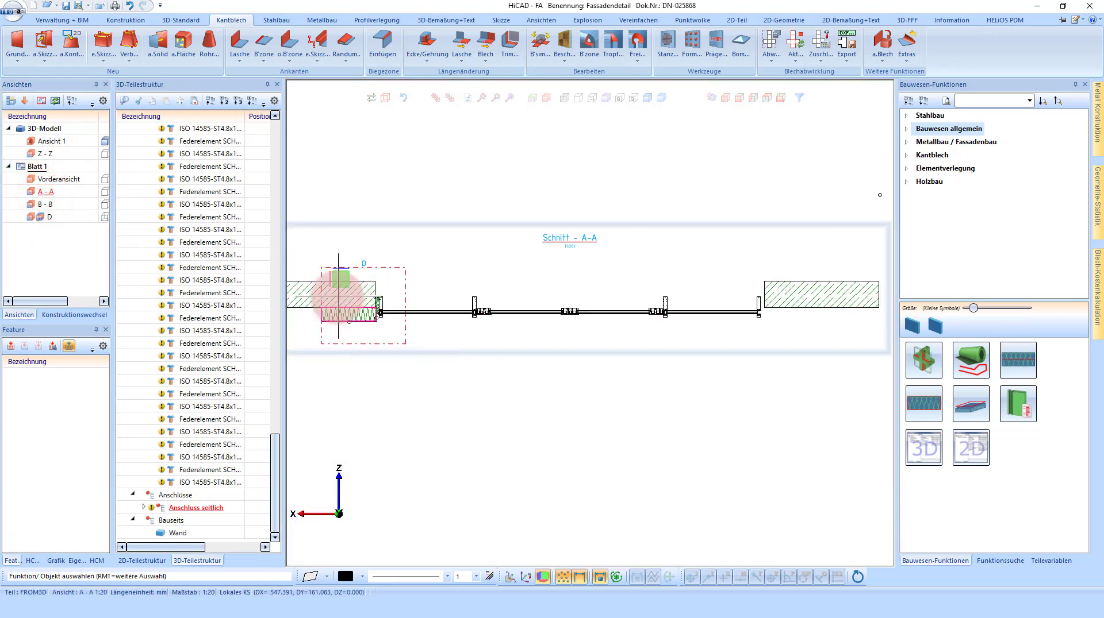
{"action": "scroll", "coordinate": [370, 276], "scroll_direction": "up", "scroll_amount": 3}
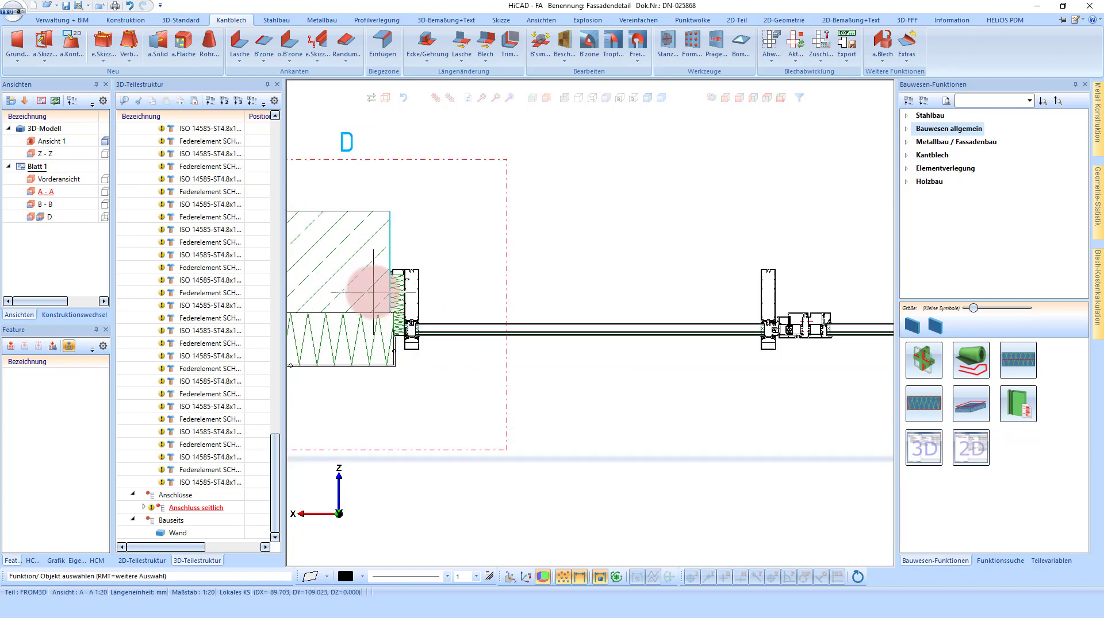
{"action": "scroll", "coordinate": [396, 336], "scroll_direction": "up", "scroll_amount": 3}
{"action": "scroll", "coordinate": [399, 291], "scroll_direction": "down", "scroll_amount": 2}
{"action": "scroll", "coordinate": [403, 270], "scroll_direction": "down", "scroll_amount": 2}
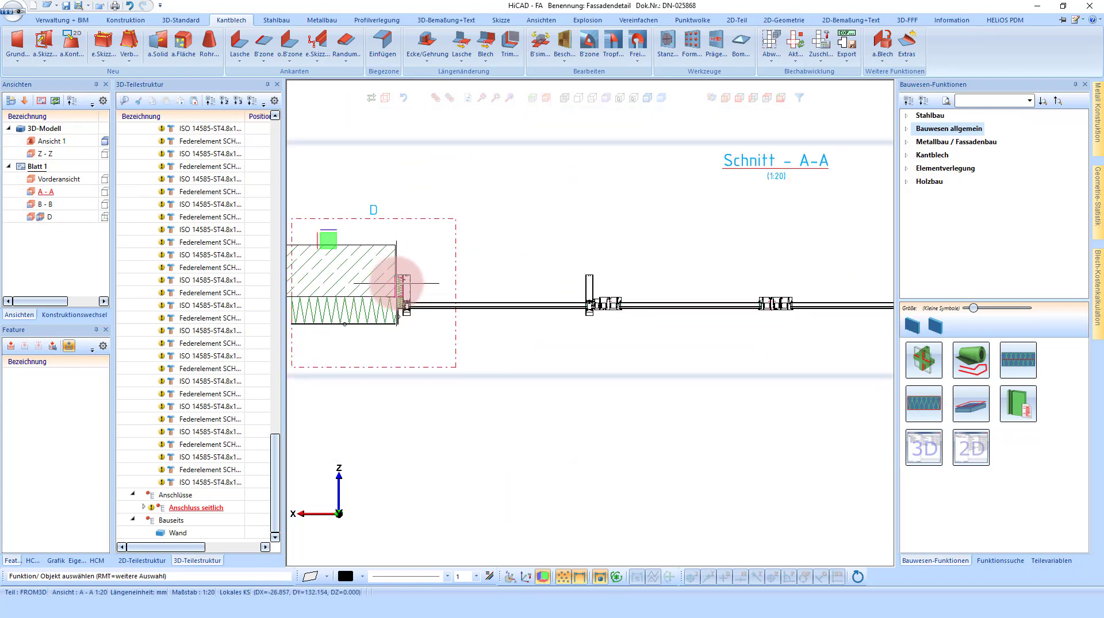
{"action": "scroll", "coordinate": [394, 288], "scroll_direction": "down", "scroll_amount": 2}
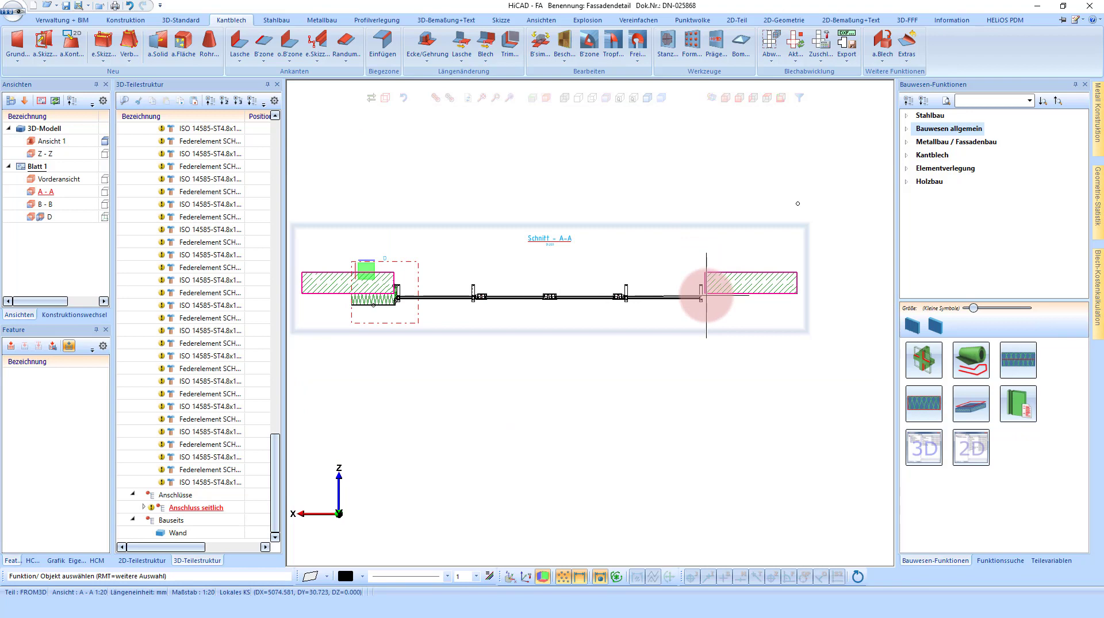
Draw a vertical construction line at the midpoint between A-A's right and left wall connections.
{"action": "middle_click", "coordinate": [589, 288]}
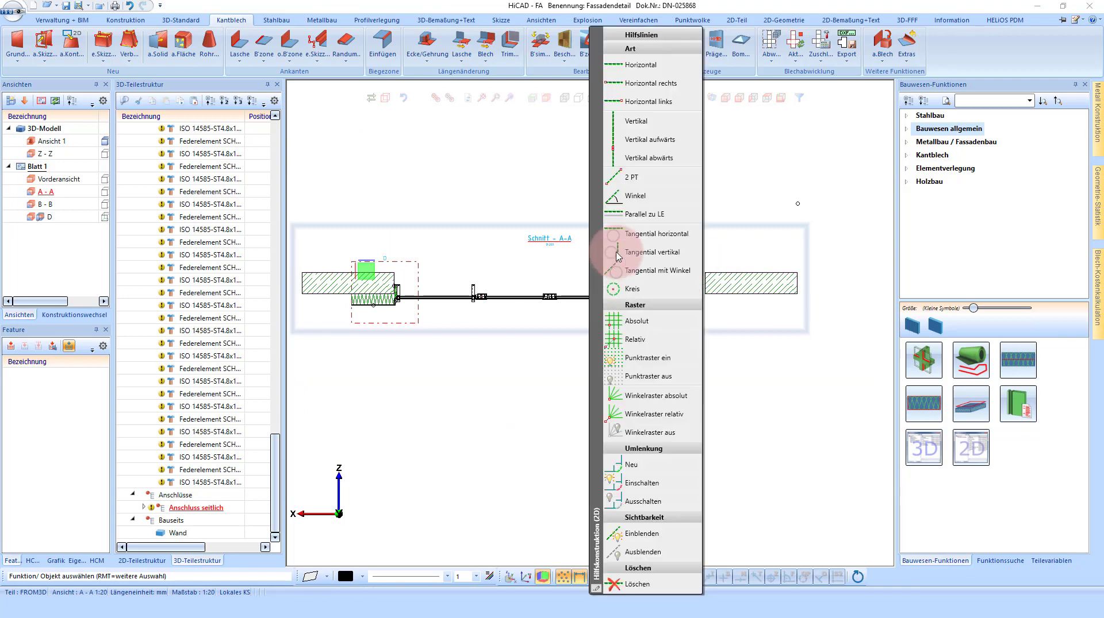
{"action": "left_click", "coordinate": [646, 129]}
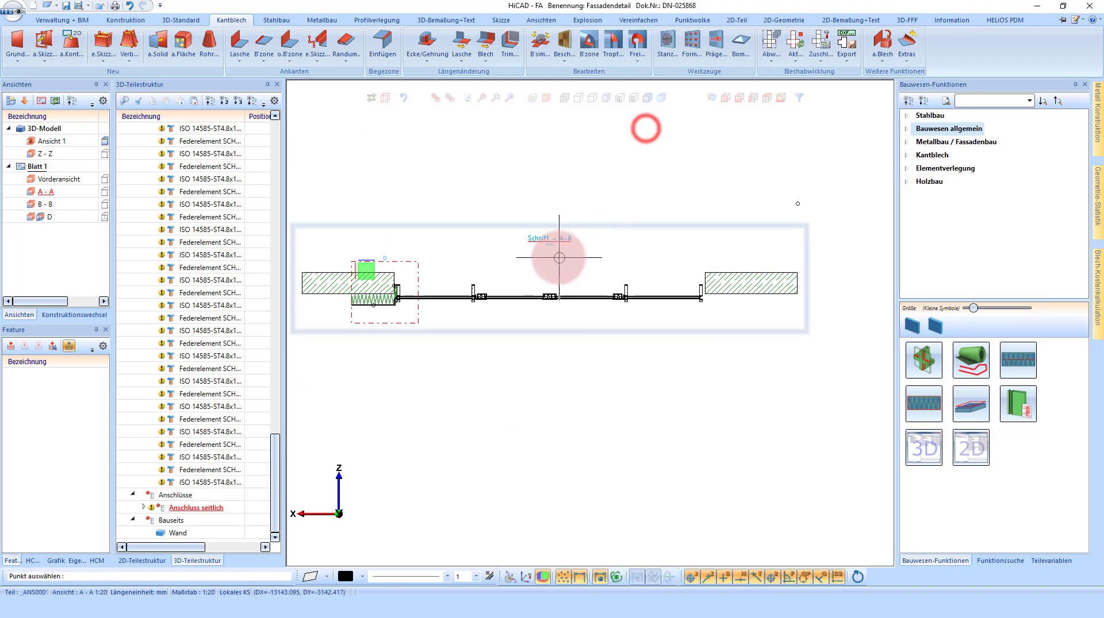
{"action": "middle_click", "coordinate": [558, 258]}
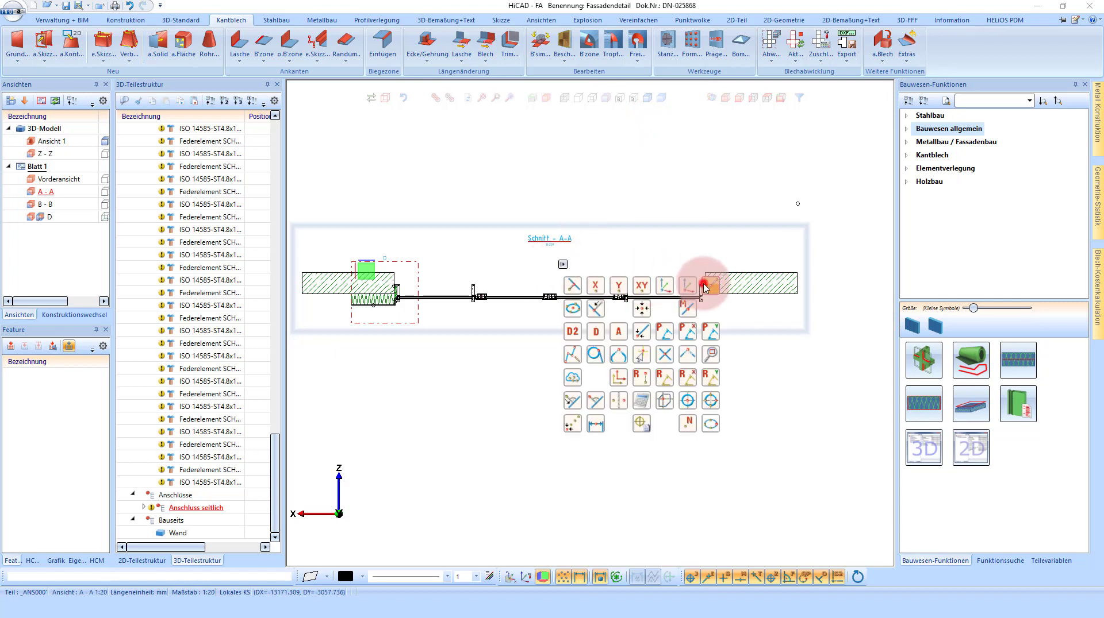
{"action": "left_click", "coordinate": [704, 282]}
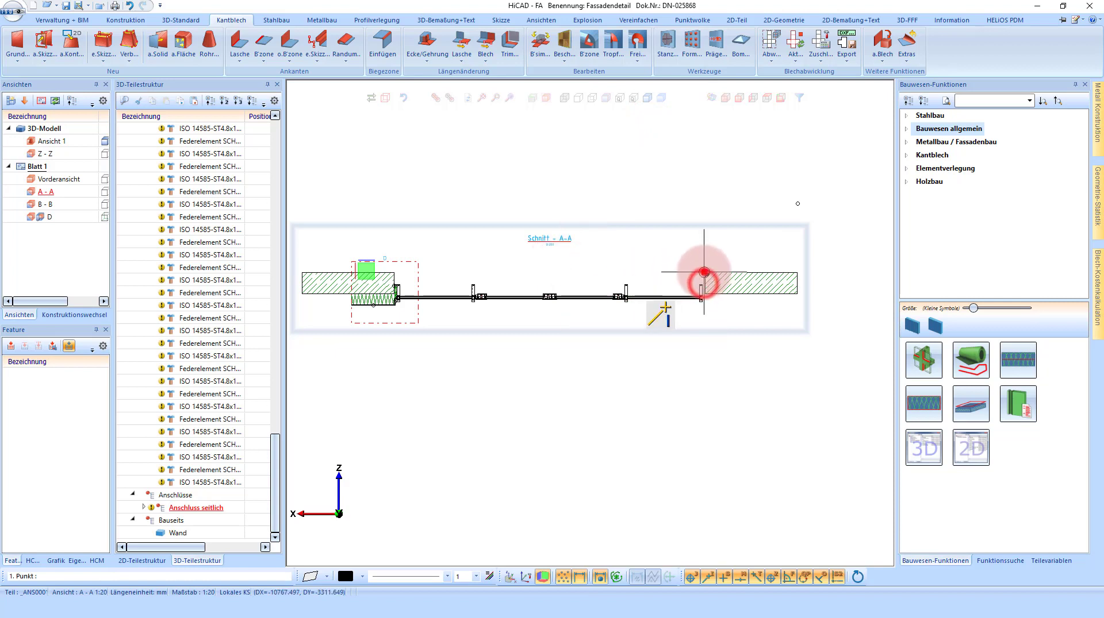
{"action": "left_click", "coordinate": [390, 273]}
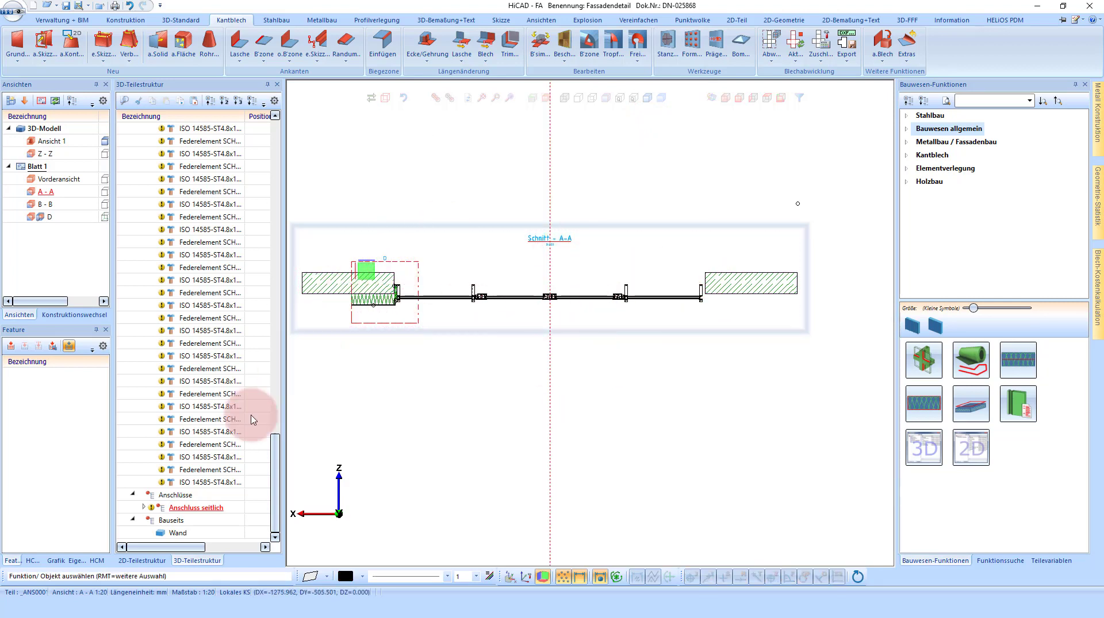
Mirror the Anschluss seitlich connection about the central construction line.
{"action": "right_click", "coordinate": [193, 513]}
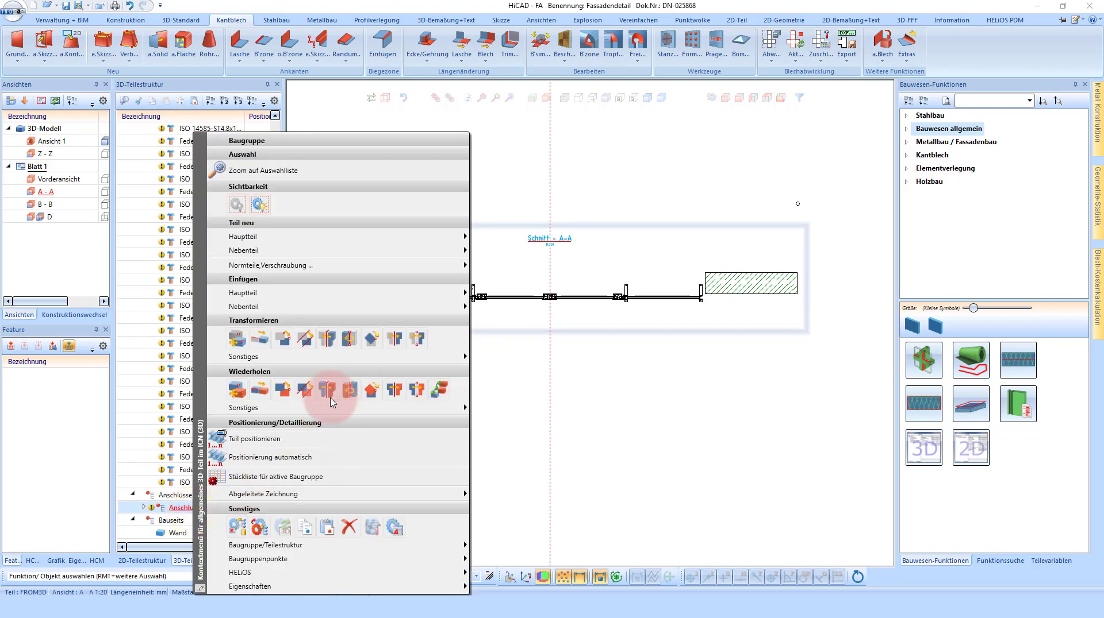
{"action": "left_click", "coordinate": [394, 391]}
{"action": "left_click", "coordinate": [538, 462]}
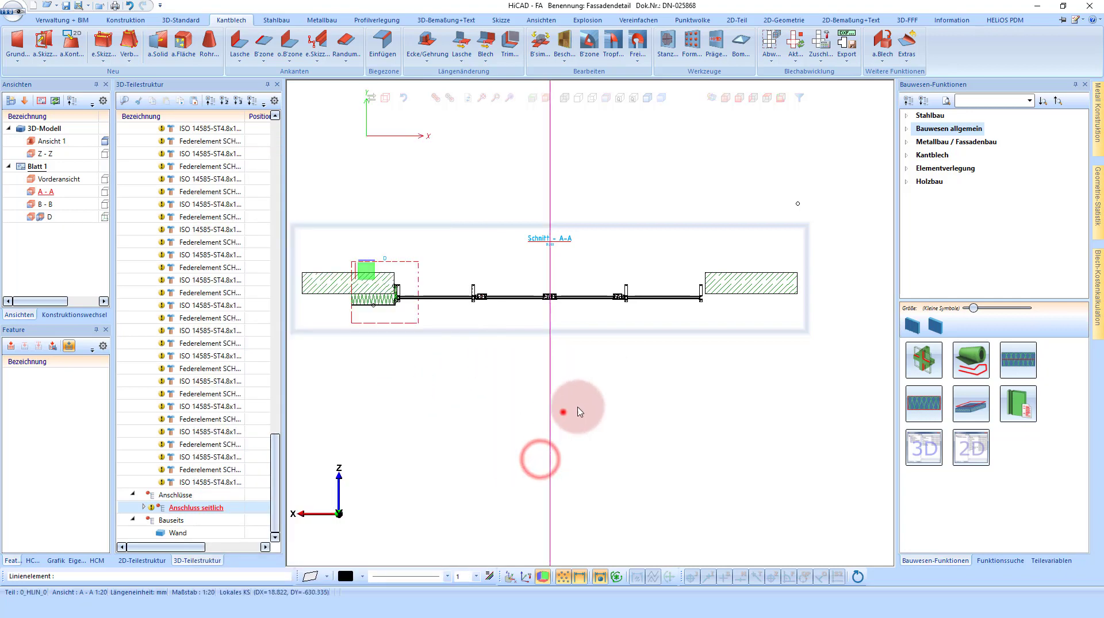
{"action": "left_click", "coordinate": [563, 412]}
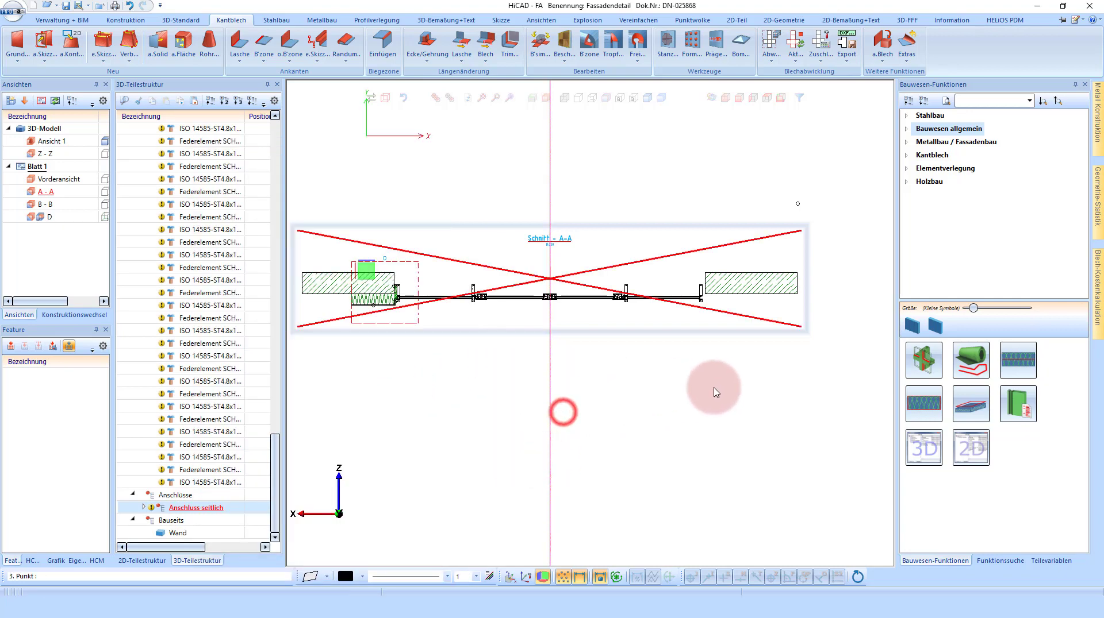
Recalculate the outdated section A-A and zoom to check the regenerated view.
{"action": "right_click", "coordinate": [743, 347]}
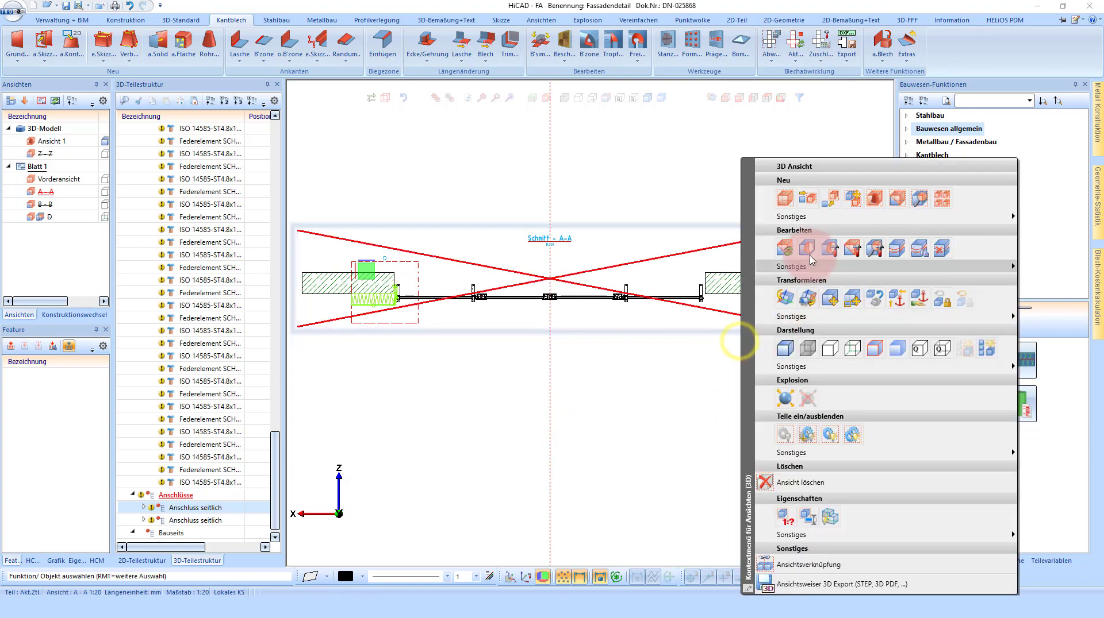
{"action": "left_click", "coordinate": [785, 248]}
{"action": "left_click", "coordinate": [752, 288]}
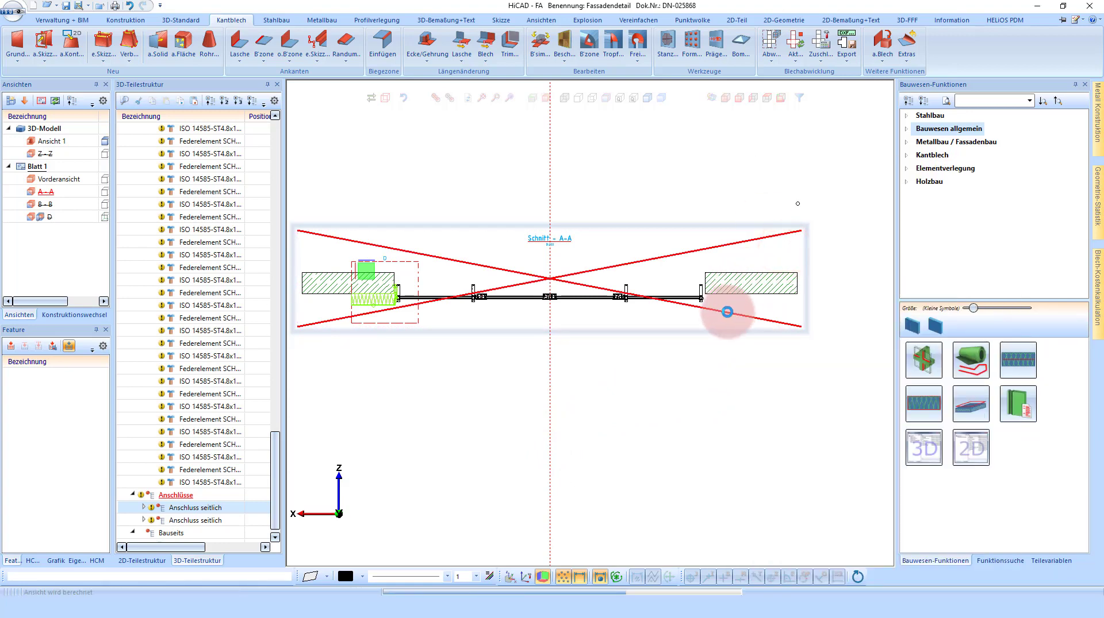
{"action": "scroll", "coordinate": [724, 304], "scroll_direction": "up", "scroll_amount": 3}
{"action": "scroll", "coordinate": [714, 276], "scroll_direction": "up", "scroll_amount": 3}
{"action": "scroll", "coordinate": [670, 281], "scroll_direction": "up", "scroll_amount": 3}
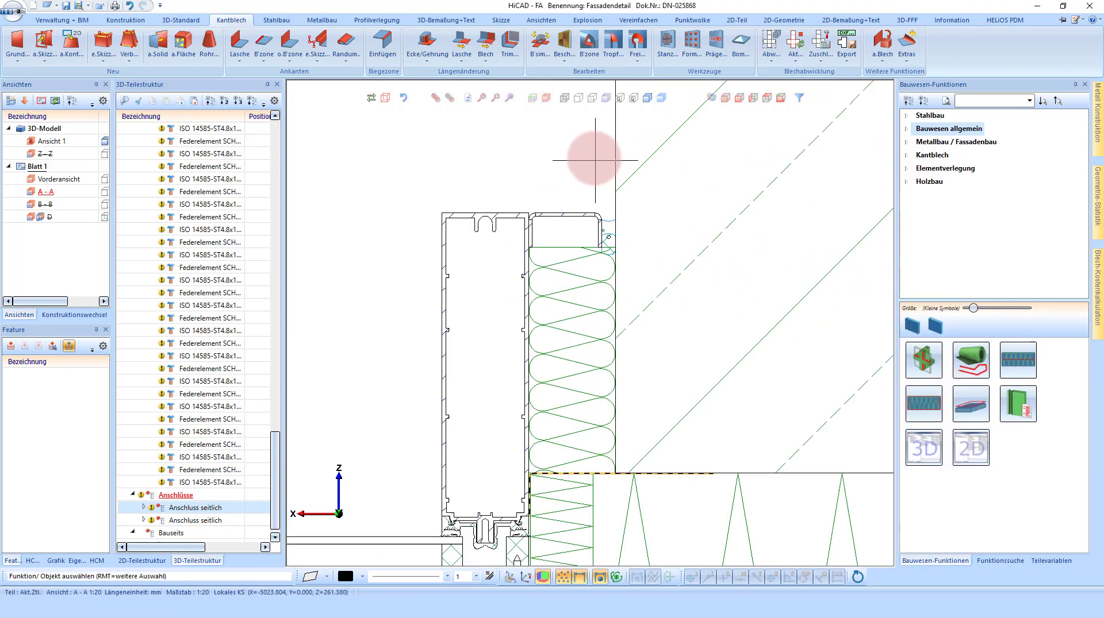
{"action": "scroll", "coordinate": [598, 205], "scroll_direction": "down", "scroll_amount": 3}
{"action": "scroll", "coordinate": [603, 245], "scroll_direction": "down", "scroll_amount": 3}
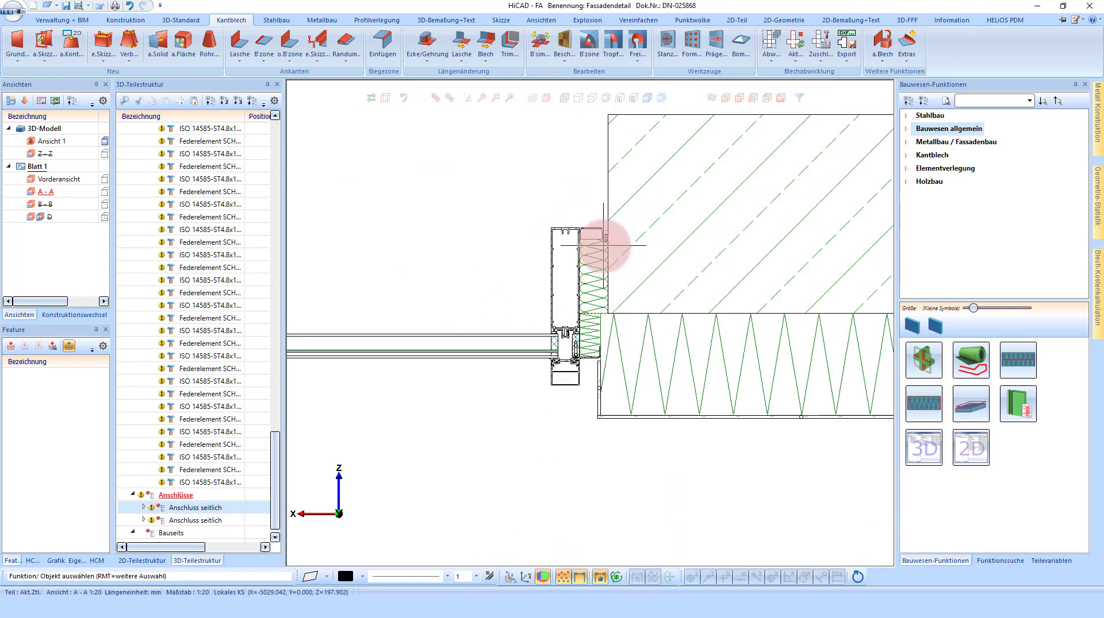
{"action": "scroll", "coordinate": [586, 322], "scroll_direction": "down", "scroll_amount": 3}
{"action": "scroll", "coordinate": [632, 354], "scroll_direction": "down", "scroll_amount": 3}
{"action": "scroll", "coordinate": [690, 345], "scroll_direction": "down", "scroll_amount": 2}
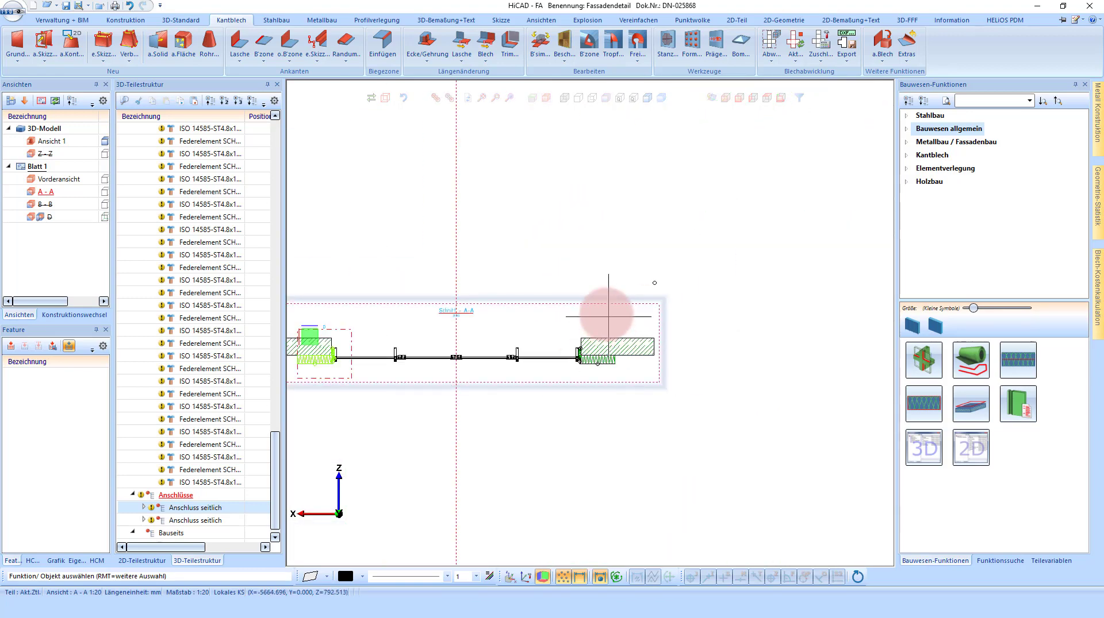
Apply an option from the section view's context menu and select the next view.
{"action": "right_click", "coordinate": [554, 369]}
{"action": "left_click", "coordinate": [649, 581]}
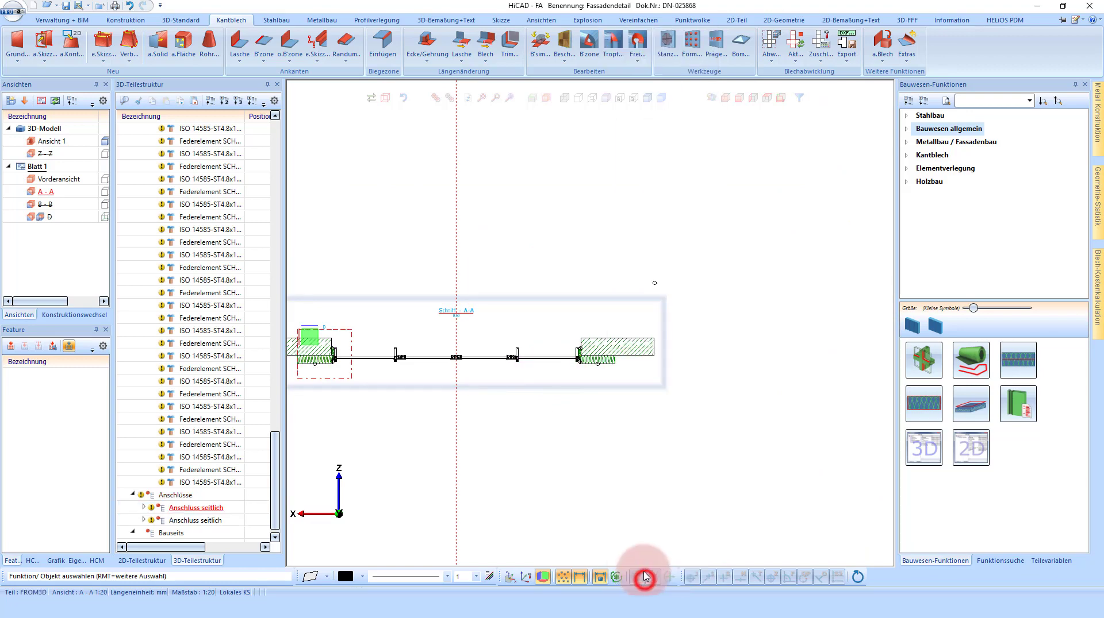
{"action": "left_click", "coordinate": [58, 196]}
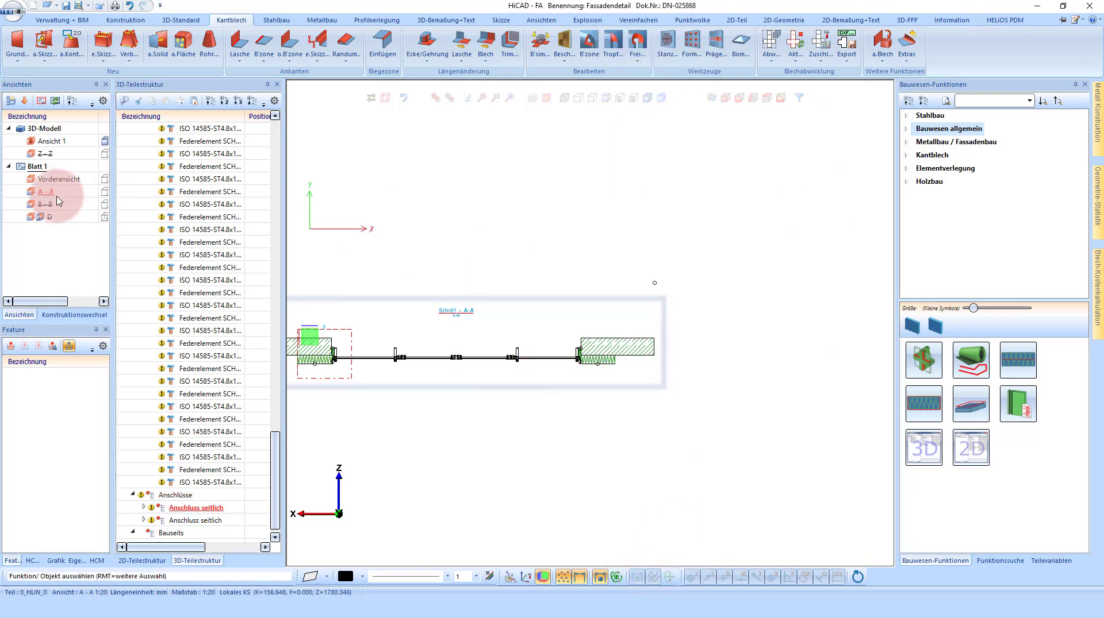
Orbit the 3D facade in Ansicht 1, then activate section B-B showing the whole sheet.
{"action": "left_click", "coordinate": [49, 144]}
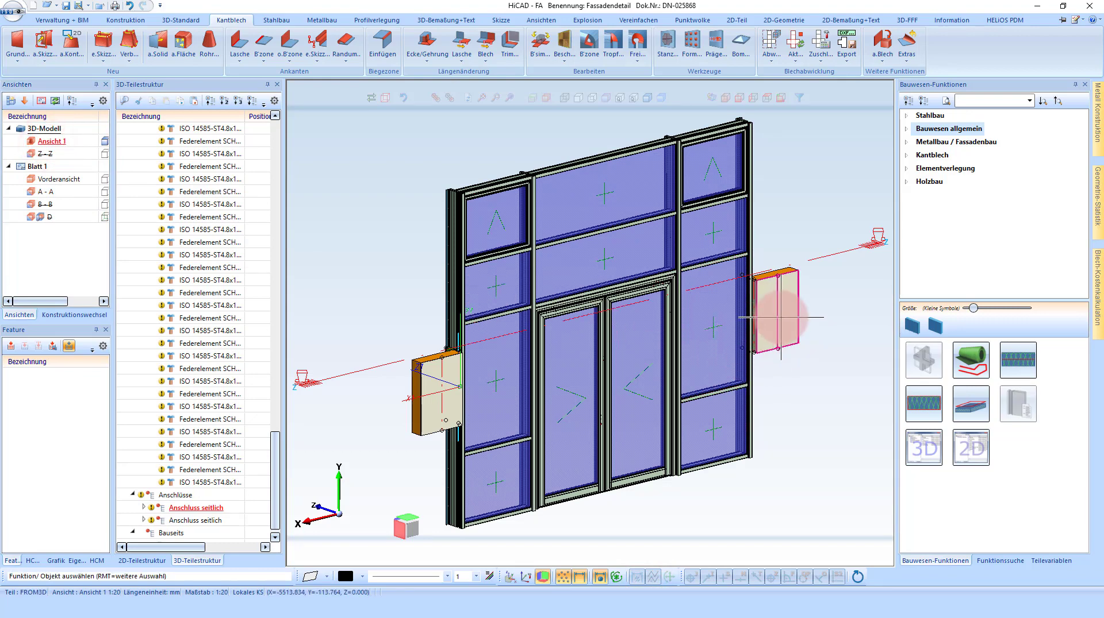
{"action": "mouse_move", "coordinate": [781, 317]}
{"action": "middle_mouse_down"}
{"action": "mouse_move", "coordinate": [621, 332]}
{"action": "mouse_move", "coordinate": [709, 328]}
{"action": "mouse_move", "coordinate": [178, 270]}
{"action": "middle_mouse_up"}
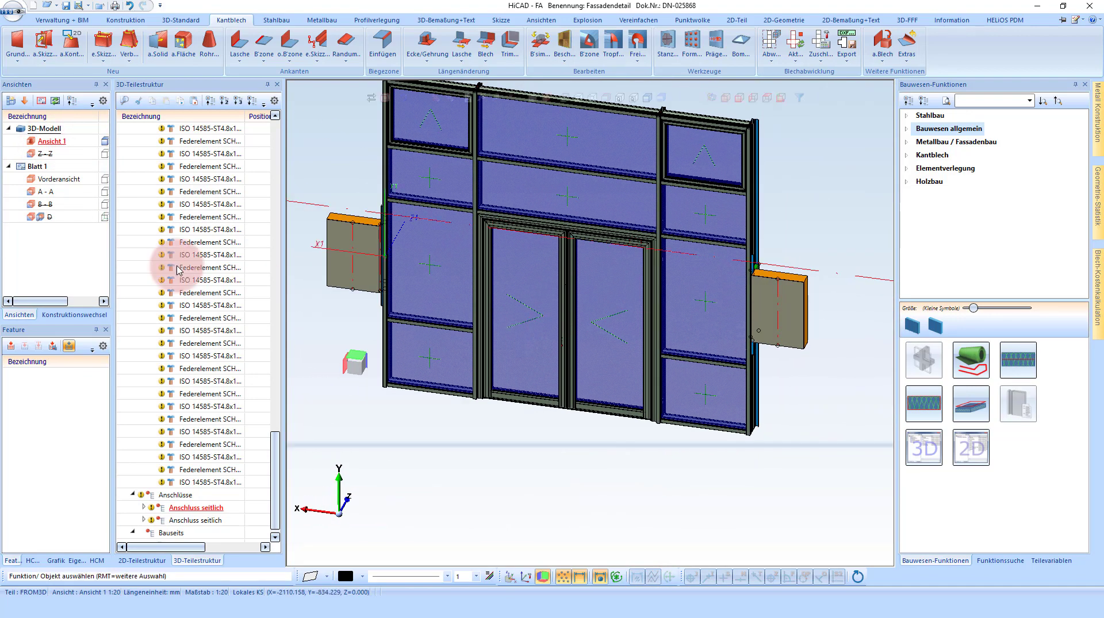
{"action": "left_click", "coordinate": [45, 206]}
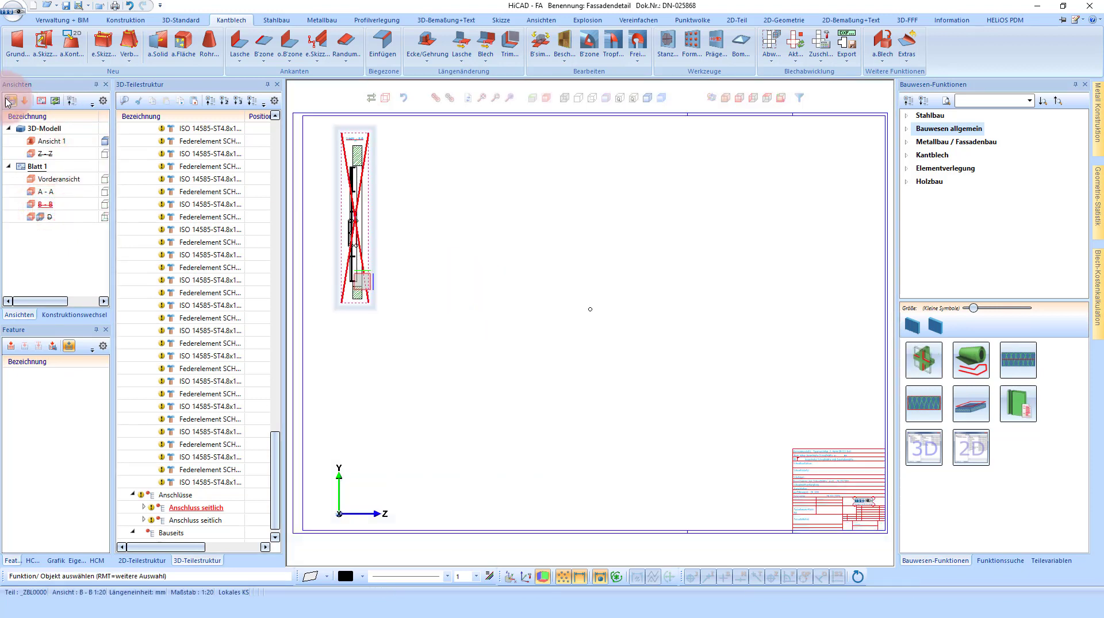
{"action": "left_click", "coordinate": [515, 398]}
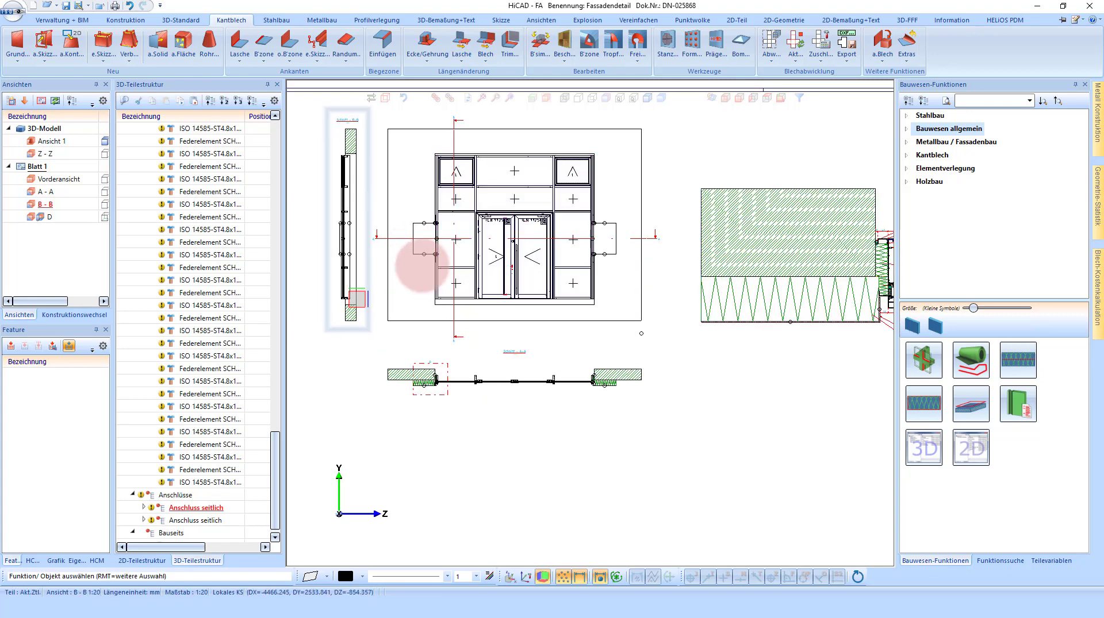
{"action": "scroll", "coordinate": [419, 218], "scroll_direction": "up", "scroll_amount": 1}
{"action": "scroll", "coordinate": [419, 221], "scroll_direction": "up", "scroll_amount": 1}
Hide the Anschlüsse group in the front view and select the left side section.
{"action": "left_click", "coordinate": [178, 496]}
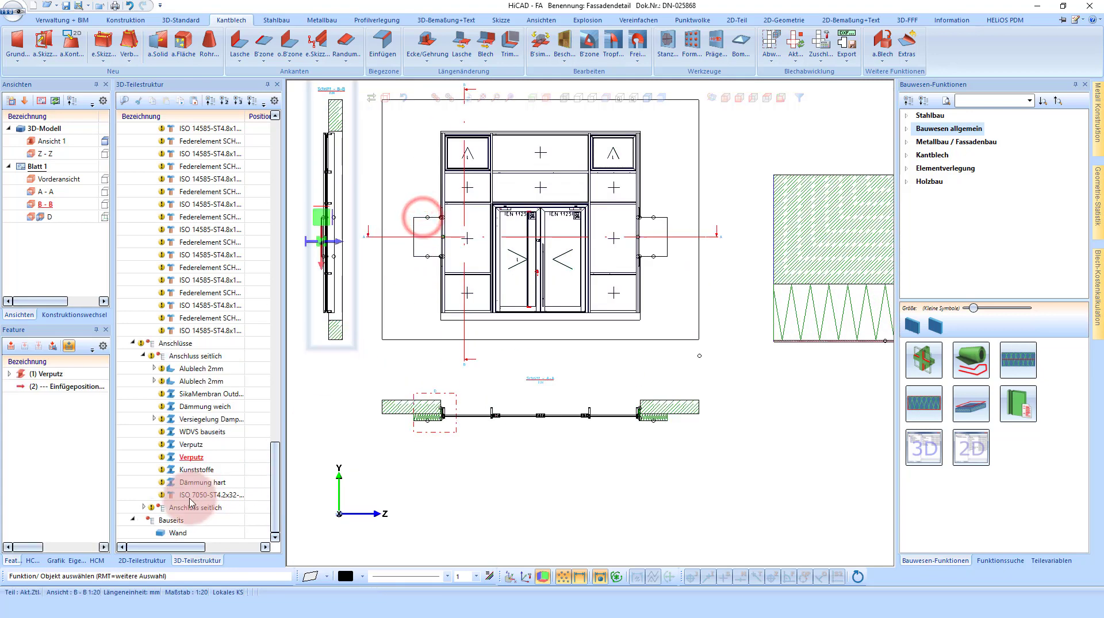
{"action": "right_click", "coordinate": [170, 342]}
{"action": "left_click", "coordinate": [259, 205]}
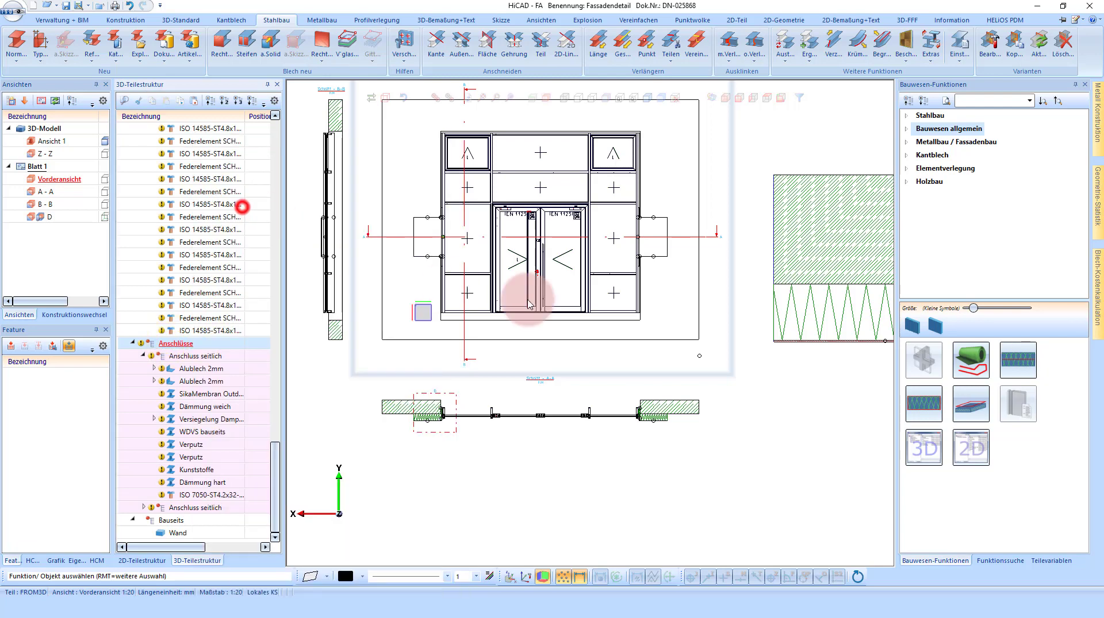
{"action": "scroll", "coordinate": [567, 394], "scroll_direction": "down", "scroll_amount": 1}
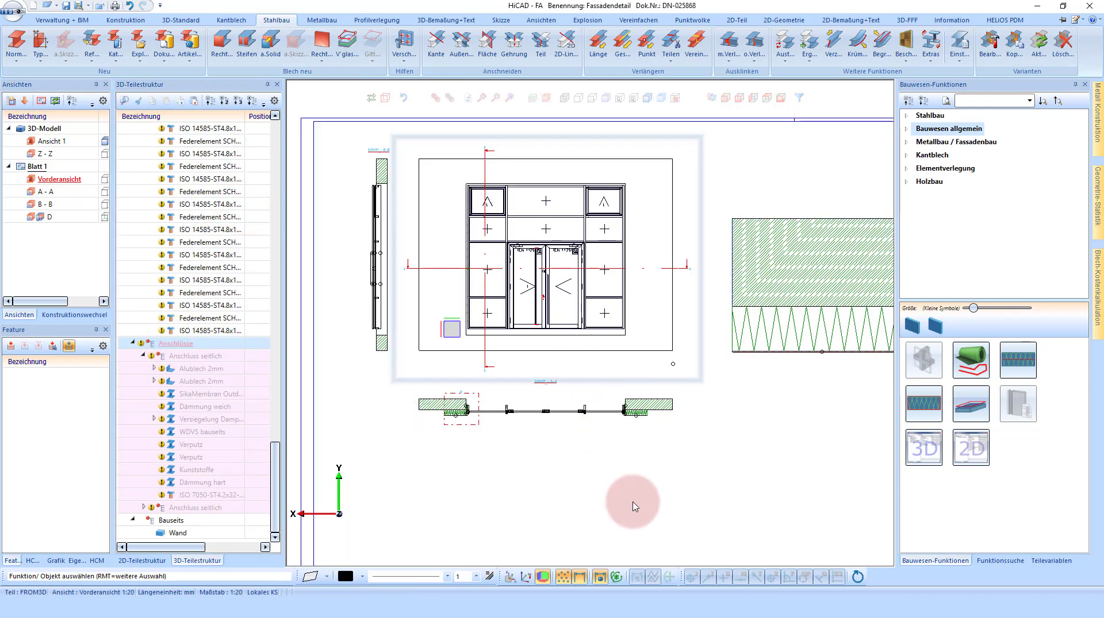
{"action": "left_click", "coordinate": [359, 283]}
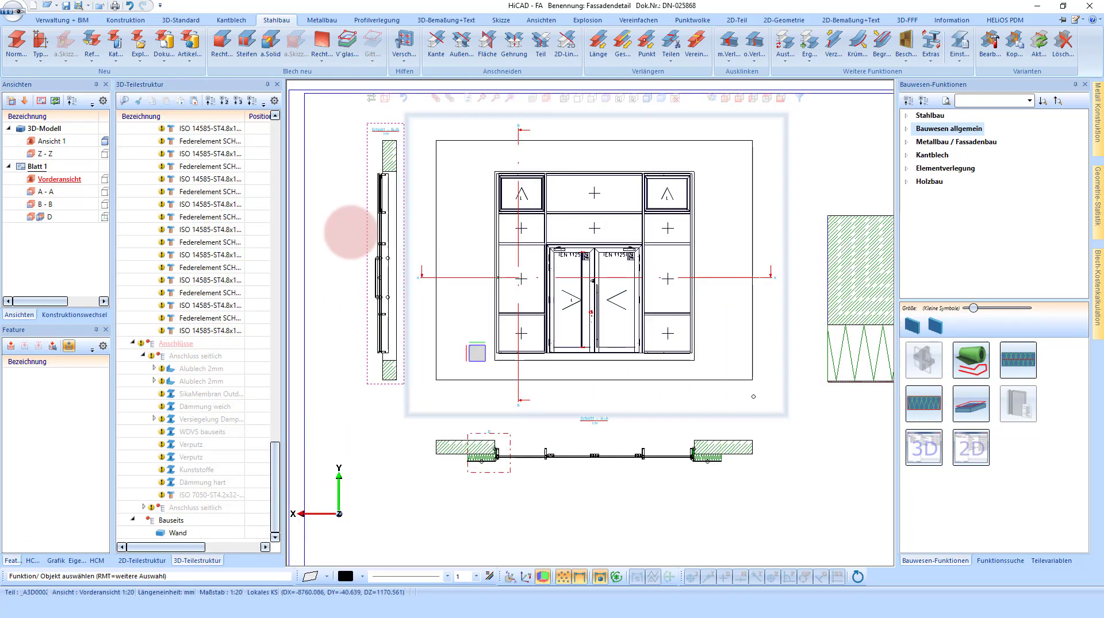
{"action": "scroll", "coordinate": [376, 260], "scroll_direction": "up", "scroll_amount": 1}
{"action": "left_click", "coordinate": [450, 22]}
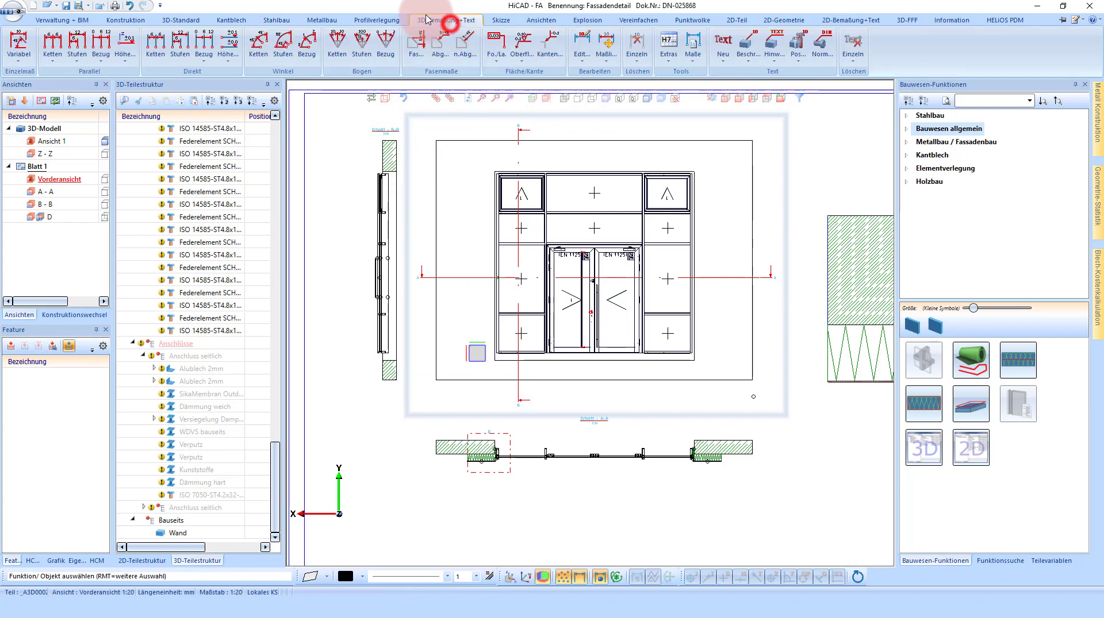
Place height level marks +0,025 m and −0,190 m at the wall base in the side section.
{"action": "left_click", "coordinate": [135, 43]}
{"action": "scroll", "coordinate": [394, 296], "scroll_direction": "up", "scroll_amount": 2}
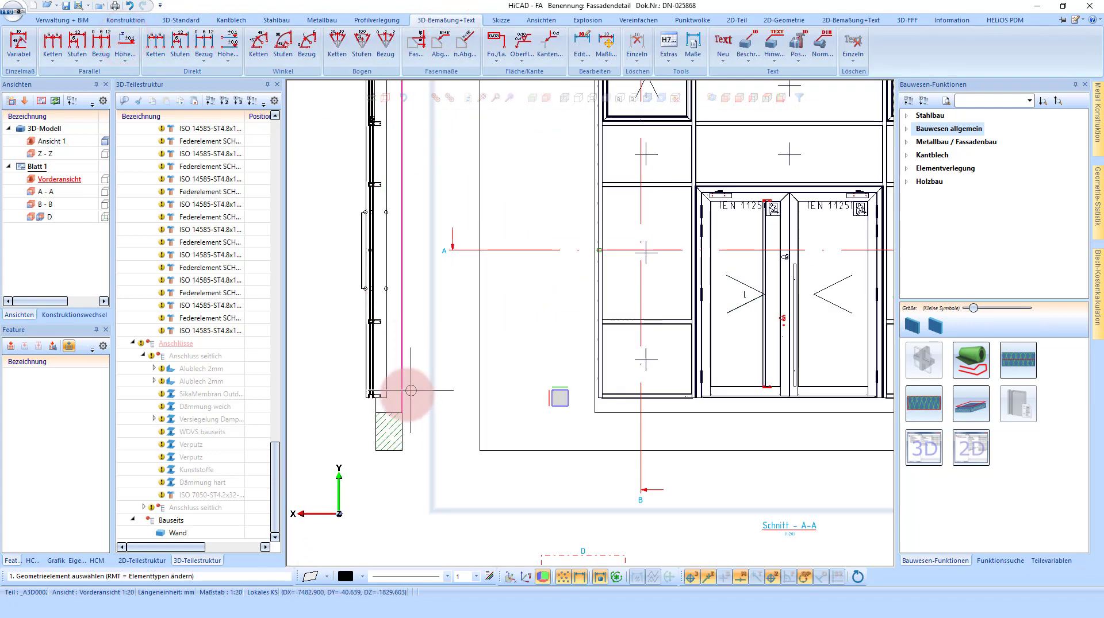
{"action": "left_click", "coordinate": [402, 414]}
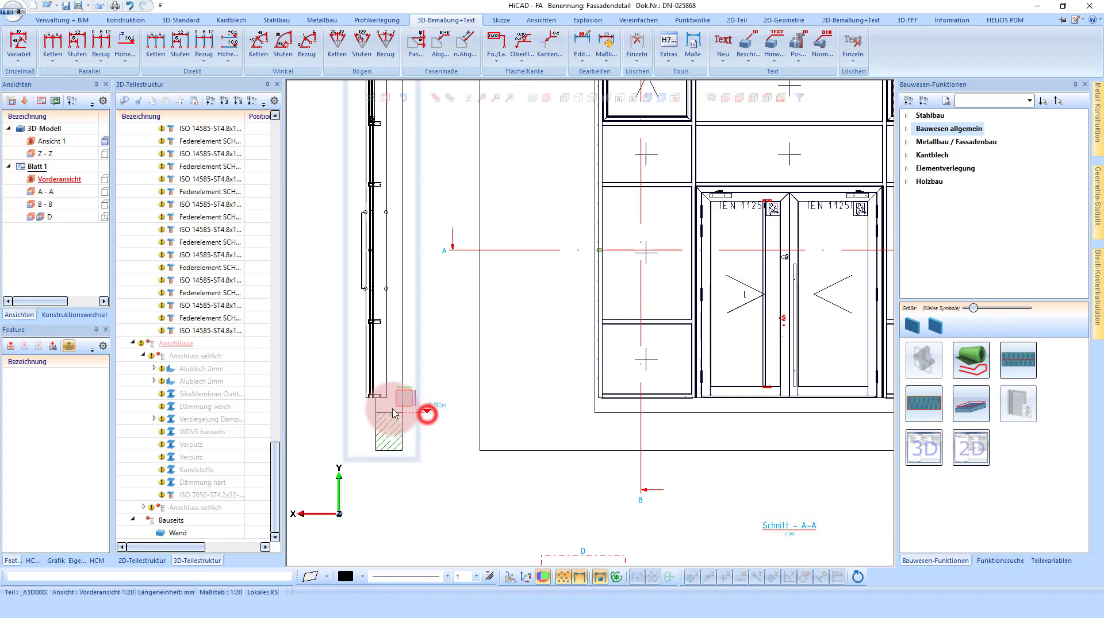
{"action": "scroll", "coordinate": [375, 358], "scroll_direction": "up", "scroll_amount": 3}
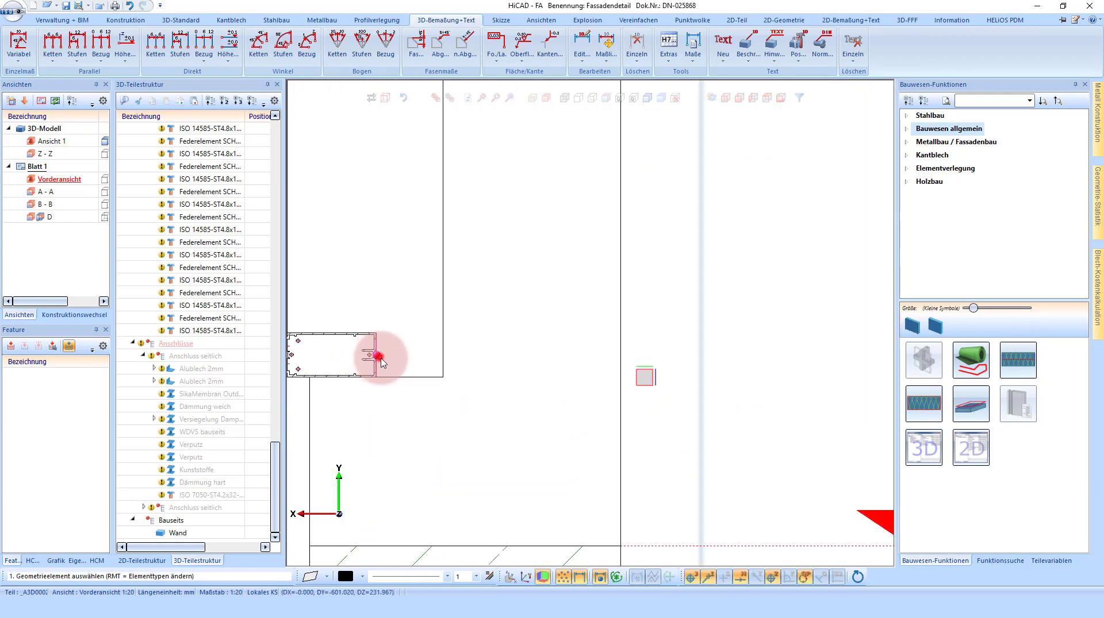
{"action": "scroll", "coordinate": [381, 361], "scroll_direction": "down", "scroll_amount": 3}
{"action": "left_click", "coordinate": [379, 356]}
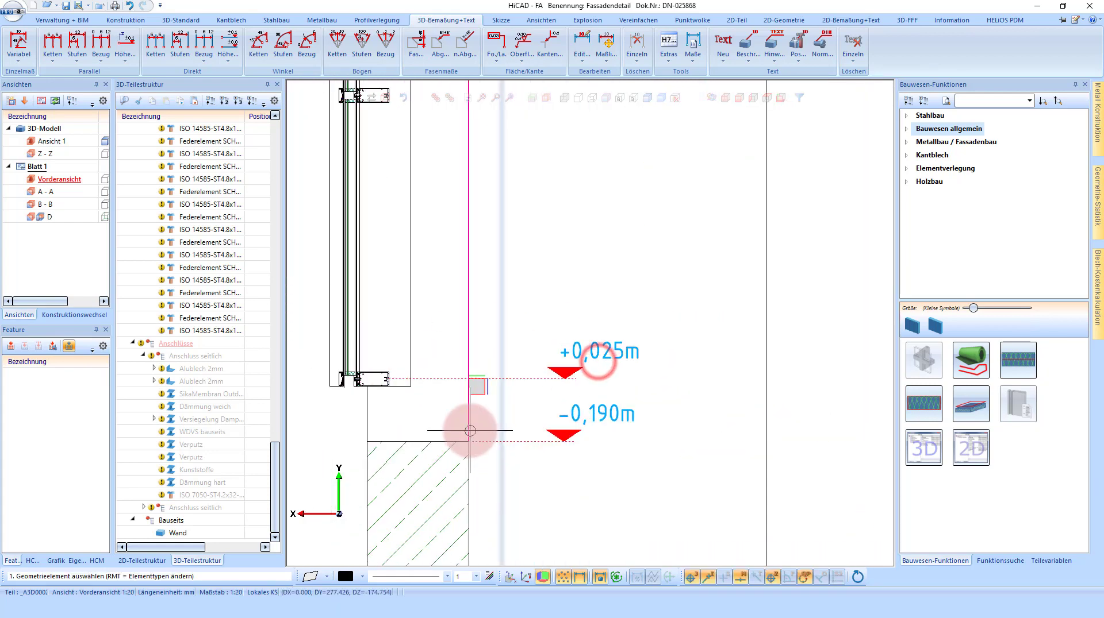
{"action": "left_click", "coordinate": [467, 423]}
Add the +4,650 m height level mark at the top of the wall.
{"action": "scroll", "coordinate": [472, 374], "scroll_direction": "down", "scroll_amount": 2}
{"action": "scroll", "coordinate": [477, 276], "scroll_direction": "down", "scroll_amount": 2}
{"action": "scroll", "coordinate": [469, 184], "scroll_direction": "down", "scroll_amount": 1}
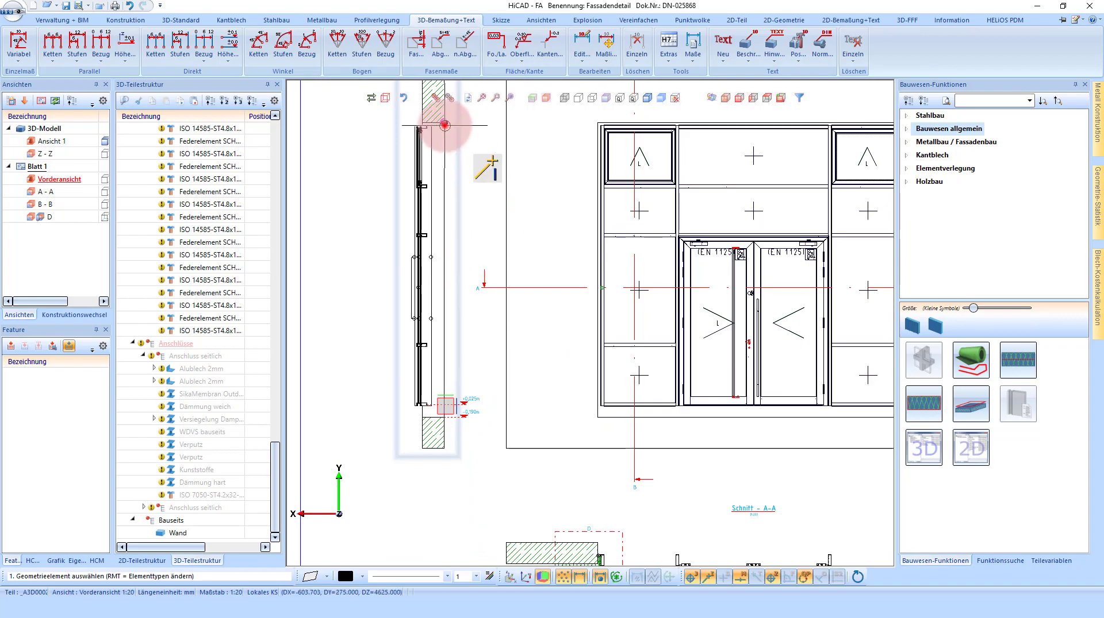
{"action": "left_click", "coordinate": [462, 123]}
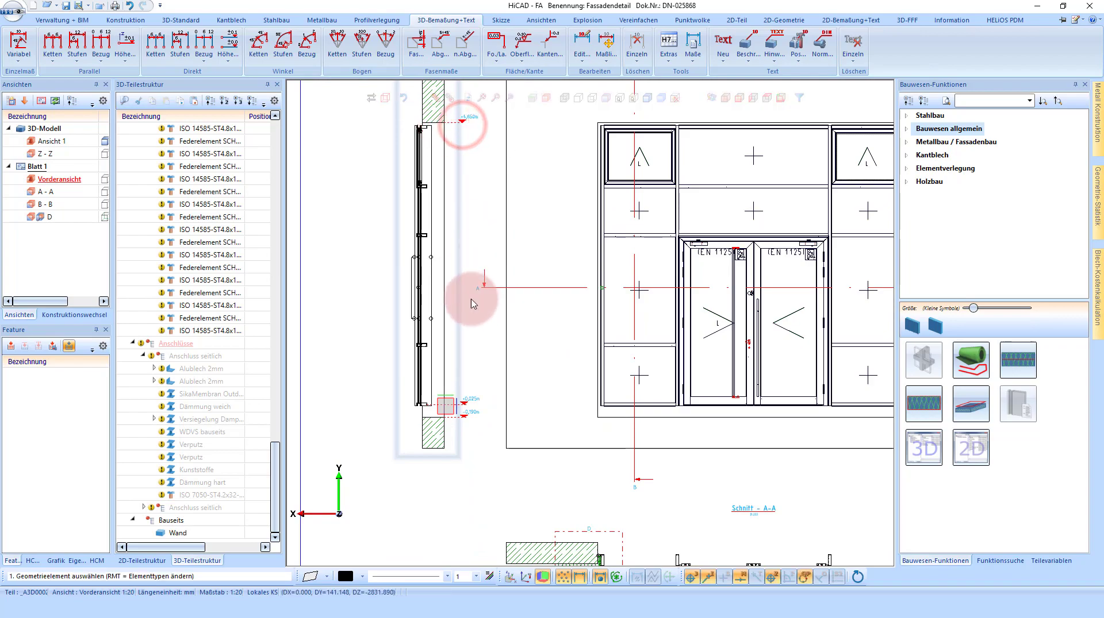
{"action": "scroll", "coordinate": [469, 291], "scroll_direction": "down", "scroll_amount": 2}
{"action": "scroll", "coordinate": [419, 289], "scroll_direction": "down", "scroll_amount": 1}
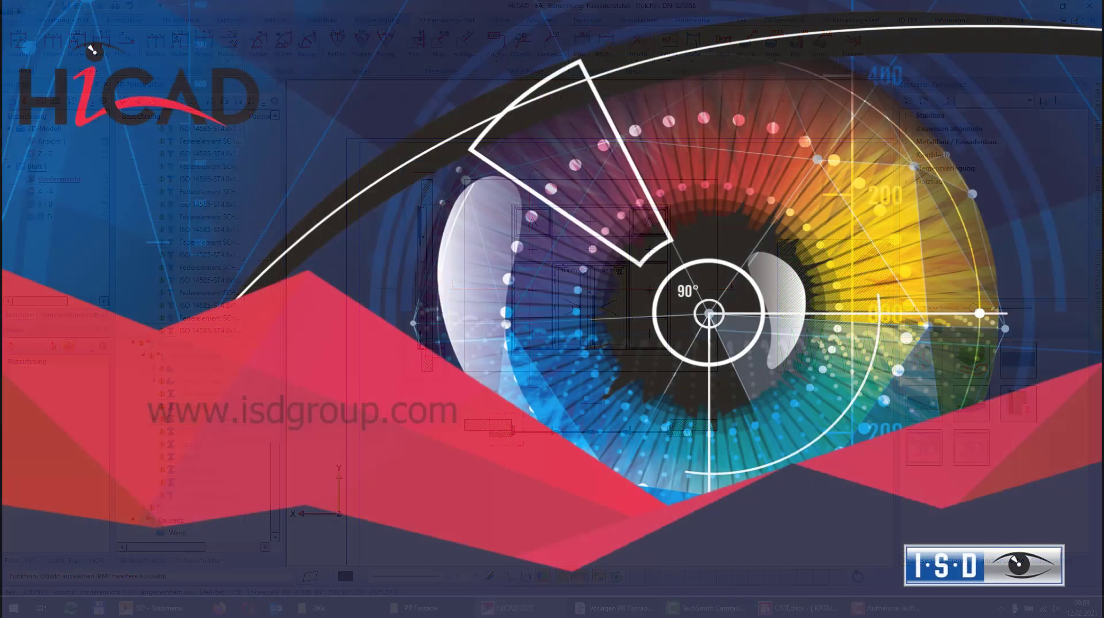